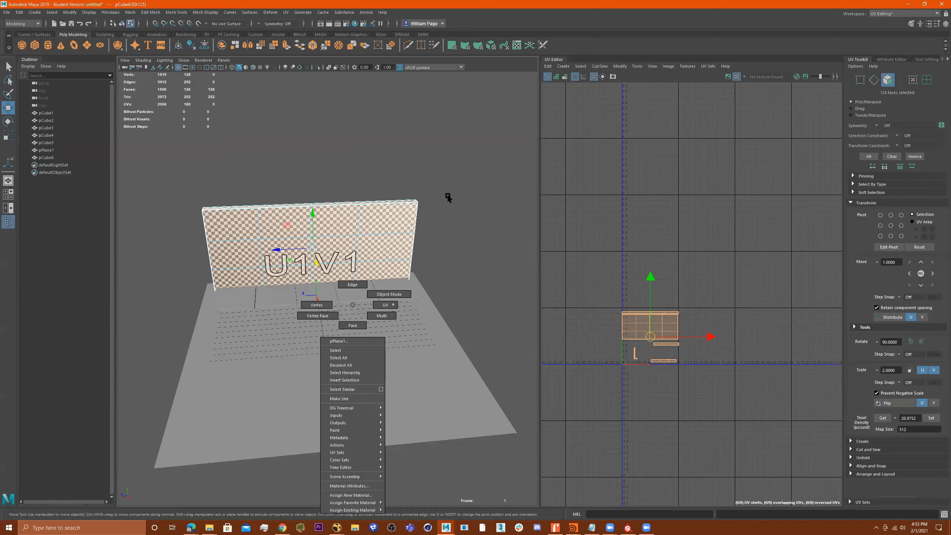
Select all the meshes in the scene to show their UV layouts together in the UV Editor
drag(501, 164, 188, 477)
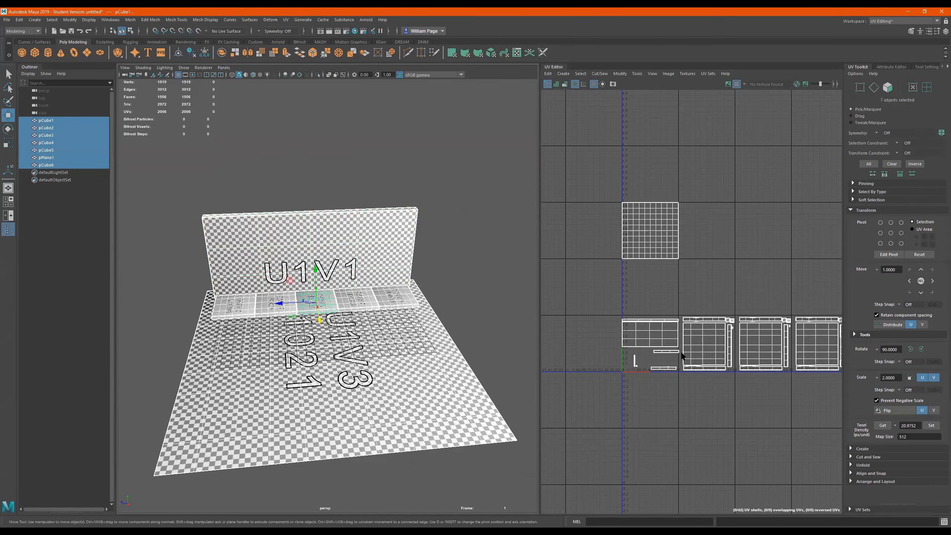
scroll(713, 398, down, 2)
alt+middle_drag(766, 391, 687, 377)
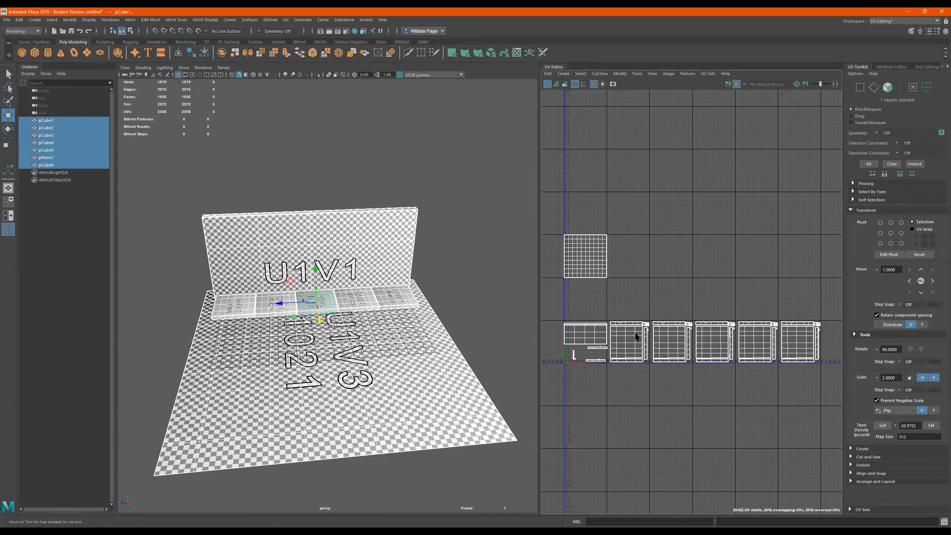
scroll(621, 337, up, 2)
scroll(614, 338, up, 1)
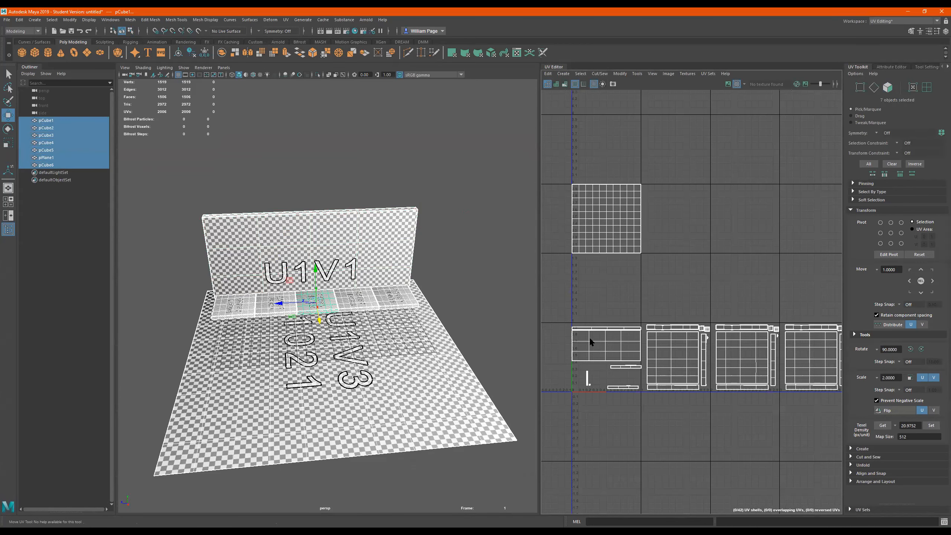
Move the back wall's UV shells two tiles along U and two along V to tile U3V3, in 1.0 increments
right_drag(590, 343, 648, 335)
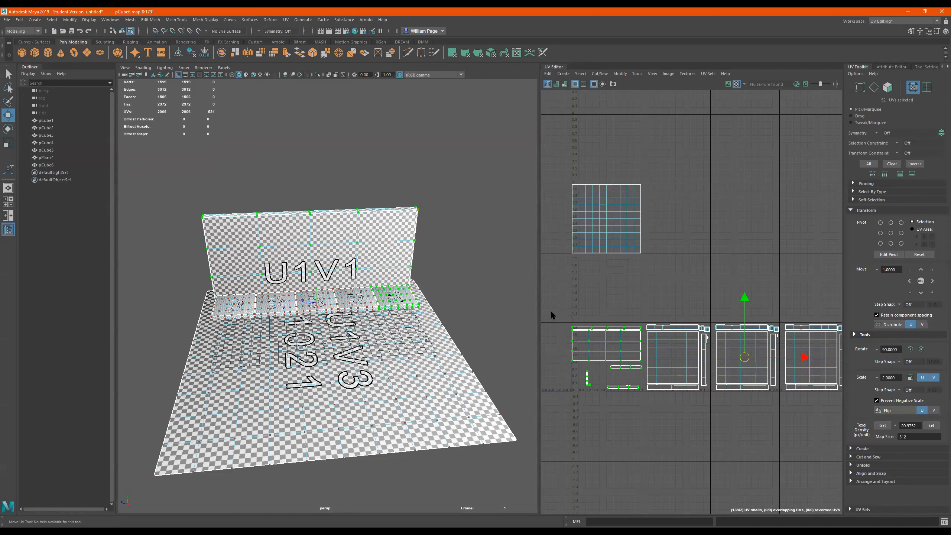
drag(551, 312, 644, 414)
click(920, 273)
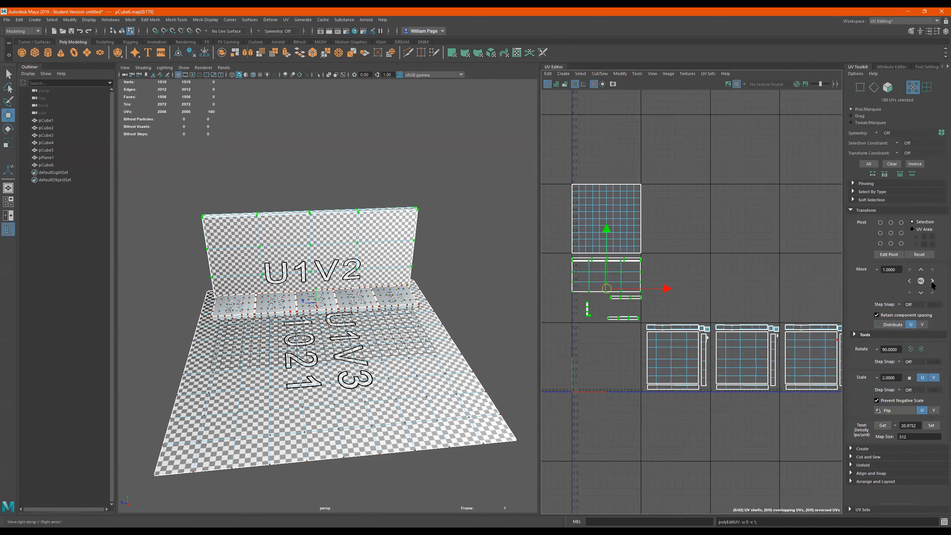
click(932, 281)
click(932, 281)
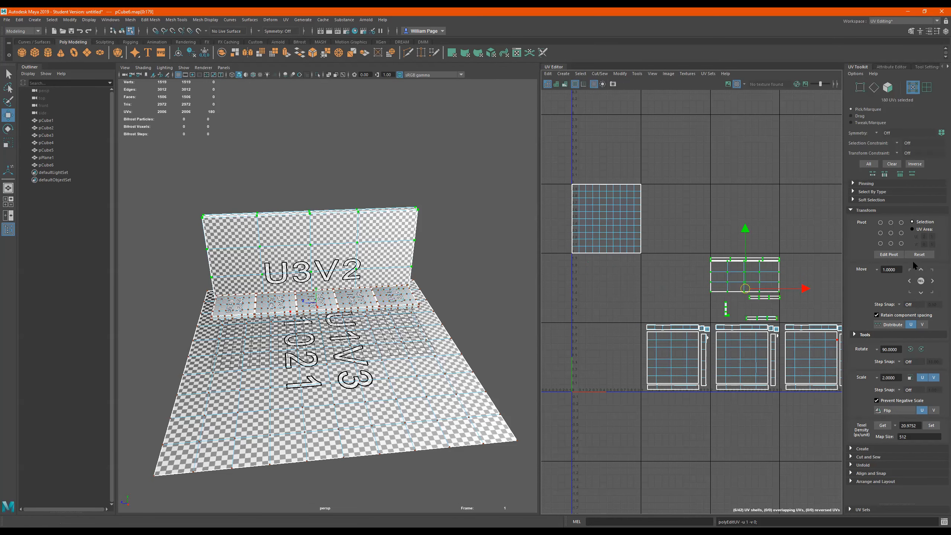
click(920, 269)
alt+middle_drag(764, 270, 708, 293)
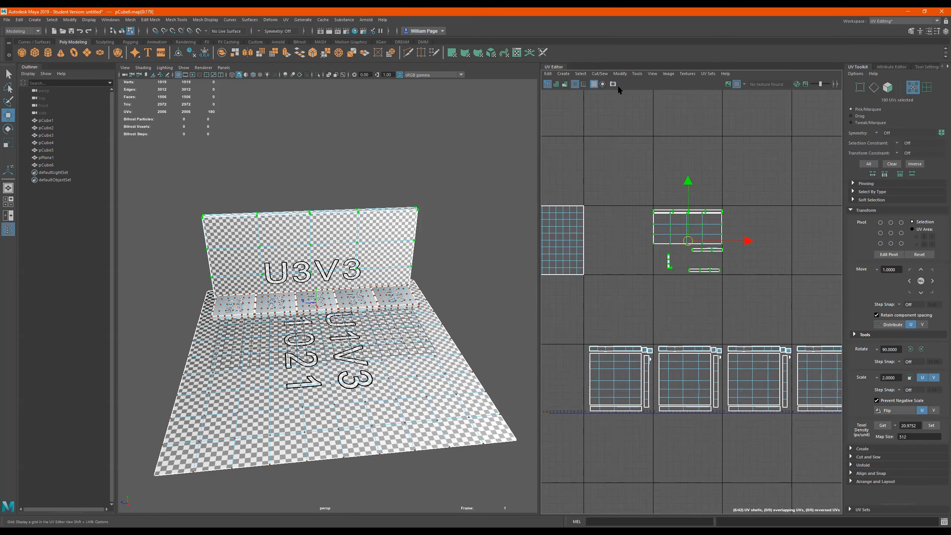
Display the checker texture behind the wall's UV shells in the UV Editor and activate the Scale tool
click(729, 84)
scroll(737, 231, up, 2)
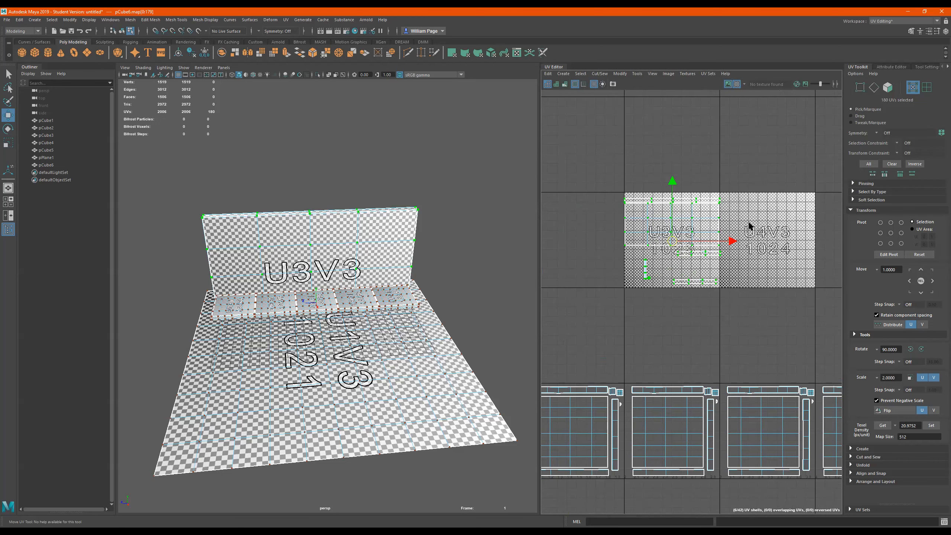
key(r)
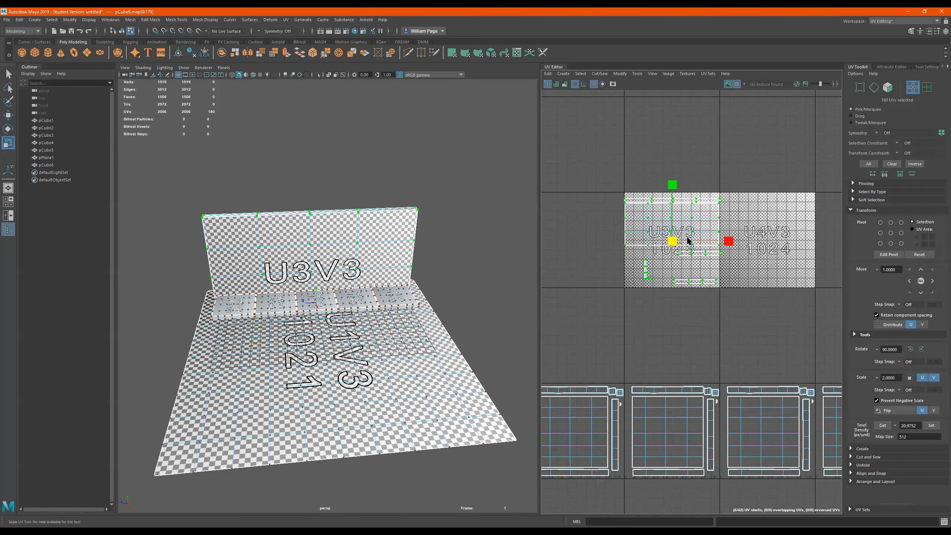
drag(674, 238, 673, 239)
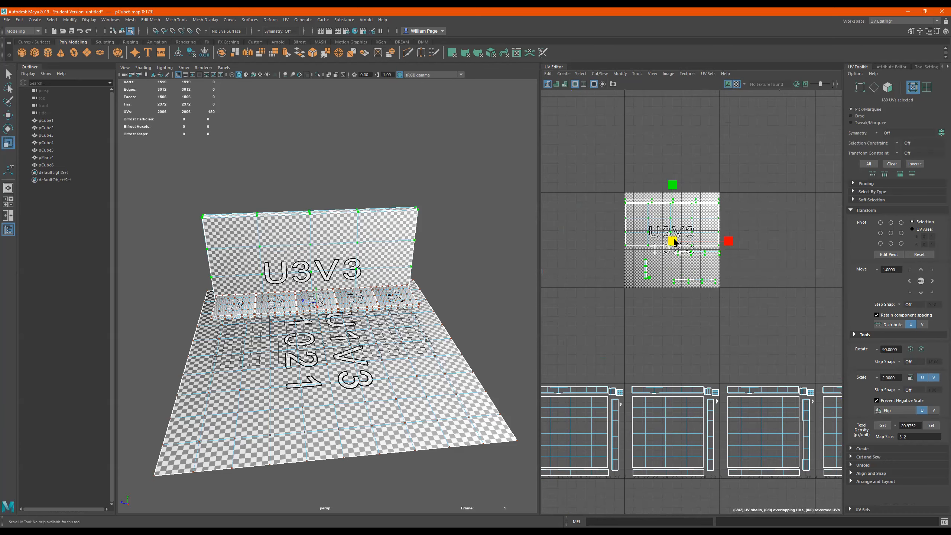
scroll(652, 256, up, 2)
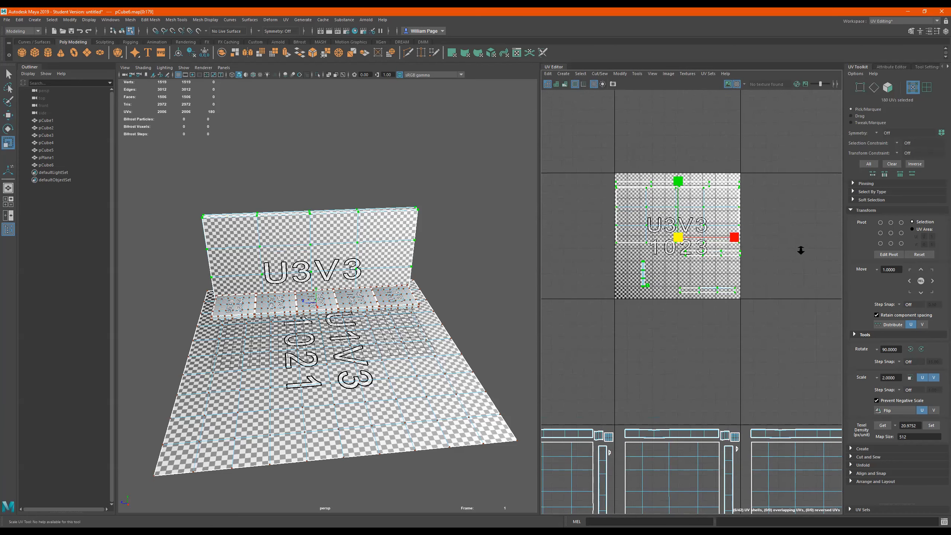
scroll(666, 226, up, 1)
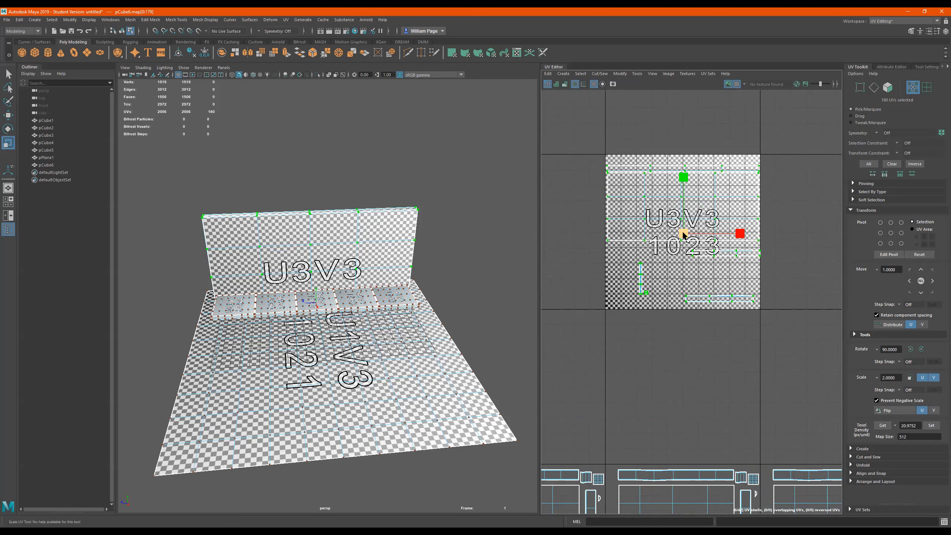
Turn off the checker map and return the wall to object mode
click(736, 84)
scroll(348, 302, down, 4)
alt+drag(348, 302, 326, 316)
right_drag(332, 286, 440, 222)
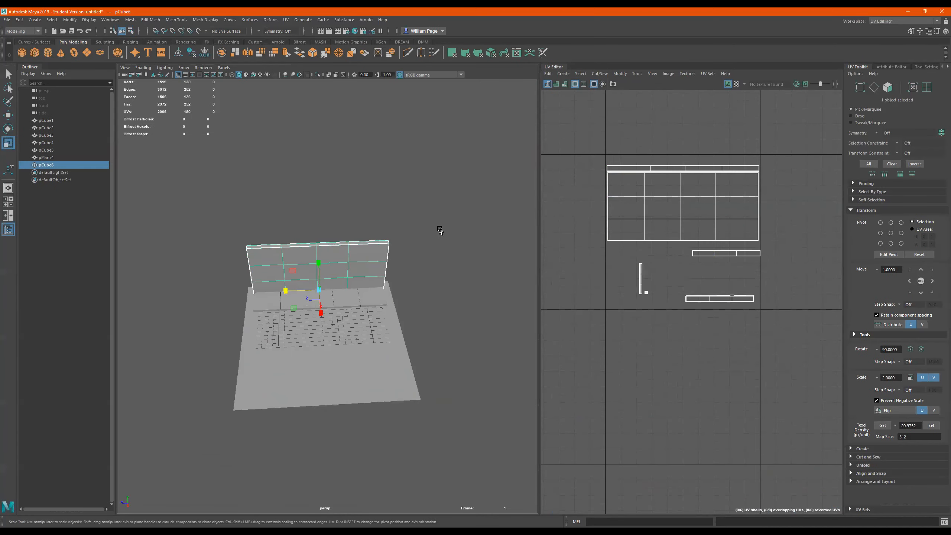
Duplicate the end slab of the row and move the copy onto the open floor beside it
alt+drag(440, 222, 361, 253)
scroll(347, 293, up, 5)
click(212, 329)
alt+drag(254, 329, 363, 285)
alt+middle_drag(364, 285, 374, 232)
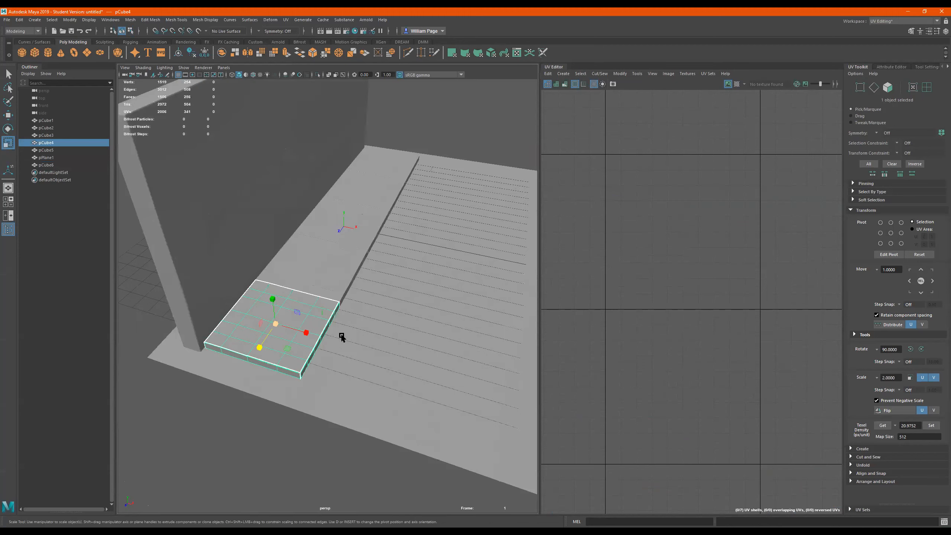
key(ctrl+d)
key(w)
drag(310, 333, 408, 370)
alt+right_drag(388, 370, 406, 375)
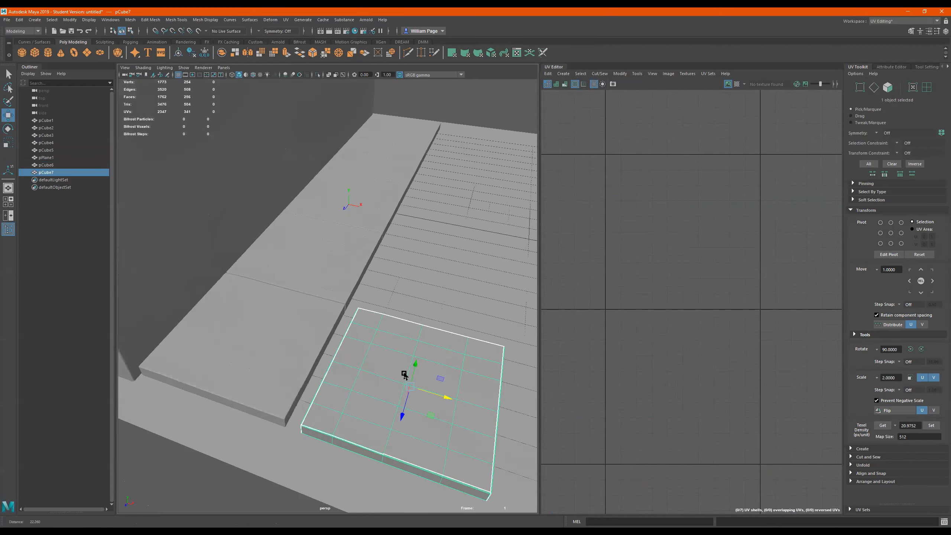
Move the slab copy's vertex columns on the side facing the row inward, close to the next edge loop
alt+drag(406, 375, 432, 372)
alt+middle_drag(414, 361, 318, 329)
alt+drag(319, 329, 332, 329)
alt+right_drag(332, 329, 366, 339)
alt+drag(365, 339, 347, 337)
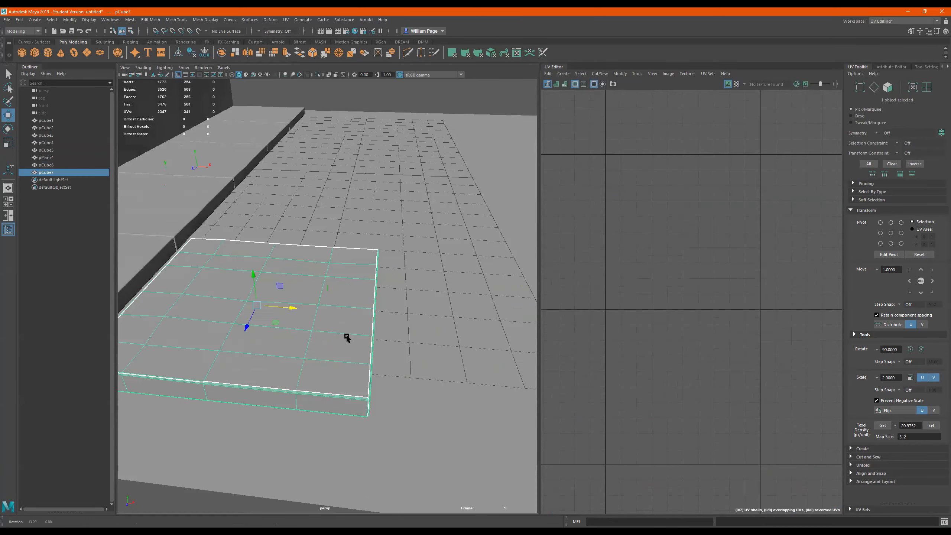
alt+middle_drag(347, 336, 435, 322)
alt+drag(388, 324, 369, 295)
alt+drag(407, 270, 376, 270)
right_click(315, 276)
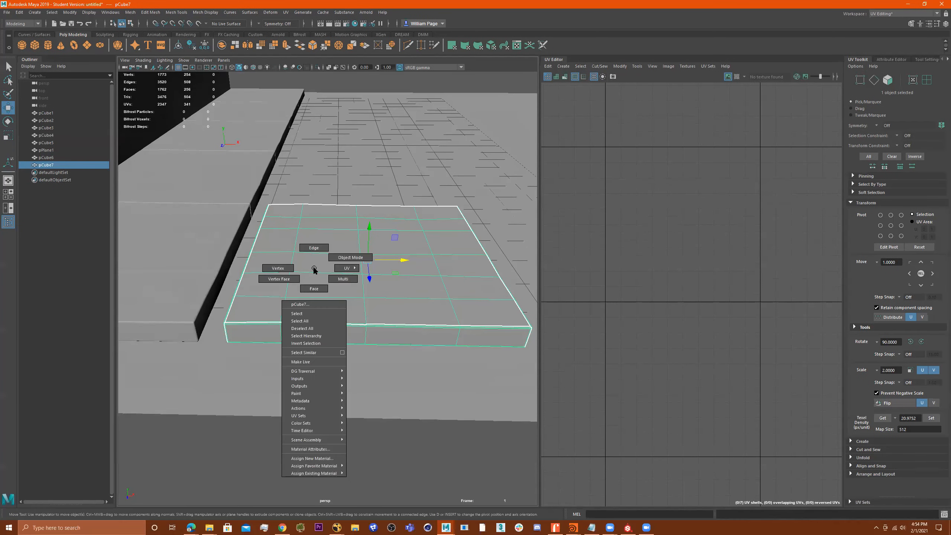
click(281, 269)
alt+drag(315, 259, 347, 229)
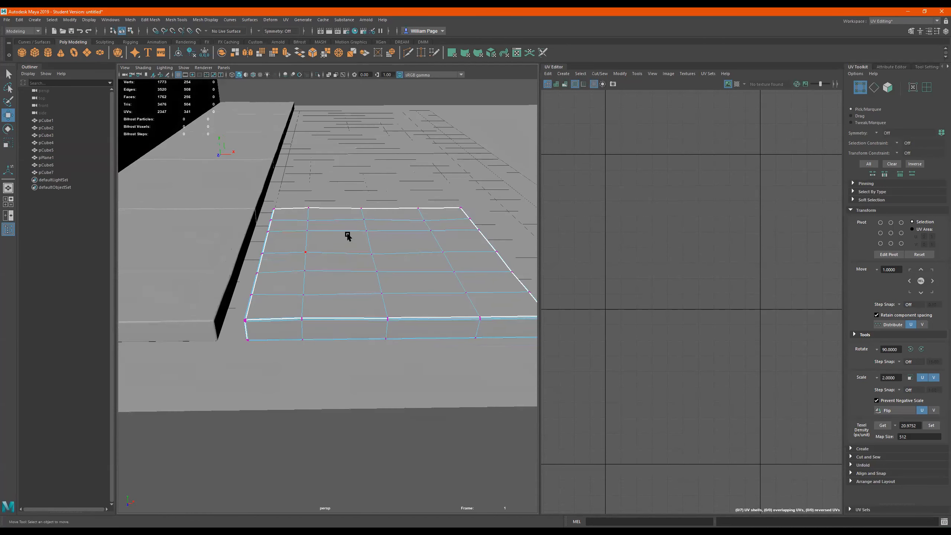
drag(338, 188, 222, 387)
drag(312, 259, 363, 265)
Move the remaining lengthwise edge loop of the slab copy close to the other two loops
alt+drag(412, 220, 369, 144)
right_drag(410, 184, 403, 154)
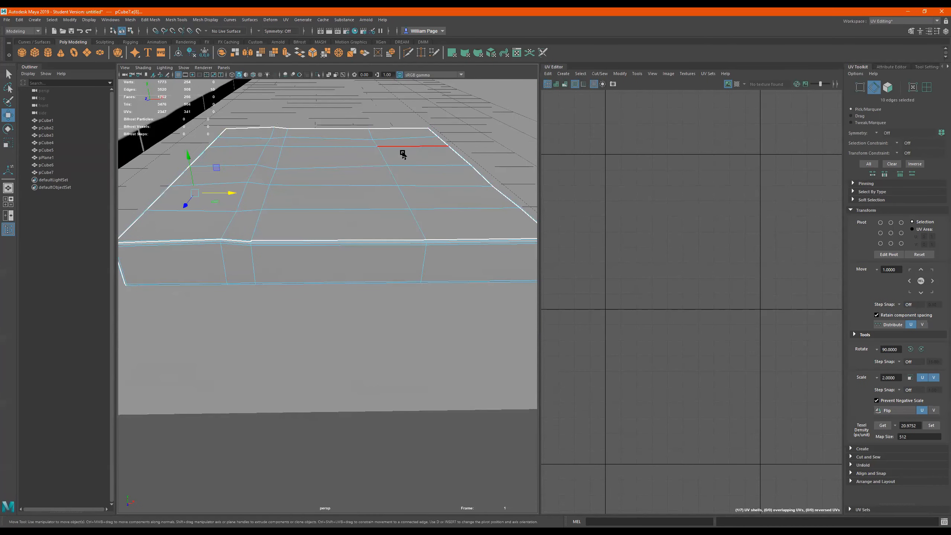
double_click(386, 175)
drag(416, 178, 322, 181)
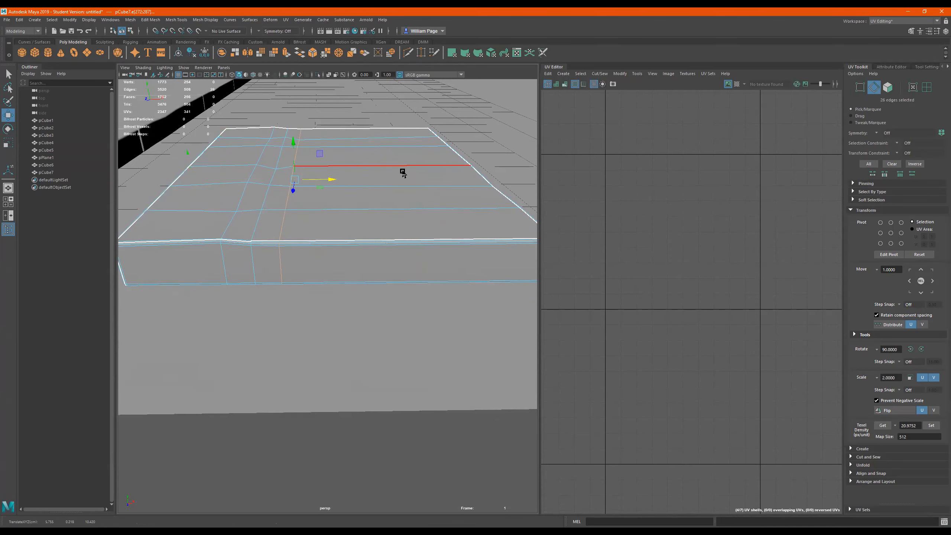
alt+right_drag(390, 221, 352, 196)
alt+drag(352, 195, 345, 224)
Move the vertices along the slab copy's outer side inward, close to the grouped edge loops
right_drag(345, 223, 308, 216)
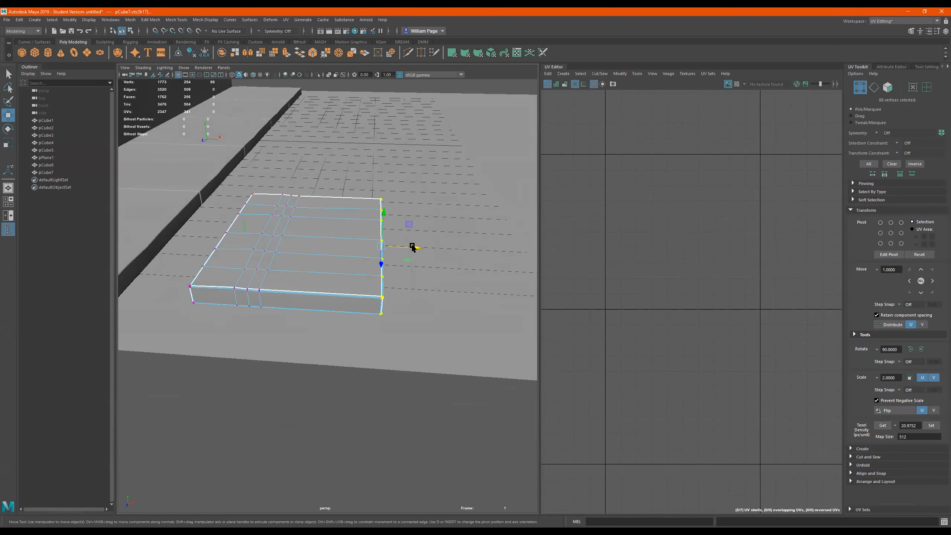
drag(410, 249, 317, 244)
Move the vertices along the slab copy's side facing the row inward, reducing the copy to a narrow strip
alt+middle_drag(396, 239, 328, 149)
drag(275, 108, 331, 285)
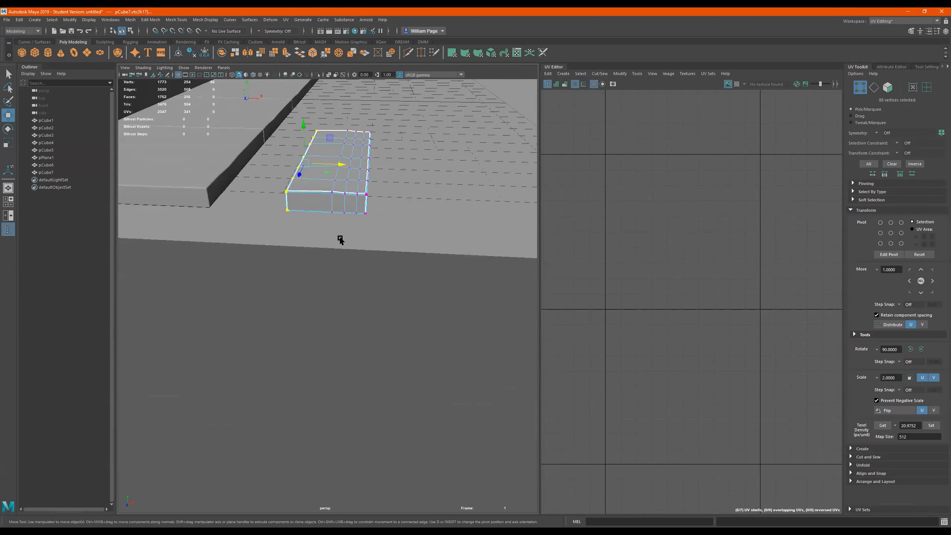
drag(328, 165, 352, 175)
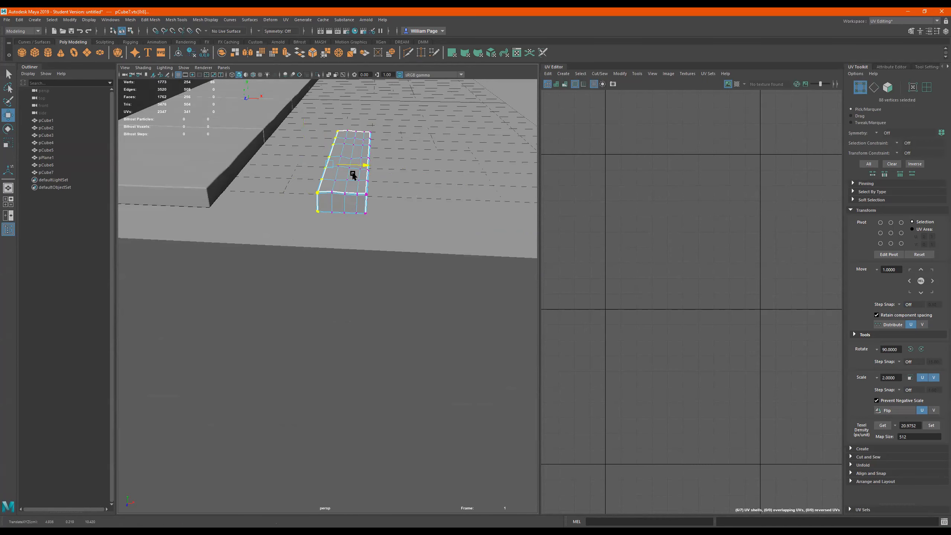
Delete one of the three lengthwise edge loops on the strip and return to vertex selection
alt+right_drag(330, 167, 430, 192)
alt+drag(429, 192, 414, 222)
right_drag(342, 221, 355, 124)
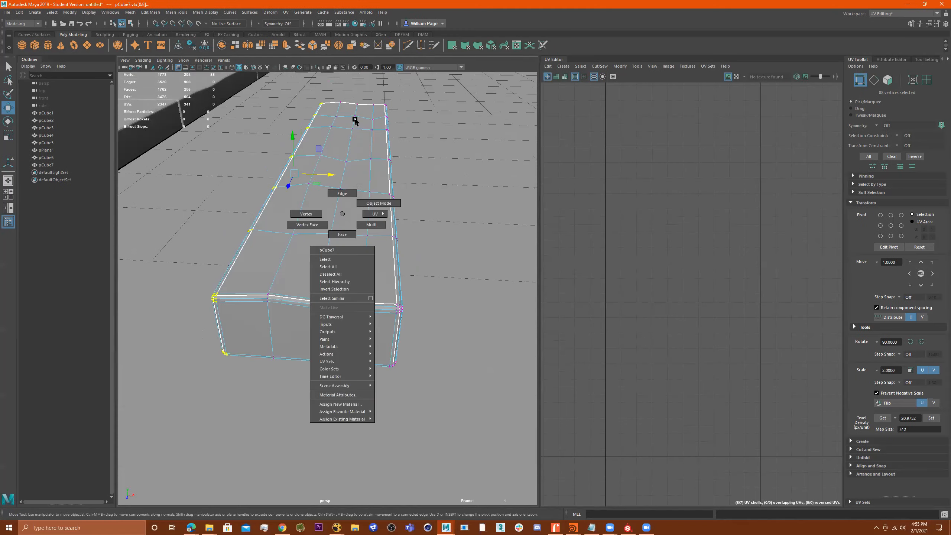
mouse_move(336, 211)
right_down()
mouse_move(342, 193)
mouse_move(356, 198)
mouse_move(313, 219)
mouse_move(352, 209)
right_up()
alt+drag(351, 209, 352, 184)
right_drag(339, 172, 315, 169)
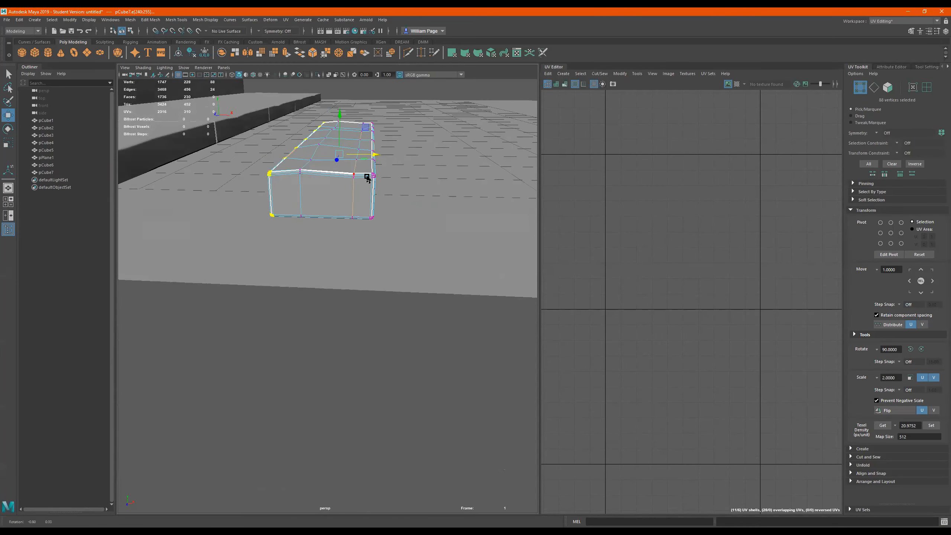
Move the vertices on the strip's outer side, including the nearest inner loop, inward to narrow the strip
alt+drag(437, 103, 438, 100)
drag(438, 101, 352, 216)
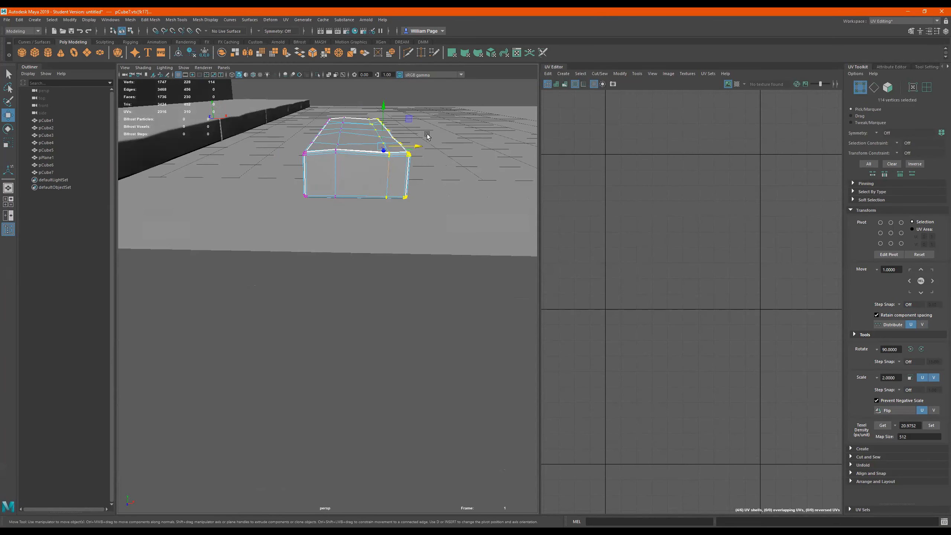
drag(409, 147, 385, 148)
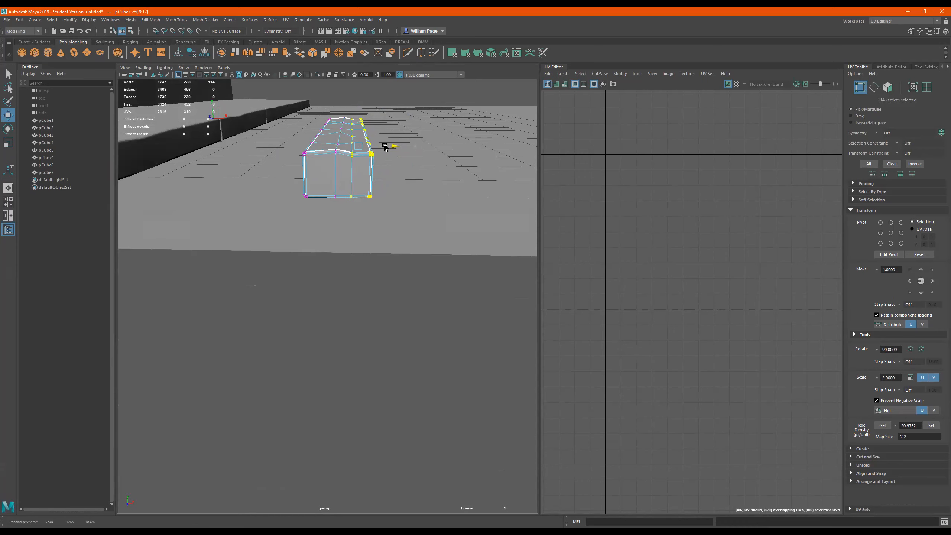
Move the vertices along the strip's side facing the slabs inward to even out the column spacing
scroll(346, 124, up, 3)
alt+drag(364, 117, 362, 120)
drag(310, 94, 354, 248)
alt+right_drag(340, 134, 411, 152)
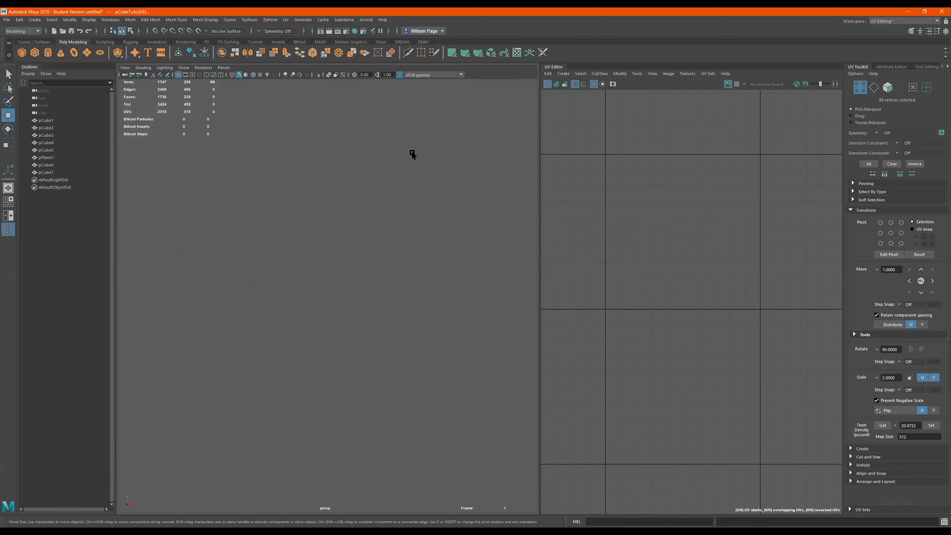
key(f)
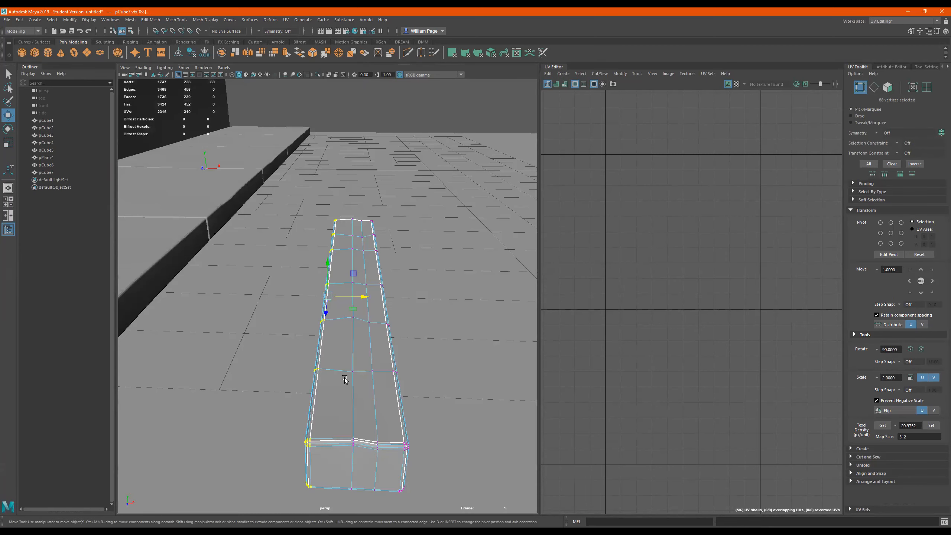
alt+drag(355, 365, 406, 312)
alt+right_drag(407, 313, 428, 301)
alt+drag(360, 215, 410, 228)
right_click(372, 210)
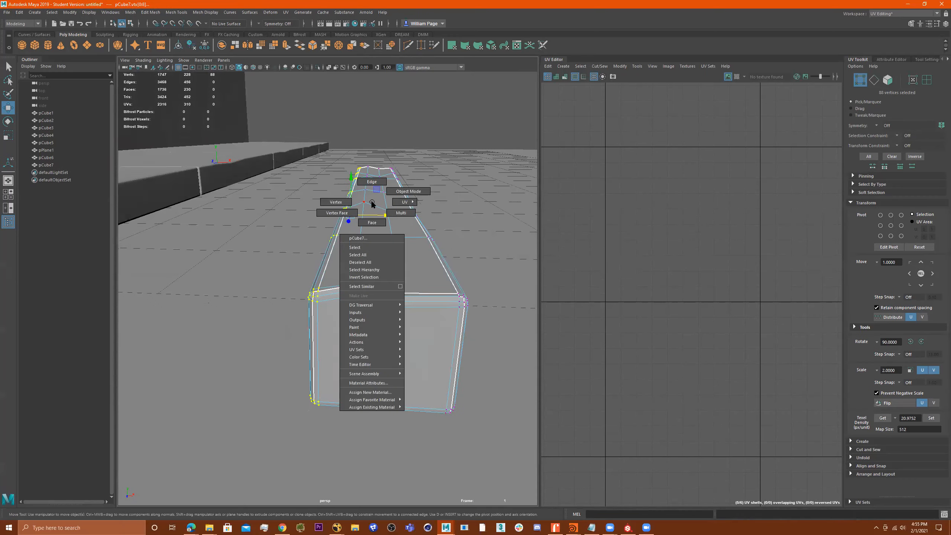
click(350, 202)
Examine the row of slabs and the narrow strip from several angles, selecting the end slab for comparison
alt+drag(378, 233, 277, 244)
alt+drag(361, 251, 330, 247)
alt+middle_drag(427, 254, 298, 269)
scroll(301, 279, down, 2)
alt+drag(302, 280, 294, 250)
alt+right_drag(318, 259, 459, 262)
alt+drag(354, 275, 319, 255)
alt+right_drag(319, 255, 410, 248)
alt+middle_drag(410, 248, 341, 246)
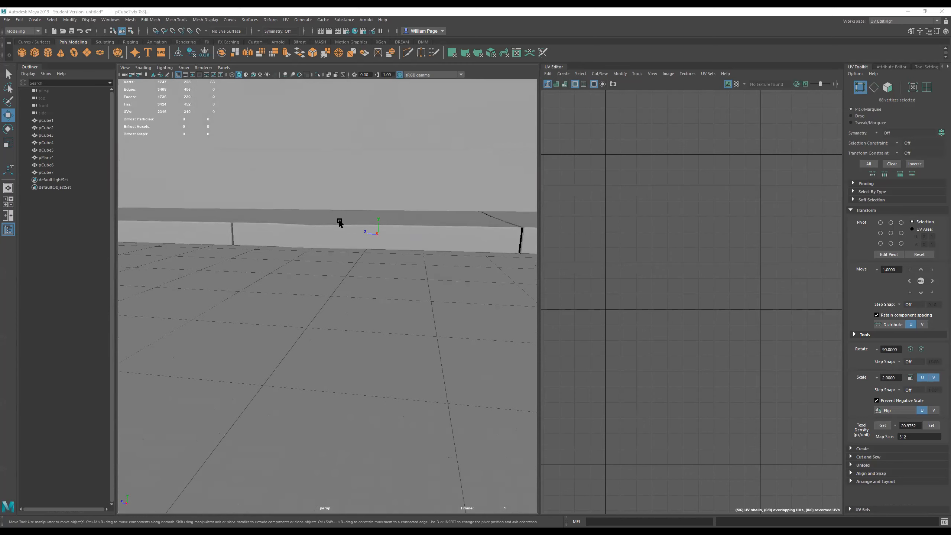
alt+drag(164, 226, 365, 260)
click(331, 260)
alt+right_drag(334, 266, 425, 273)
alt+drag(426, 273, 360, 276)
alt+middle_drag(360, 275, 421, 269)
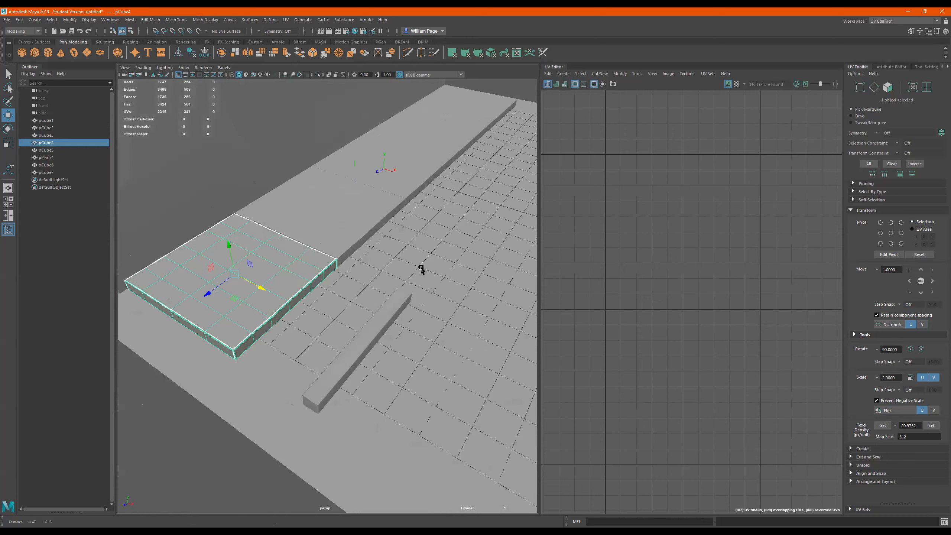
Move the narrow strip across the floor until it sits flush against the end slab's long outer side
alt+drag(413, 250, 355, 335)
click(368, 345)
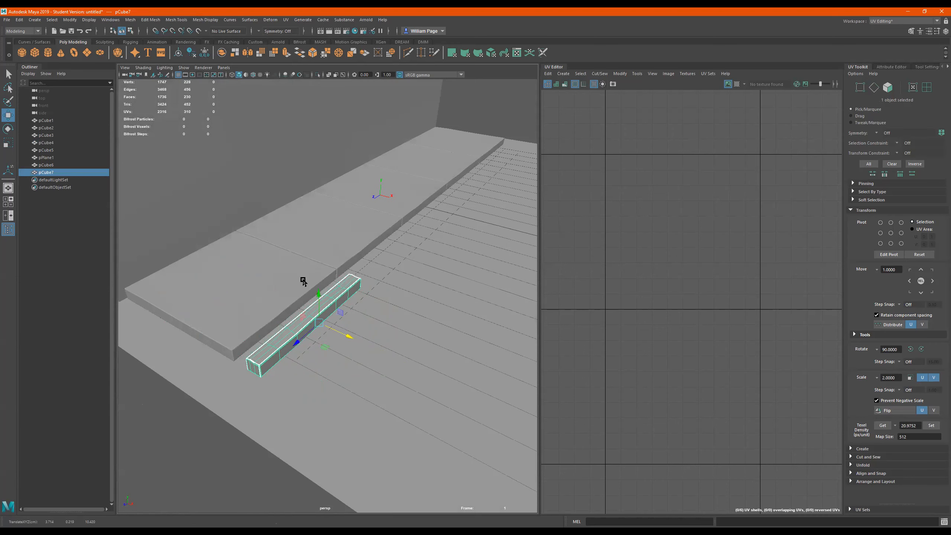
alt+right_drag(304, 281, 396, 319)
alt+drag(357, 313, 430, 258)
alt+middle_drag(344, 252, 405, 225)
drag(432, 252, 419, 248)
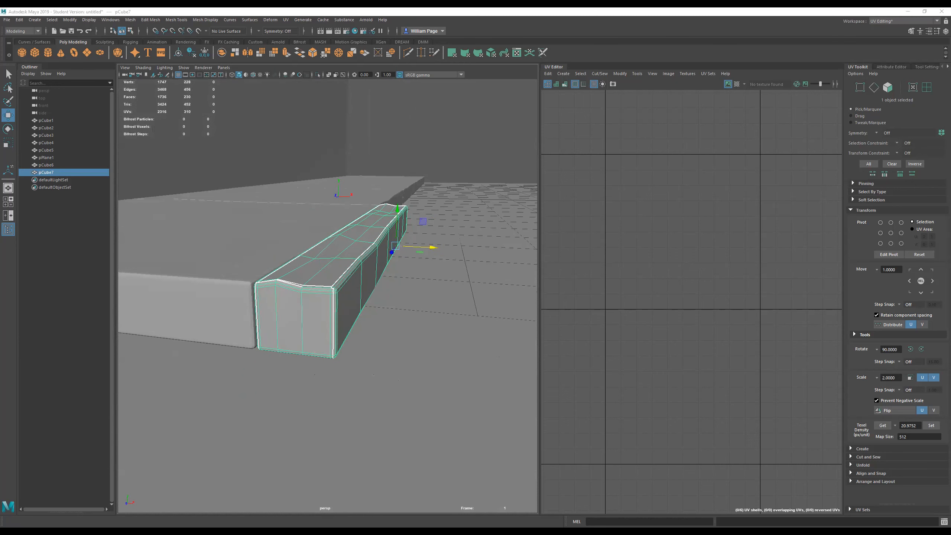
alt+drag(438, 213, 199, 252)
alt+drag(321, 249, 223, 280)
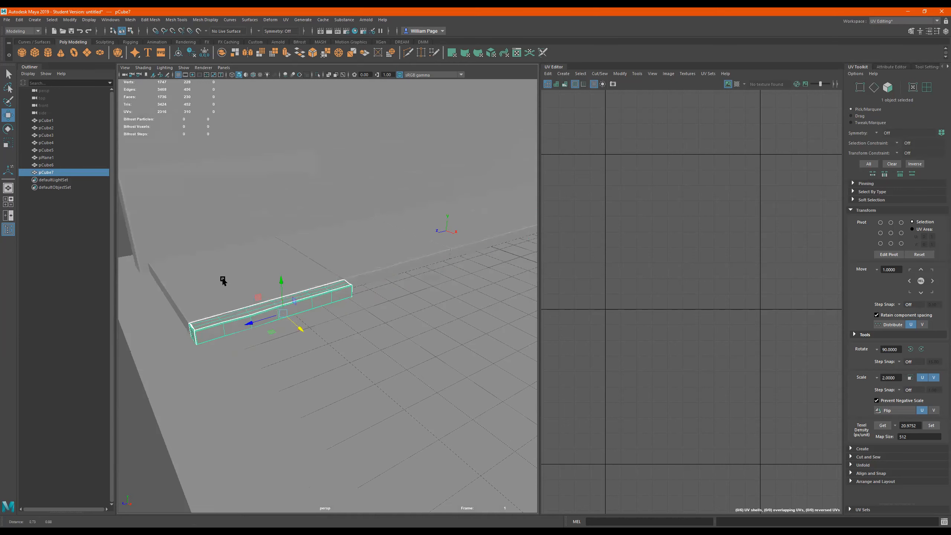
Apply automatic UV mapping to the narrow curb strip
alt+drag(323, 290, 298, 279)
scroll(741, 324, down, 5)
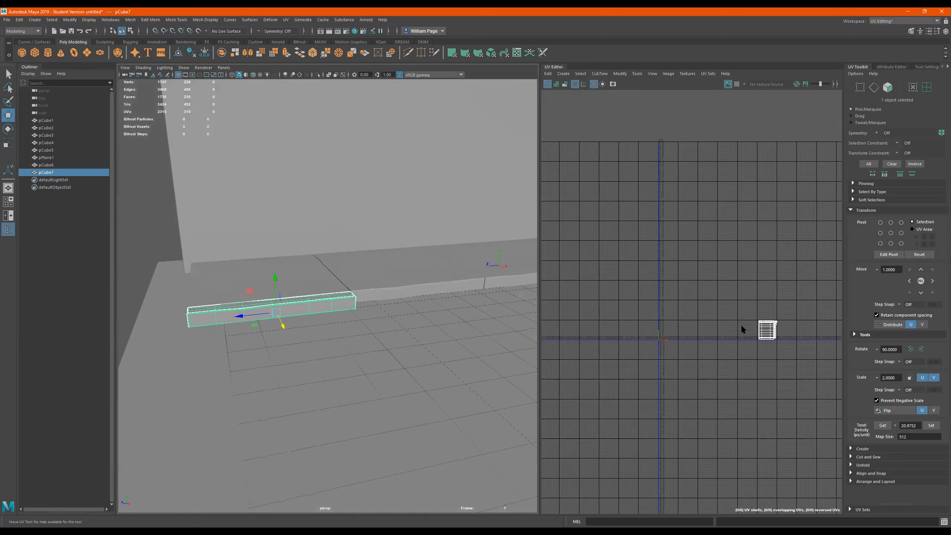
key(f)
alt+drag(298, 322, 390, 301)
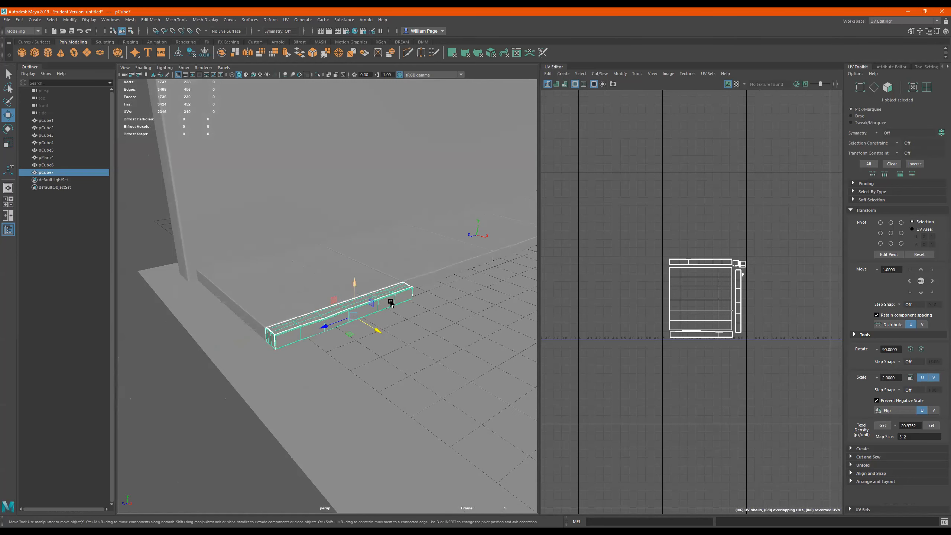
alt+right_drag(391, 303, 348, 278)
alt+drag(348, 278, 341, 269)
click(287, 20)
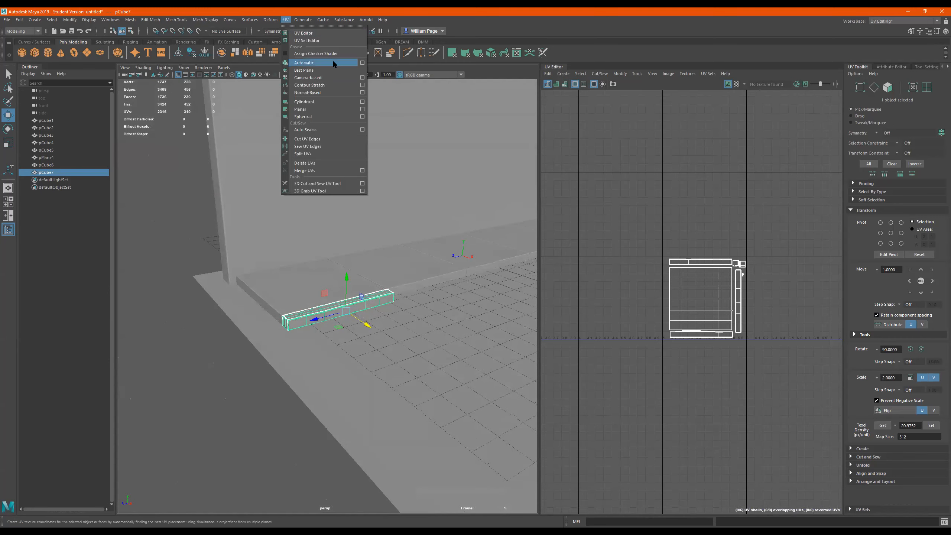
click(313, 62)
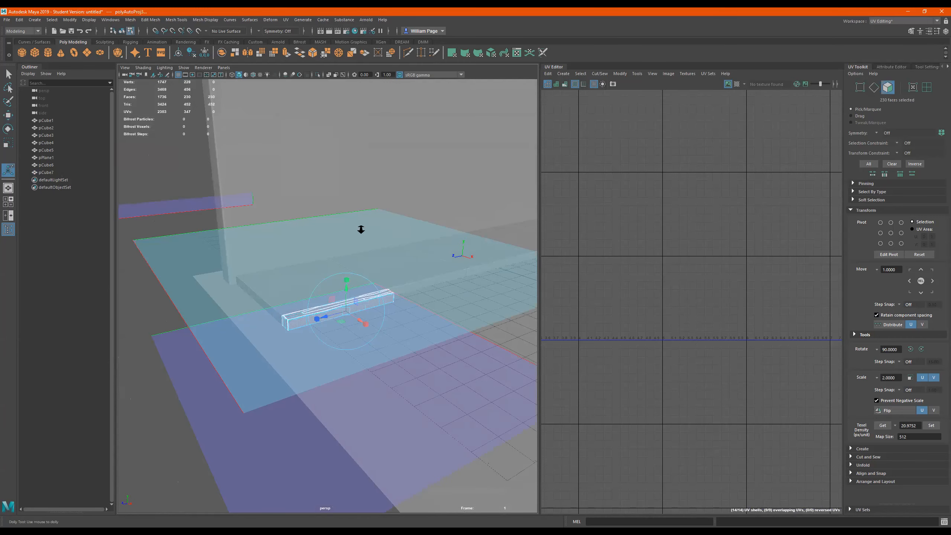
Examine how the strip's top faces are split across UV shells, selecting individual faces to compare them with the layout
alt+right_drag(361, 229, 315, 256)
alt+right_drag(484, 296, 449, 314)
scroll(659, 334, down, 4)
alt+middle_drag(727, 332, 844, 301)
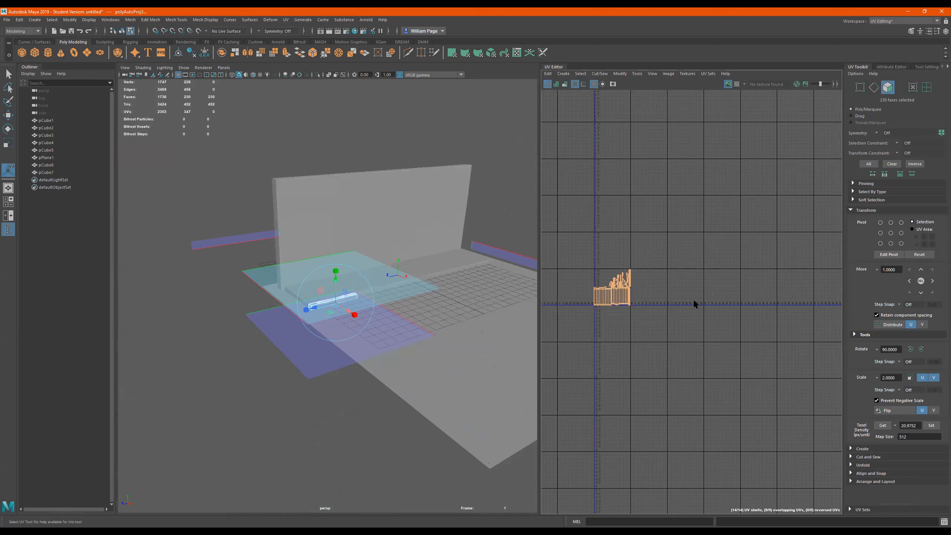
key(f)
alt+drag(401, 297, 337, 306)
click(121, 269)
alt+right_drag(244, 290, 334, 316)
alt+drag(334, 316, 349, 303)
click(342, 321)
scroll(722, 219, up, 3)
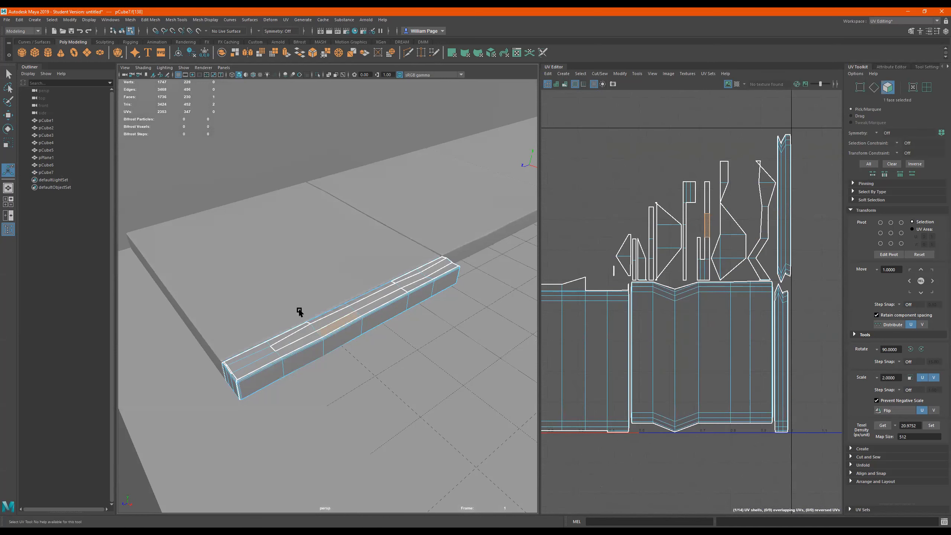
click(306, 336)
mouse_move(334, 329)
alt+mouse_down()
mouse_move(361, 323)
mouse_move(334, 336)
alt+mouse_up()
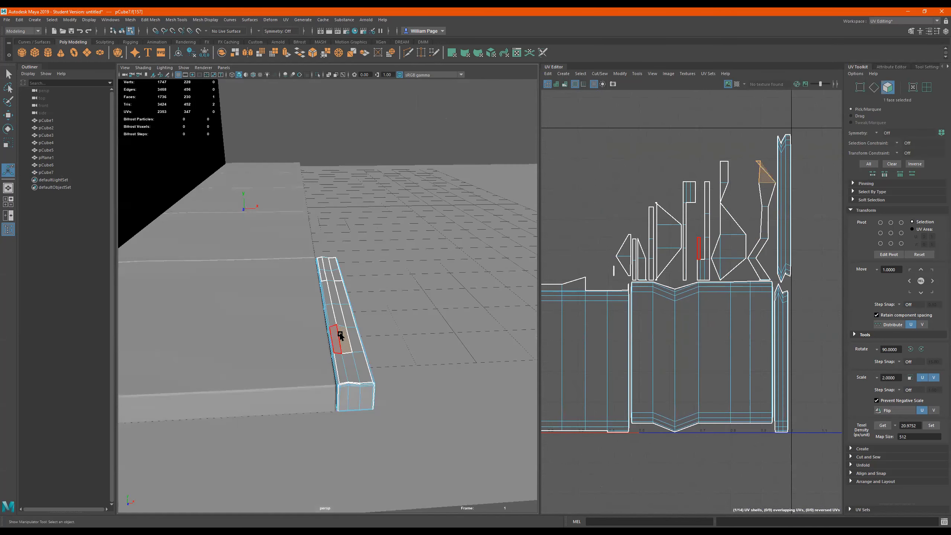
double_click(342, 333)
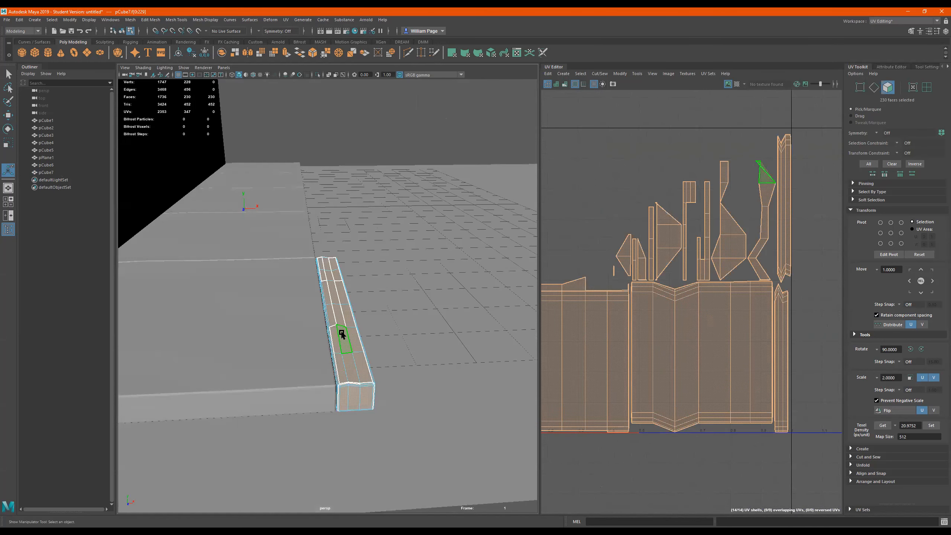
click(342, 333)
alt+drag(349, 340, 374, 348)
shift+click(386, 261)
scroll(641, 294, down, 2)
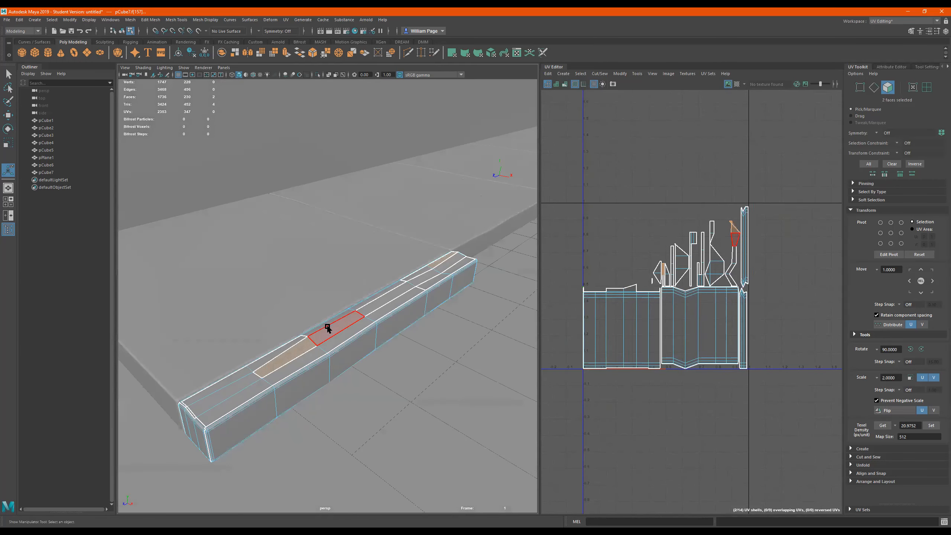
right_click(329, 327)
right_drag(344, 298, 364, 303)
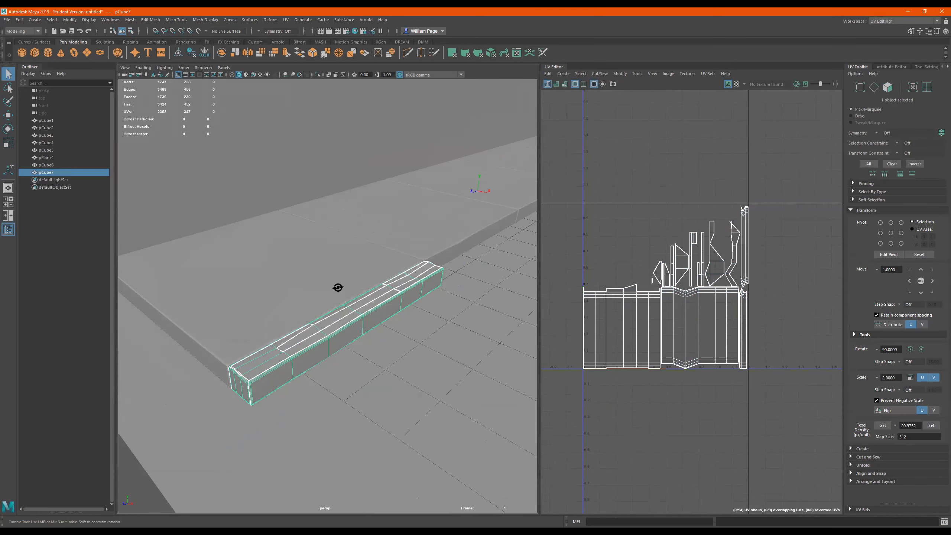
Select the inner lengthwise edges along the strip's top and adjust their height by scaling and moving them vertically
alt+drag(336, 293, 320, 302)
alt+right_drag(321, 302, 406, 313)
alt+drag(406, 312, 383, 197)
alt+middle_drag(382, 197, 393, 165)
right_drag(359, 274, 359, 247)
click(358, 251)
shift+click(367, 209)
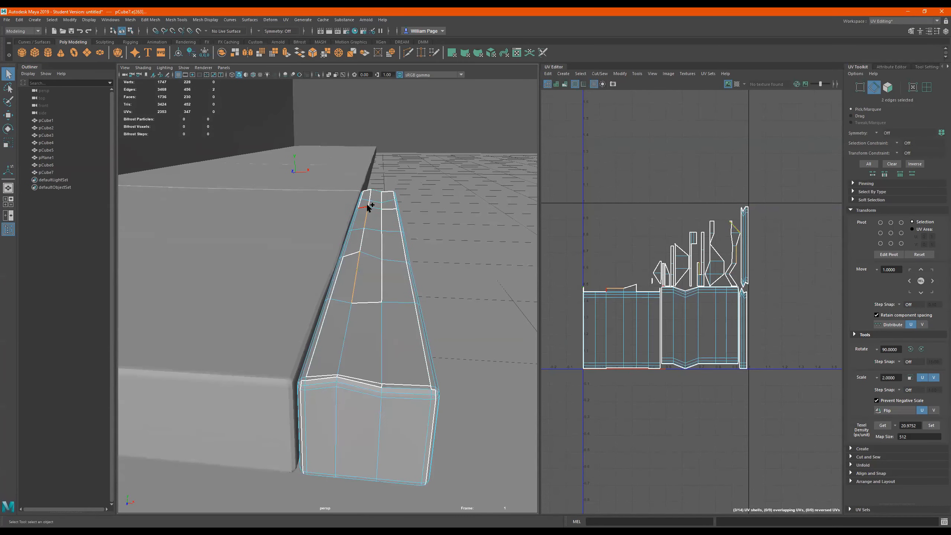
click(368, 209)
key(r)
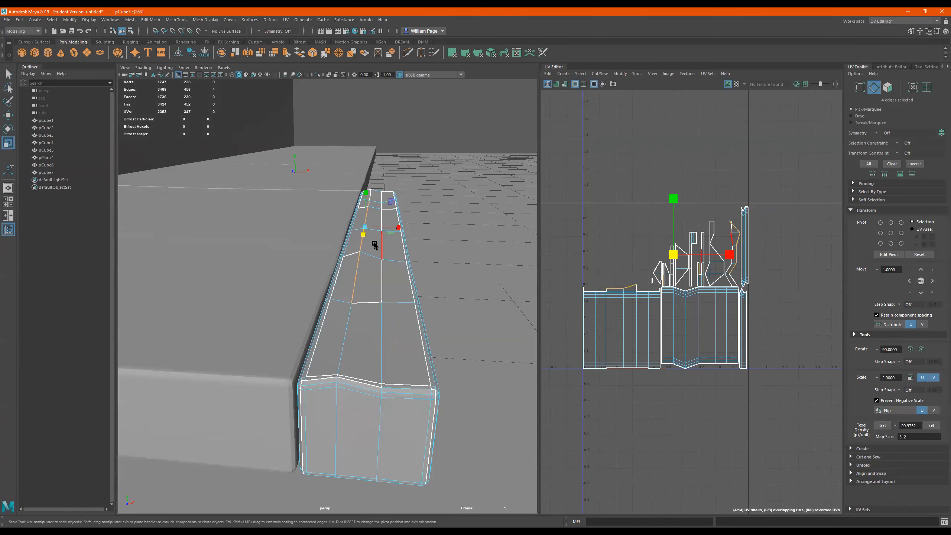
alt+drag(403, 260, 395, 249)
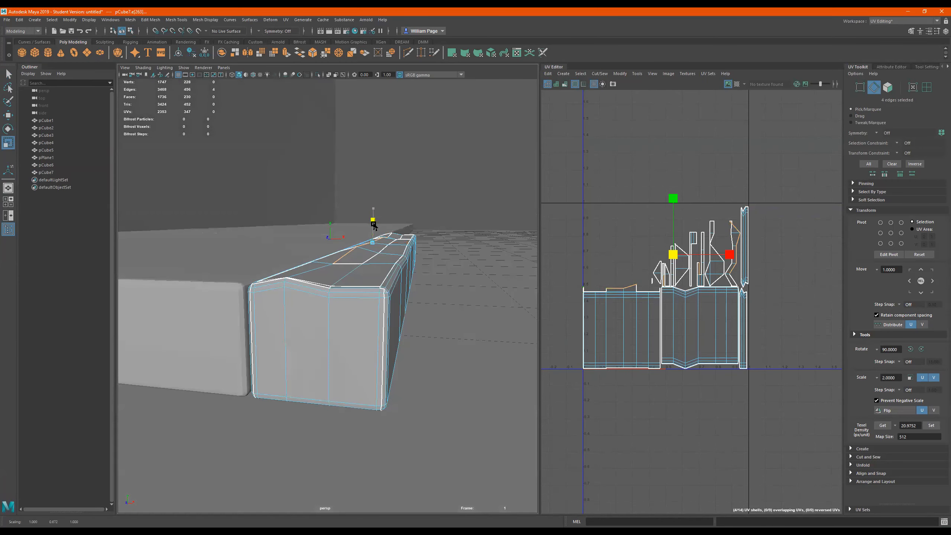
key(w)
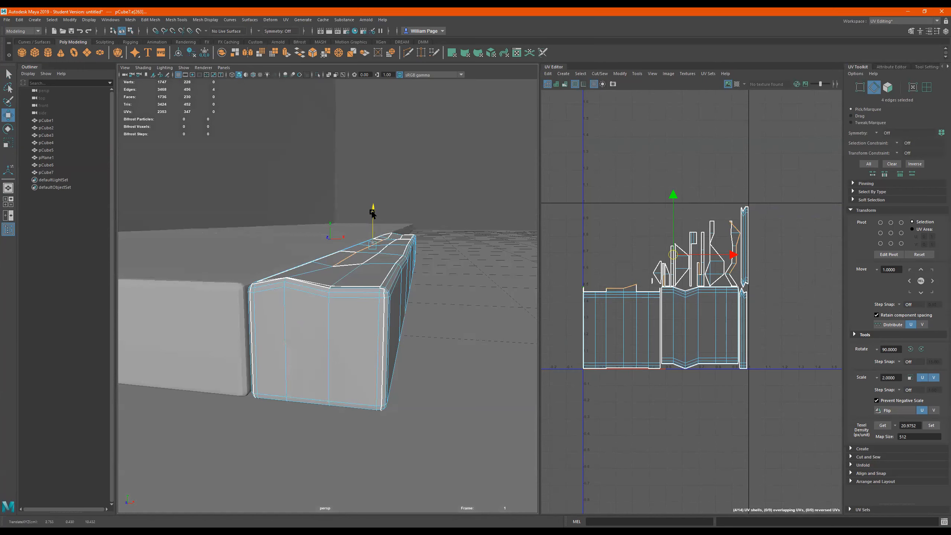
alt+drag(371, 226, 379, 232)
alt+drag(390, 289, 382, 301)
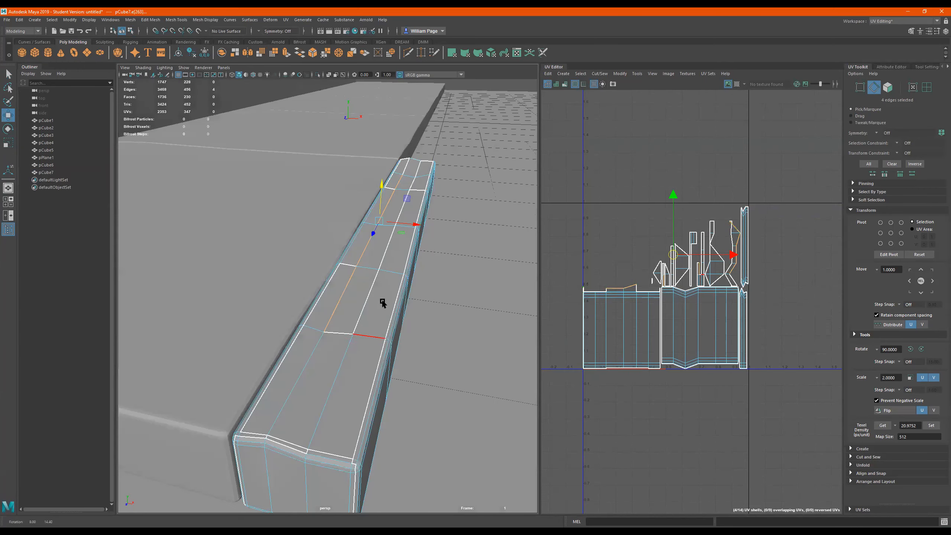
Reapply automatic UV mapping to the whole strip and pick one of its top faces
right_drag(376, 300, 453, 240)
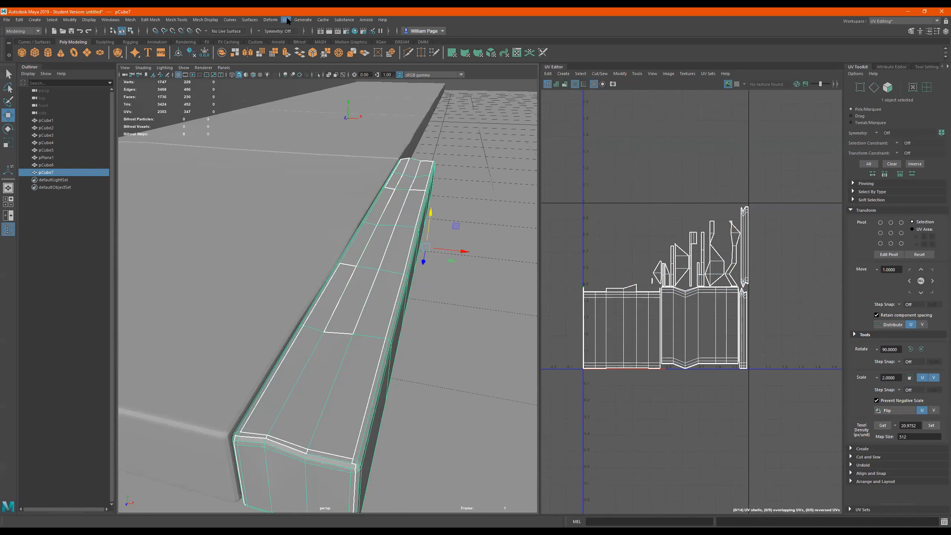
click(285, 12)
click(297, 58)
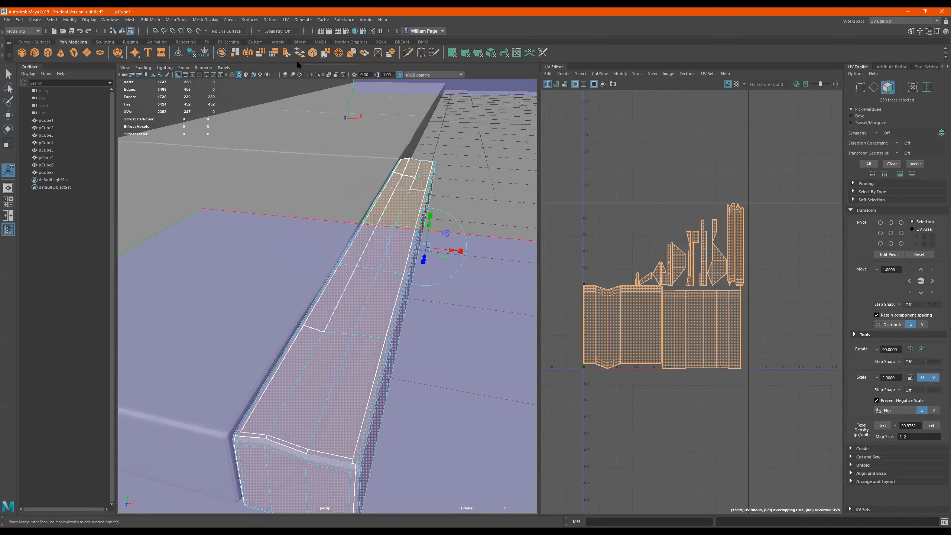
click(331, 296)
click(368, 300)
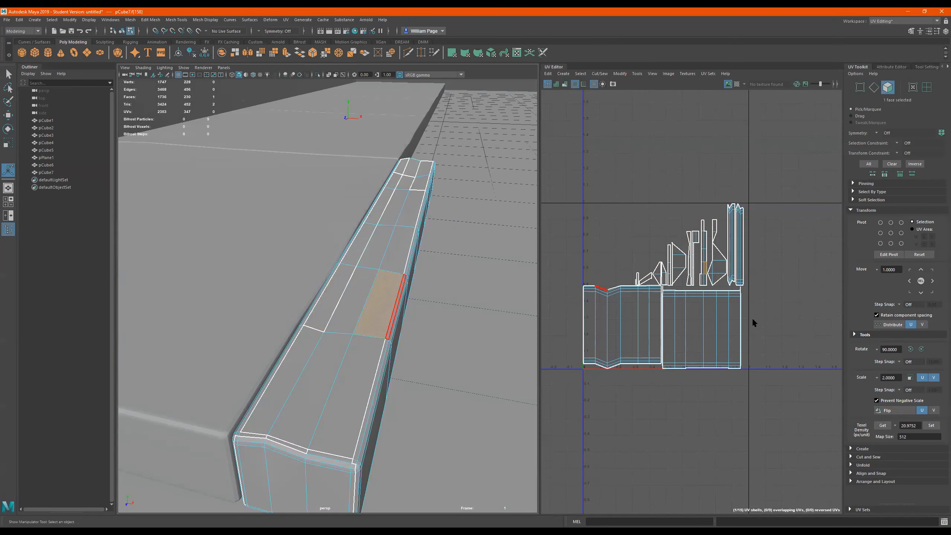
Select all the faces on the strip's top, combining its large UV shells with the remaining faces at the far end
scroll(704, 269, up, 3)
double_click(711, 288)
alt+drag(414, 219, 415, 233)
shift+click(362, 254)
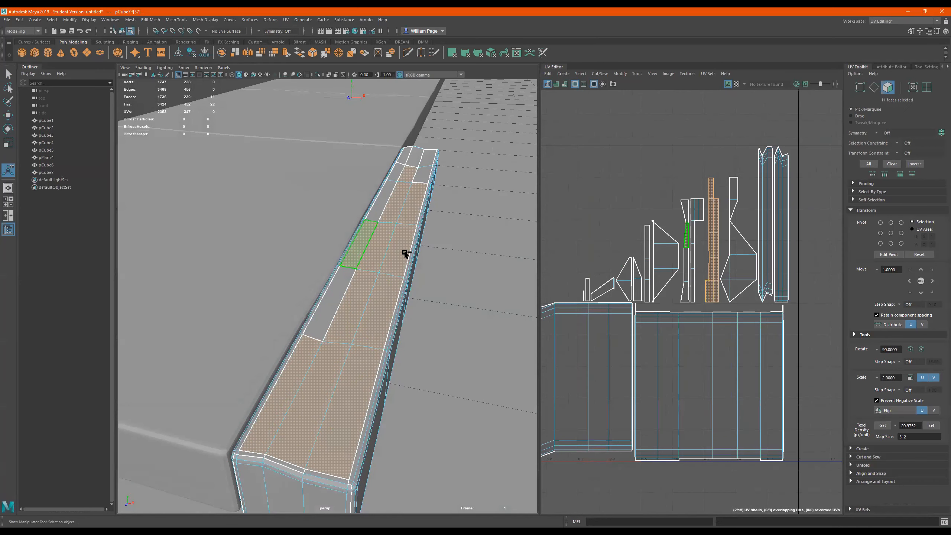
scroll(679, 259, up, 2)
double_click(679, 259)
shift+double_click(716, 258)
alt+drag(455, 225, 453, 206)
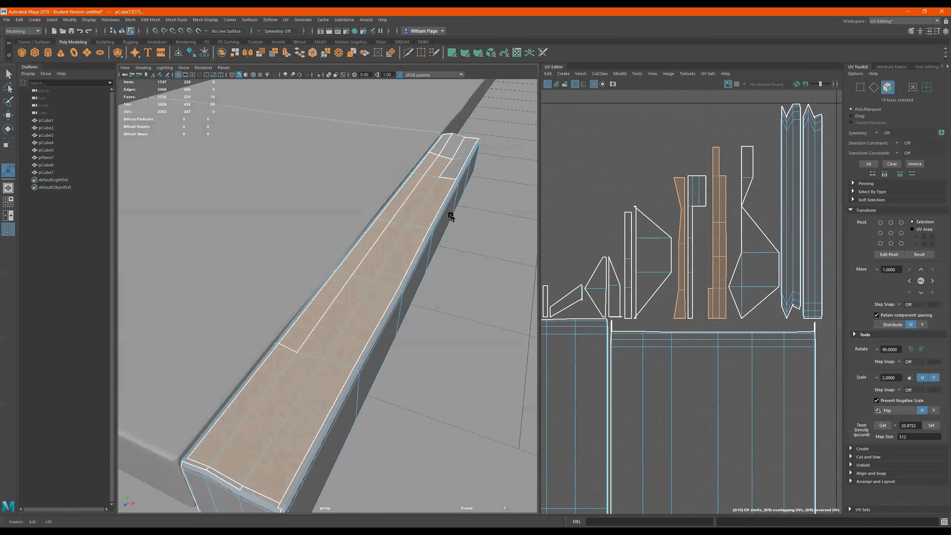
shift+click(448, 170)
shift+click(464, 151)
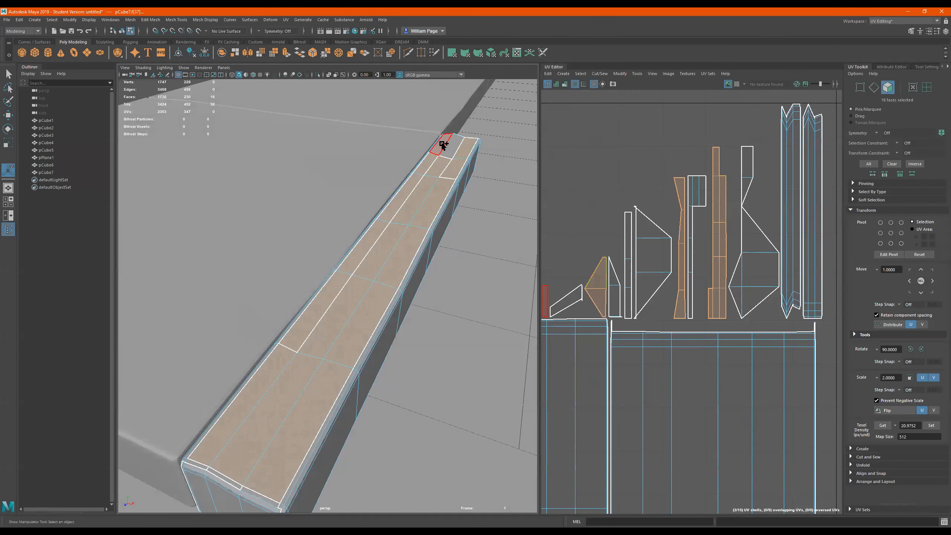
shift+click(450, 149)
shift+click(445, 147)
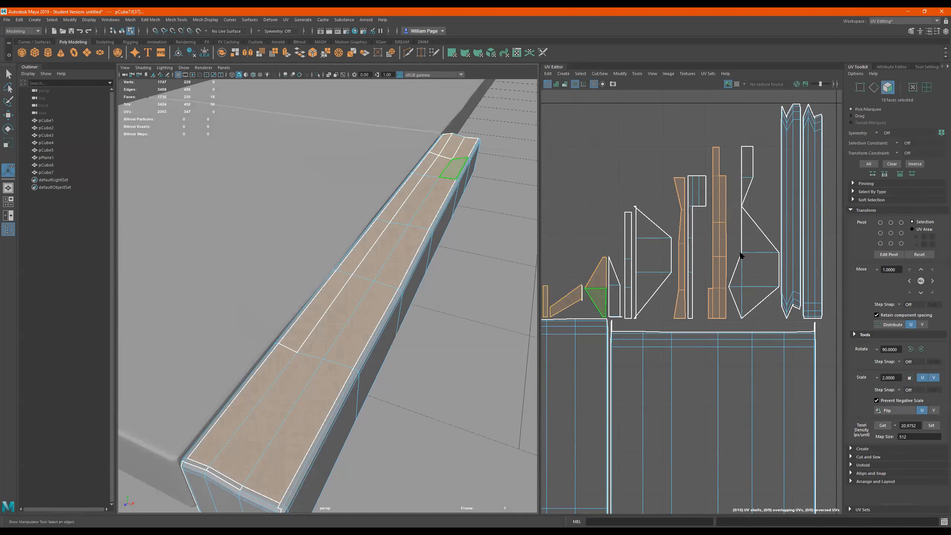
Grow the top face selection to include the surrounding beveled edge faces
scroll(738, 259, down, 4)
scroll(431, 270, down, 4)
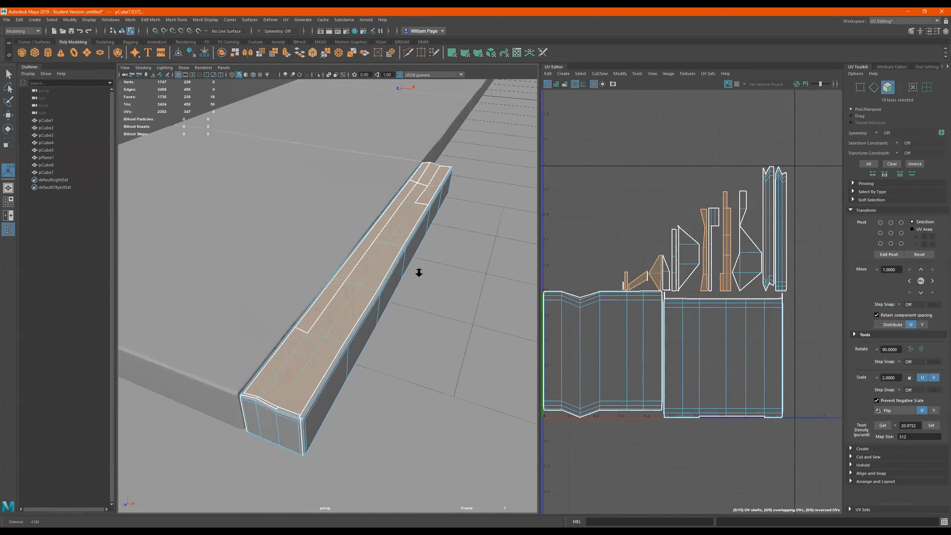
alt+drag(383, 276, 410, 234)
scroll(432, 299, up, 4)
alt+drag(473, 303, 477, 304)
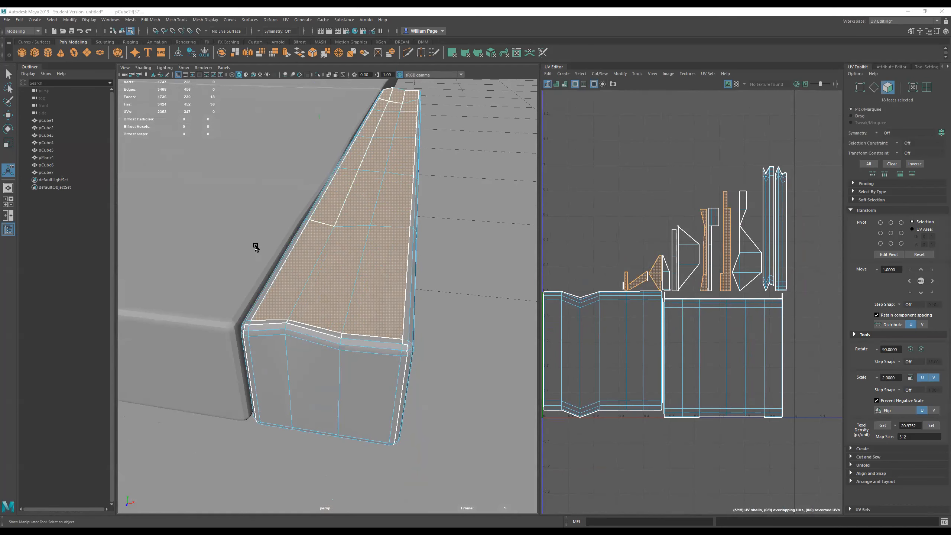
alt+drag(276, 272, 284, 272)
alt+drag(348, 277, 348, 284)
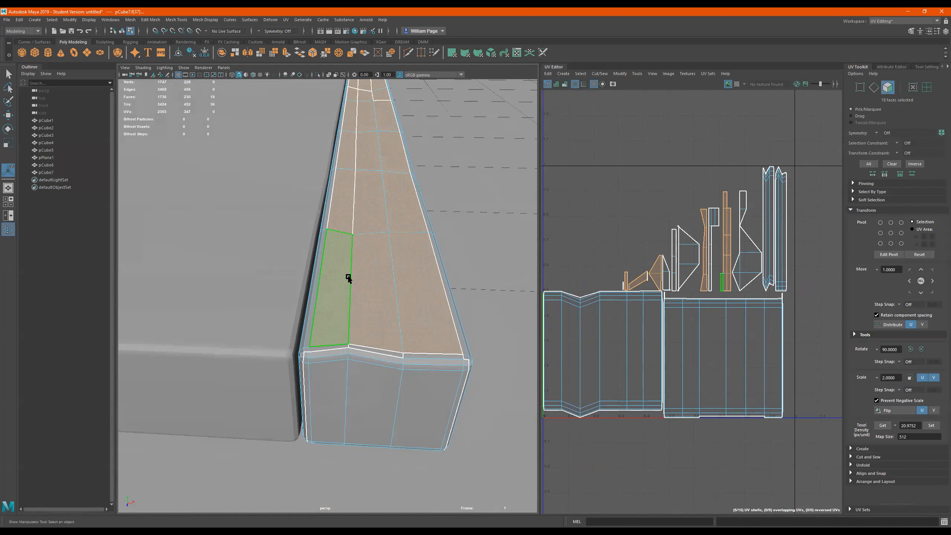
key(shift+period)
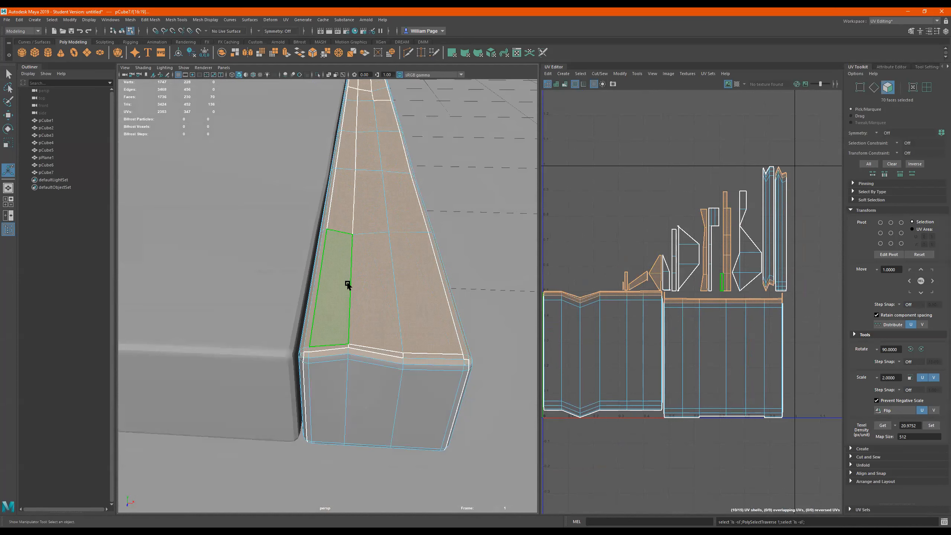
Apply a planar UV projection from the Y axis, fitted to the bounding box, to the selected top faces
alt+drag(385, 219, 363, 228)
alt+middle_drag(472, 171, 448, 194)
alt+right_drag(413, 248, 447, 251)
alt+drag(431, 253, 447, 247)
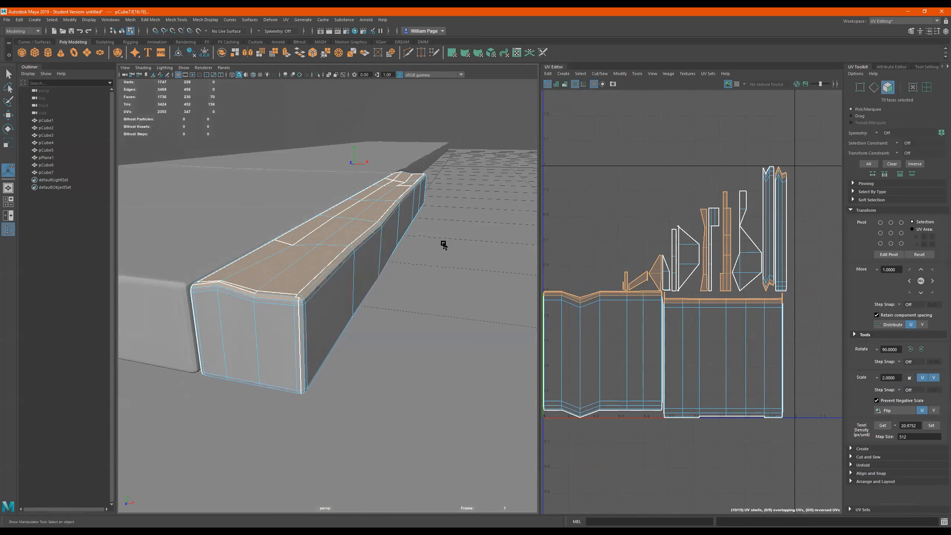
click(285, 19)
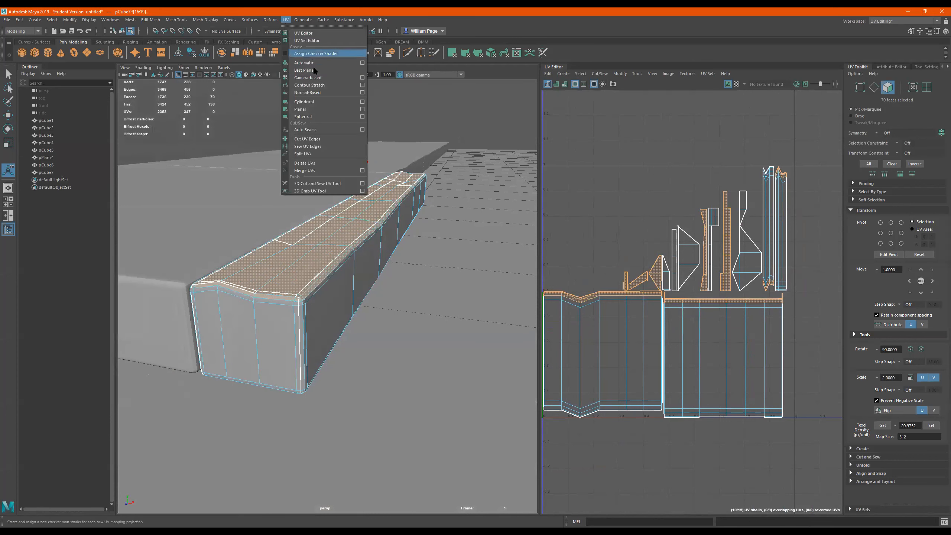
click(362, 109)
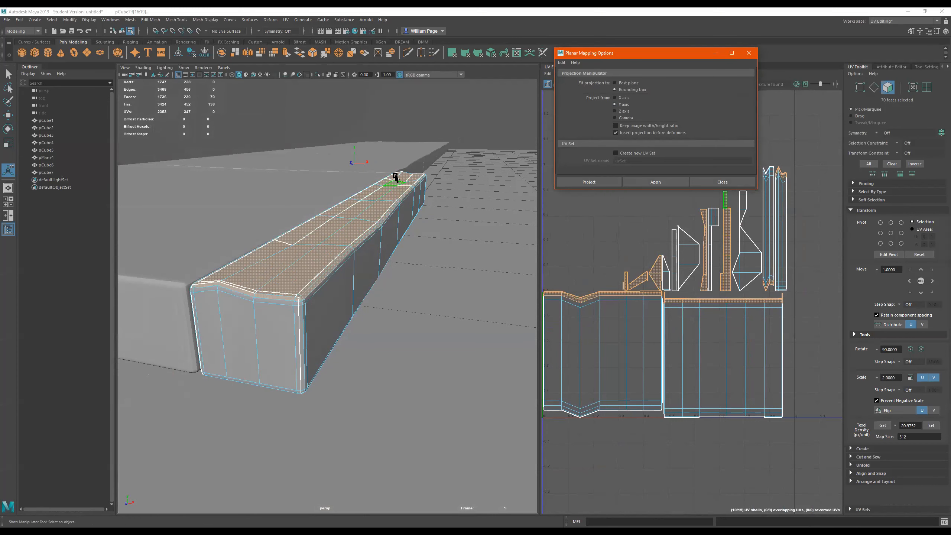
click(664, 180)
scroll(740, 313, down, 3)
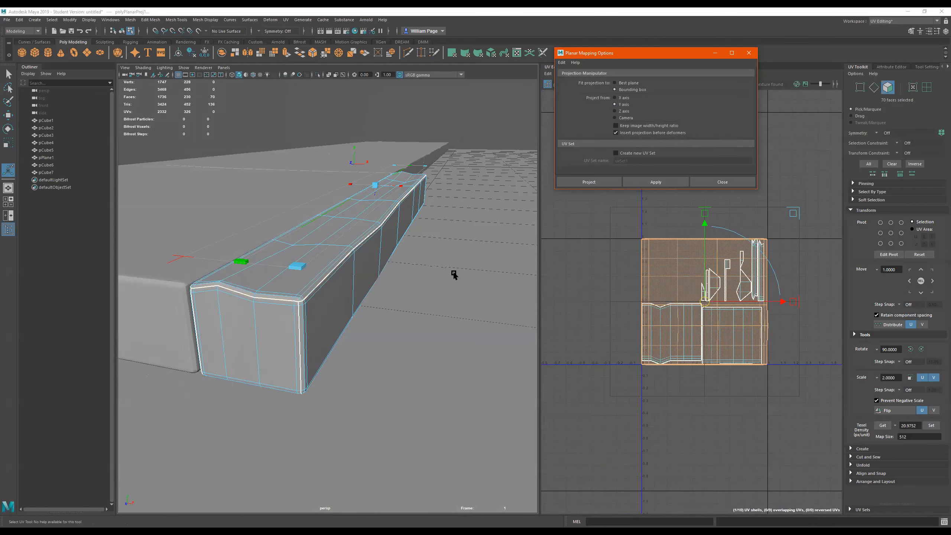
scroll(453, 273, down, 3)
drag(704, 250, 706, 154)
key(ctrl+z)
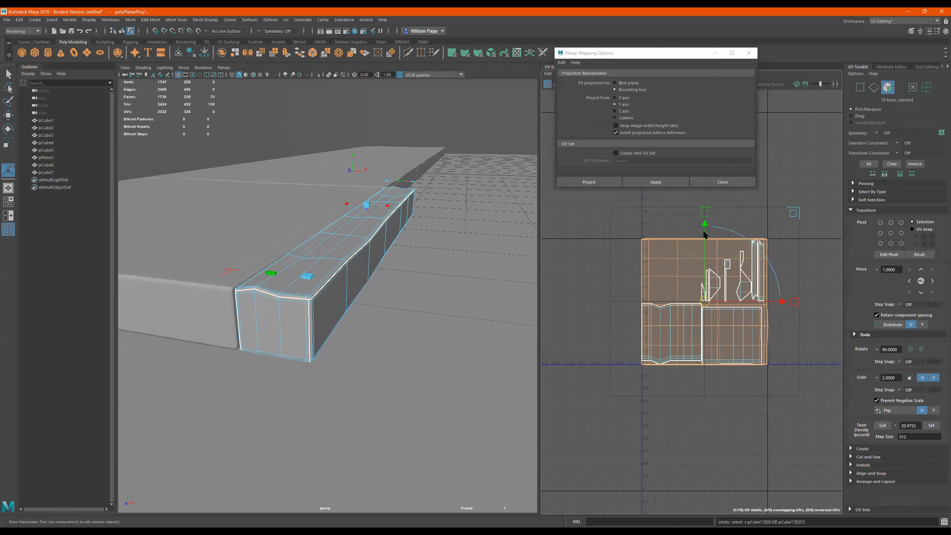
click(707, 236)
key(ctrl+z)
click(705, 225)
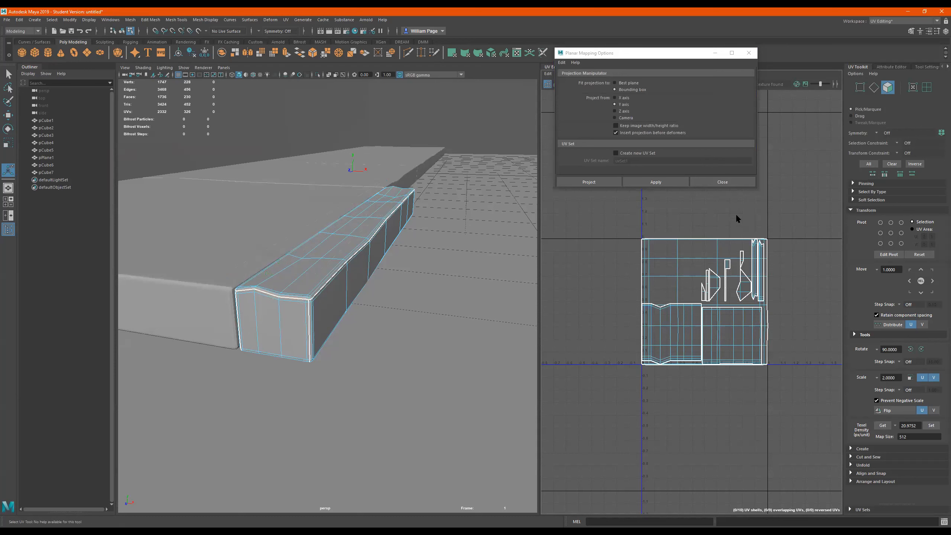
key(ctrl+z)
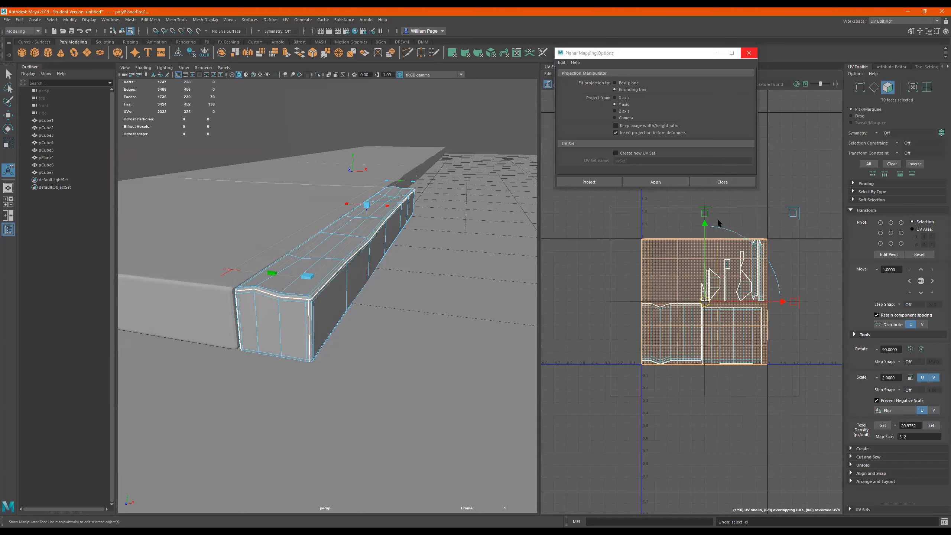
Move the projected top UV shell straight up until it sits clear above the strip's other shells
key(r)
key(e)
key(w)
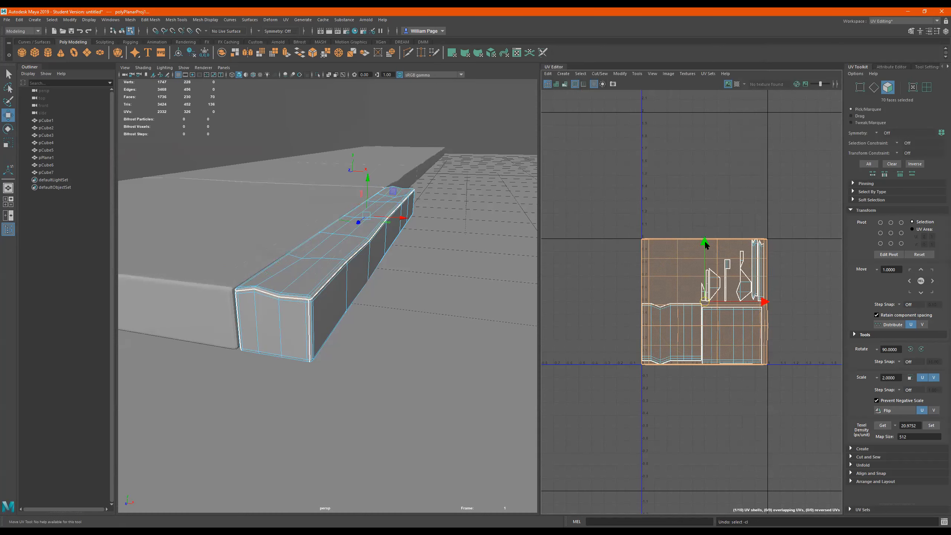
drag(705, 243, 708, 110)
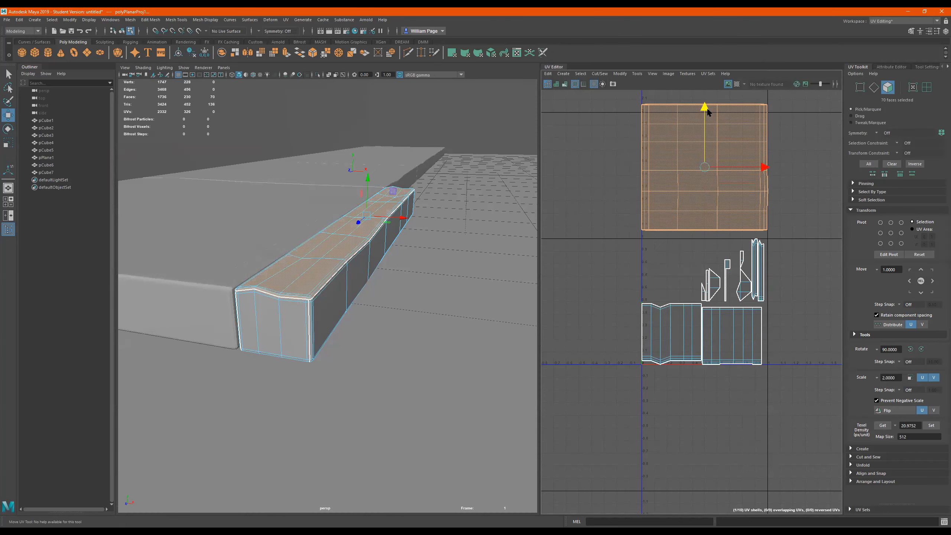
Select the UV shell of the strip's outer long side and move it up above the projected top shell
alt+drag(446, 252, 434, 254)
scroll(389, 261, down, 1)
scroll(390, 264, up, 1)
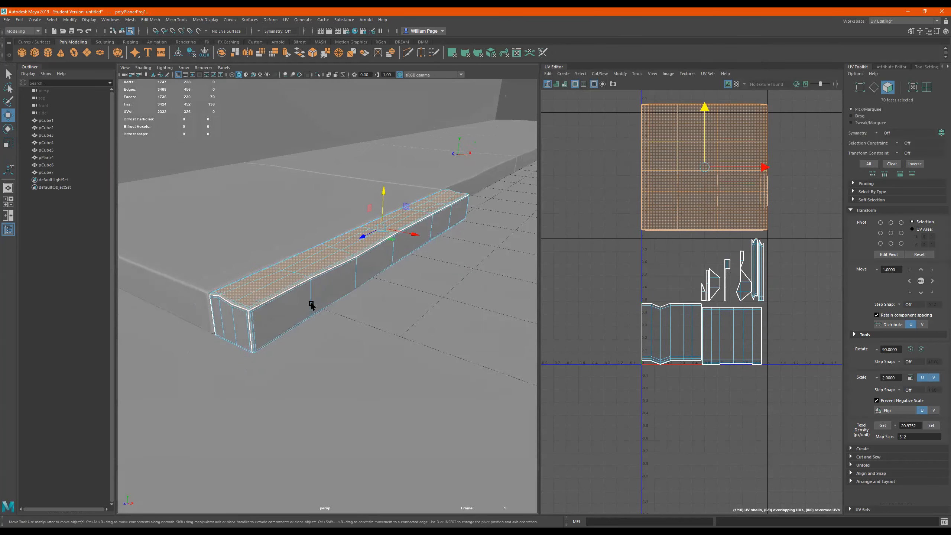
scroll(310, 301, up, 1)
scroll(488, 293, up, 1)
double_click(670, 337)
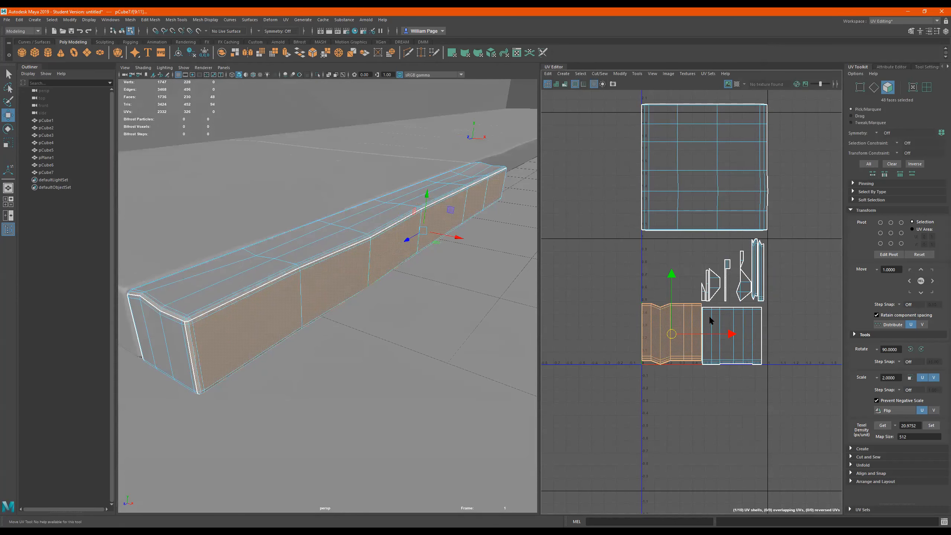
scroll(730, 329, down, 2)
drag(696, 329, 726, 158)
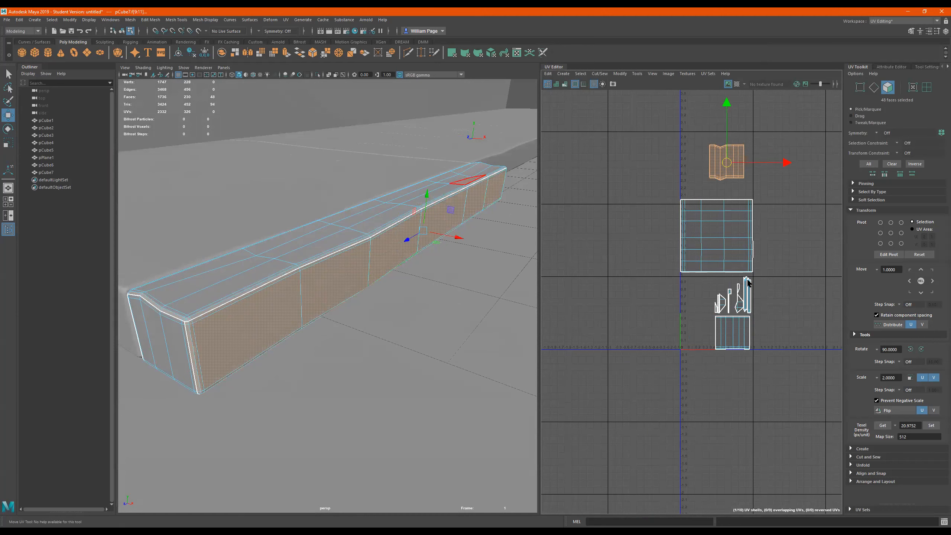
Find and select both UV shells belonging to the strip's two end caps
double_click(732, 332)
alt+drag(366, 277, 307, 270)
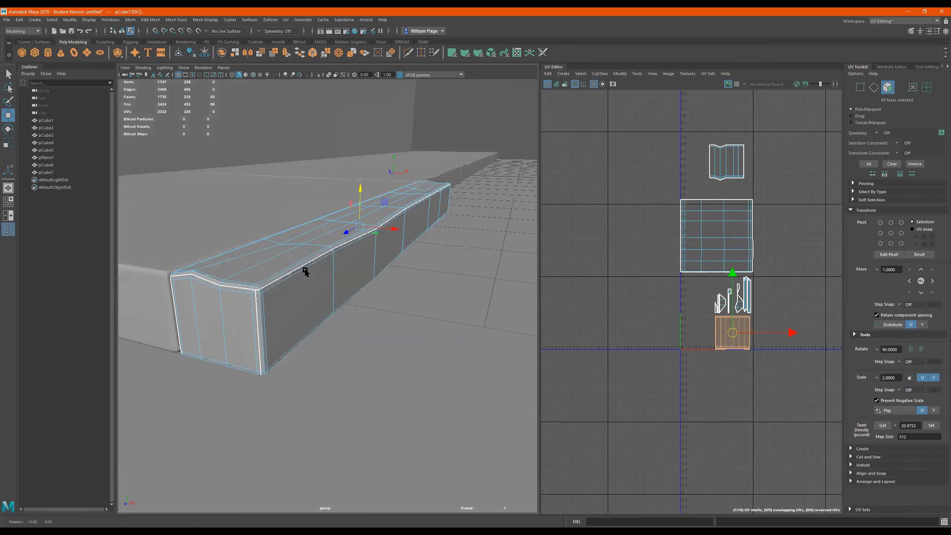
click(209, 325)
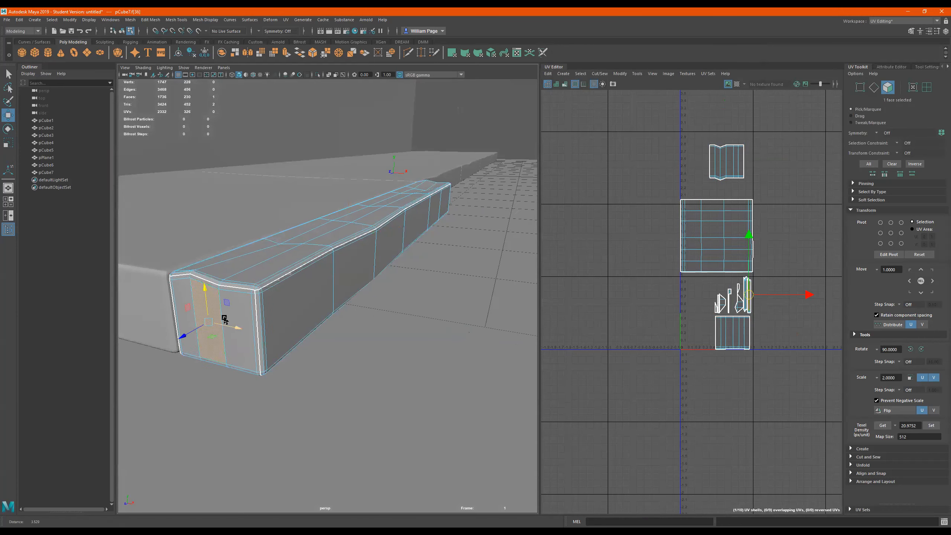
scroll(224, 321, up, 1)
click(232, 319)
scroll(775, 294, up, 4)
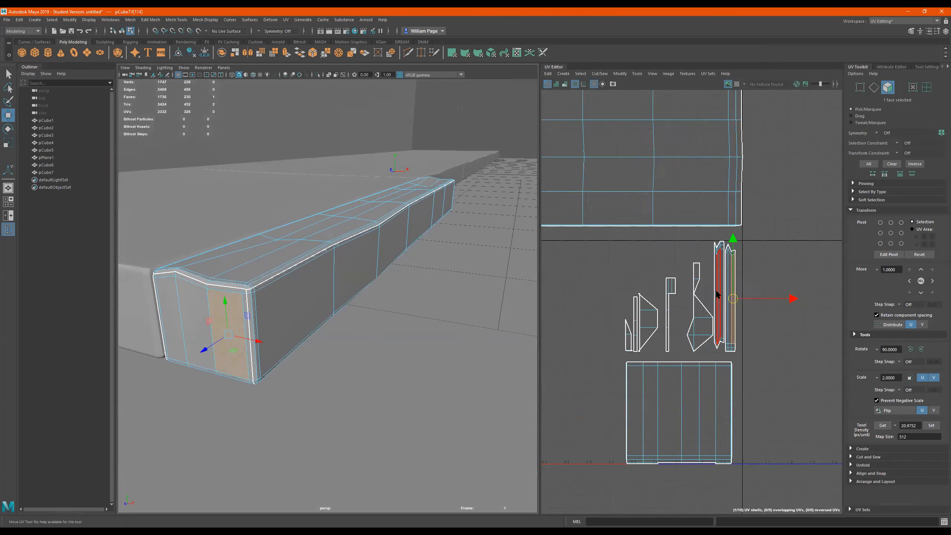
double_click(721, 271)
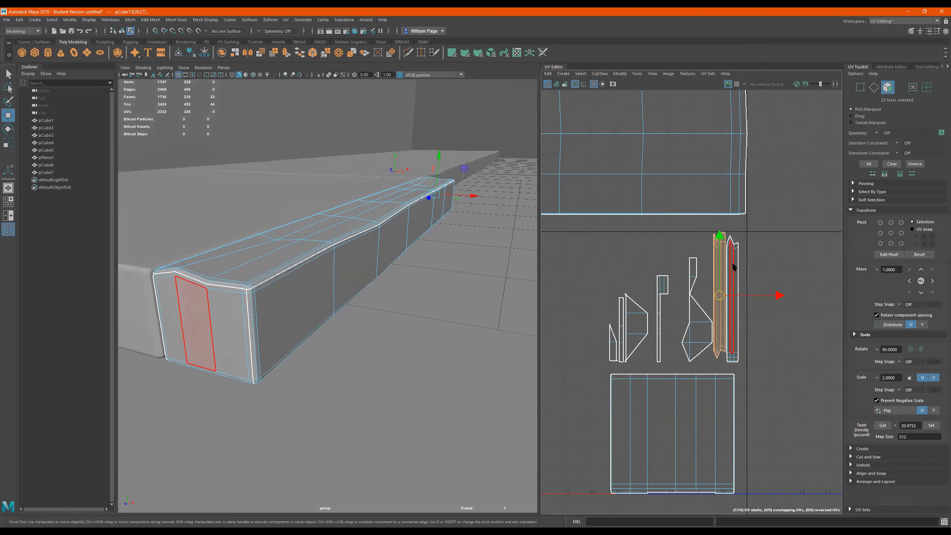
shift+double_click(731, 263)
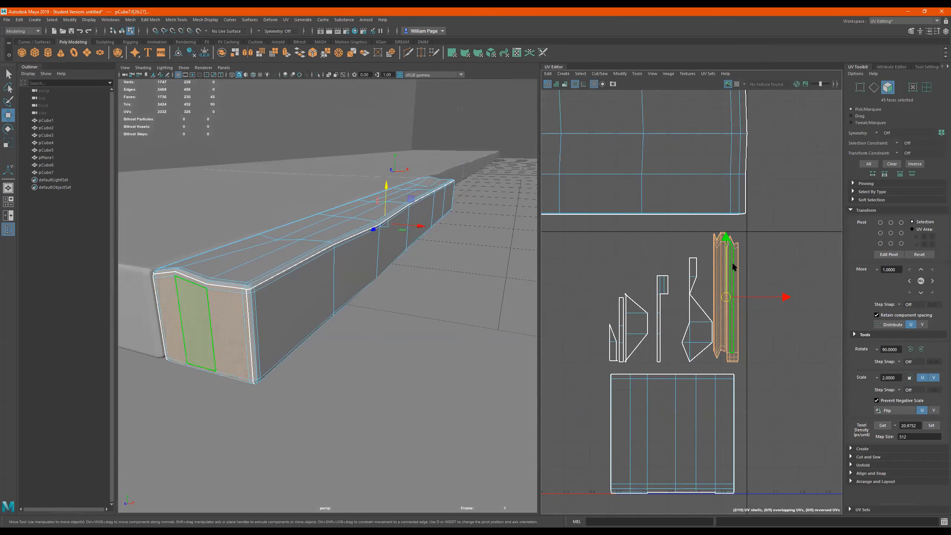
Show the checker map and stretch the two end-cap shells horizontally until their checker pattern looks square
click(737, 84)
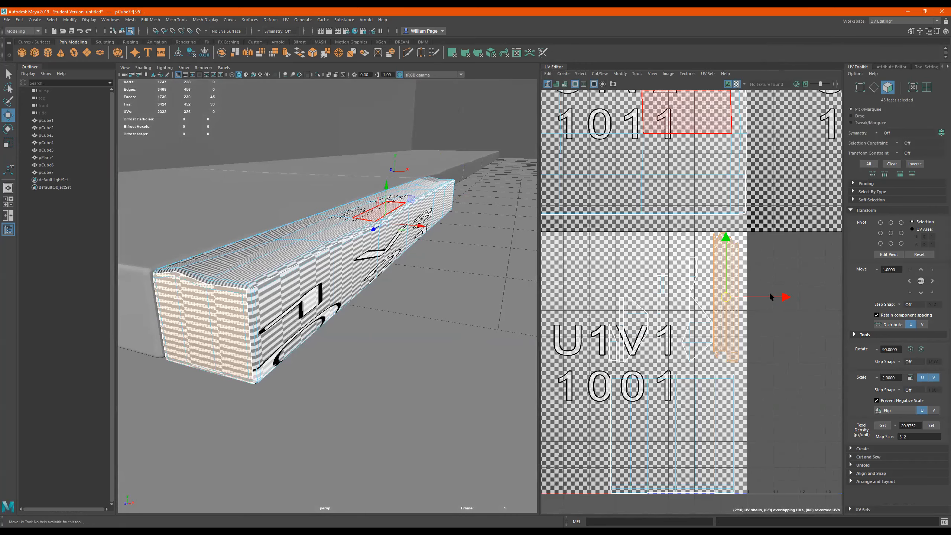
key(r)
drag(778, 296, 908, 297)
alt+drag(326, 287, 236, 285)
alt+drag(180, 275, 181, 277)
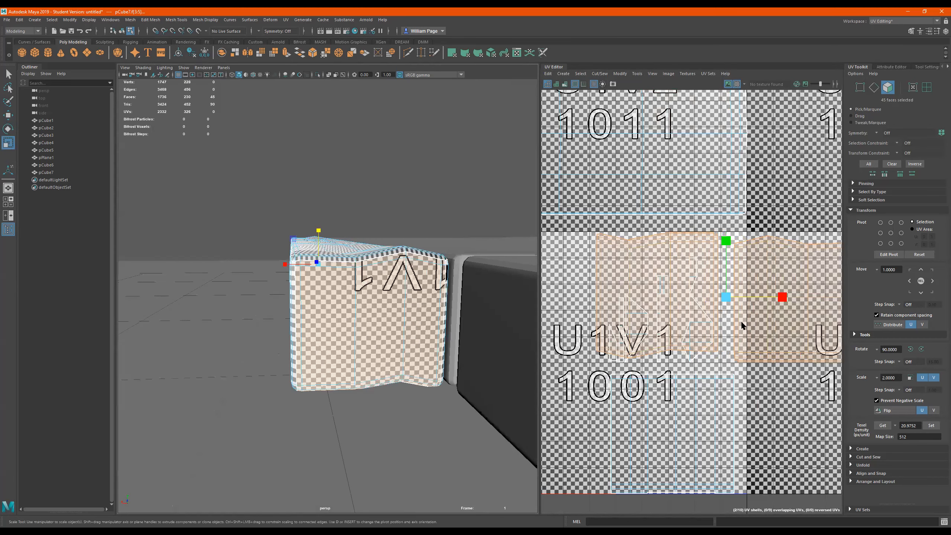
Move the two end-cap shells up above the outer long side's shell, and hide the checker map
scroll(742, 322, down, 6)
key(w)
drag(739, 320, 707, 139)
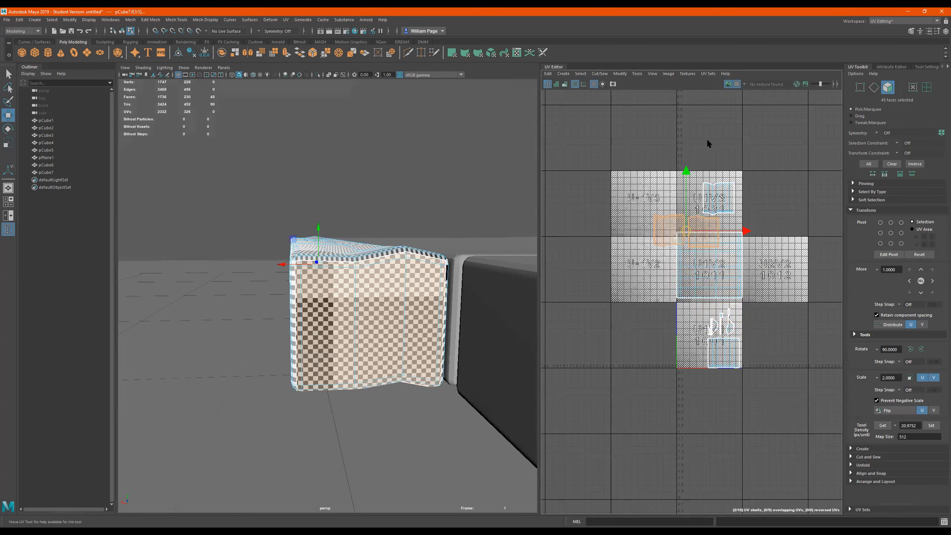
click(737, 85)
drag(707, 146, 711, 141)
scroll(343, 281, up, 1)
alt+right_drag(344, 281, 365, 281)
alt+drag(318, 271, 353, 283)
alt+right_drag(354, 284, 275, 290)
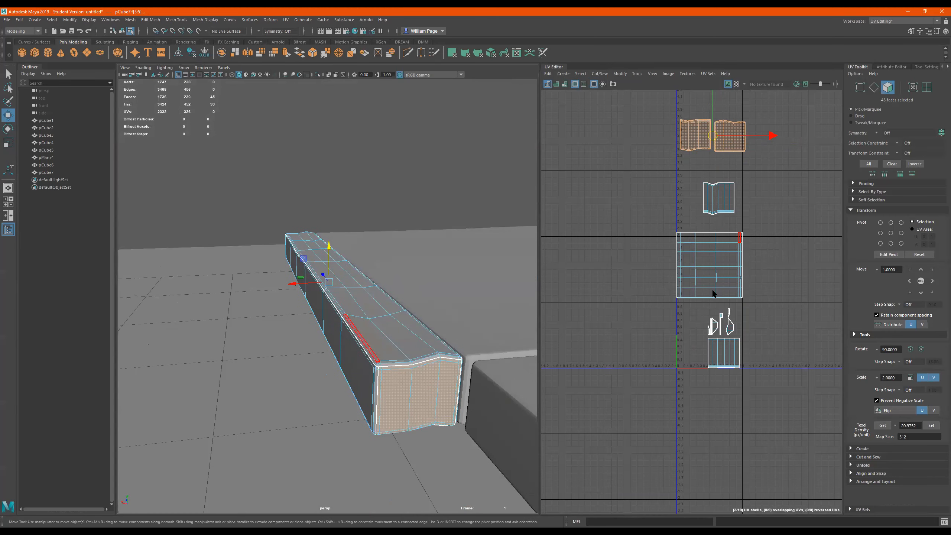
Show the checker map again and select the outer long side's shell to compare its pattern with the end cap's
click(737, 84)
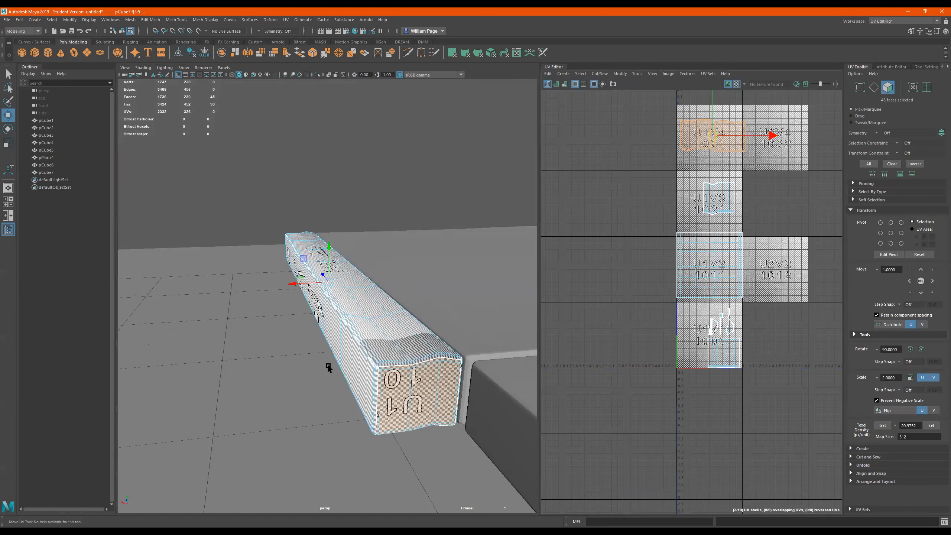
alt+drag(368, 371, 471, 319)
alt+middle_drag(471, 319, 414, 314)
click(730, 209)
alt+drag(430, 329, 441, 332)
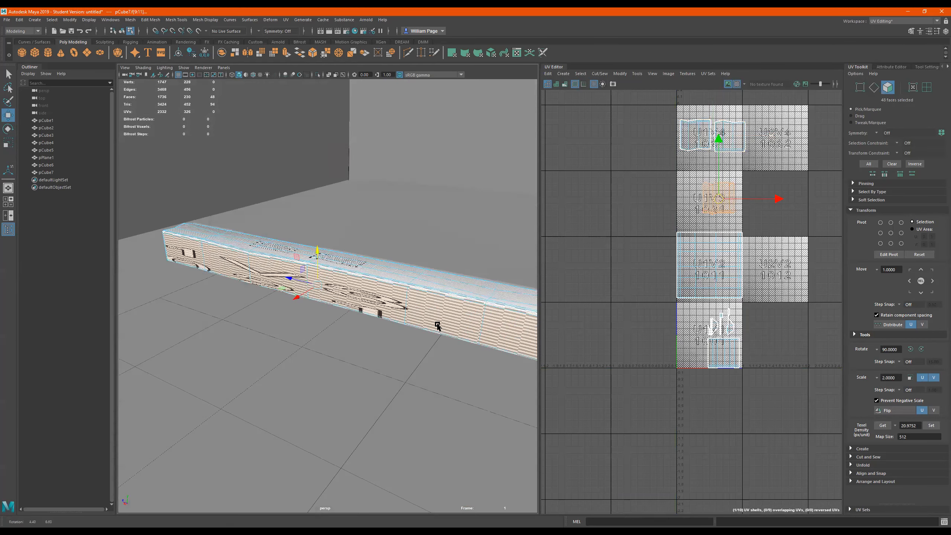
alt+middle_drag(441, 332, 217, 317)
alt+drag(331, 317, 272, 296)
alt+right_drag(271, 295, 394, 265)
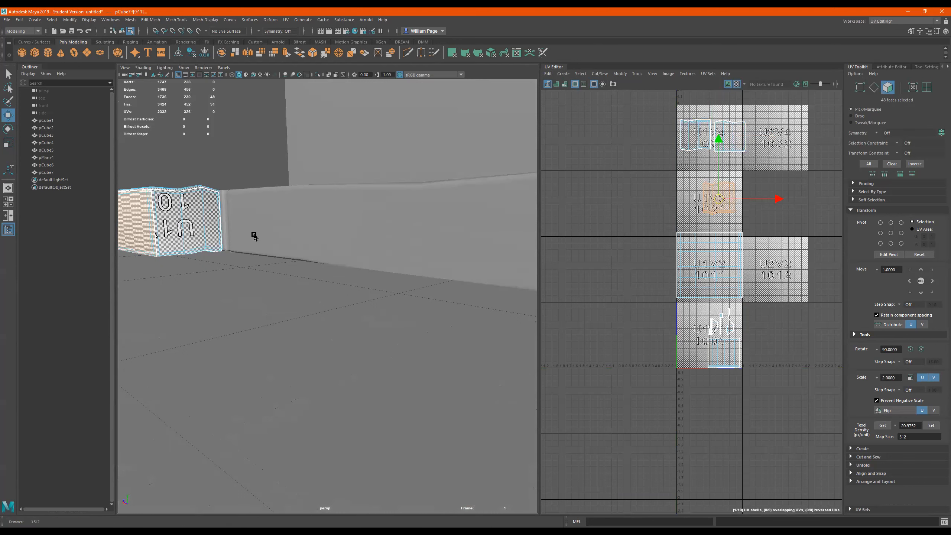
alt+right_drag(255, 236, 268, 238)
Stretch the outer long side's UV shell horizontally across several tiles until its checkers match the end cap's squares
key(f)
alt+drag(419, 347, 387, 334)
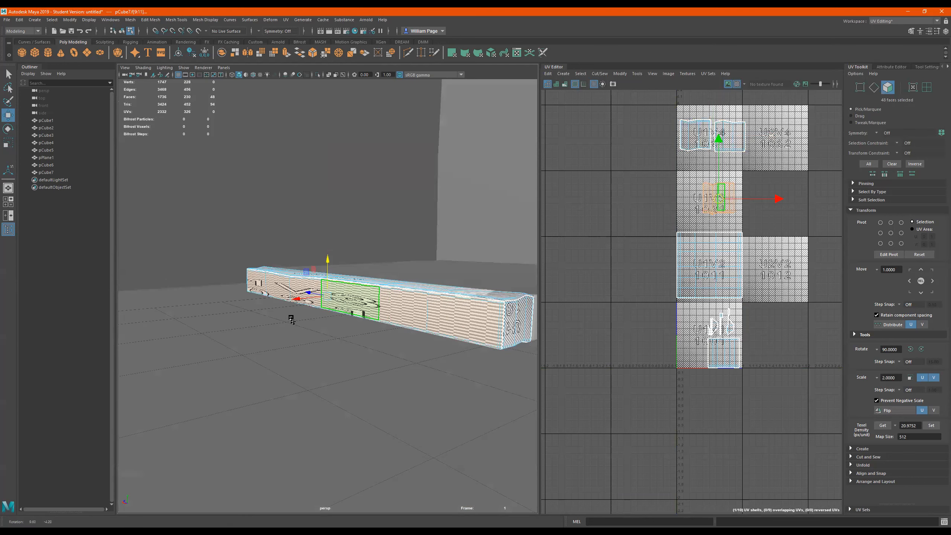
alt+right_drag(338, 315, 396, 311)
alt+right_drag(466, 298, 455, 297)
key(r)
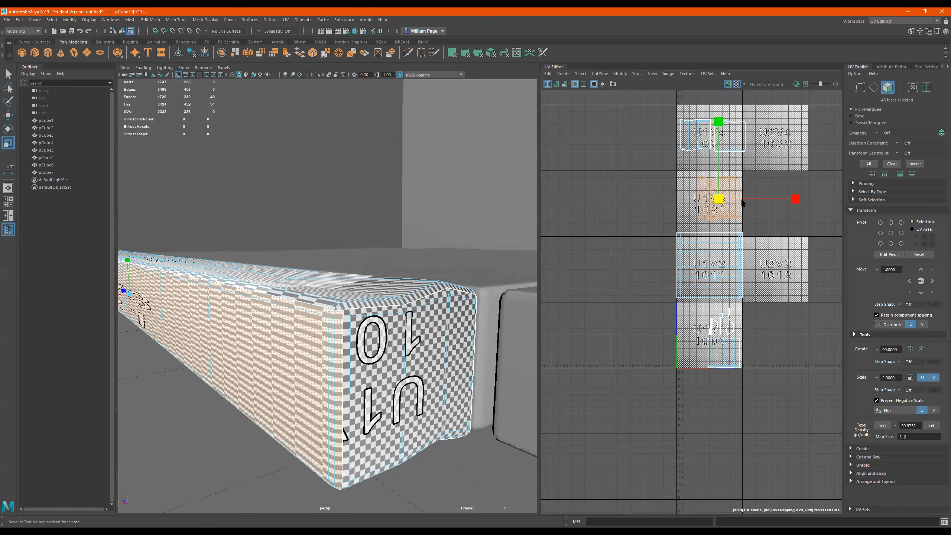
alt+drag(422, 295, 411, 294)
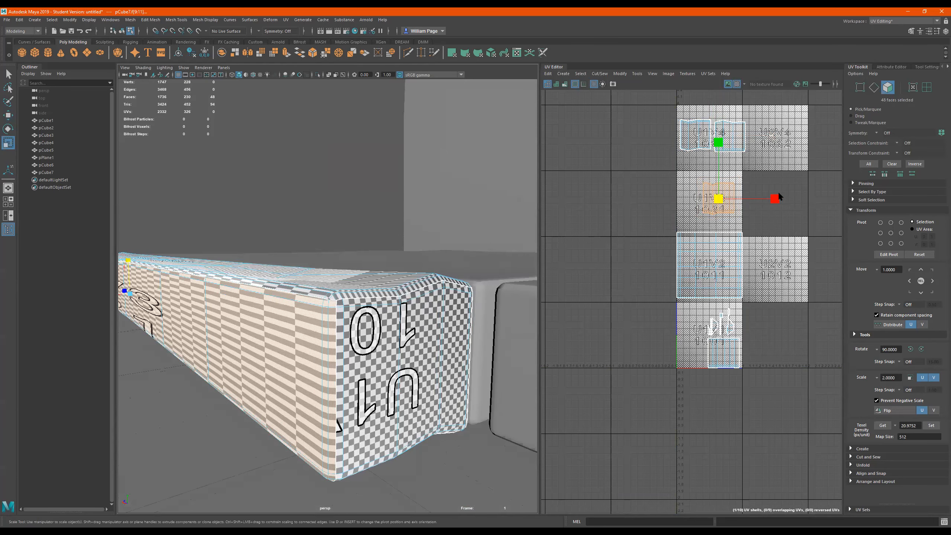
drag(776, 198, 950, 210)
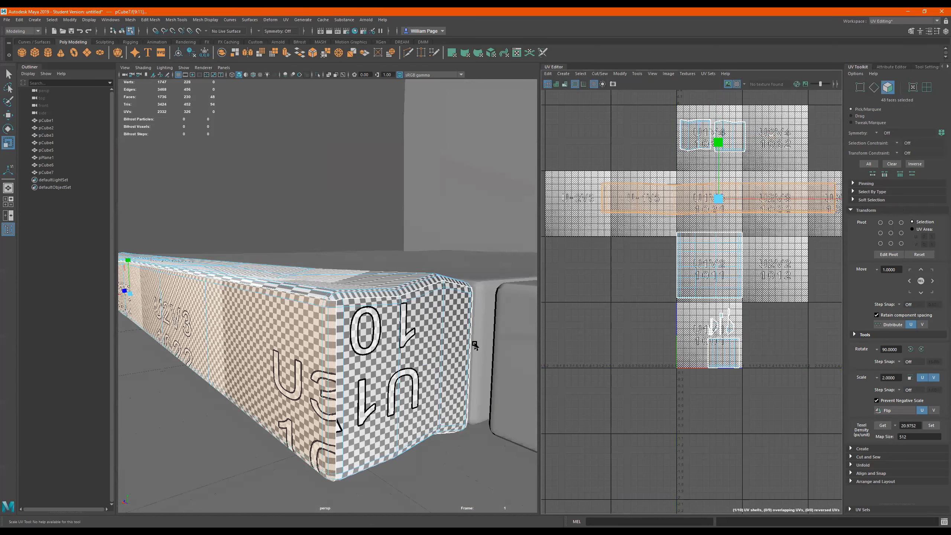
alt+drag(522, 355, 511, 347)
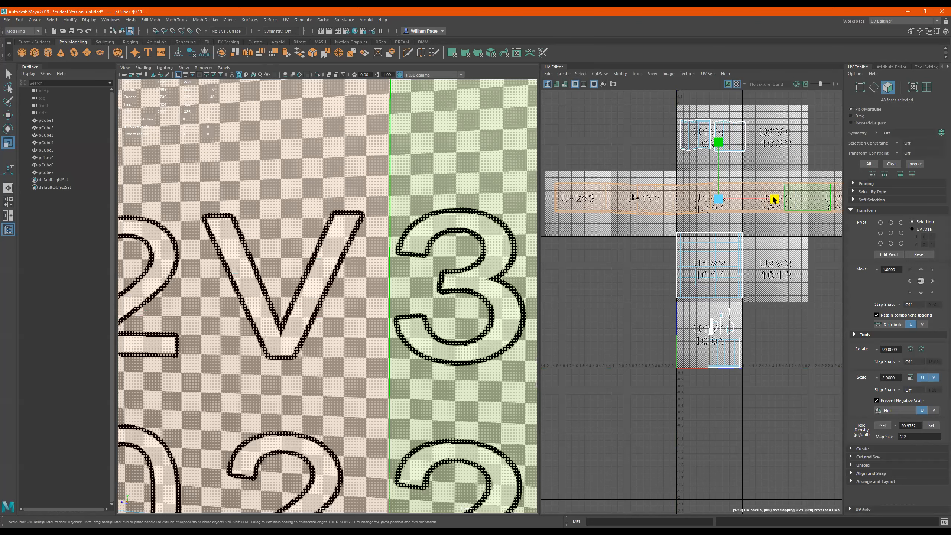
drag(774, 199, 775, 198)
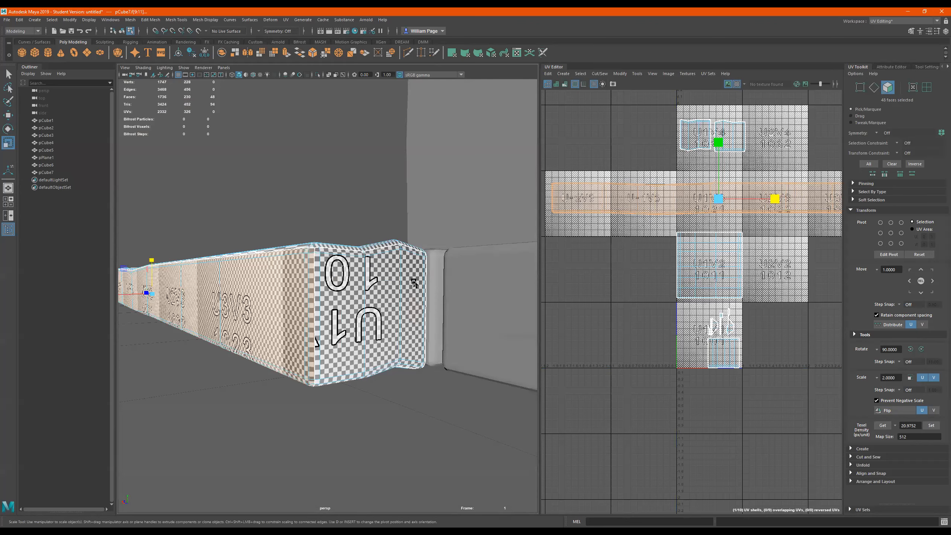
Move the stretched long-side shell straight up into the row above the end-cap shells
alt+right_drag(347, 301, 378, 304)
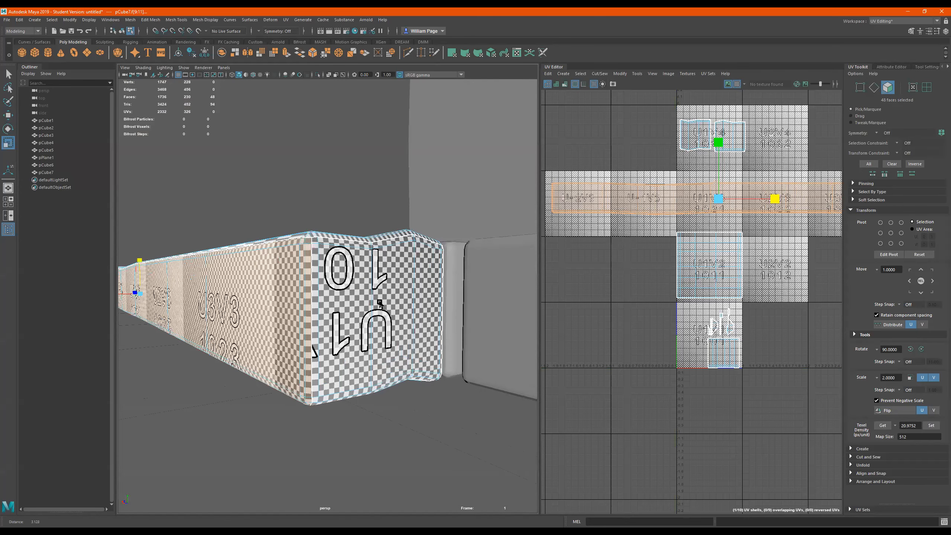
alt+drag(388, 302, 751, 276)
scroll(765, 265, down, 3)
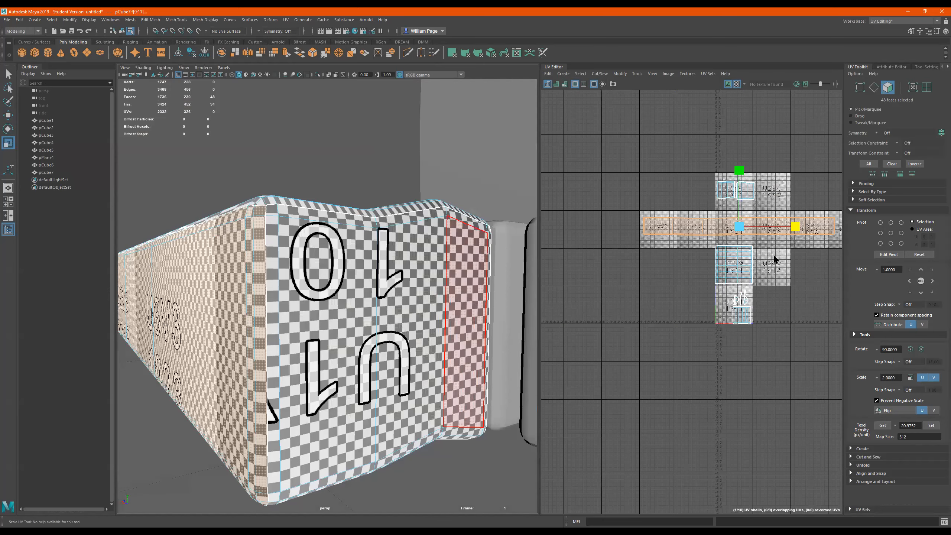
key(f)
key(w)
scroll(701, 305, up, 2)
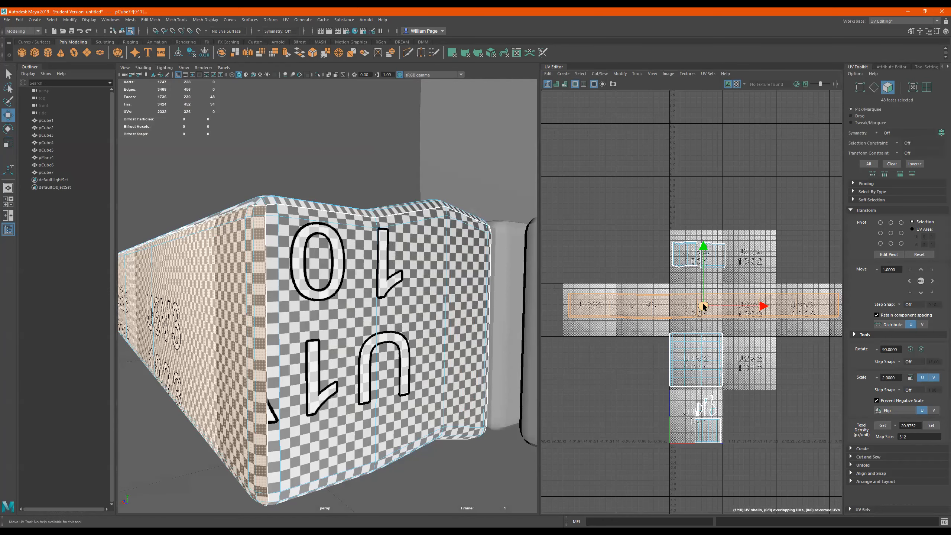
drag(711, 204, 726, 312)
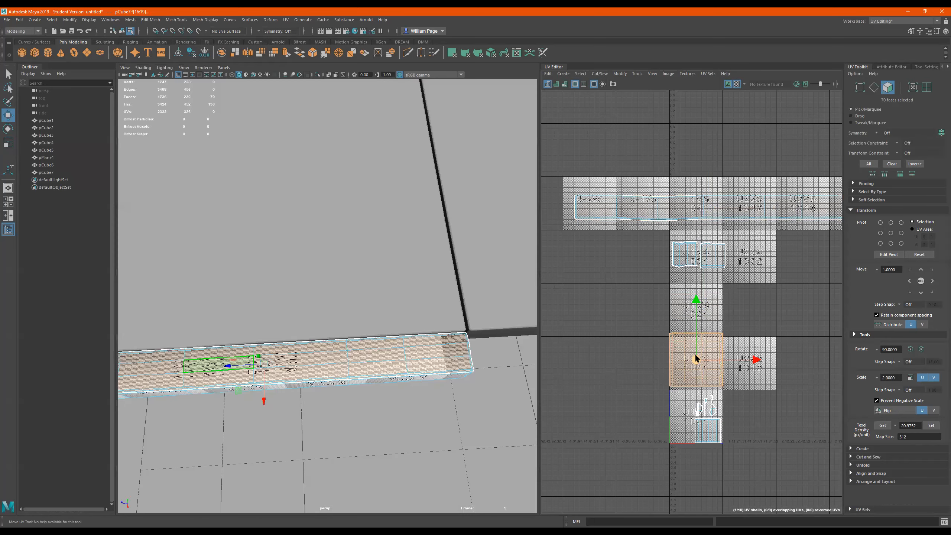
Move the strip's top UV shell up above the long-side shell, toggling the checker map off and back on
drag(695, 355, 705, 153)
middle_drag(701, 197, 695, 164)
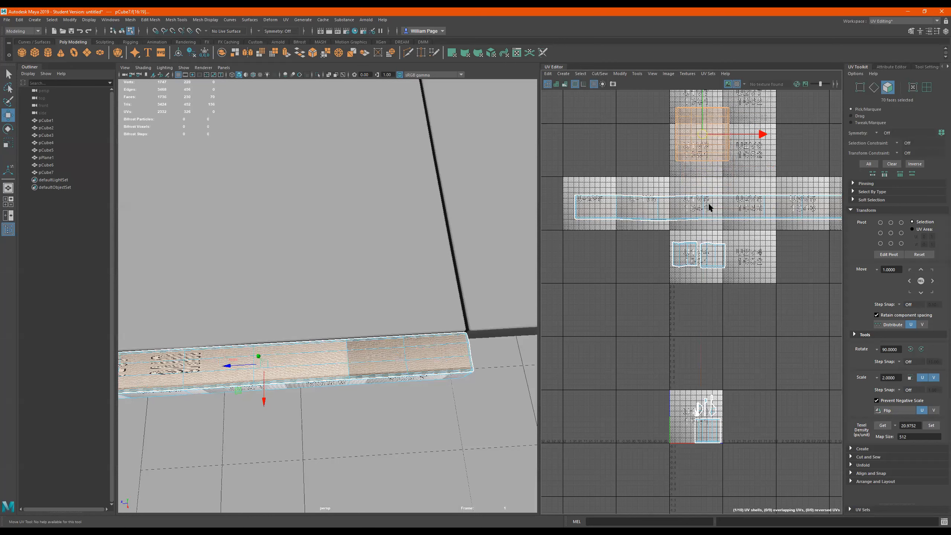
click(736, 84)
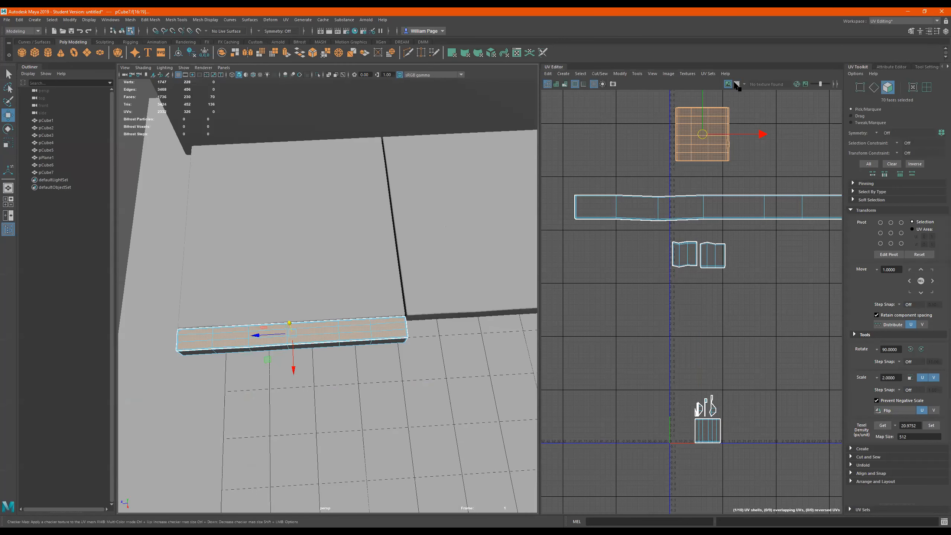
click(734, 84)
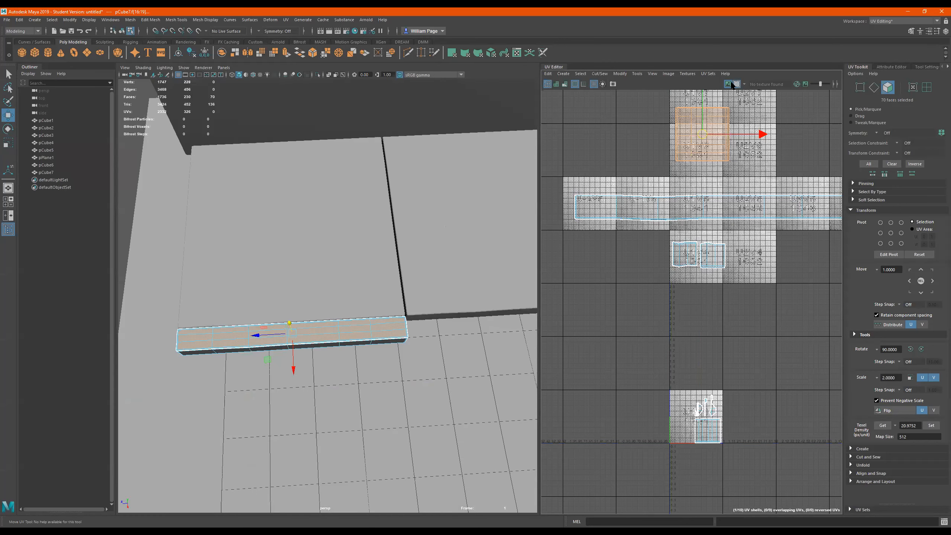
Narrow the strip's top UV shell horizontally to roughly half its width, comparing its checkers with the long side's
alt+drag(319, 316, 340, 320)
alt+right_drag(340, 319, 599, 271)
key(r)
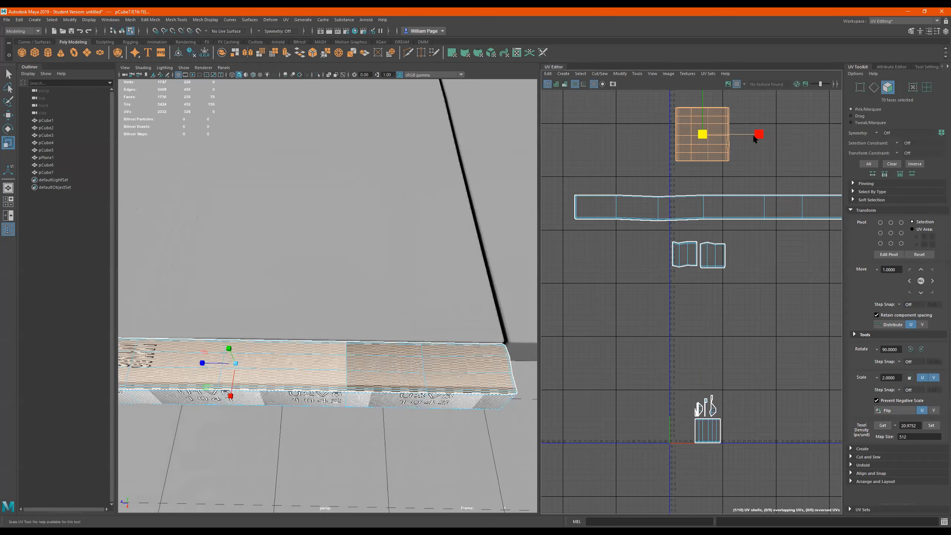
alt+middle_drag(748, 200, 744, 260)
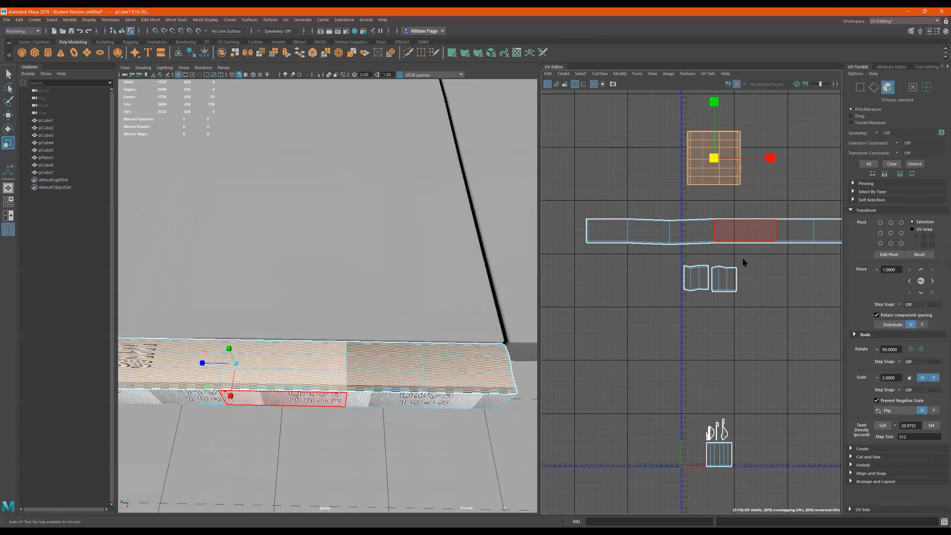
alt+drag(399, 356, 434, 360)
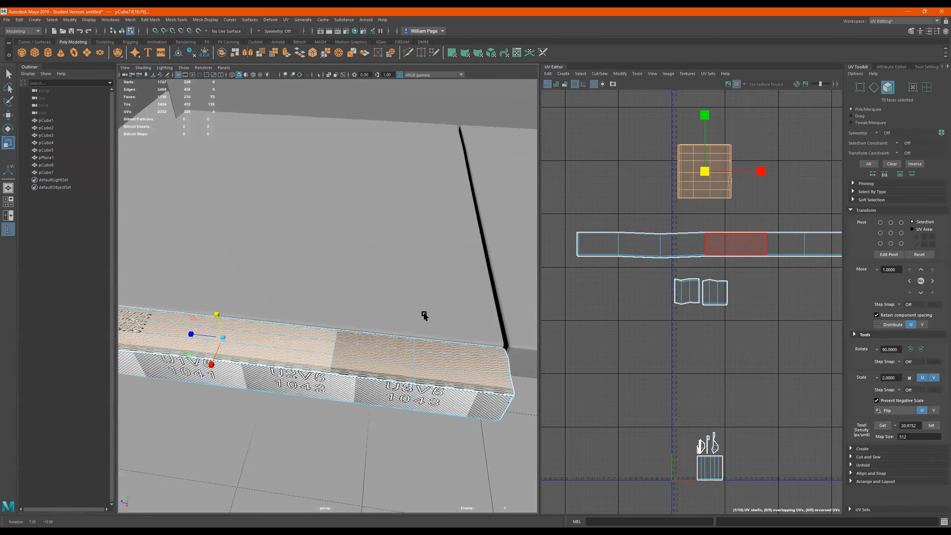
alt+middle_drag(434, 354, 420, 321)
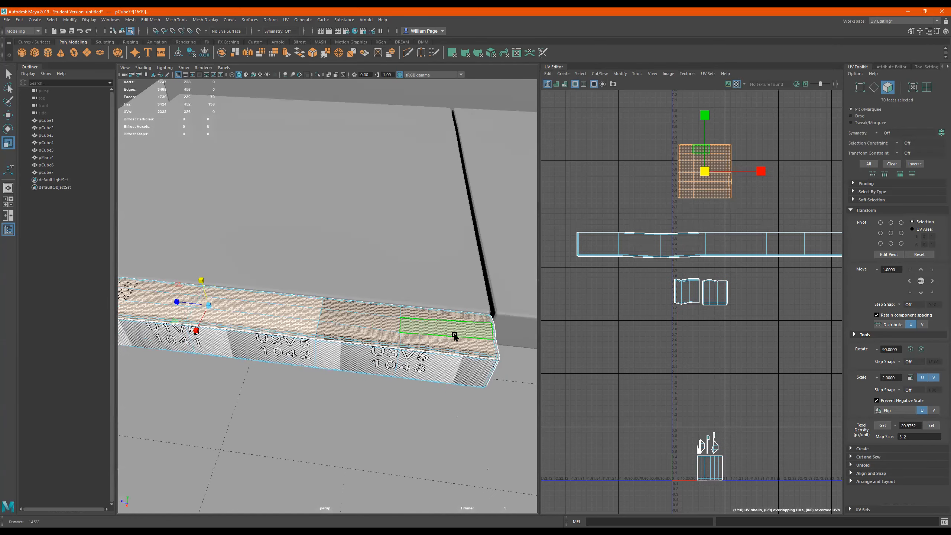
alt+drag(361, 348, 392, 346)
scroll(392, 346, up, 3)
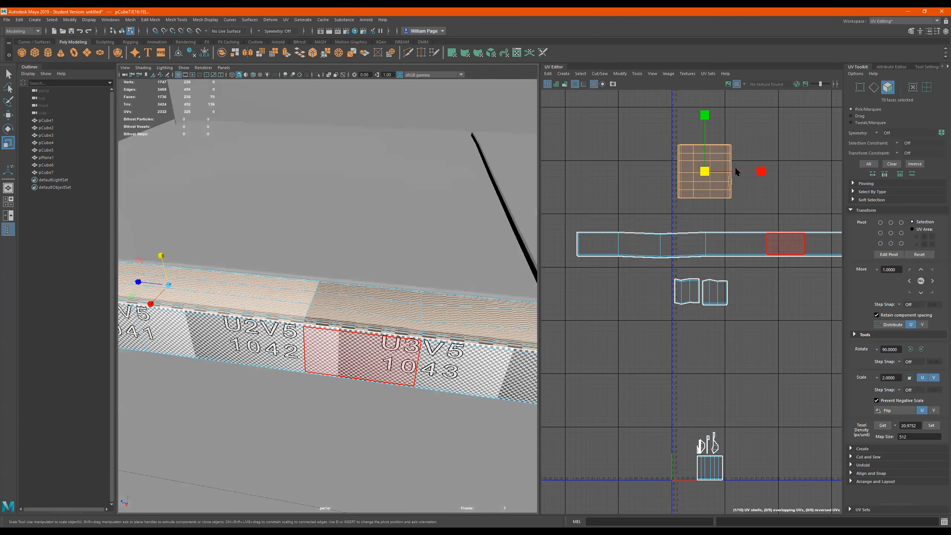
click(764, 170)
click(712, 178)
double_click(712, 179)
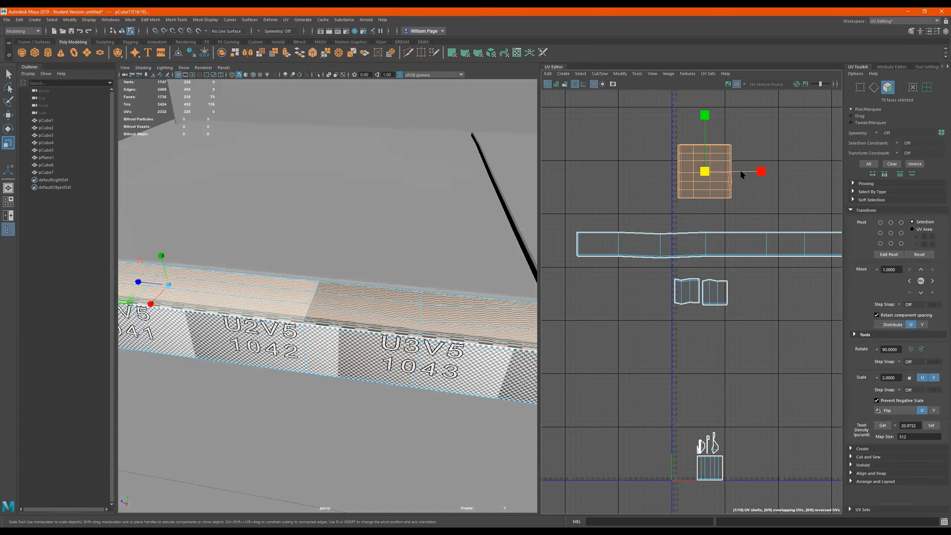
drag(761, 171, 736, 149)
Rotate the strip's top UV shell a quarter turn so its long side runs horizontally
key(e)
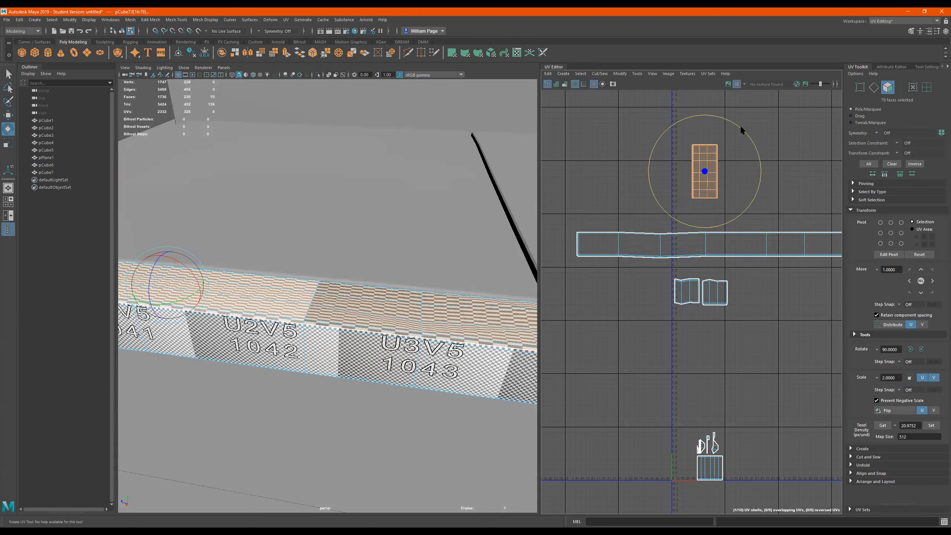
drag(742, 130, 751, 210)
key(q)
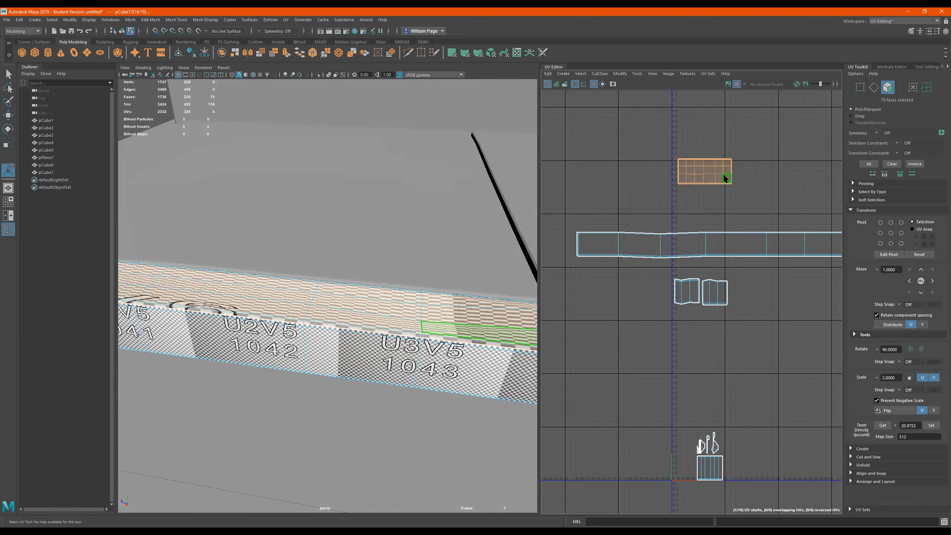
Stretch the rotated top UV shell horizontally across several tiles until its checkers are square
key(r)
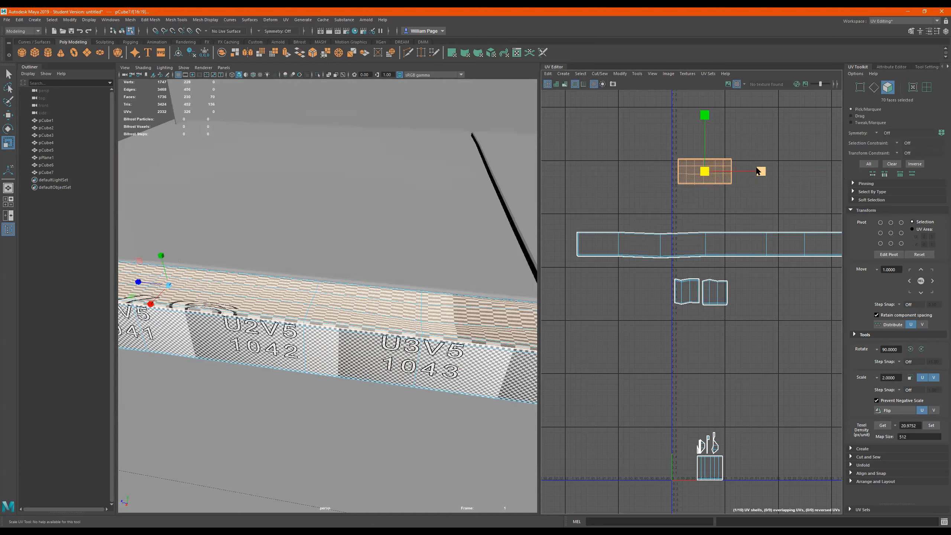
drag(757, 170, 799, 176)
alt+drag(430, 341, 443, 357)
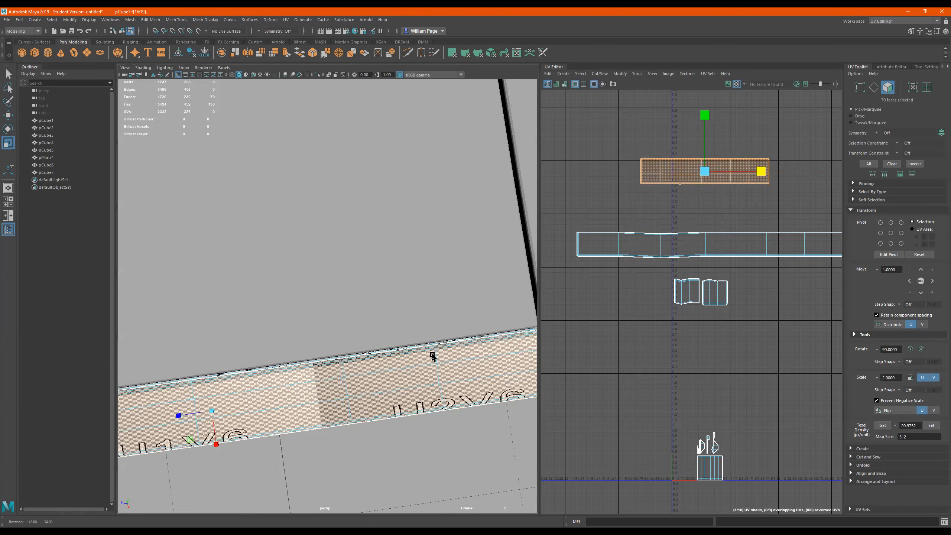
alt+right_drag(394, 303, 438, 286)
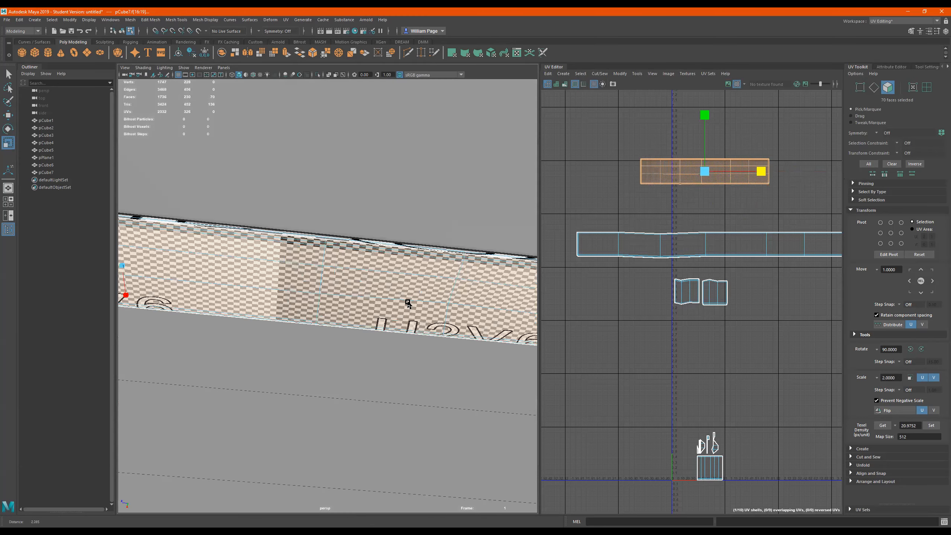
scroll(732, 187, down, 1)
scroll(742, 180, up, 2)
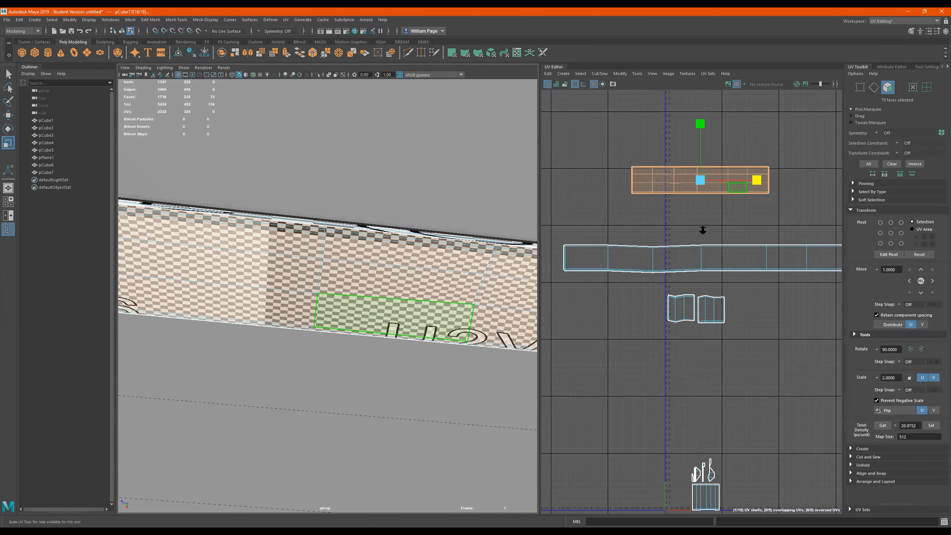
alt+right_drag(719, 225, 710, 227)
drag(765, 184, 800, 184)
Move the stretched top shell directly above the long-side shell and align their ends
key(w)
drag(711, 185, 793, 223)
key(r)
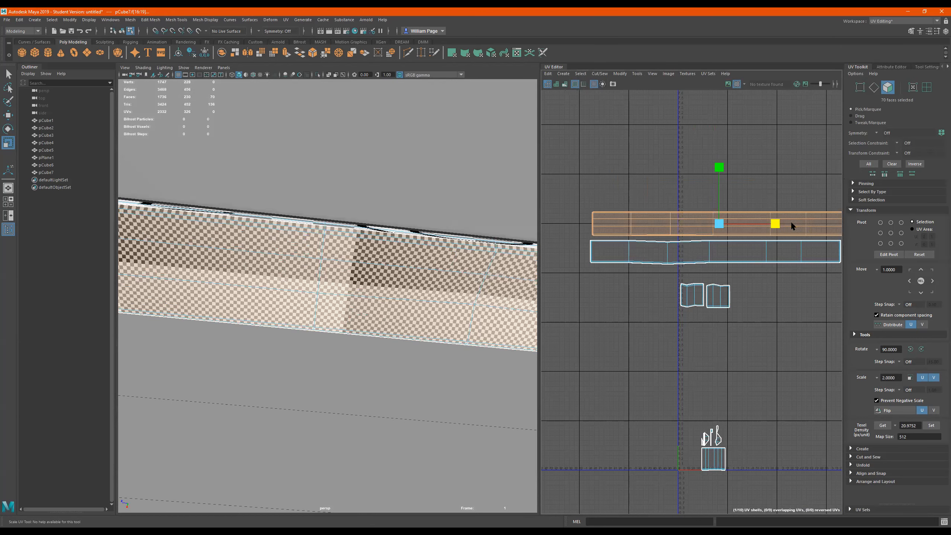
alt+middle_drag(728, 246, 720, 247)
key(w)
drag(723, 223, 737, 224)
key(r)
key(w)
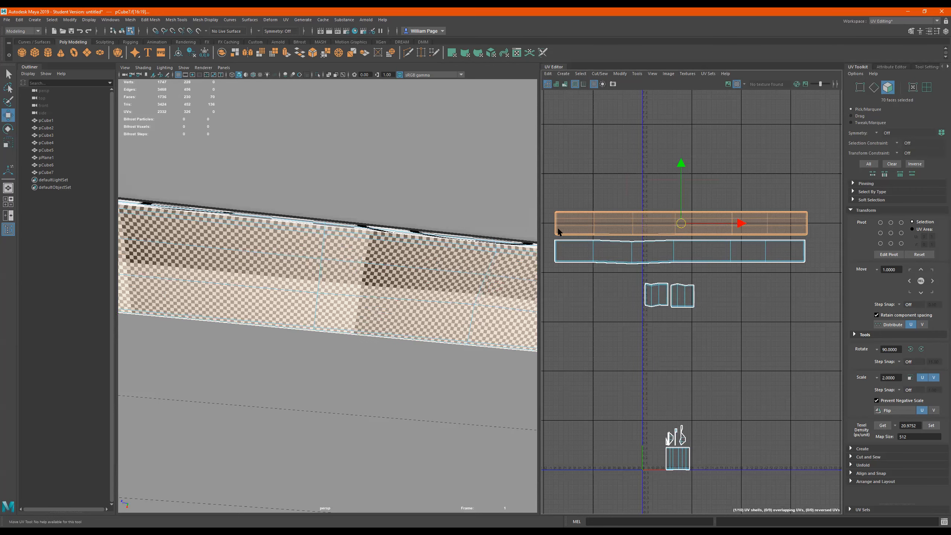
Select the top, outer long-side and both end-cap shells together and scale them down uniformly to about one tile's width
mouse_move(365, 298)
alt+mouse_down()
mouse_move(375, 263)
mouse_move(371, 312)
alt+mouse_up()
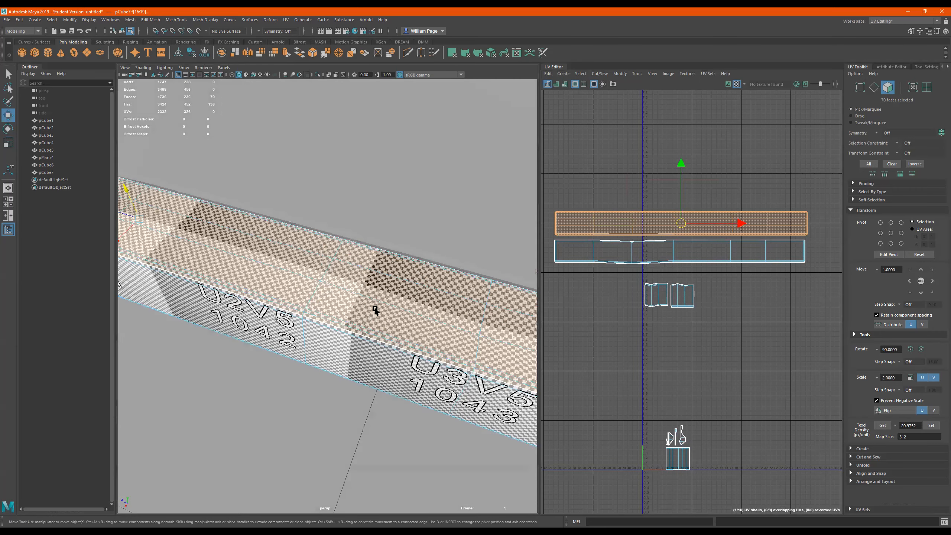
scroll(618, 310, down, 3)
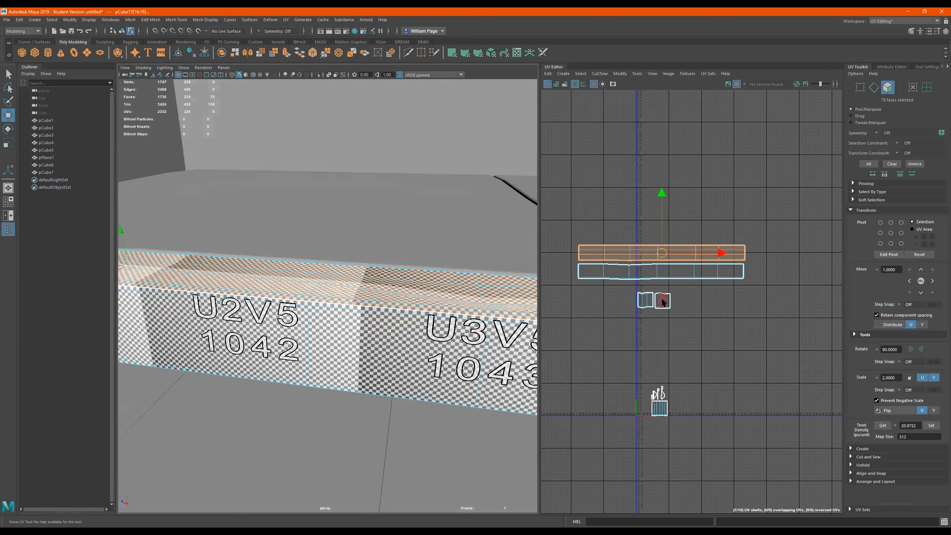
scroll(663, 289, up, 1)
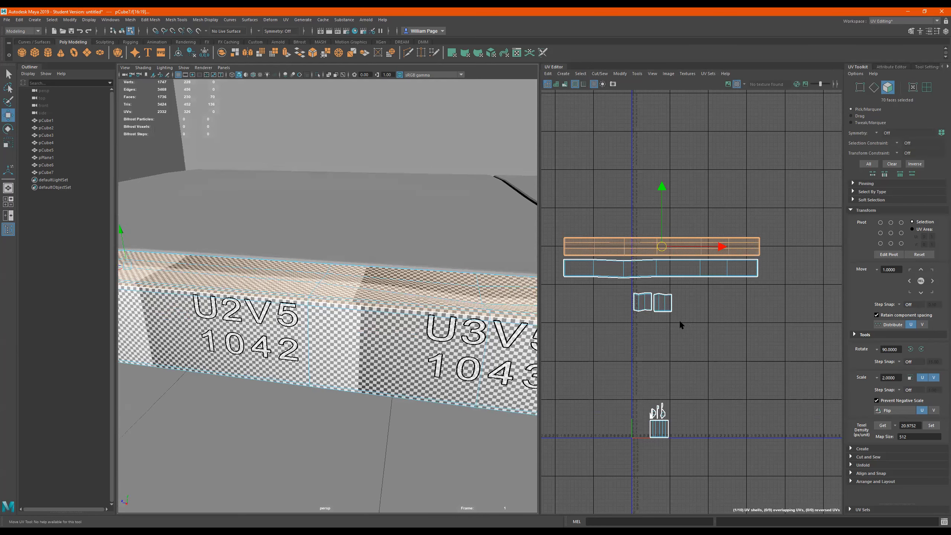
scroll(684, 320, down, 1)
scroll(816, 236, down, 1)
drag(800, 214, 567, 315)
key(r)
drag(673, 282, 616, 303)
scroll(623, 310, up, 3)
alt+middle_drag(623, 310, 678, 314)
Move the four scaled shells into tile U1V5, aligning the long shells with the tile's side boundaries
key(w)
drag(689, 268, 682, 266)
key(r)
alt+right_drag(693, 250, 845, 240)
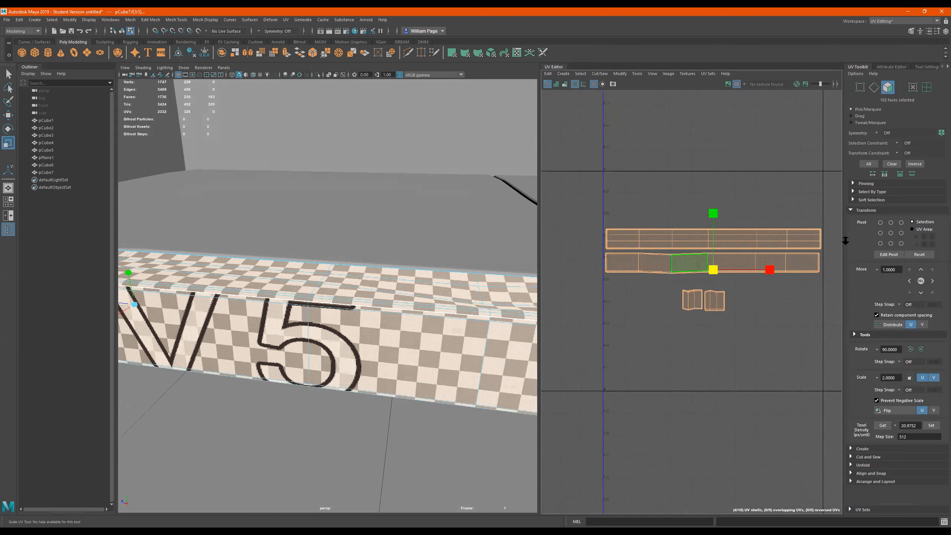
alt+right_drag(621, 231, 671, 234)
alt+middle_drag(636, 225, 667, 213)
alt+right_drag(553, 218, 605, 215)
alt+middle_drag(671, 247, 657, 246)
alt+right_drag(661, 247, 652, 245)
alt+middle_drag(654, 248, 644, 246)
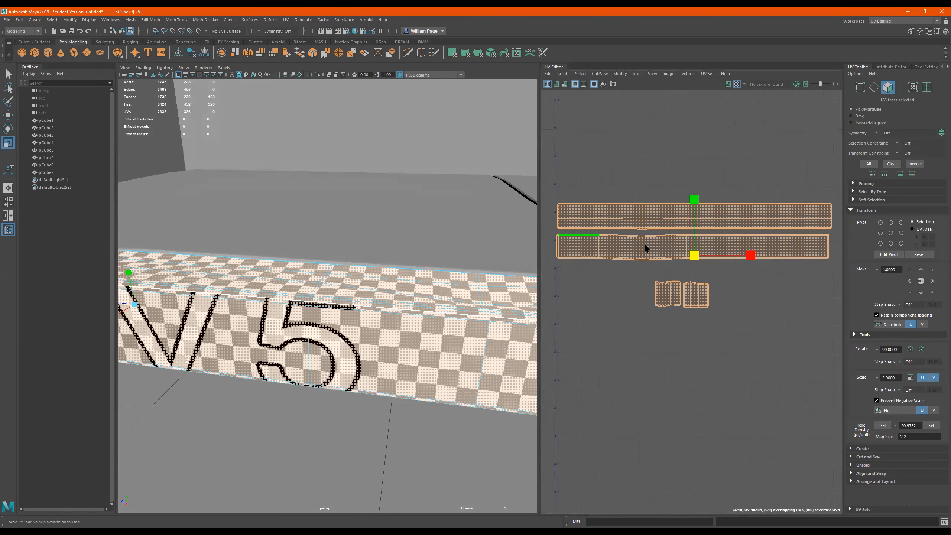
Display the tile image and fine-tune the four shells' uniform scale so they fit within tile 1041
click(726, 83)
alt+right_drag(710, 214, 697, 244)
drag(694, 254, 695, 255)
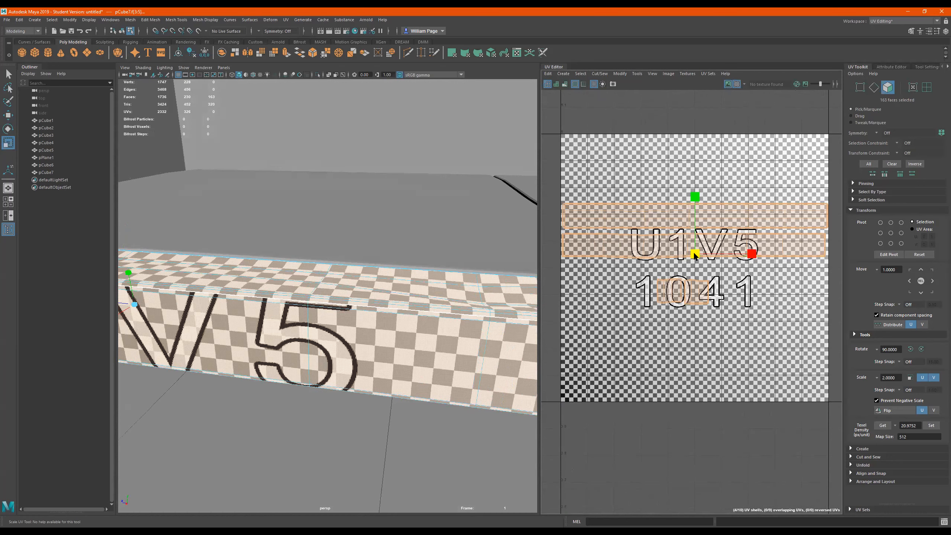
scroll(695, 258, down, 2)
drag(694, 254, 694, 256)
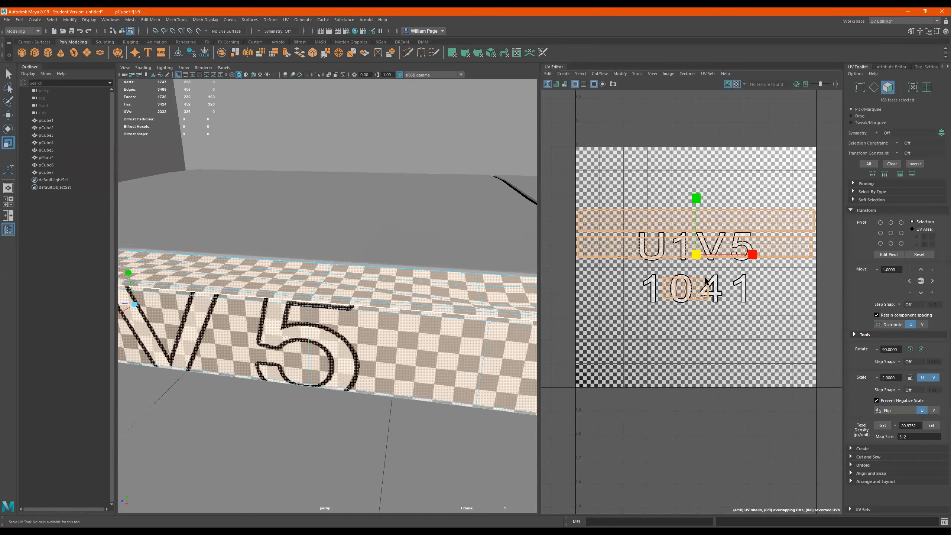
Select the remaining shells in the first tile, hide the checker map, and move them up beside the end-cap shells
scroll(705, 278, down, 6)
alt+middle_drag(675, 340, 665, 186)
alt+middle_drag(769, 339, 777, 336)
drag(794, 326, 648, 499)
click(729, 83)
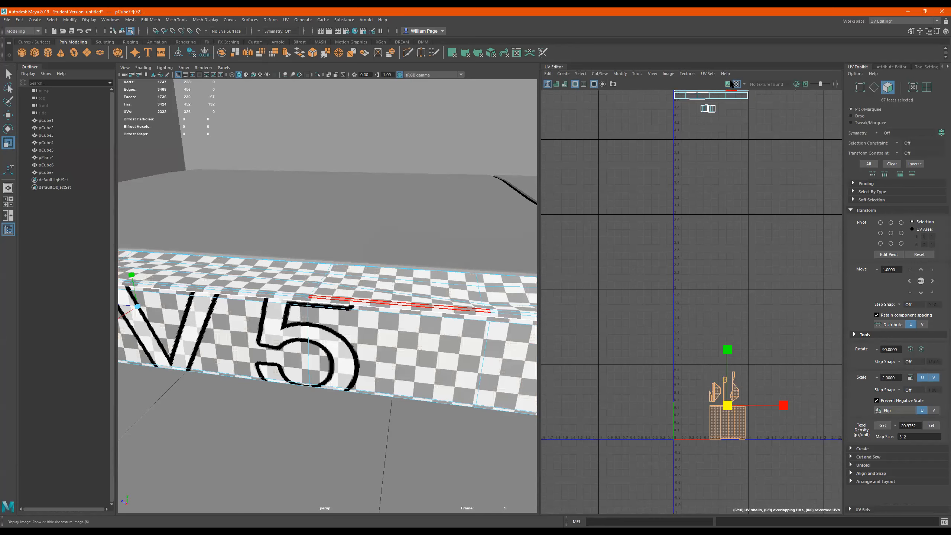
click(732, 84)
key(w)
drag(733, 397, 720, 113)
Scale the remaining shells down uniformly and place them below the long shells, beside the end caps inside the tile
alt+middle_drag(698, 192, 644, 317)
key(r)
drag(665, 265, 628, 271)
alt+right_drag(682, 256, 738, 253)
key(w)
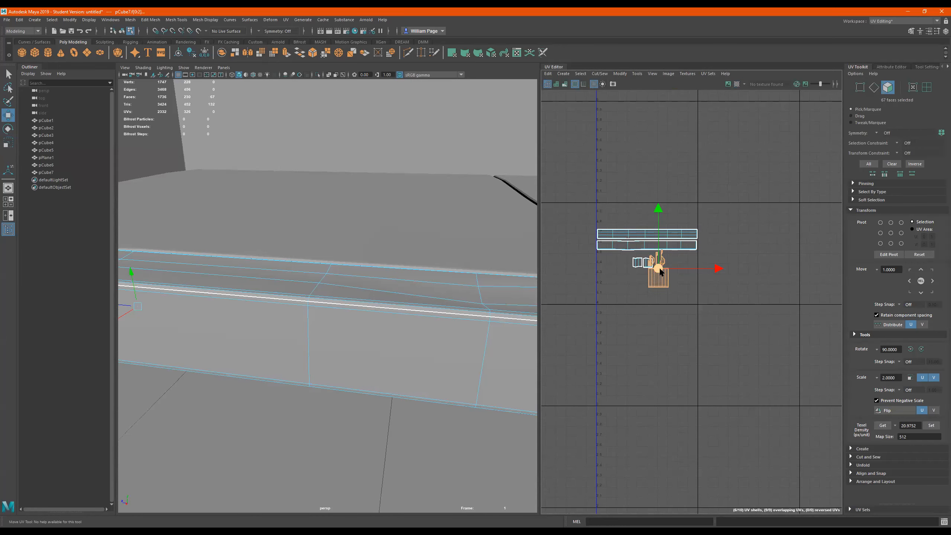
drag(661, 272, 681, 281)
Switch from face selection to the whole curb strip object and isolate it in the viewport
scroll(697, 252, down, 8)
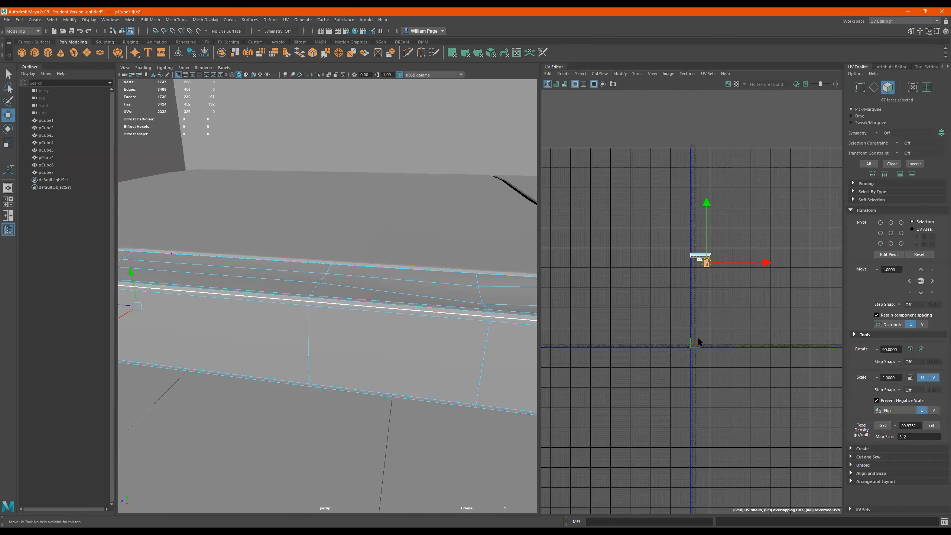
alt+middle_drag(671, 290, 603, 249)
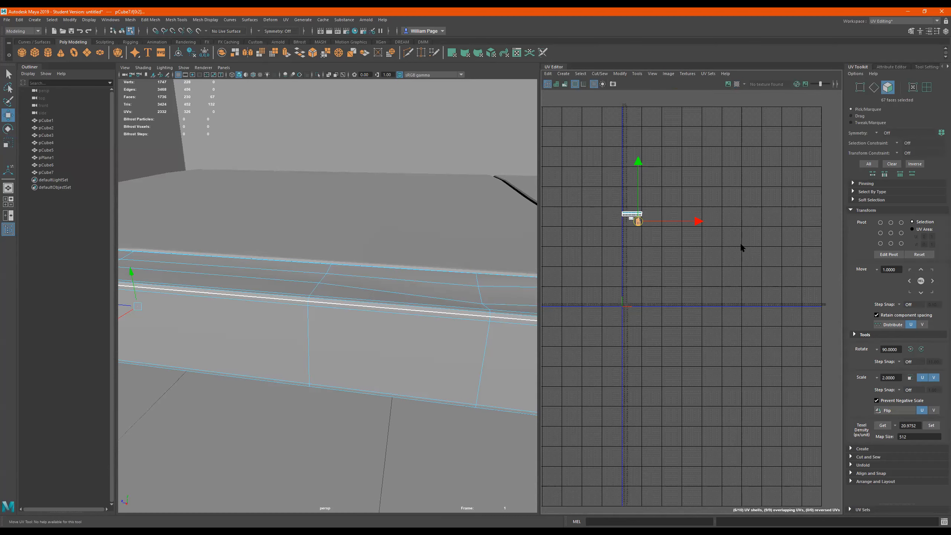
alt+drag(355, 190, 316, 272)
alt+right_drag(316, 272, 471, 272)
alt+right_drag(380, 278, 496, 250)
alt+middle_drag(433, 261, 531, 241)
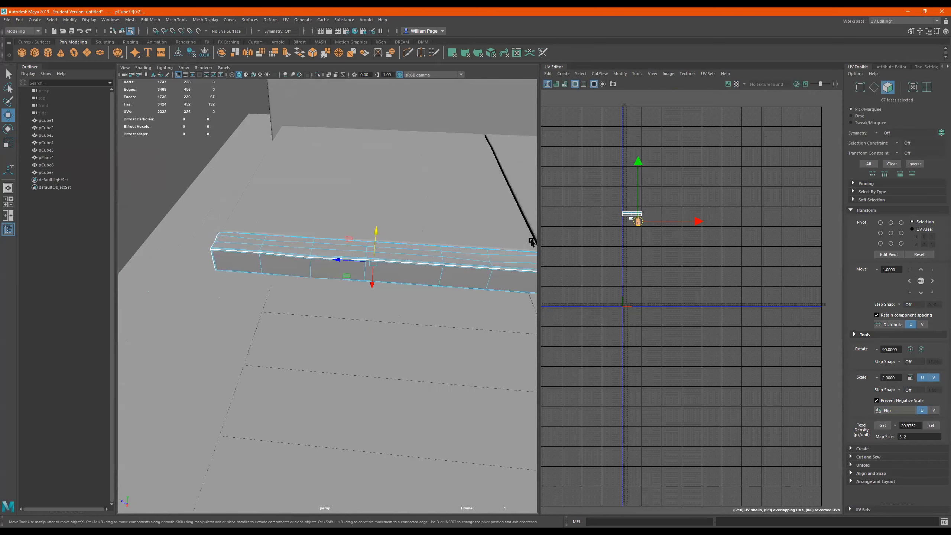
alt+drag(286, 267, 371, 263)
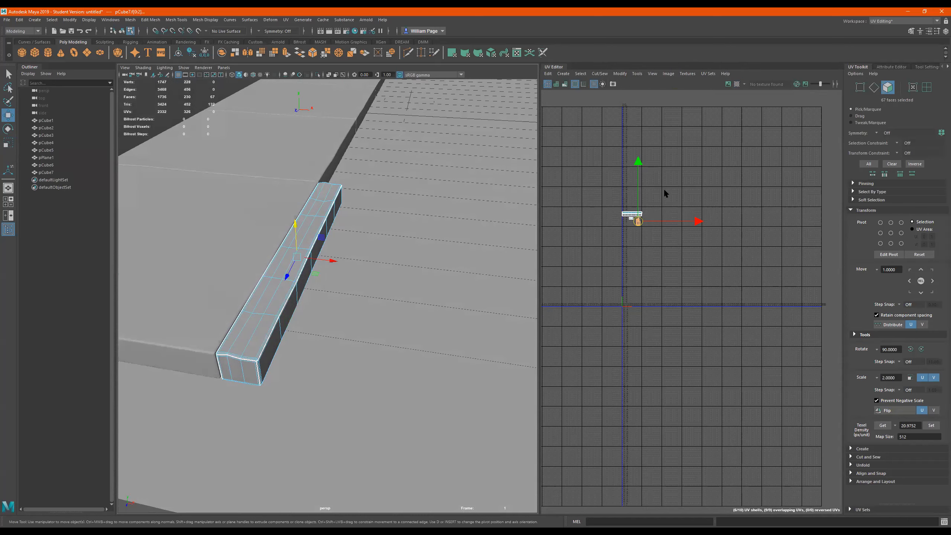
alt+right_drag(297, 226, 331, 216)
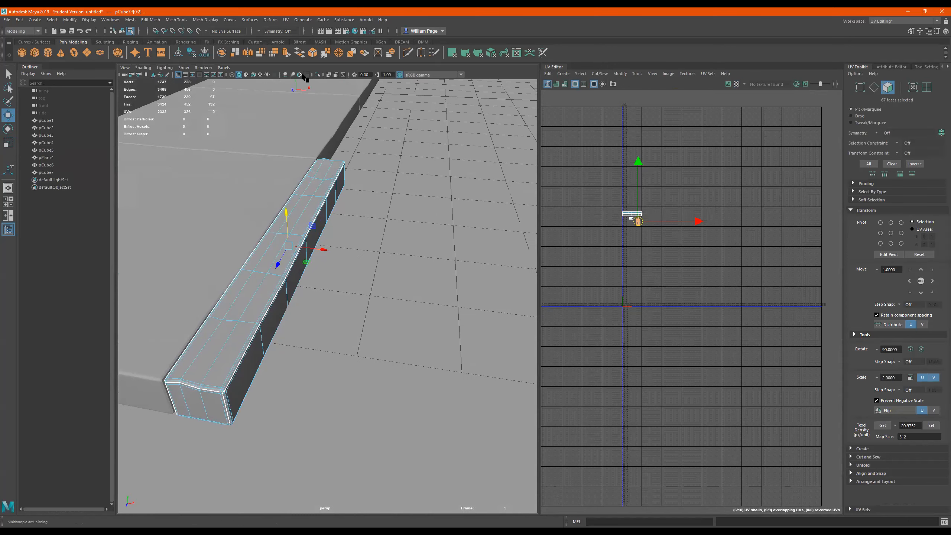
click(318, 75)
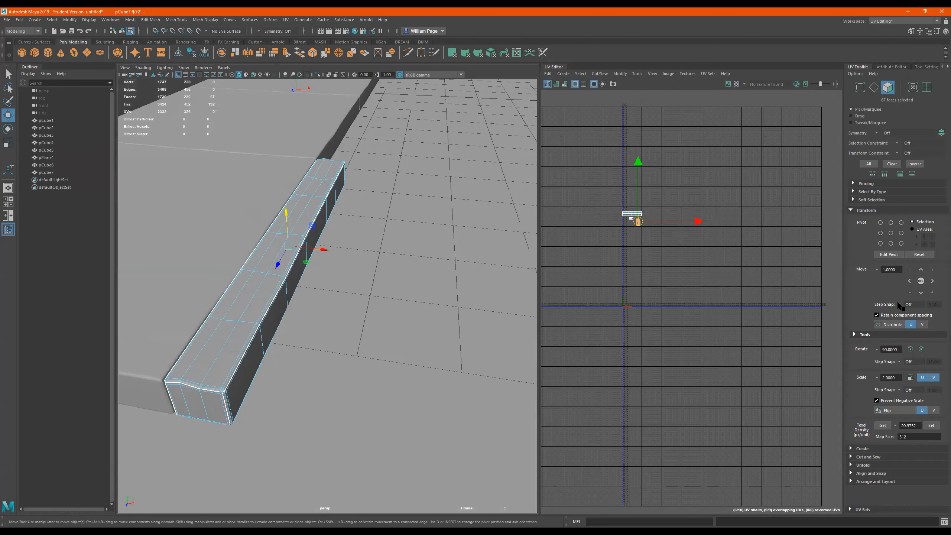
click(318, 75)
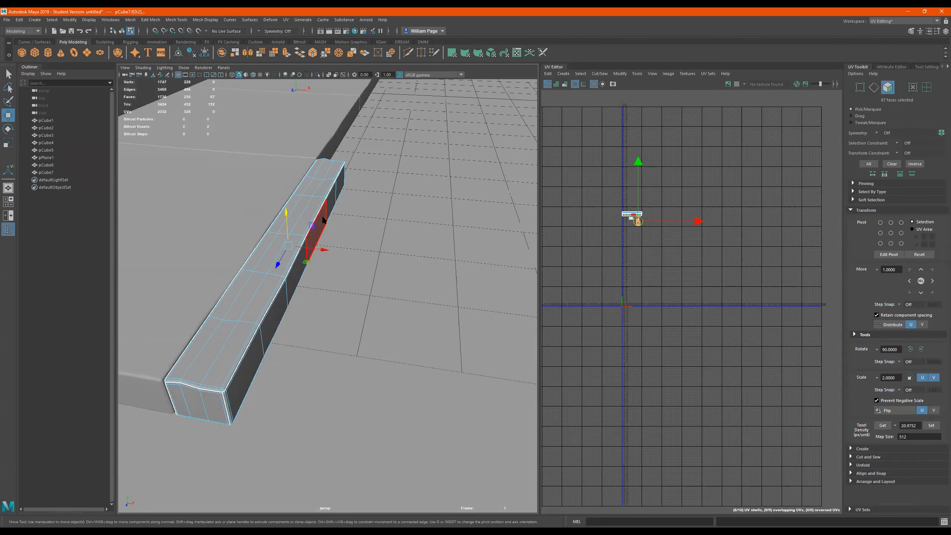
right_drag(323, 220, 419, 172)
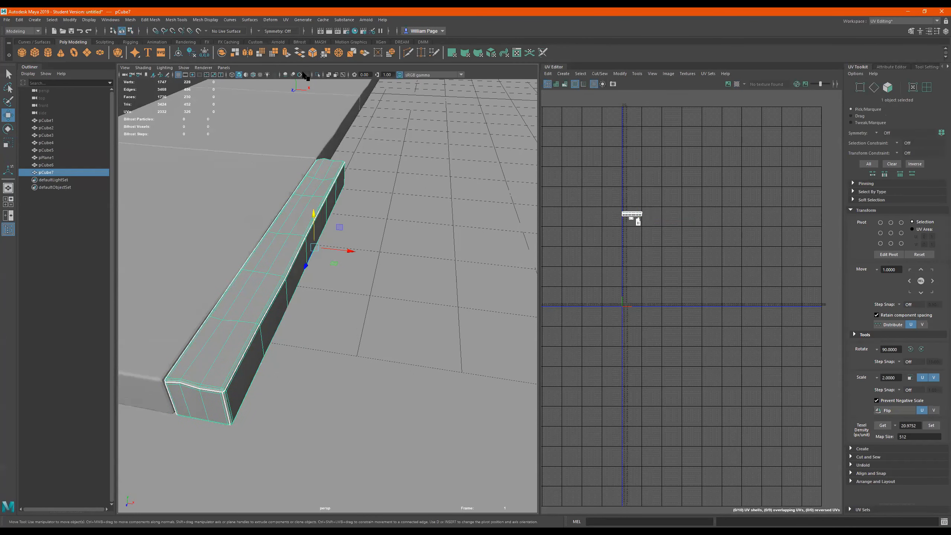
click(317, 75)
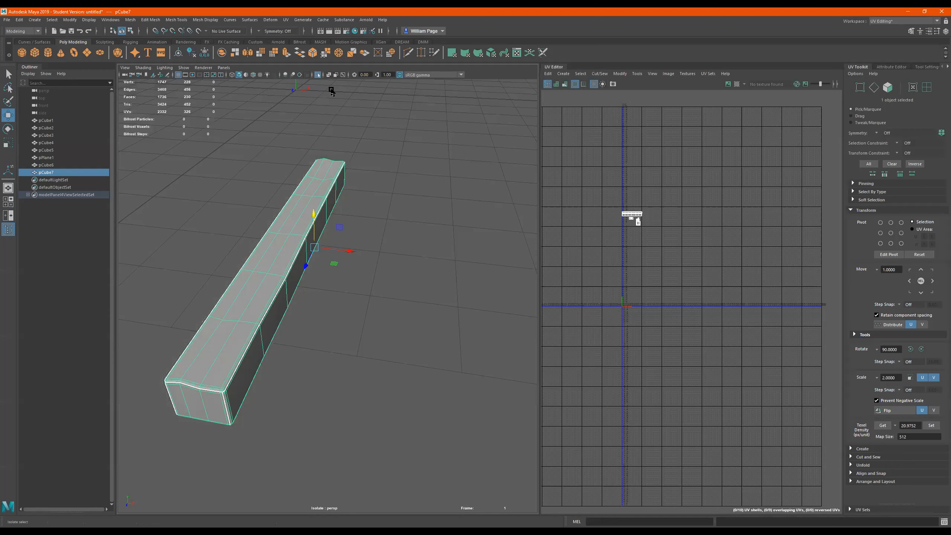
Show the checker map and inspect the pattern on the isolated strip's inner long side
click(736, 84)
alt+drag(225, 298, 286, 276)
alt+drag(374, 265, 426, 277)
scroll(653, 215, up, 7)
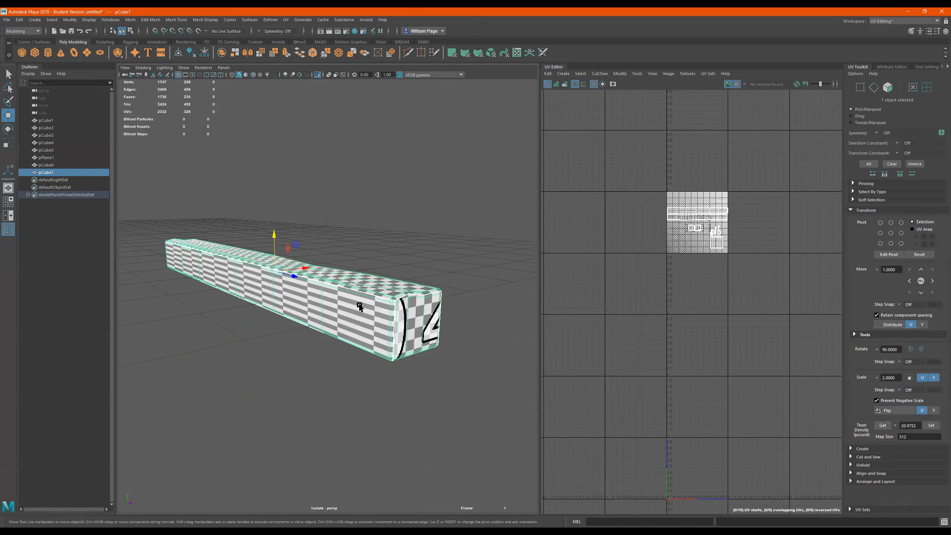
Select a face on the inner long side, frame its shell in the UV editor and toggle the checker map off
right_click(359, 305)
click(360, 318)
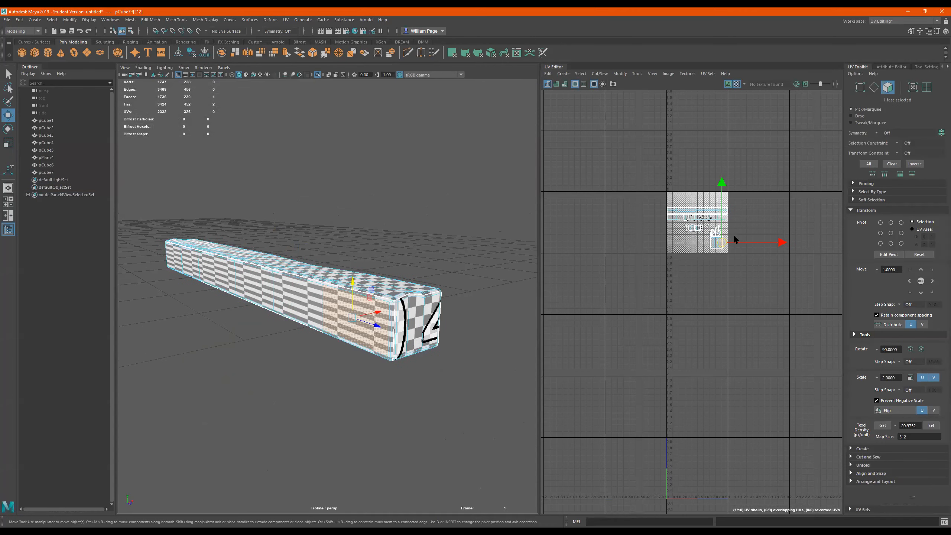
key(f)
click(737, 84)
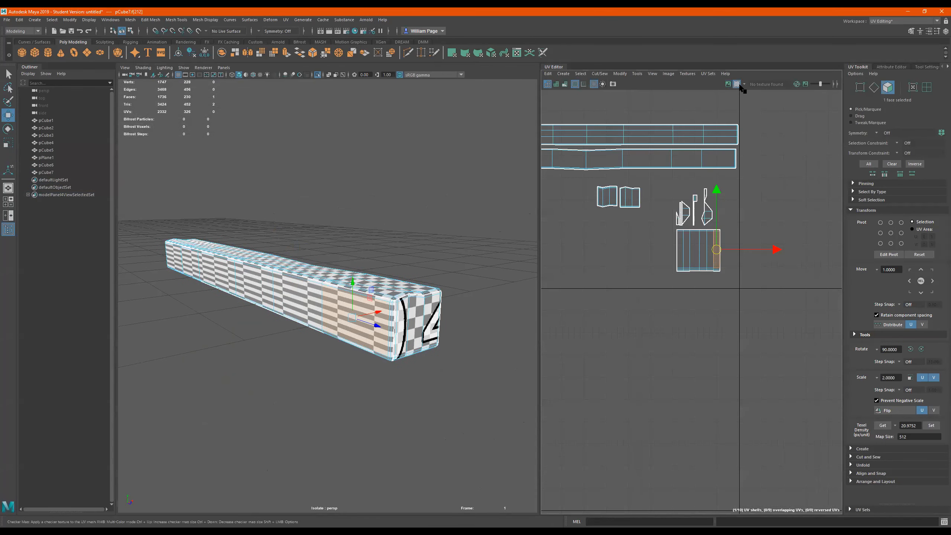
Select the inner long side's entire UV shell and stretch it horizontally to even out its checkers
double_click(689, 252)
alt+drag(361, 302, 333, 309)
alt+drag(273, 294, 412, 303)
key(r)
drag(760, 250, 886, 253)
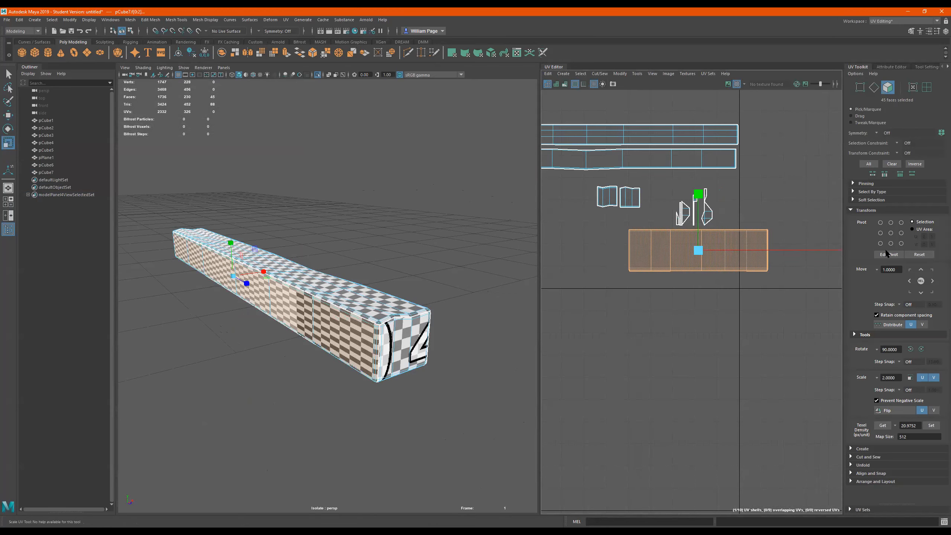
Move the inner side's shell above the two long shells and widen it to slightly more than the tile width
scroll(769, 264, down, 3)
key(w)
middle_drag(716, 212, 695, 160)
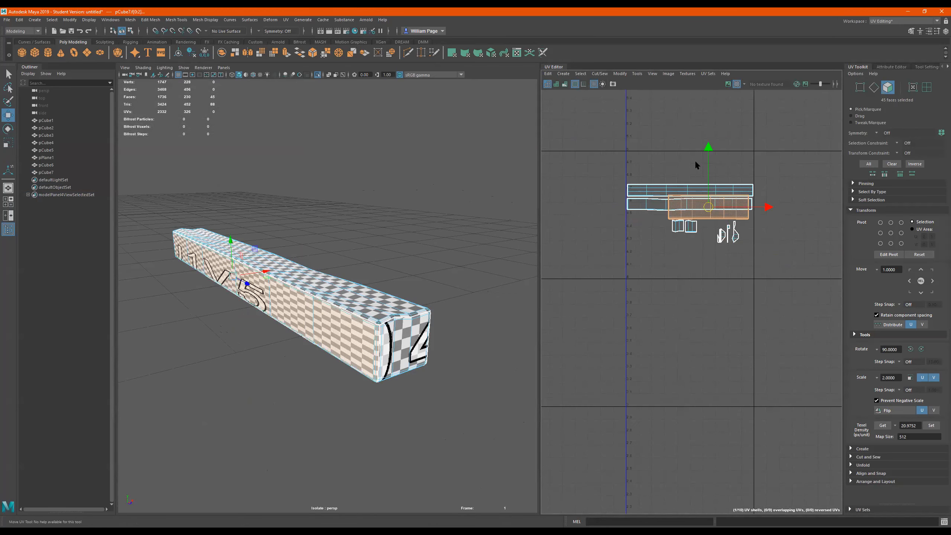
key(r)
drag(760, 170, 790, 170)
Reduce the inner side shell's height until its checkers are square and fit its length within the tile width
alt+drag(455, 267, 451, 279)
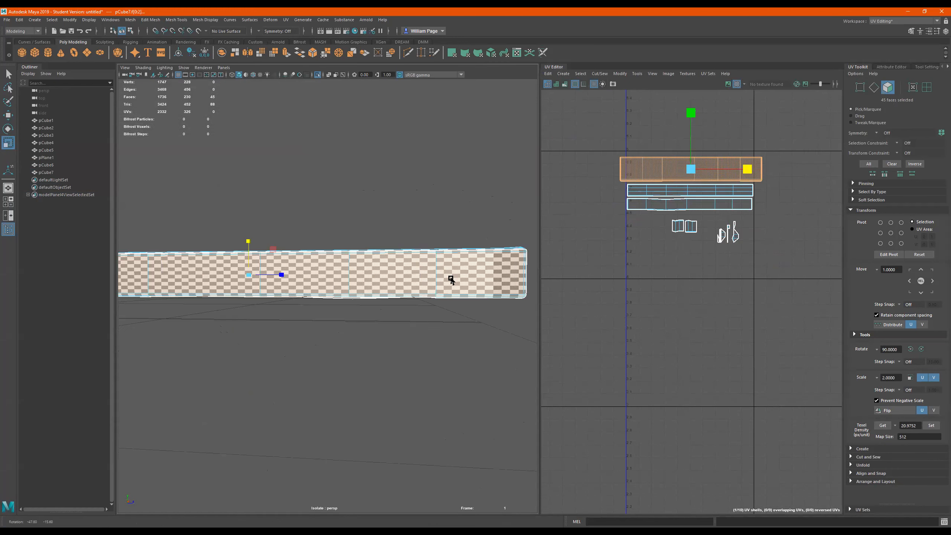
alt+drag(668, 176, 709, 107)
alt+right_drag(359, 249, 702, 141)
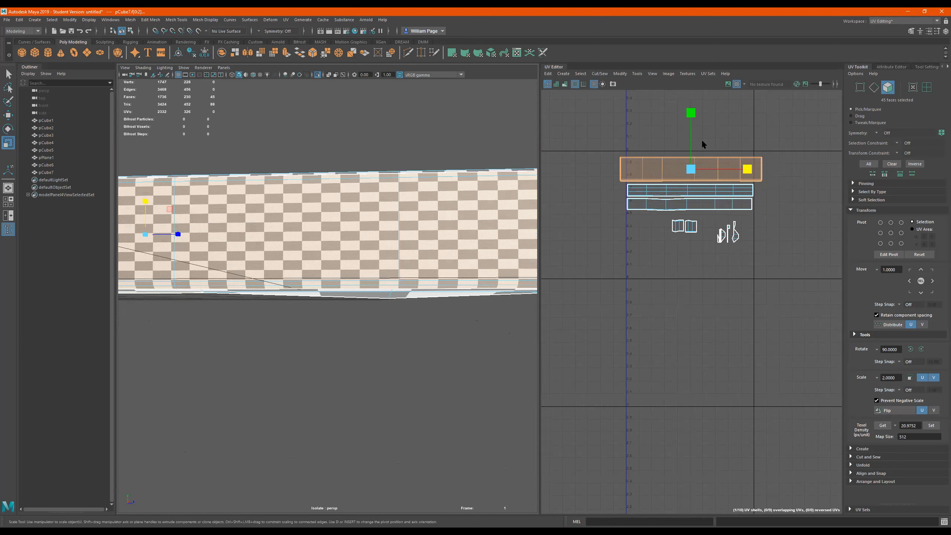
drag(693, 117, 693, 177)
scroll(691, 187, up, 3)
key(w)
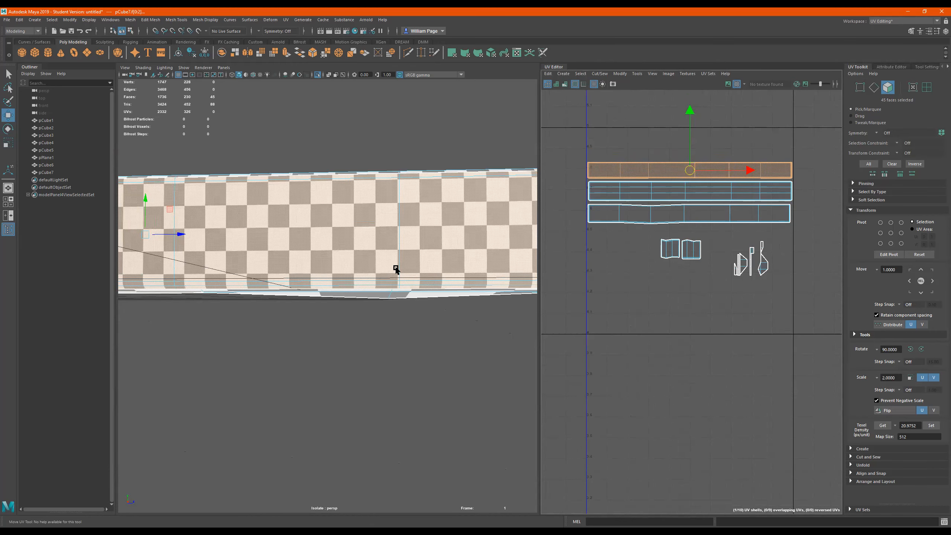
Turn off isolation of the curb strip and frame it among the surrounding slabs, wall and ground
scroll(396, 269, down, 5)
alt+drag(375, 278, 388, 314)
scroll(377, 304, down, 5)
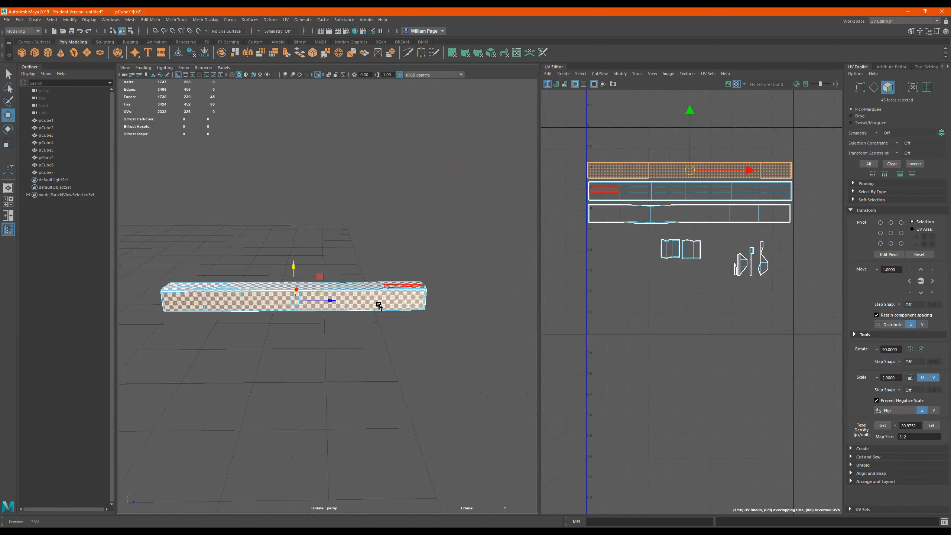
scroll(702, 348, down, 8)
alt+drag(698, 319, 663, 224)
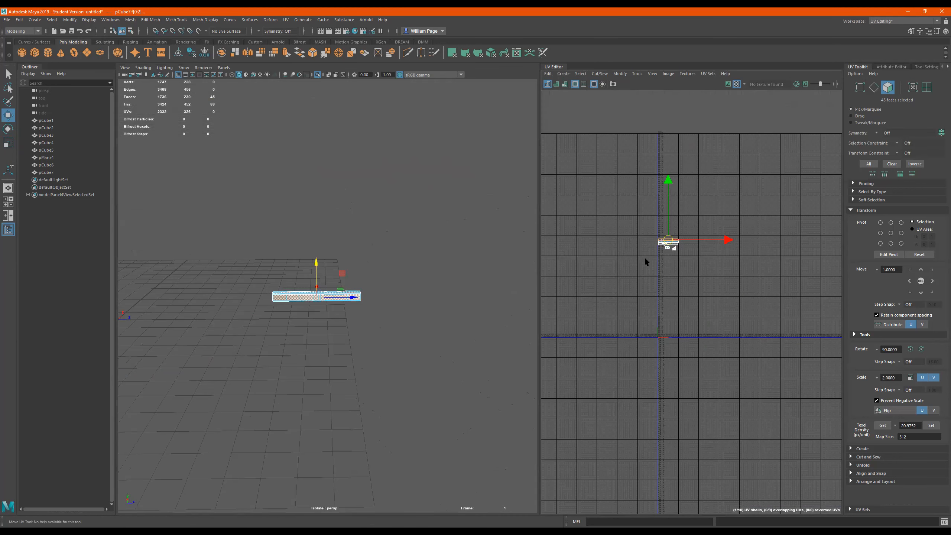
scroll(346, 287, up, 4)
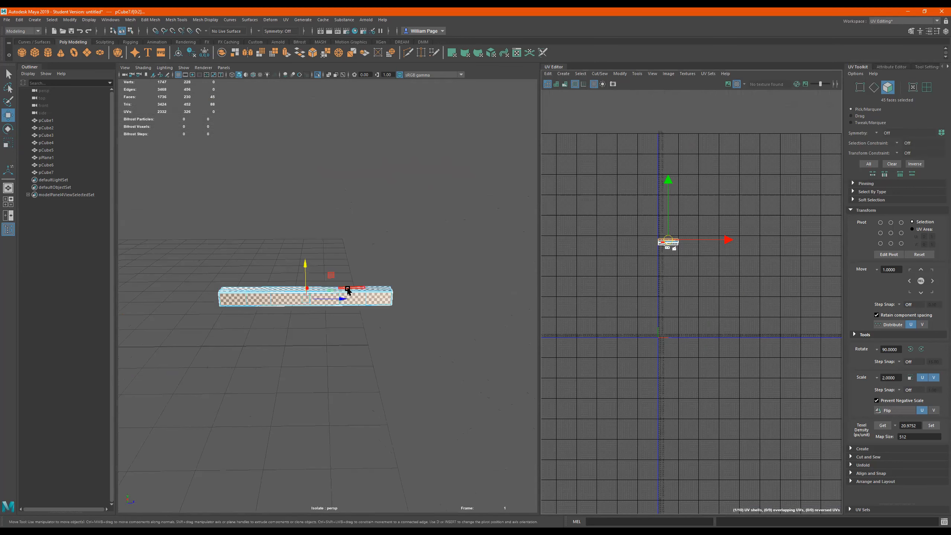
click(318, 75)
scroll(274, 276, down, 10)
alt+drag(332, 265, 181, 263)
alt+right_drag(459, 282, 687, 280)
alt+drag(340, 288, 345, 311)
alt+right_drag(394, 290, 500, 286)
alt+middle_drag(387, 289, 339, 298)
scroll(673, 250, up, 2)
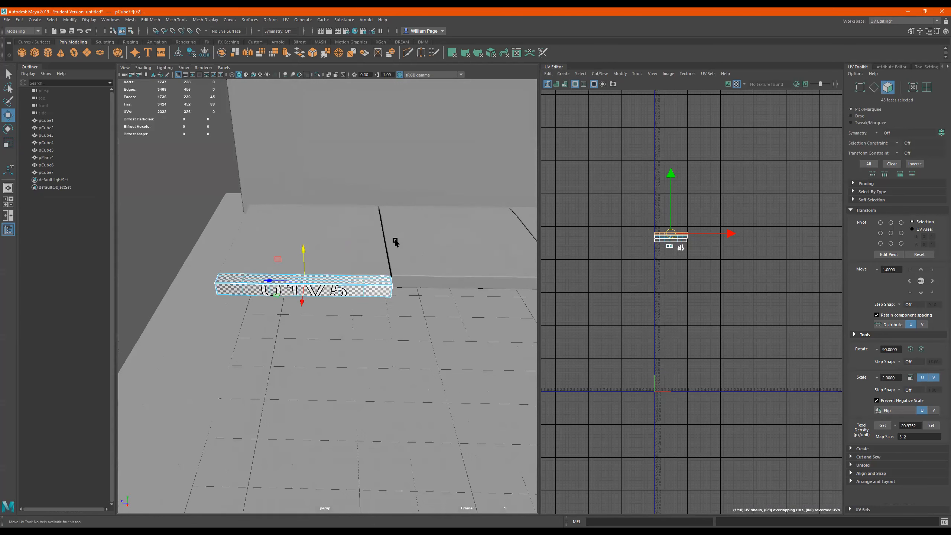
Return to object selection and select all scene objects to display the full UDIM layout
right_drag(364, 263, 485, 201)
alt+right_drag(368, 245, 278, 199)
drag(278, 199, 502, 396)
scroll(756, 322, down, 4)
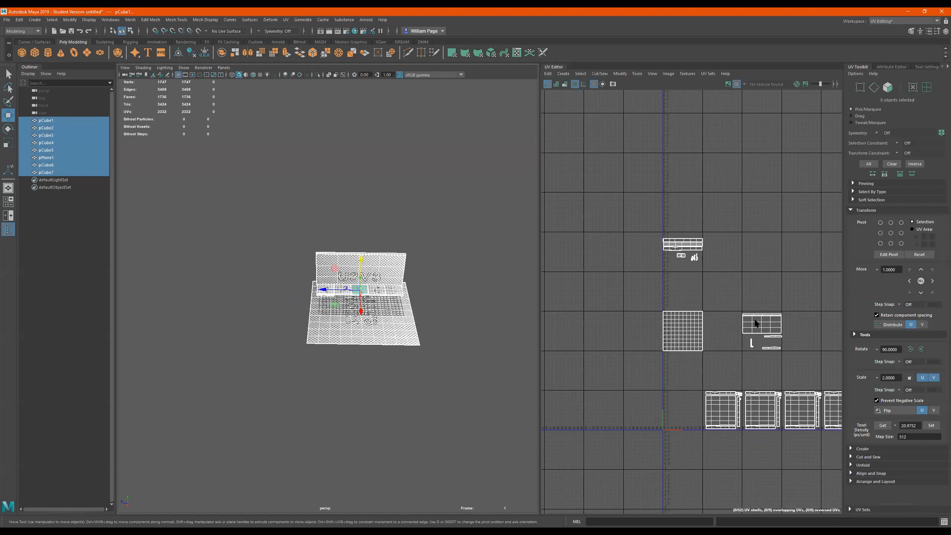
scroll(723, 261, up, 4)
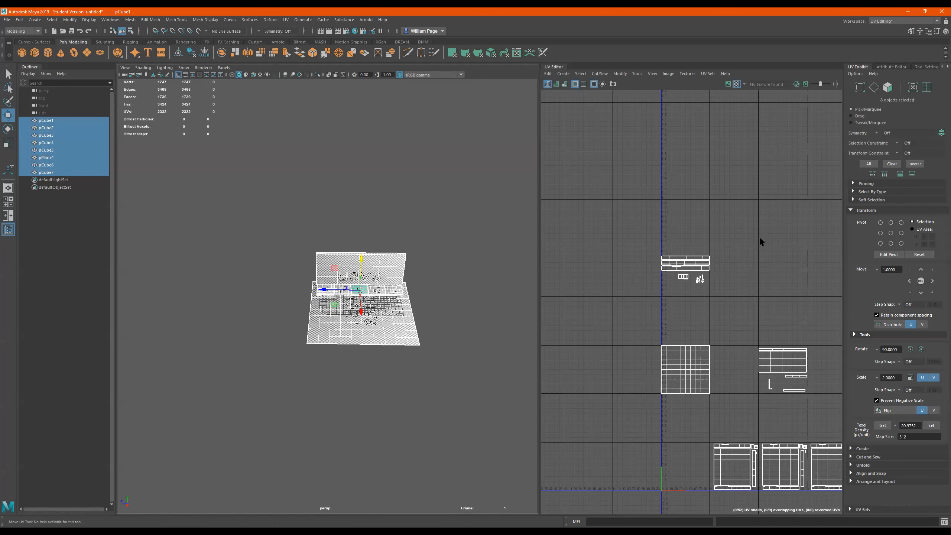
Select all UVs of the curb strip and move them down one whole tile to U1V4
right_drag(696, 272, 768, 254)
drag(625, 306, 739, 234)
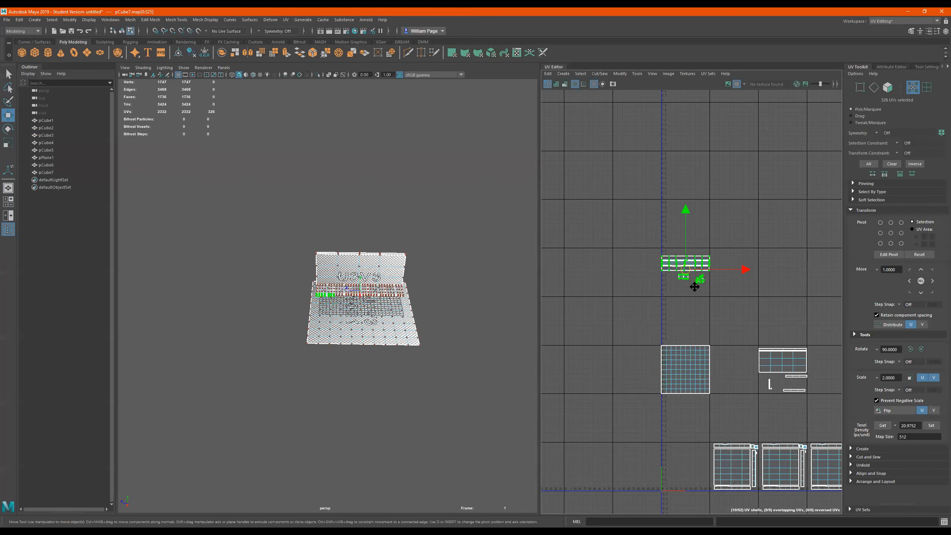
click(921, 293)
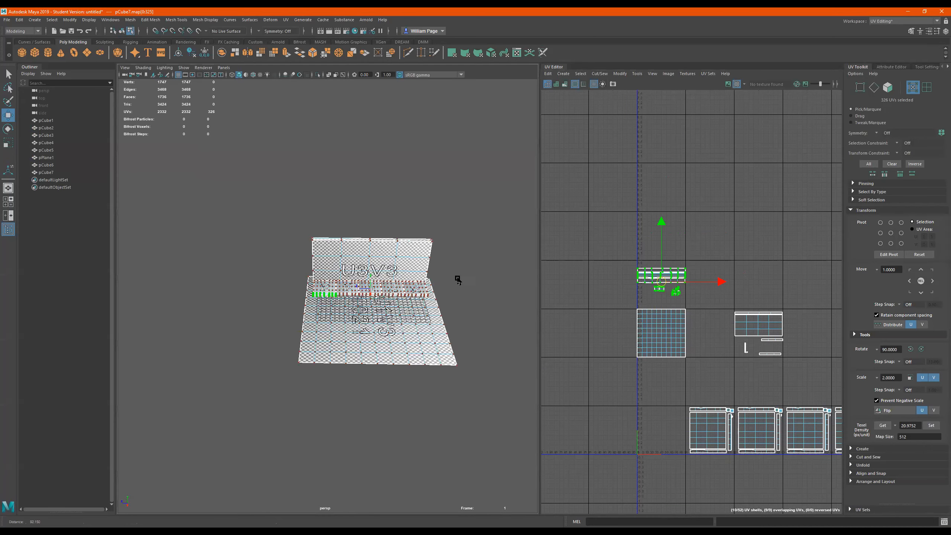
Leave UV selection and select only the curb strip object in front of the end slab
scroll(470, 280, up, 3)
scroll(434, 272, up, 3)
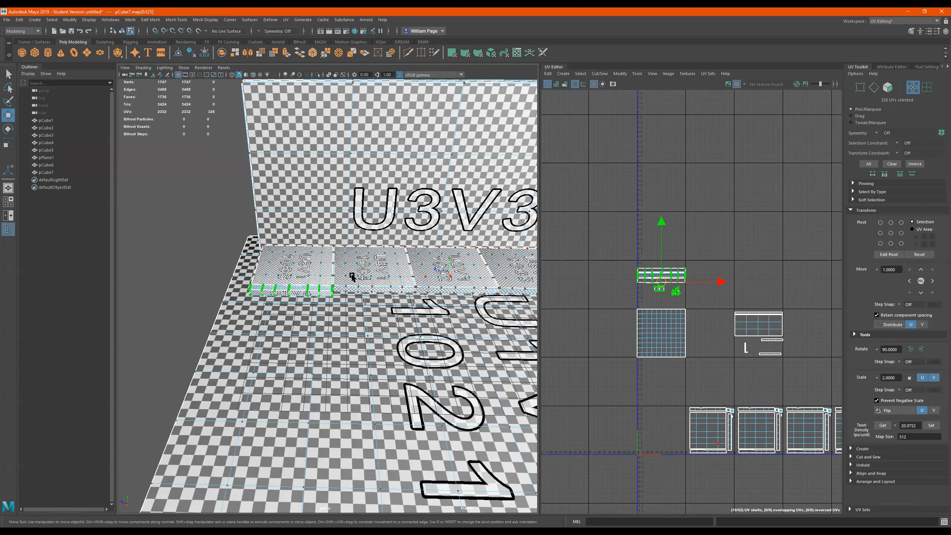
right_click(363, 264)
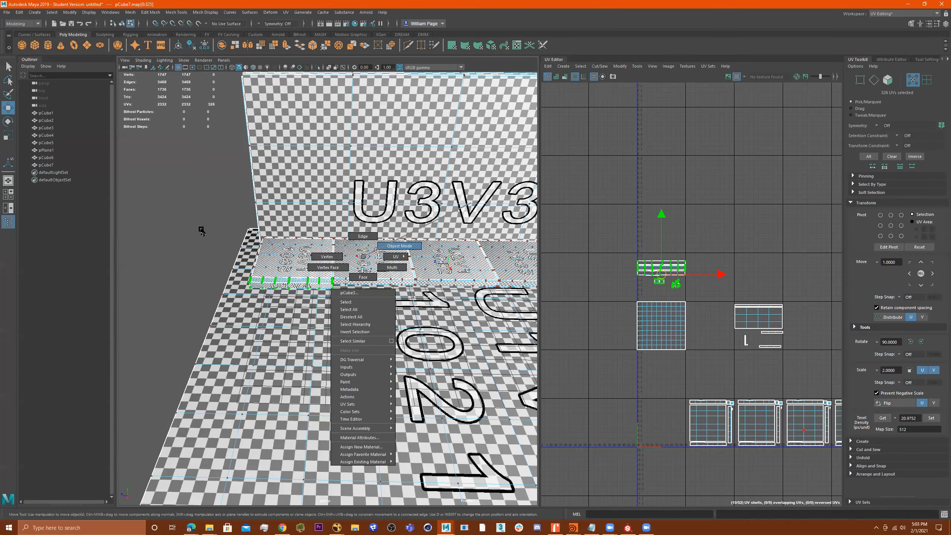
click(320, 285)
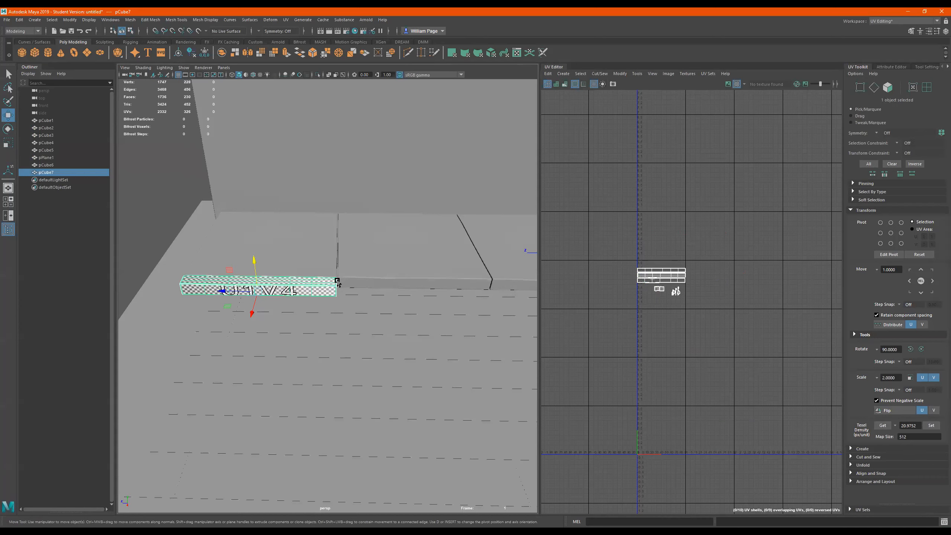
Duplicate the curb strip and slide the copy along the slab edge to butt against the original's end
key(ctrl+d)
drag(227, 295, 386, 302)
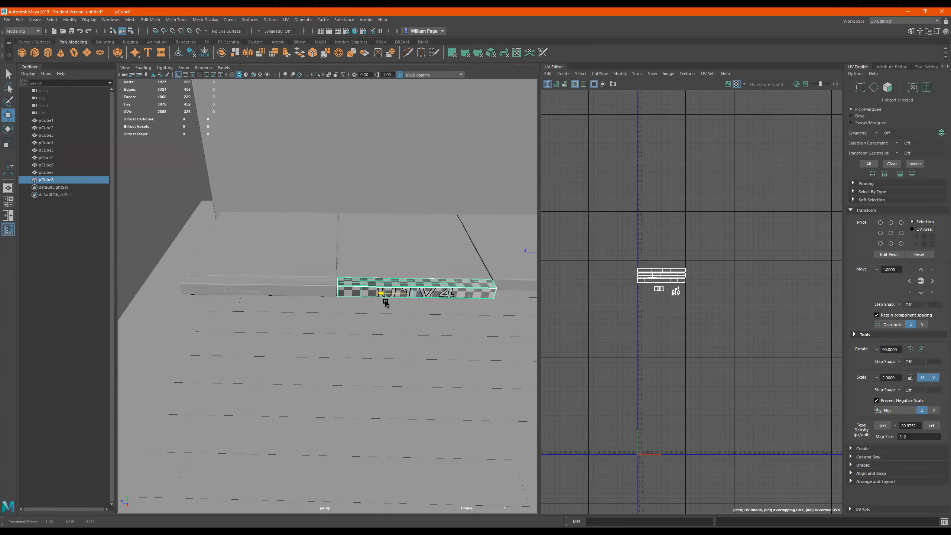
key(f)
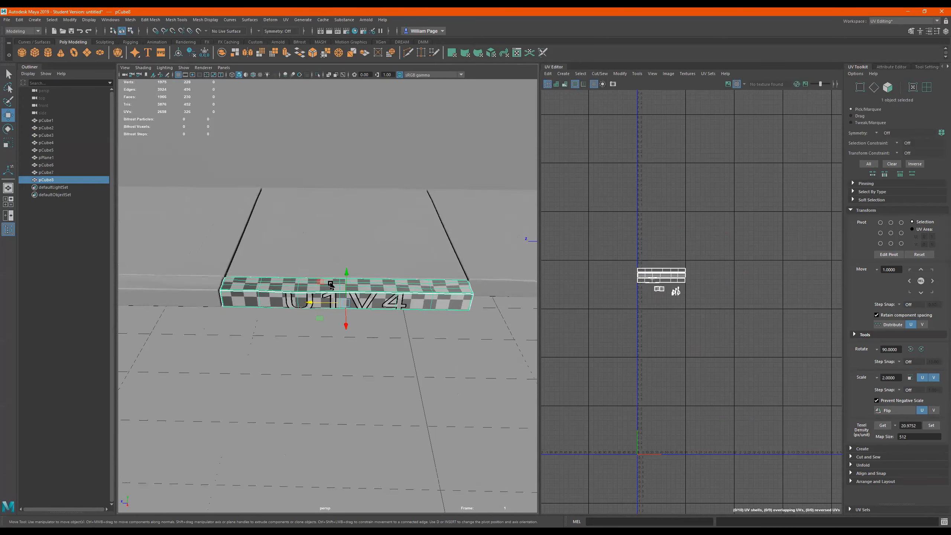
alt+middle_drag(331, 285, 435, 253)
alt+drag(435, 253, 393, 221)
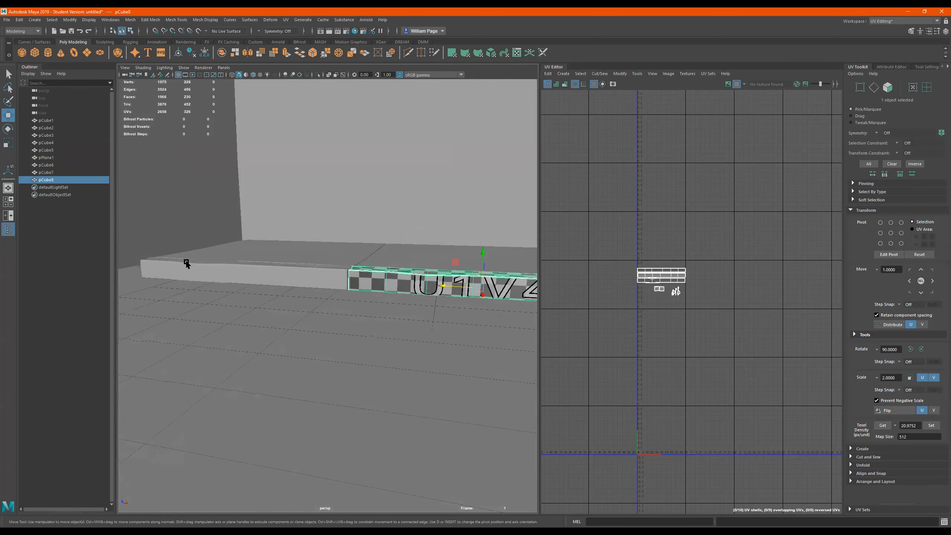
Deselect the duplicate and examine the seam between the two curb strips from several angles
alt+middle_drag(477, 283, 379, 300)
mouse_move(379, 299)
alt+mouse_down()
mouse_move(381, 336)
mouse_move(390, 335)
mouse_move(393, 319)
mouse_move(303, 318)
mouse_move(423, 350)
mouse_move(394, 298)
mouse_move(362, 278)
mouse_move(485, 270)
mouse_move(297, 273)
mouse_move(295, 252)
alt+mouse_up()
key(e)
key(w)
click(279, 196)
alt+drag(279, 196, 333, 294)
alt+drag(294, 296, 339, 283)
alt+drag(229, 266, 346, 316)
scroll(441, 321, down, 5)
alt+drag(441, 322, 421, 334)
scroll(441, 282, up, 3)
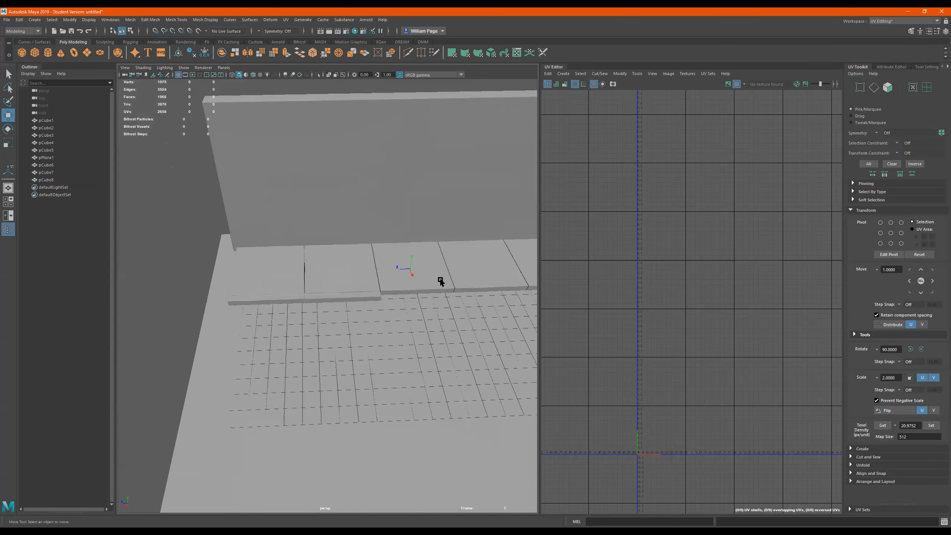
Duplicate both curb strips together and slide the pair along the slab edge until it meets the existing row
click(352, 297)
shift+click(274, 302)
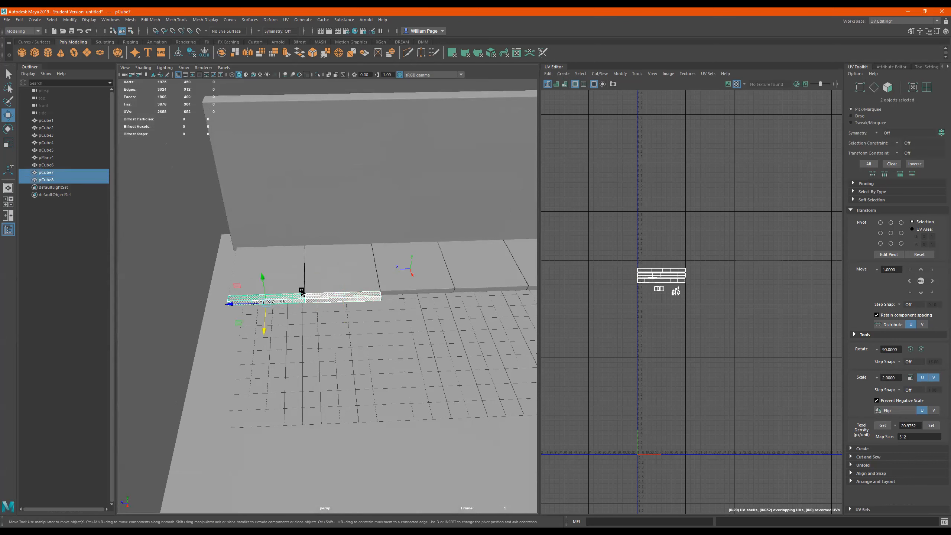
key(ctrl+d)
drag(234, 302, 392, 309)
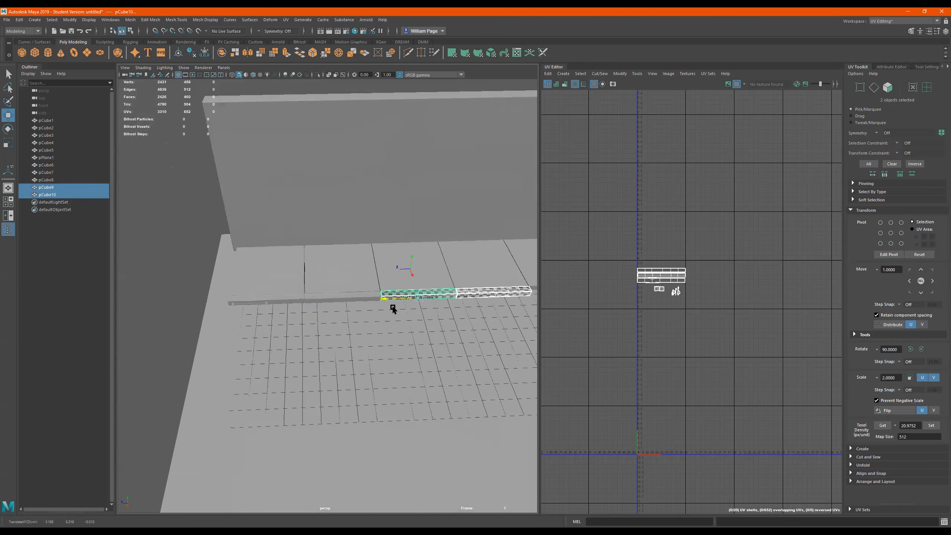
scroll(388, 297, up, 6)
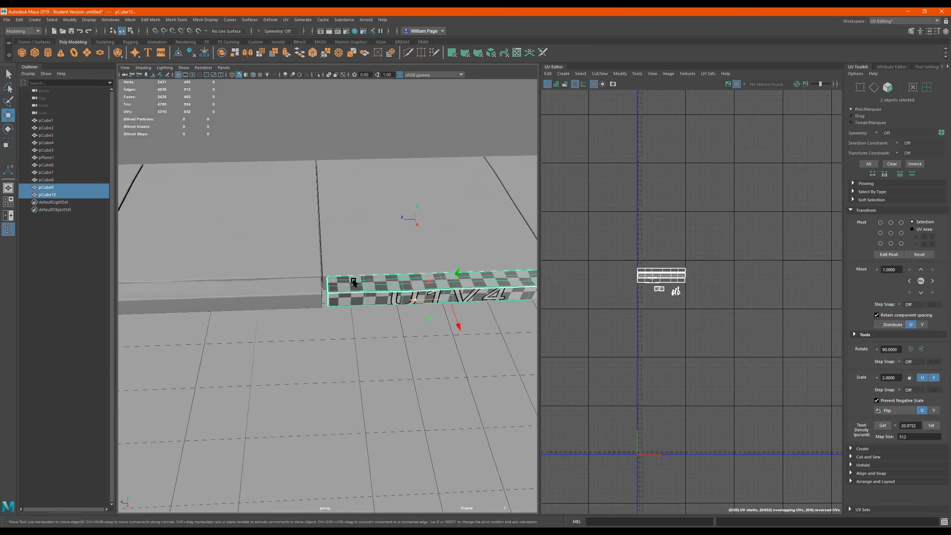
scroll(451, 292, up, 3)
drag(485, 302, 453, 302)
scroll(453, 302, down, 3)
scroll(352, 308, down, 3)
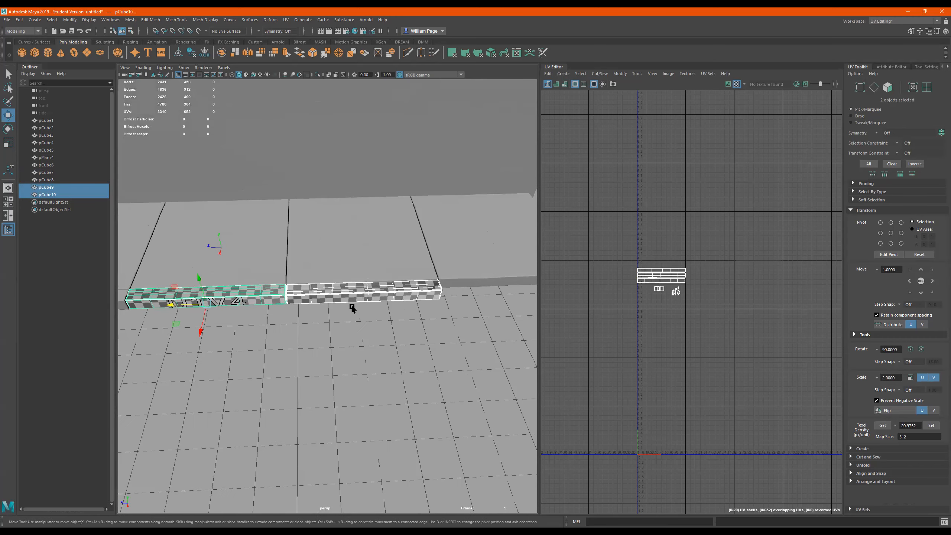
Duplicate one curb strip and slide the copy to the row's open end in front of the last slab
click(279, 295)
key(ctrl+d)
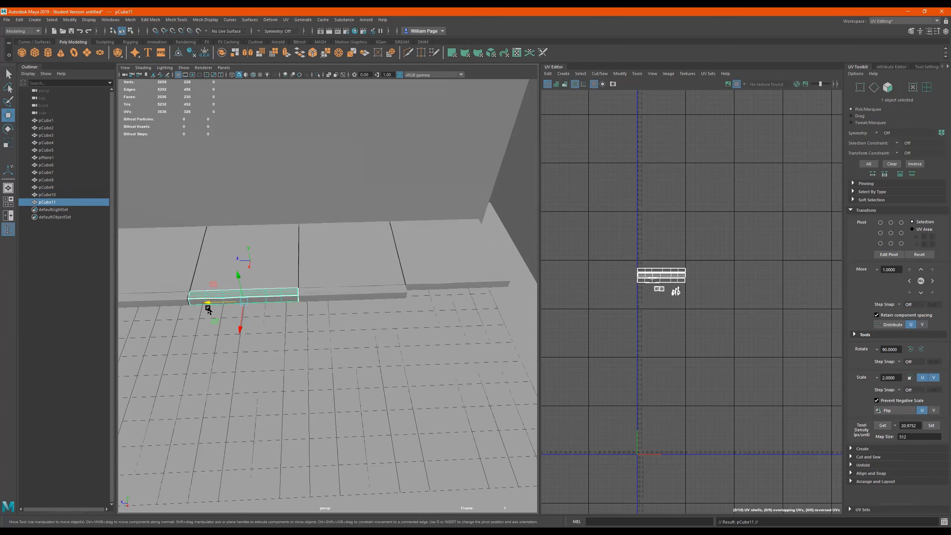
drag(208, 302, 331, 276)
alt+right_drag(331, 276, 380, 278)
mouse_move(380, 278)
alt+mouse_down()
mouse_move(340, 272)
mouse_move(396, 279)
mouse_move(382, 269)
alt+mouse_up()
Select the slab behind the newest strip and examine the completed curb row from several angles
click(382, 269)
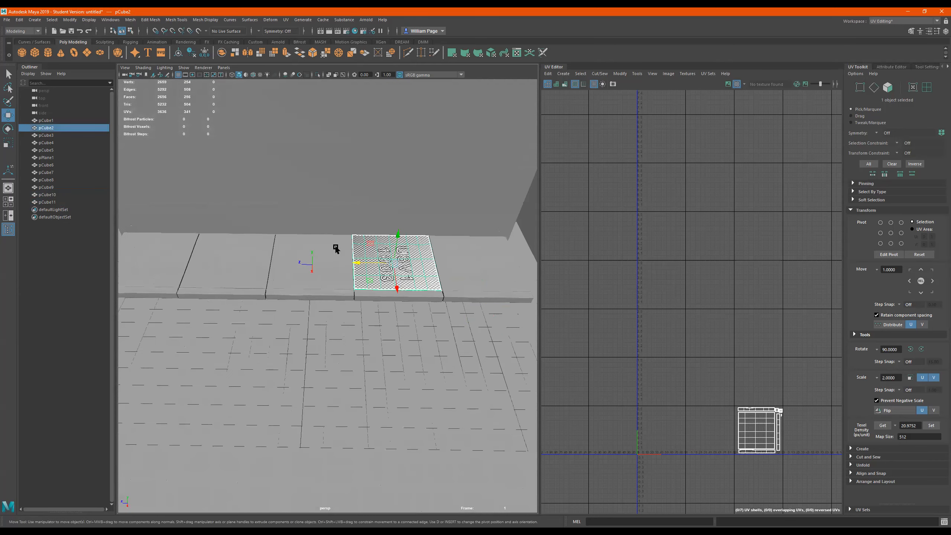
alt+drag(212, 266, 205, 232)
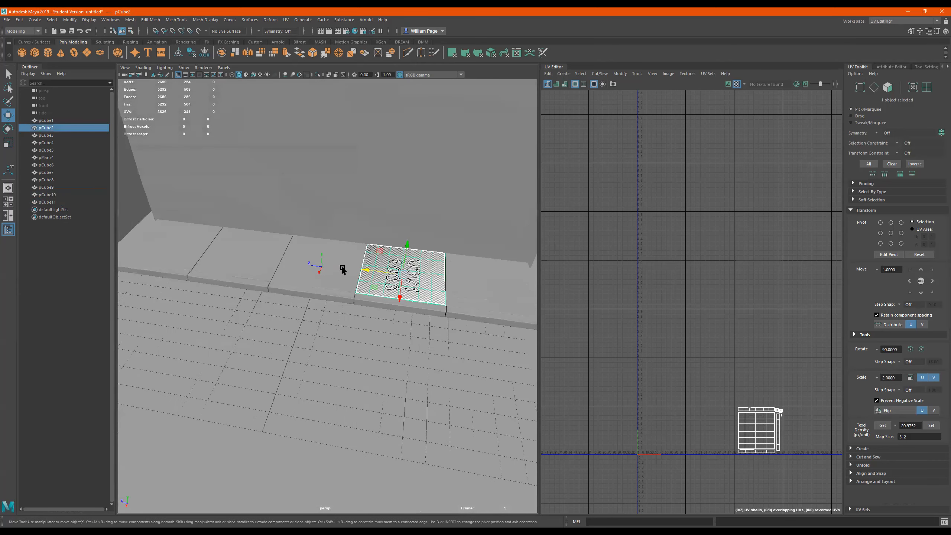
alt+drag(358, 268, 259, 244)
alt+drag(312, 262, 322, 284)
alt+right_drag(297, 259, 346, 263)
alt+right_drag(233, 286, 301, 331)
alt+drag(301, 332, 241, 299)
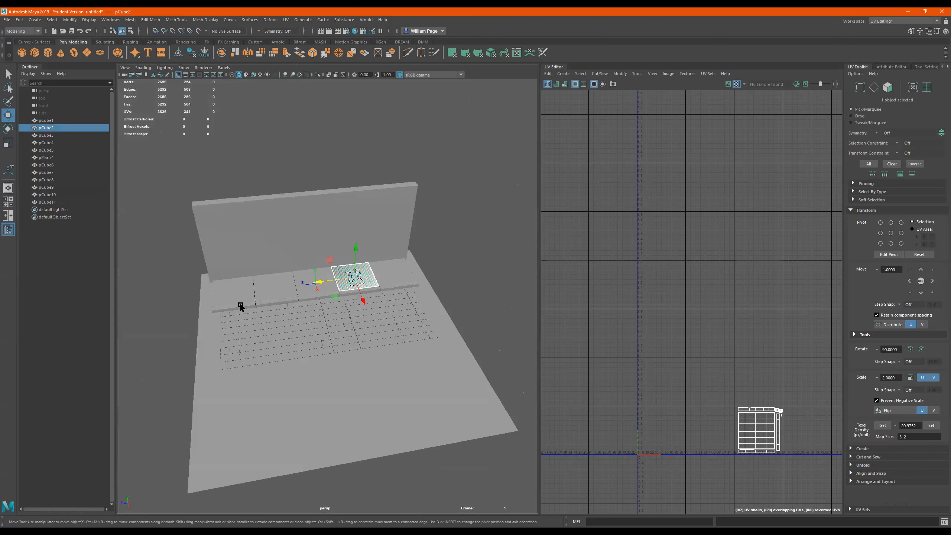
Select individual curb strips along the row and compare their shells' UDIM tile placement
click(240, 306)
scroll(701, 296, down, 2)
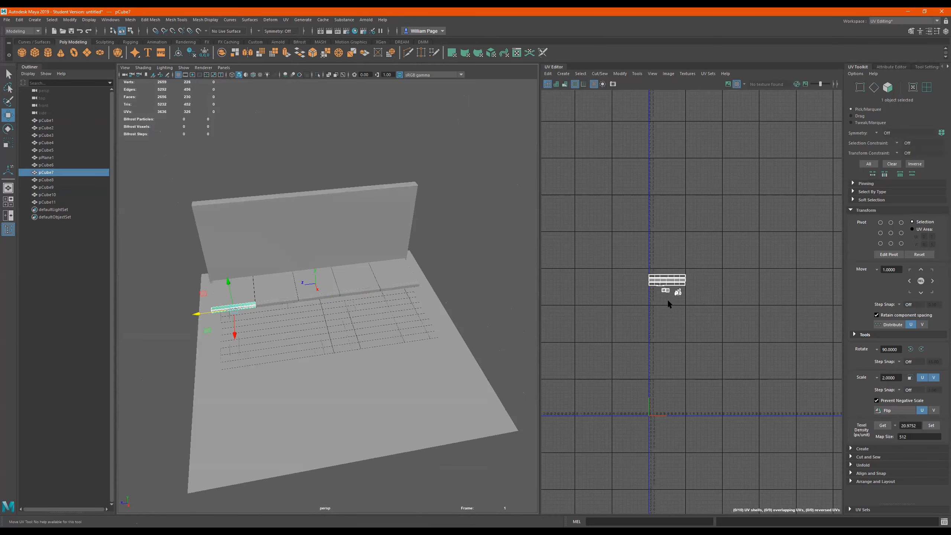
scroll(675, 298, down, 1)
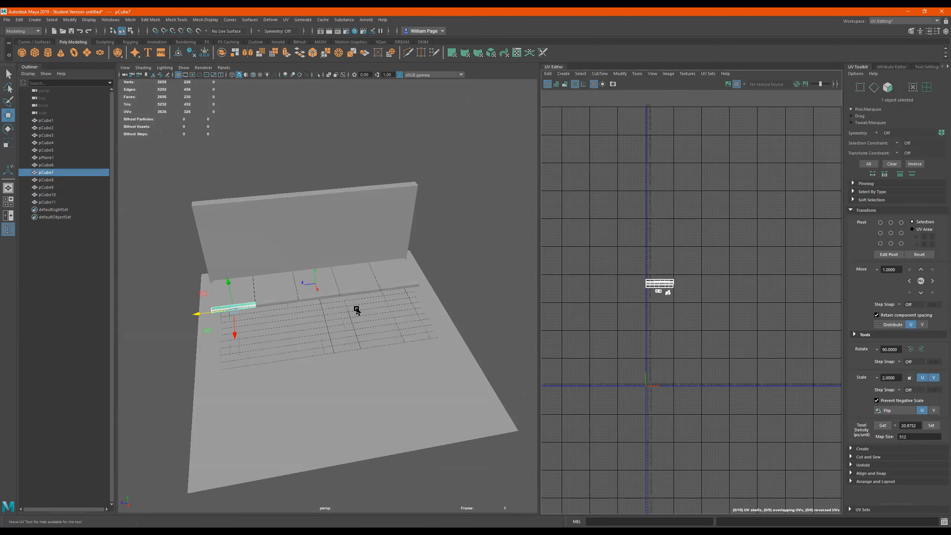
alt+middle_drag(706, 309, 653, 305)
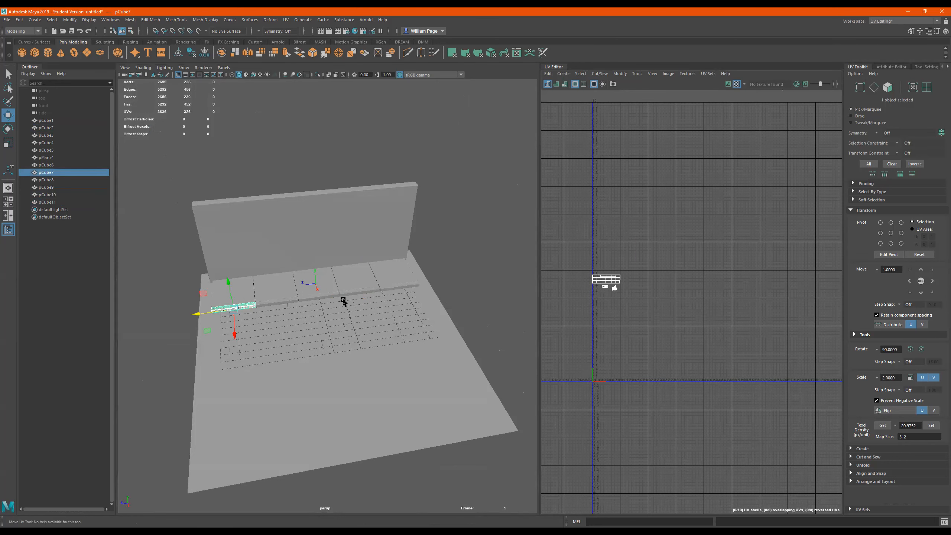
click(277, 302)
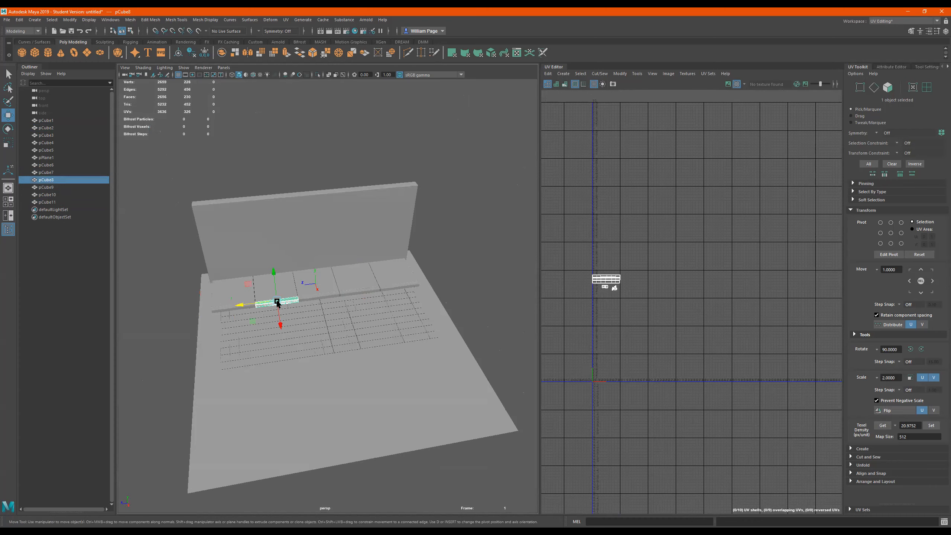
click(409, 286)
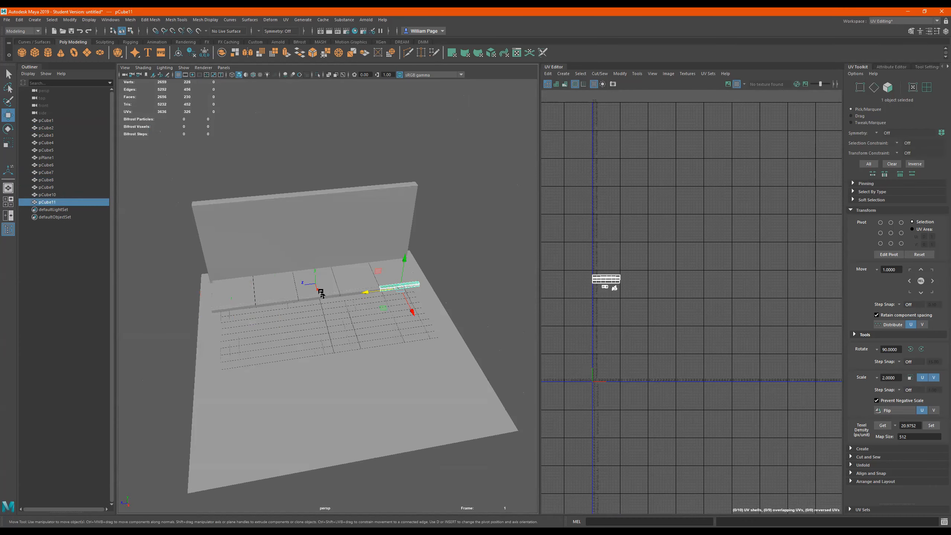
Move all UVs of the leftmost curb strip one tile over in positive U
click(247, 307)
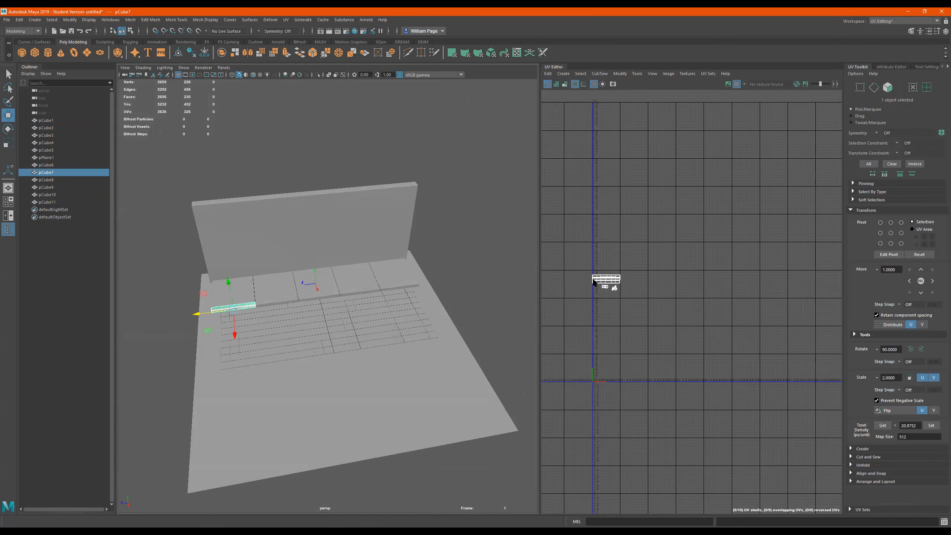
right_drag(593, 282, 618, 284)
drag(568, 310, 656, 249)
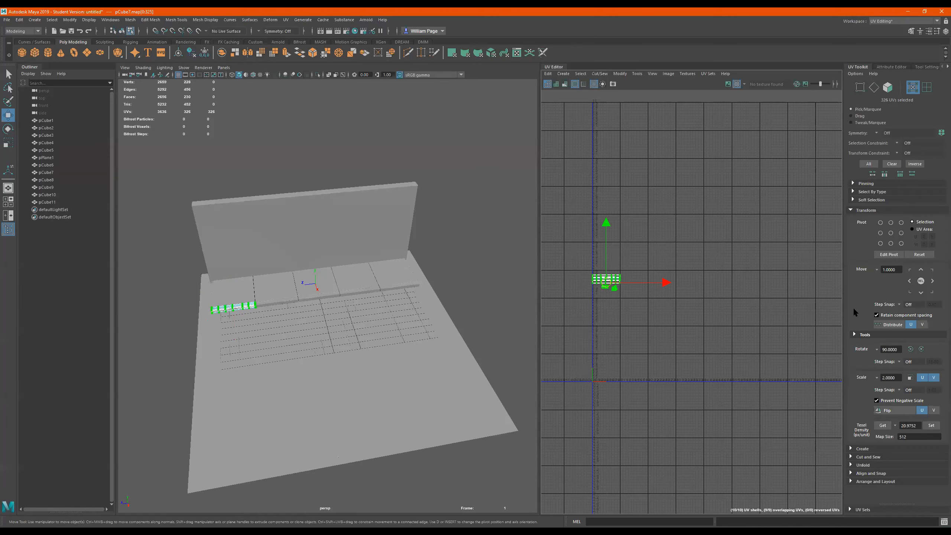
click(933, 281)
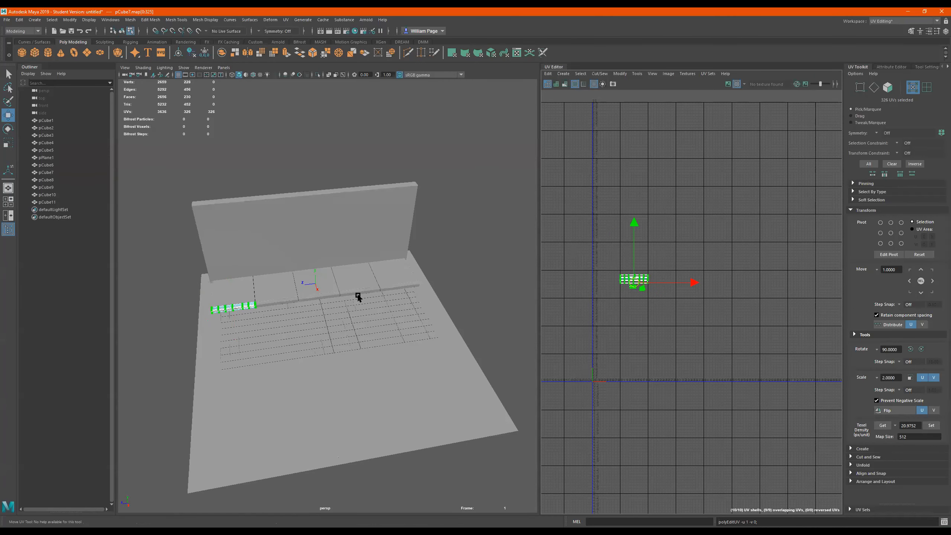
Move the middle curb strip's UVs two tiles over in positive U
click(280, 299)
click(240, 304)
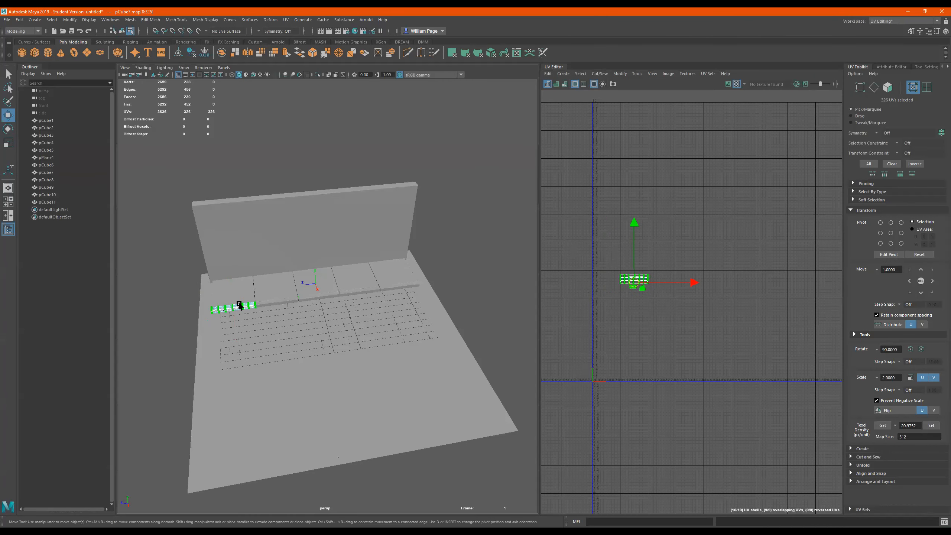
click(279, 302)
click(320, 297)
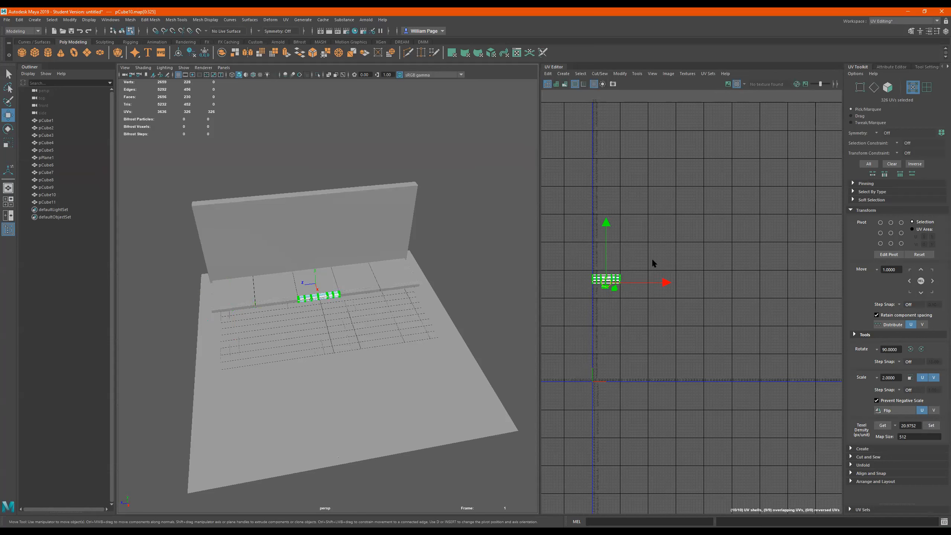
click(933, 281)
click(933, 281)
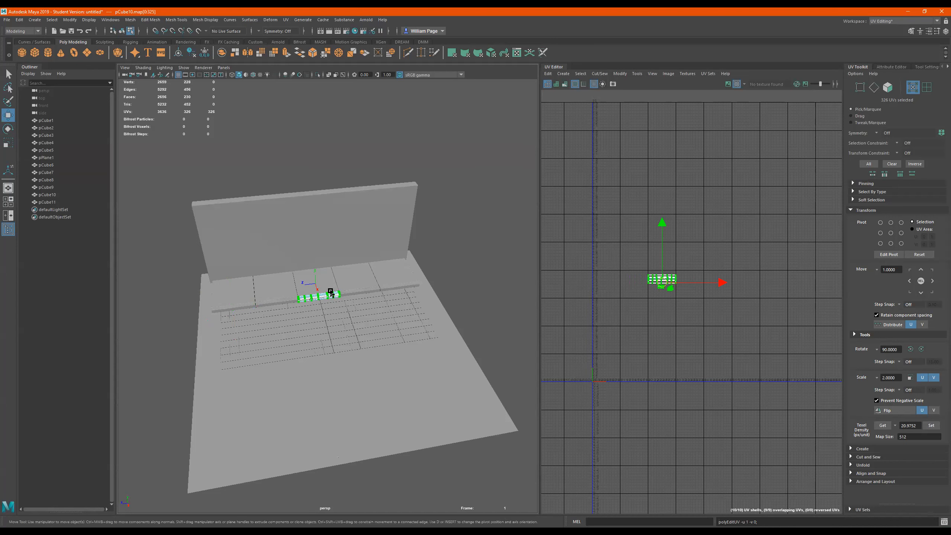
Move the UVs of the fourth curb strip from the left three tiles over in positive U
click(361, 287)
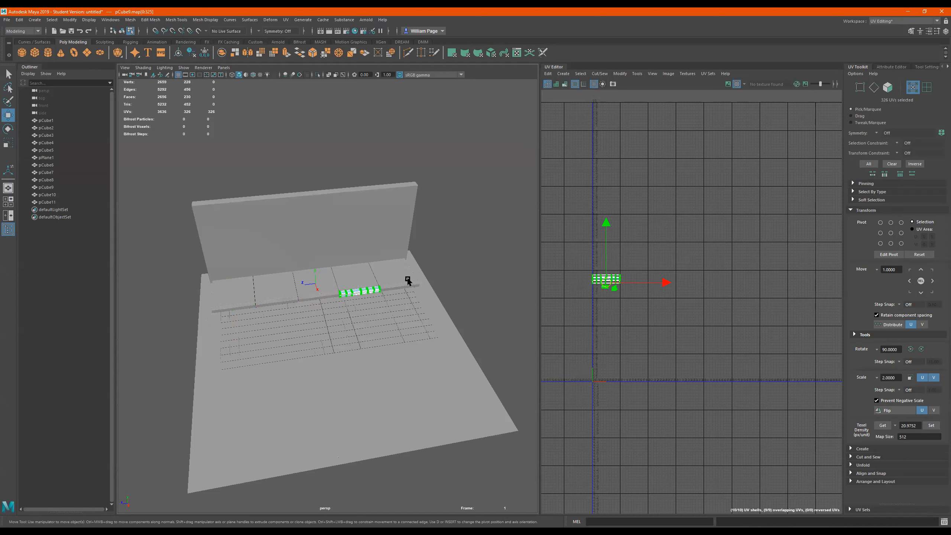
click(933, 281)
click(933, 281)
click(932, 281)
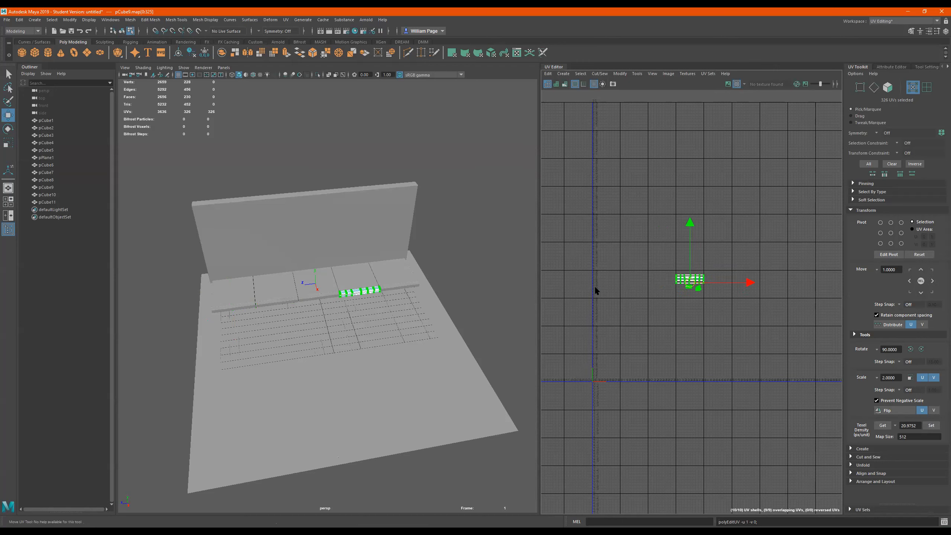
Move all UVs of the rightmost curb strip four tiles over in positive U
click(397, 287)
drag(679, 250, 548, 319)
click(933, 281)
click(933, 281)
click(933, 281)
click(932, 281)
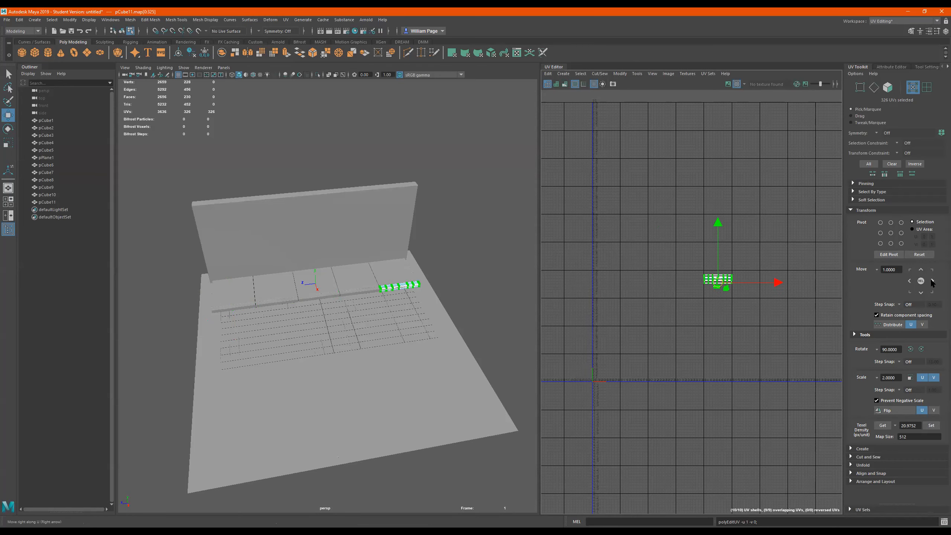
With all objects selected, move the five curb strips' UVs together one tile in positive U and two tiles down in V
right_click(299, 293)
click(193, 391)
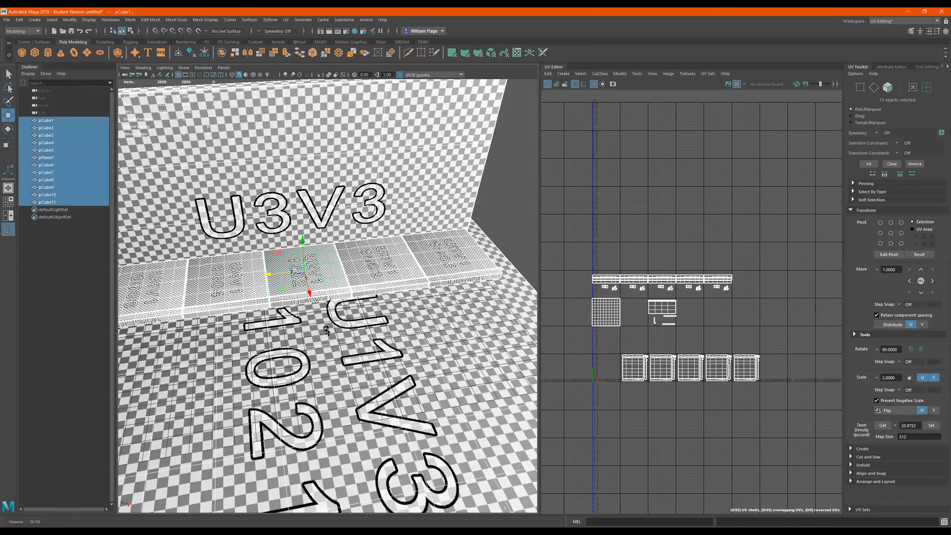
scroll(279, 292, down, 4)
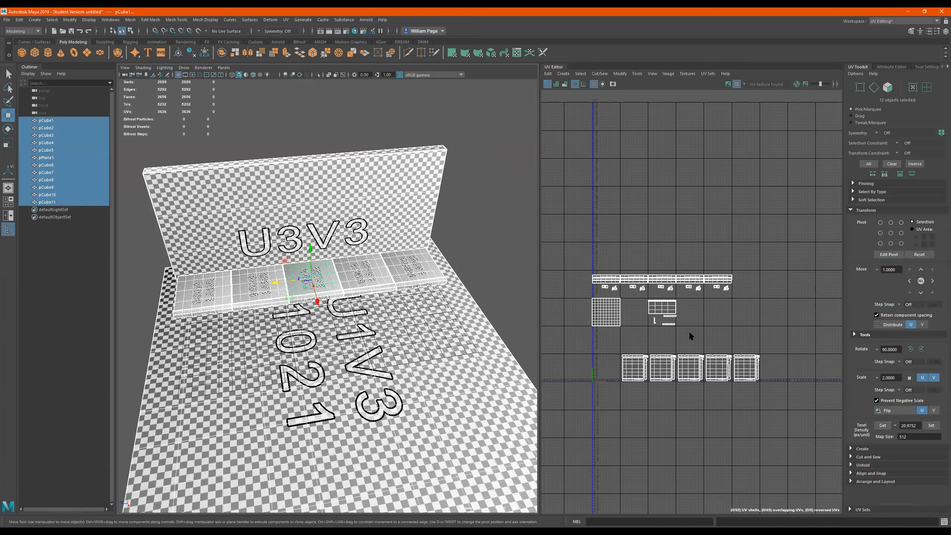
drag(757, 255, 570, 304)
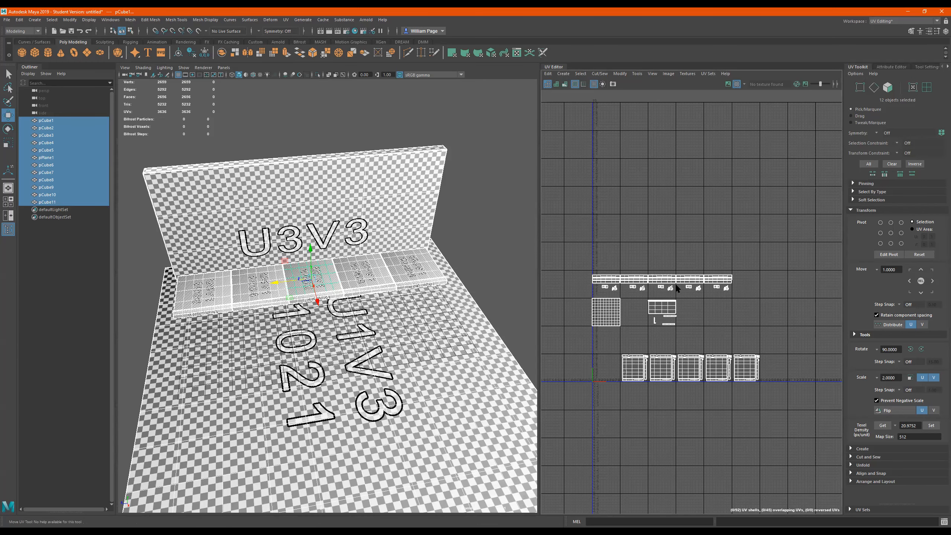
right_drag(677, 287, 748, 260)
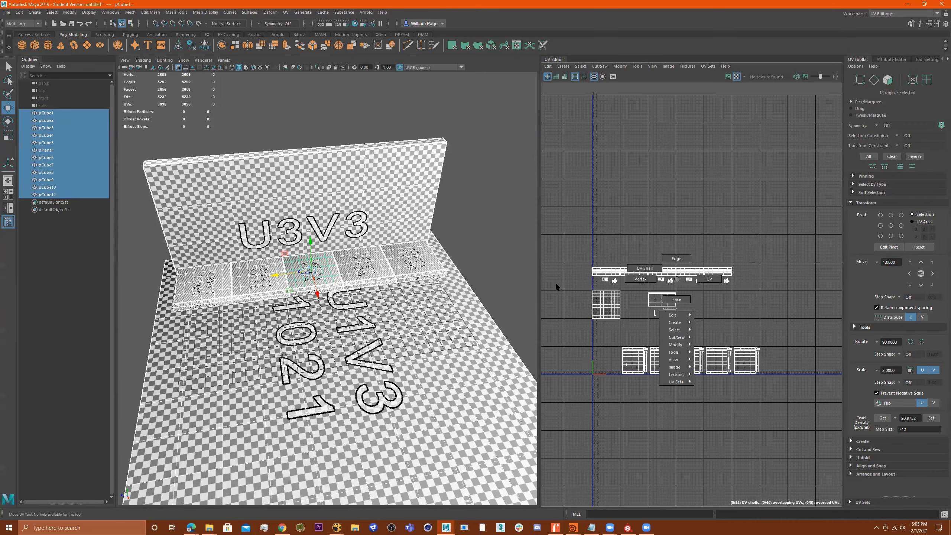
right_drag(929, 277, 933, 276)
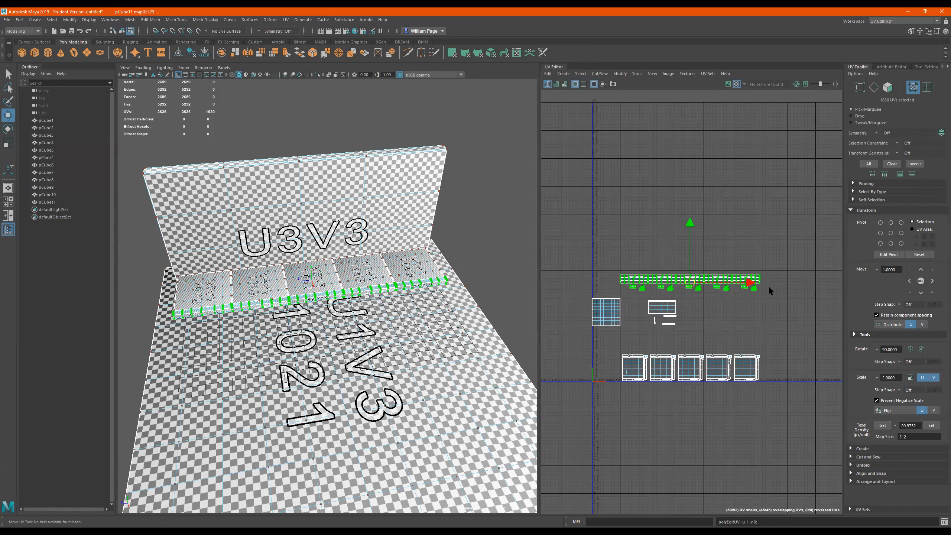
click(921, 292)
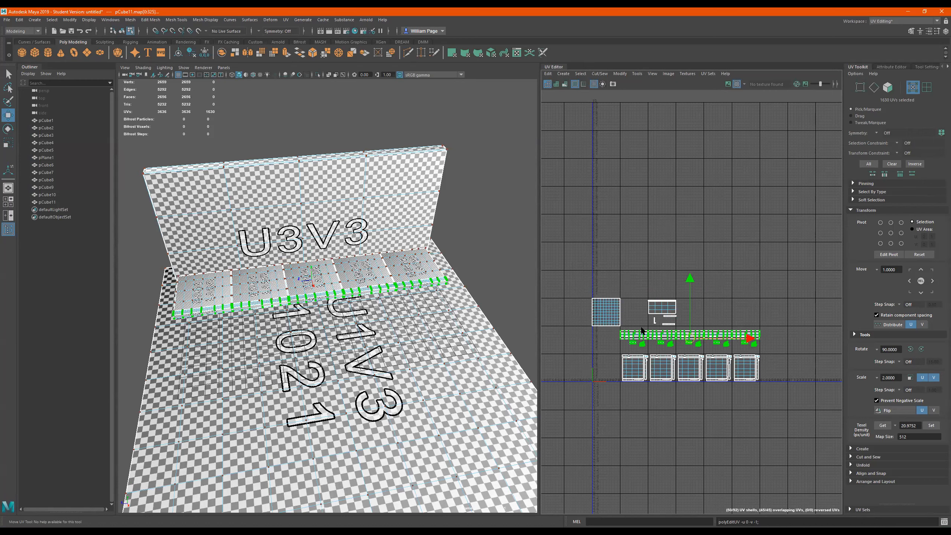
Move the wall's UV shells one tile in negative U, beside the ground plane's shell
scroll(663, 312, up, 3)
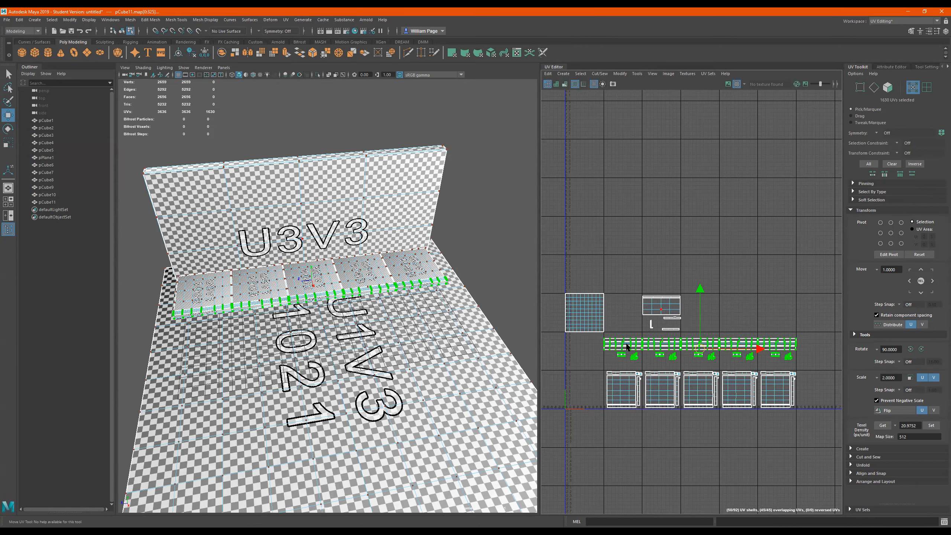
scroll(626, 342, up, 1)
click(910, 281)
scroll(554, 314, up, 1)
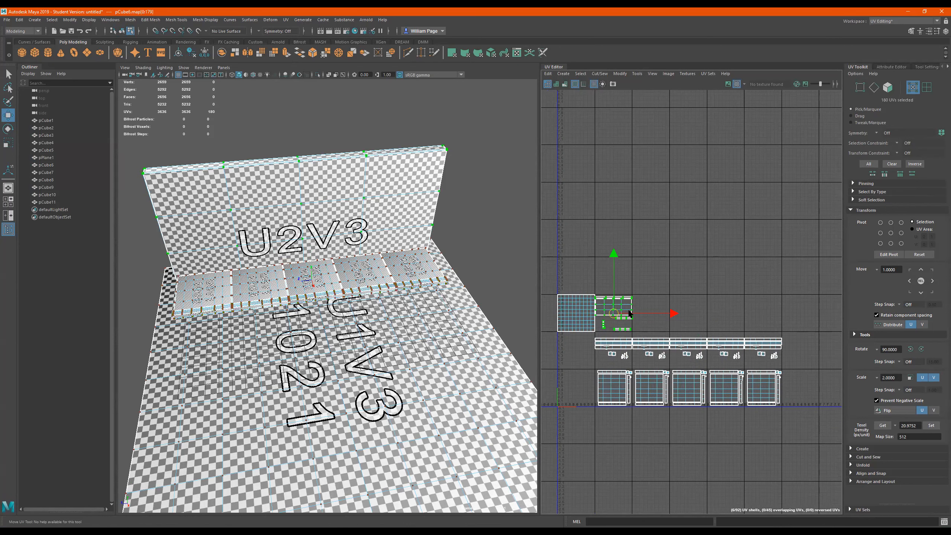
scroll(707, 307, up, 1)
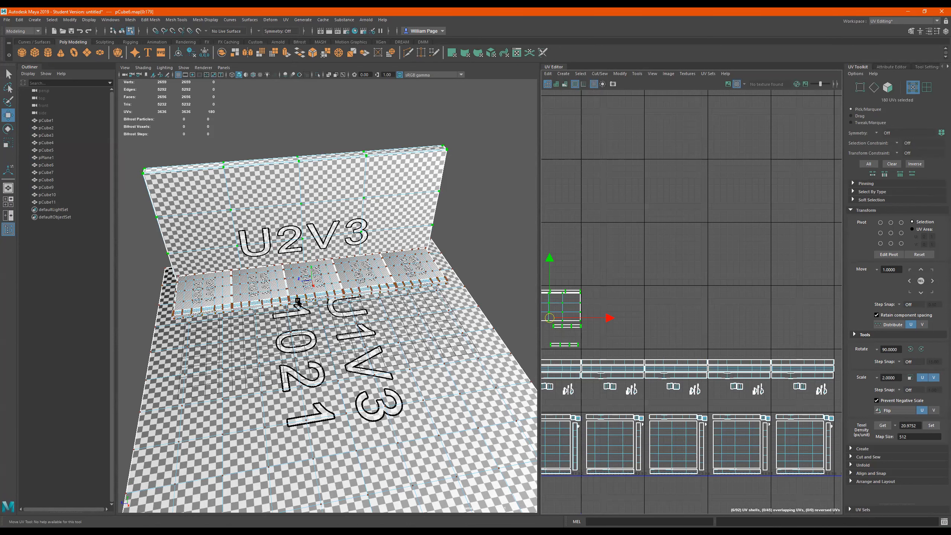
Return to object mode, assign a new Arnold aiStandardSurface material to the wall and name it Wall
scroll(299, 299, down, 4)
right_drag(305, 300, 383, 227)
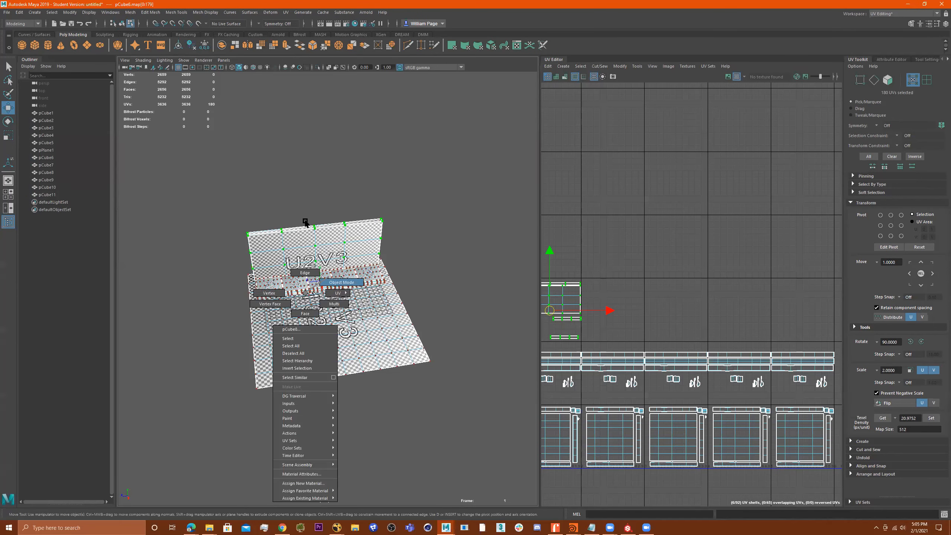
click(311, 233)
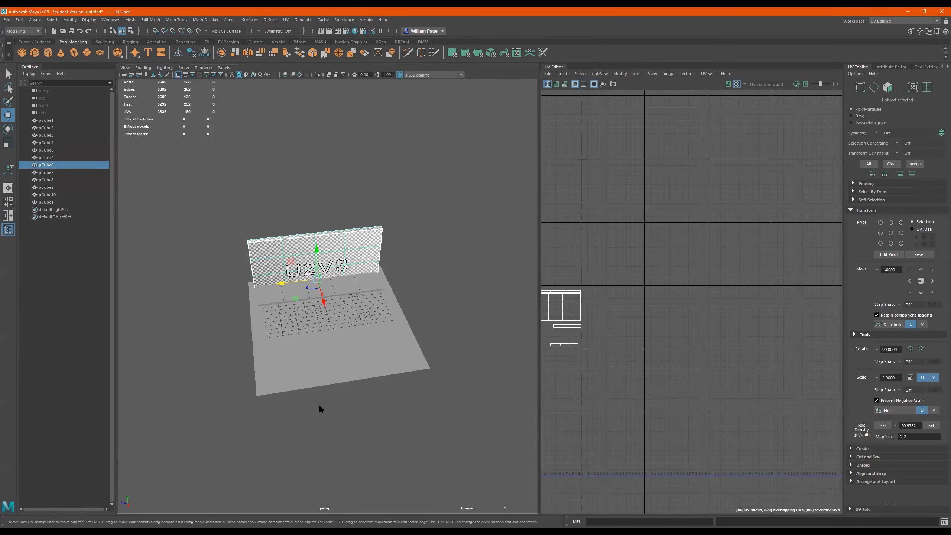
right_drag(312, 242, 316, 429)
click(315, 426)
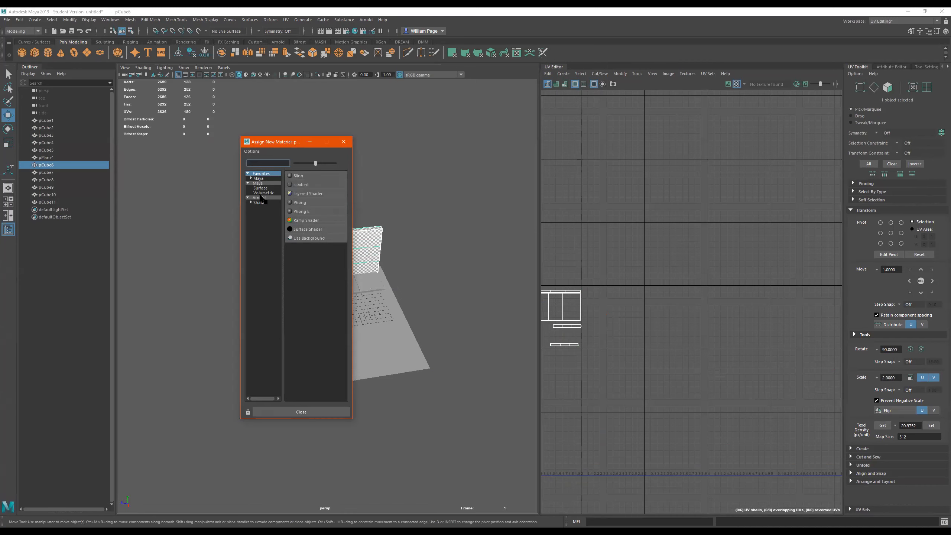
click(261, 197)
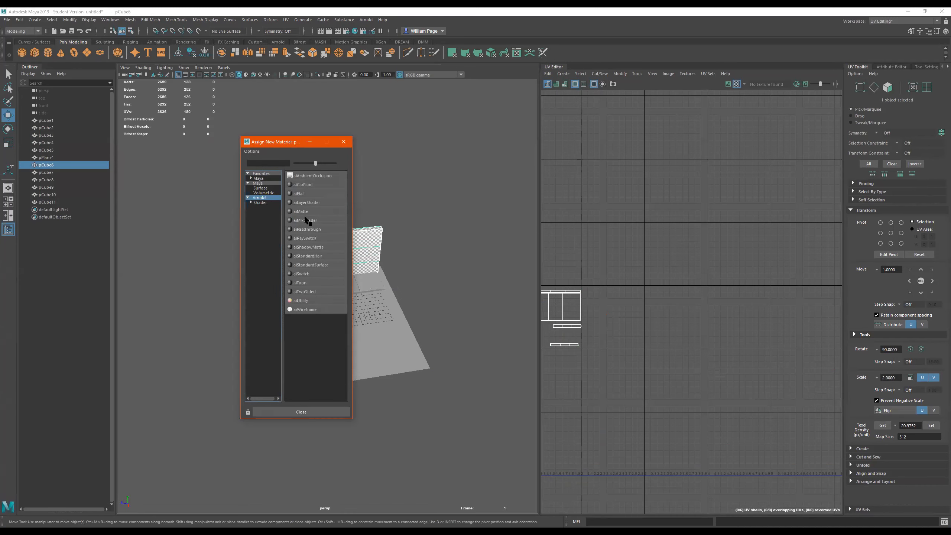
click(319, 266)
right_drag(300, 249, 294, 422)
click(877, 104)
text(Wall)
key(Return)
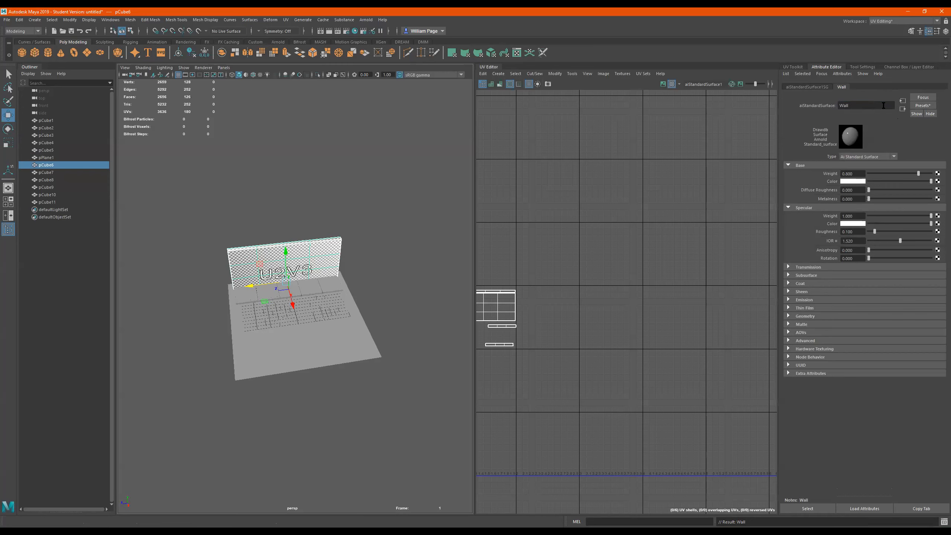
Assign a new Arnold aiStandardSurface material to the ground plane and name it Street
click(328, 332)
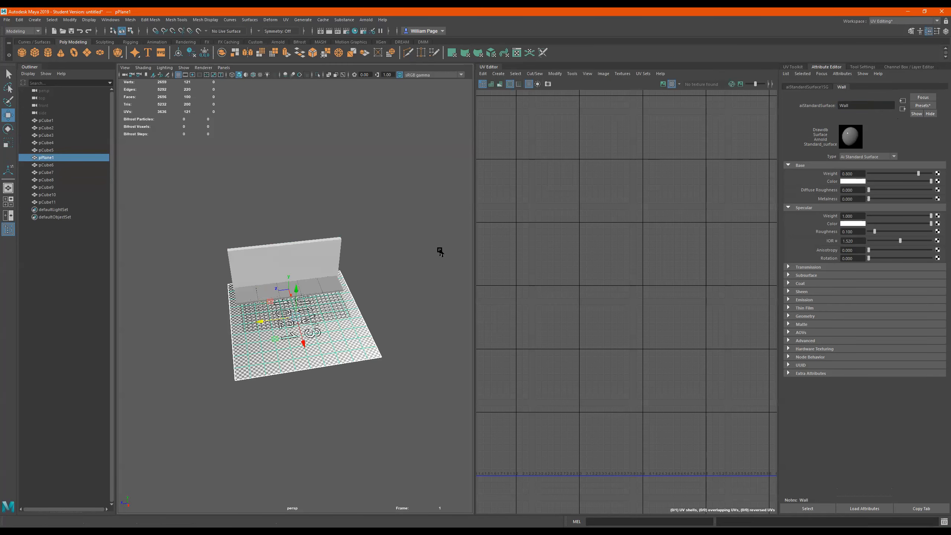
drag(301, 331, 302, 332)
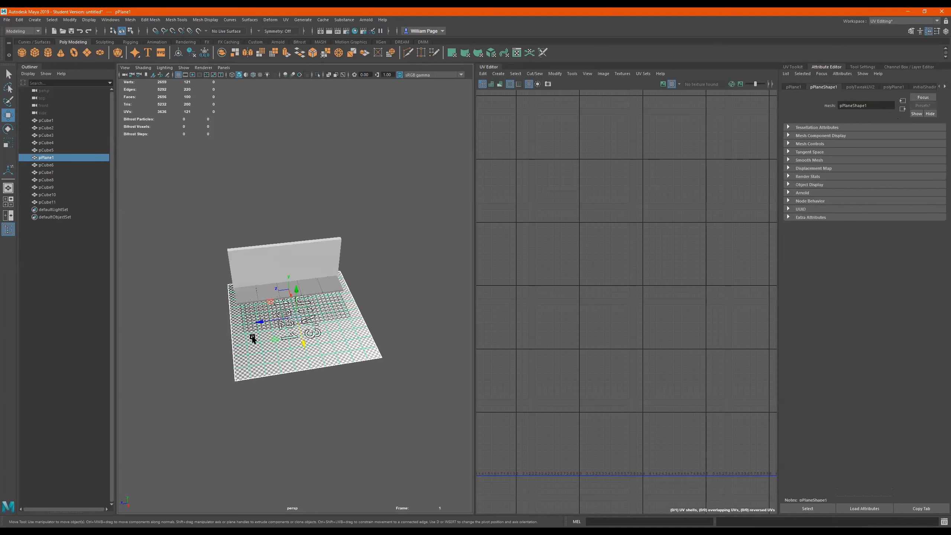
right_drag(253, 337, 249, 514)
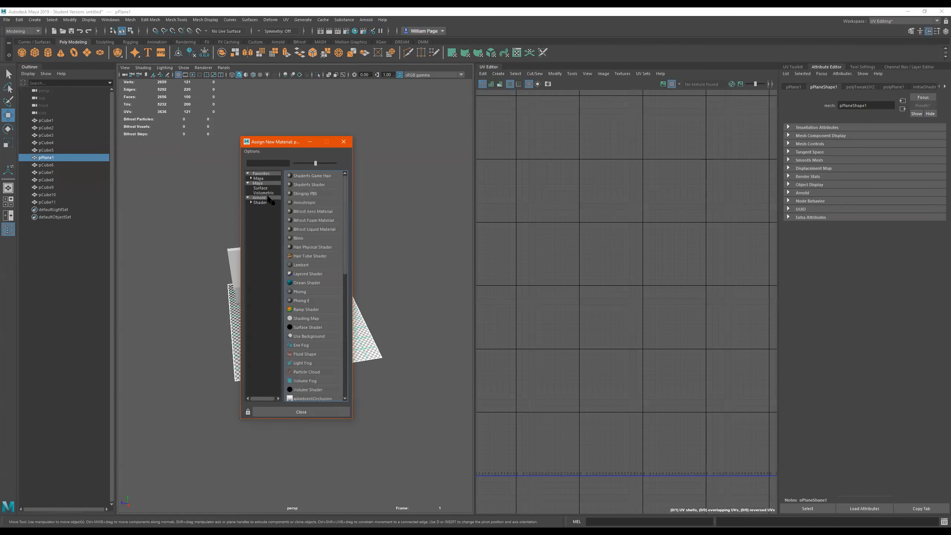
click(268, 198)
click(311, 265)
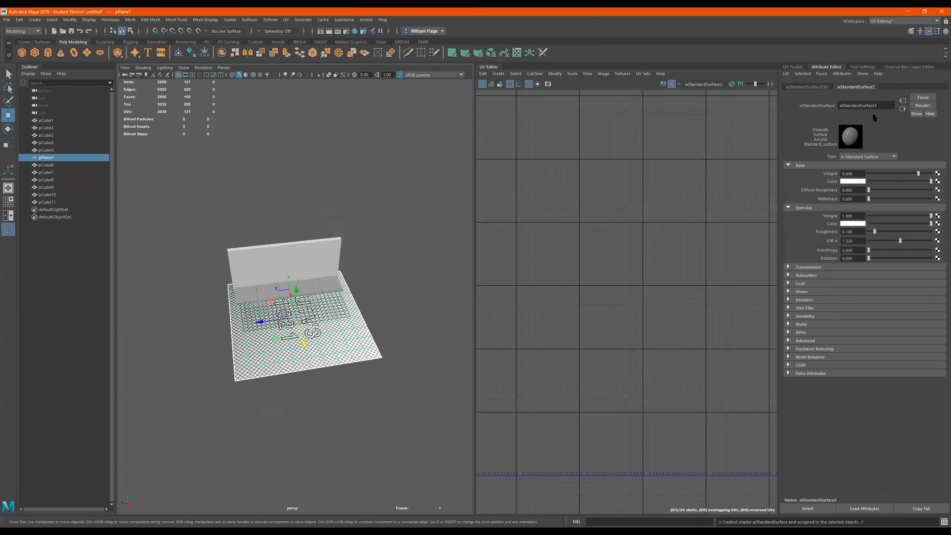
click(871, 106)
text(street)
key(Return)
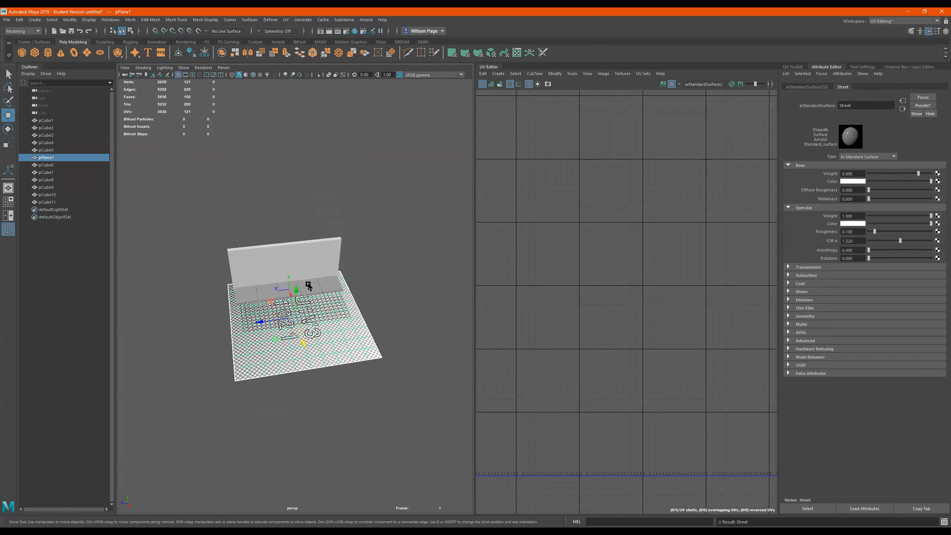
Assign one new Arnold aiStandardSurface material to all five curb strips and name it curbs
scroll(292, 299, up, 2)
scroll(187, 307, up, 3)
click(191, 308)
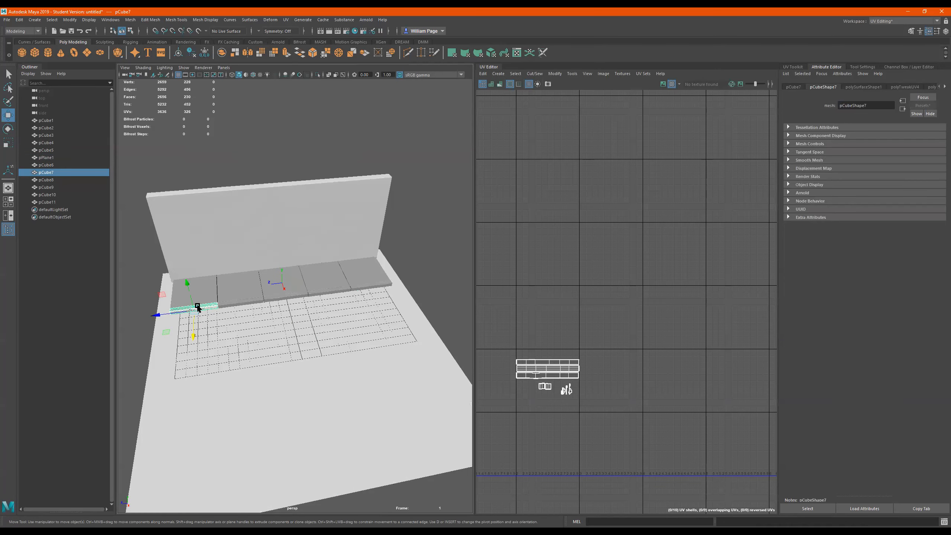
shift+click(268, 303)
shift+click(317, 292)
shift+click(335, 292)
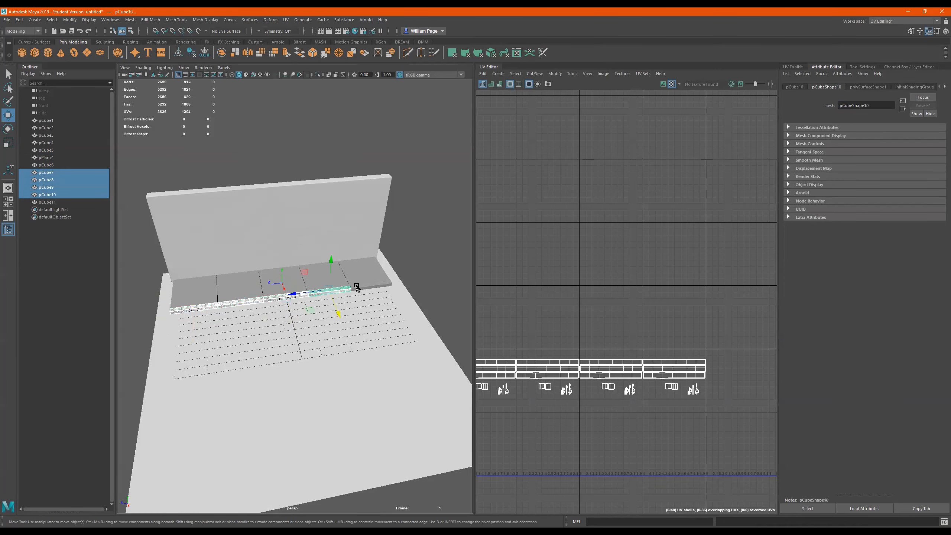
shift+click(385, 285)
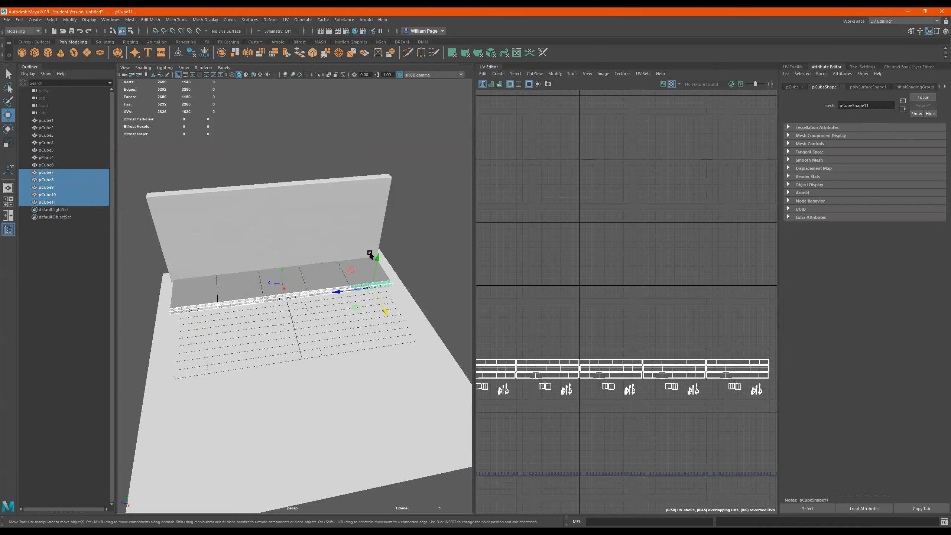
right_click(315, 291)
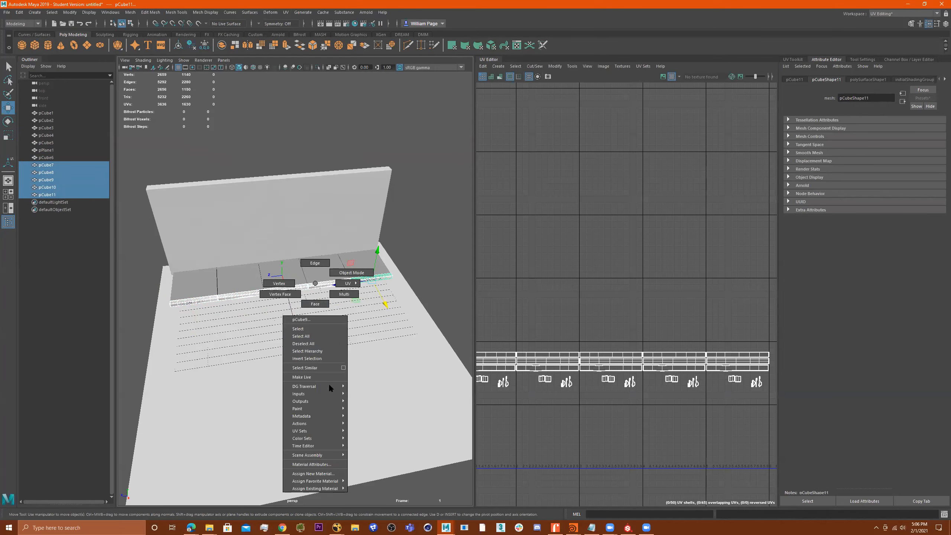
click(320, 474)
click(267, 198)
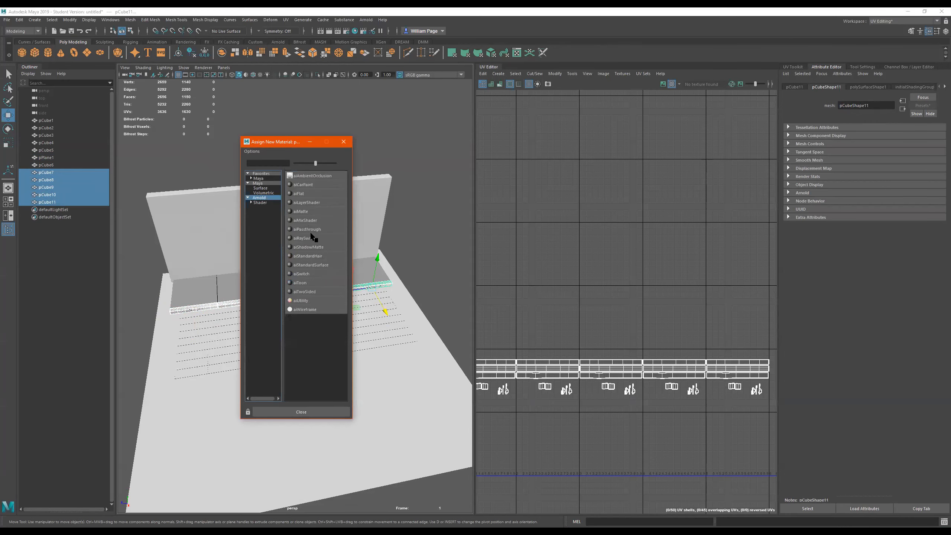
click(311, 265)
click(878, 107)
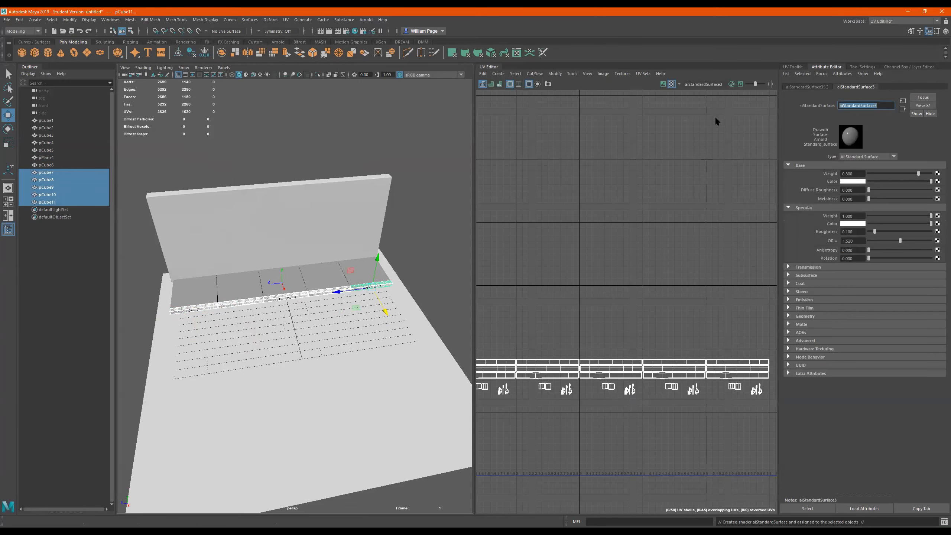
text(c)
key(Return)
Assign one new Arnold aiStandardSurface material to all five slabs and name it sidewalk
click(191, 295)
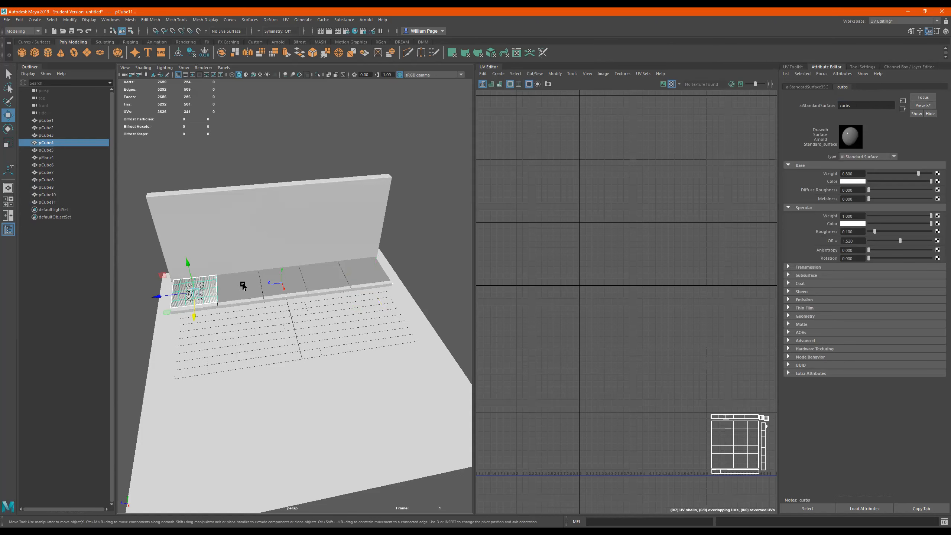
shift+click(240, 289)
shift+click(296, 279)
shift+click(315, 276)
shift+click(362, 270)
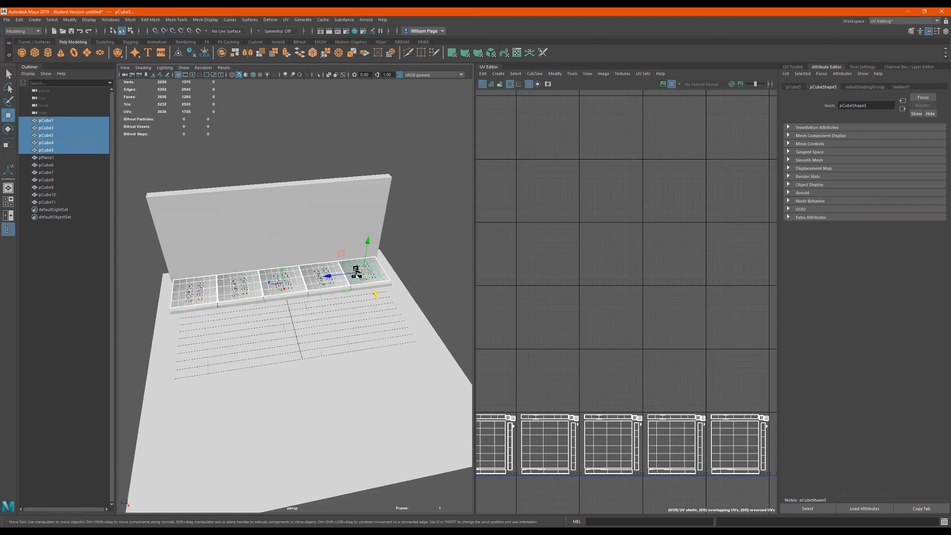
right_click(357, 268)
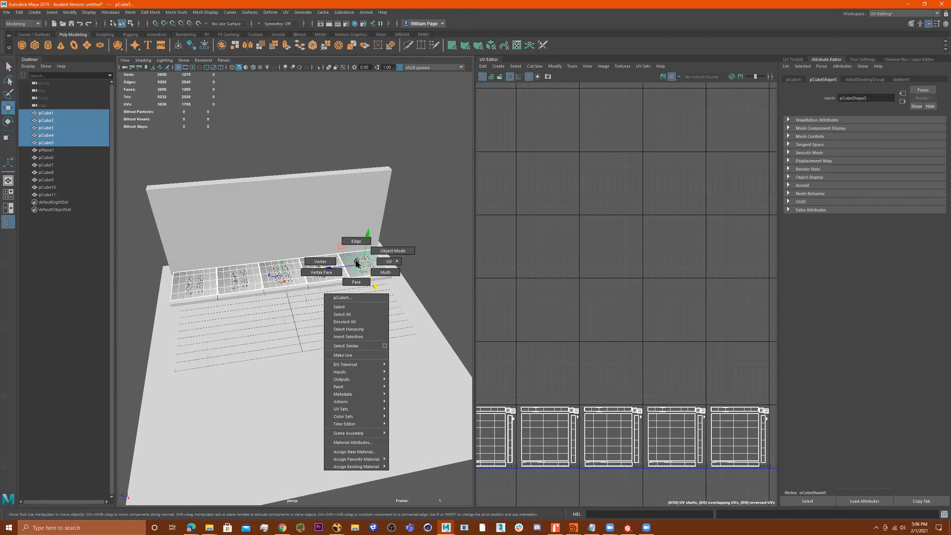
click(371, 452)
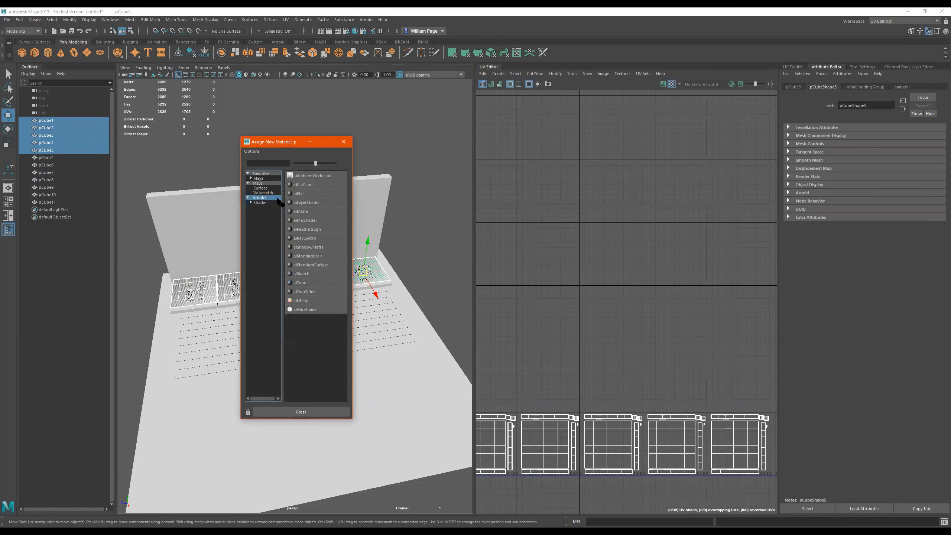
click(312, 265)
double_click(877, 105)
text(sidewalk)
key(Return)
Switch the workspace to Modeling - Standard
alt+drag(301, 288, 321, 292)
scroll(286, 335, down, 4)
alt+drag(286, 334, 316, 294)
alt+right_drag(317, 294, 373, 277)
alt+drag(373, 276, 414, 271)
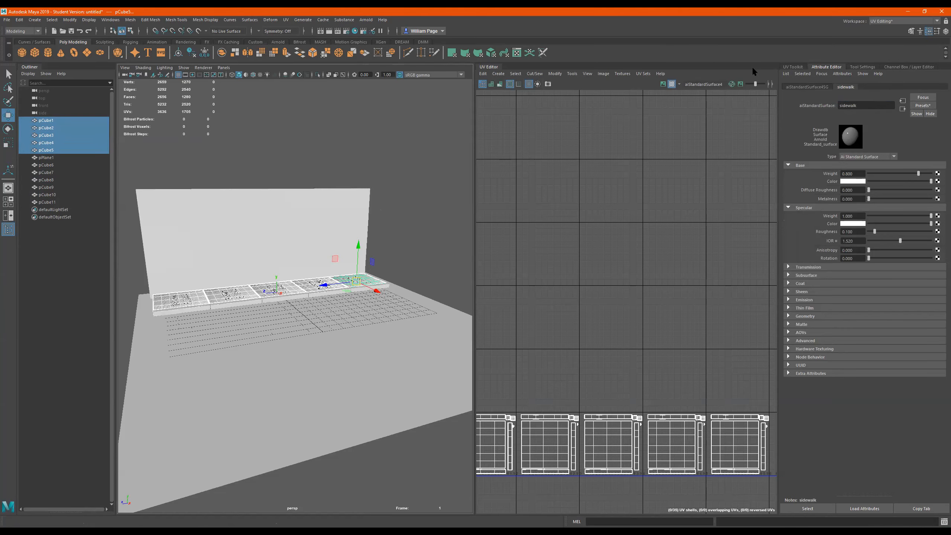
click(896, 21)
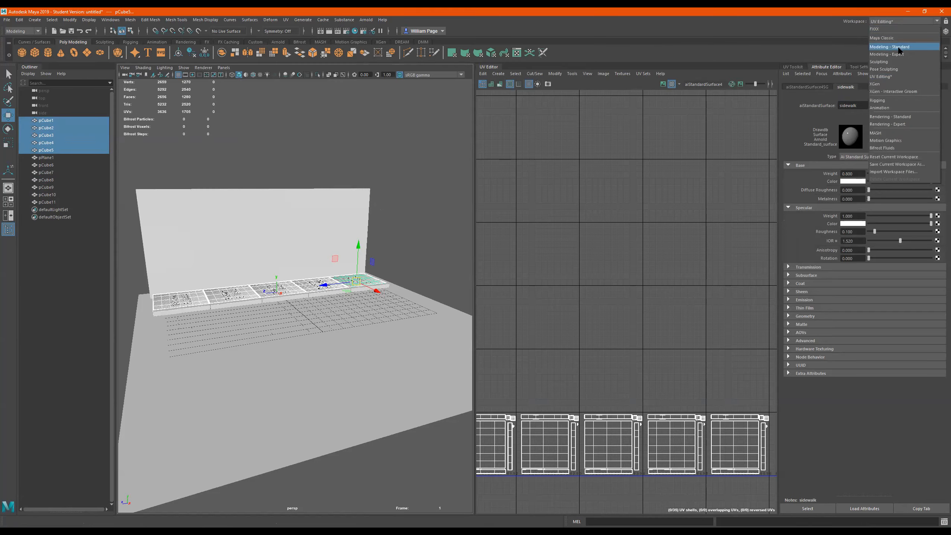
click(898, 47)
Frame the wall and sidewalk, create a camera from that view and rename it Street_Cam_01
alt+right_drag(420, 262, 477, 247)
alt+drag(477, 248, 460, 259)
alt+middle_drag(460, 259, 466, 274)
alt+right_drag(371, 271, 429, 261)
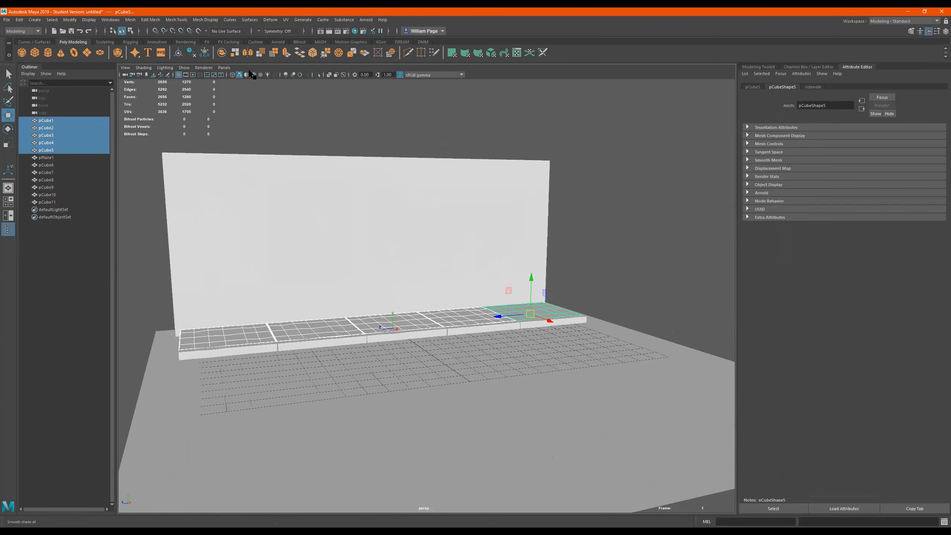
click(125, 68)
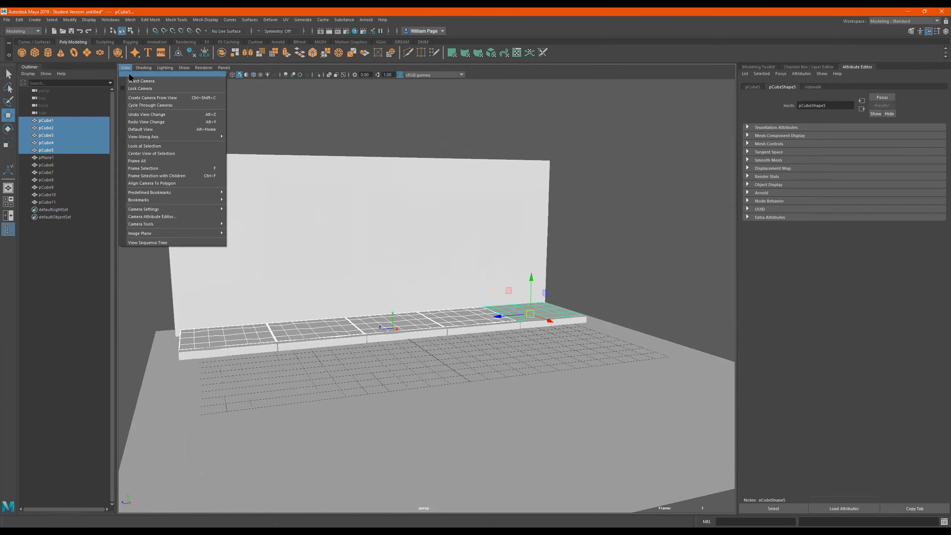
click(138, 98)
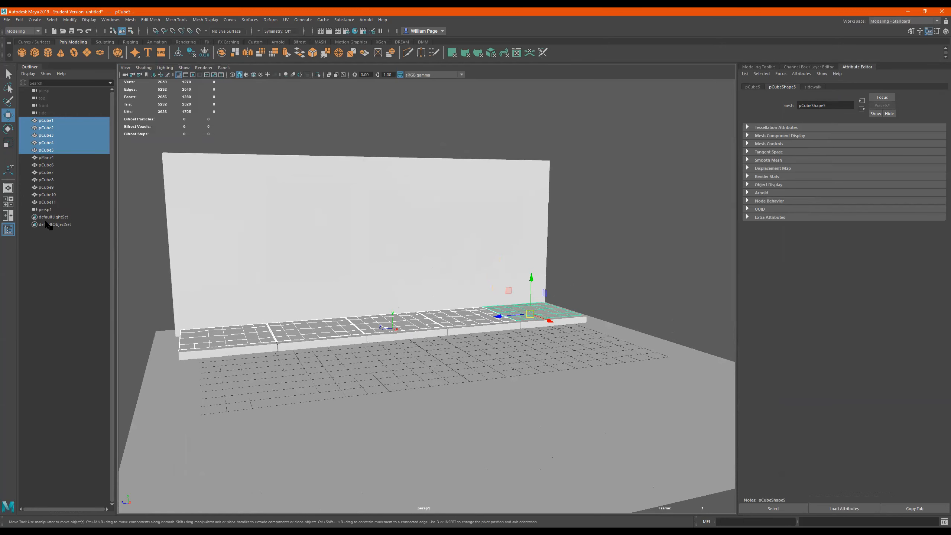
double_click(45, 210)
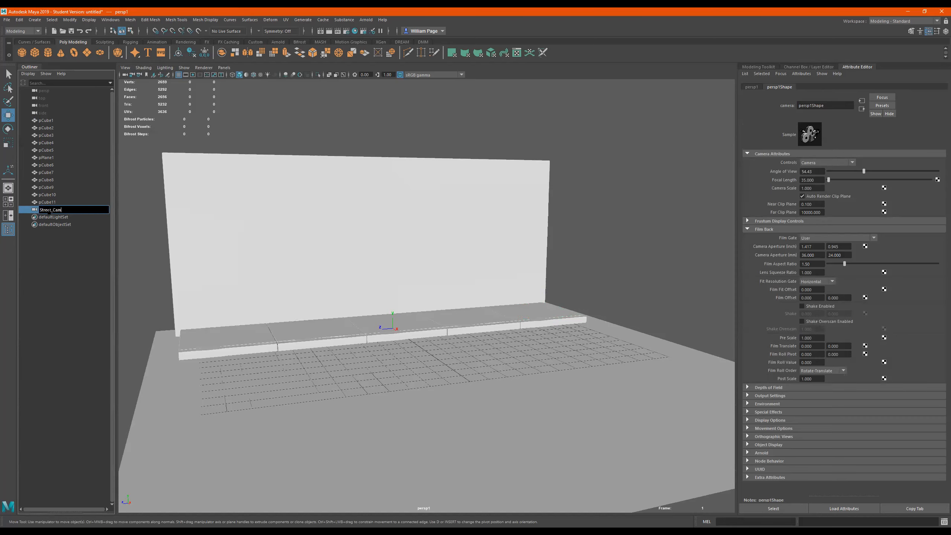
text(Street_Cam_01)
key(Return)
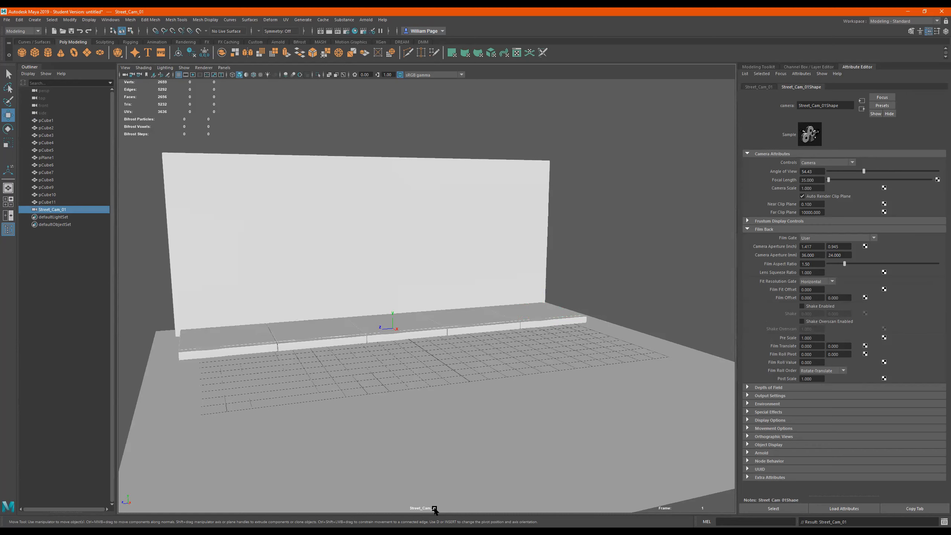
Display the camera gate and frame the wall and sidewalk inside it through Street_Cam_01
alt+drag(396, 328, 391, 324)
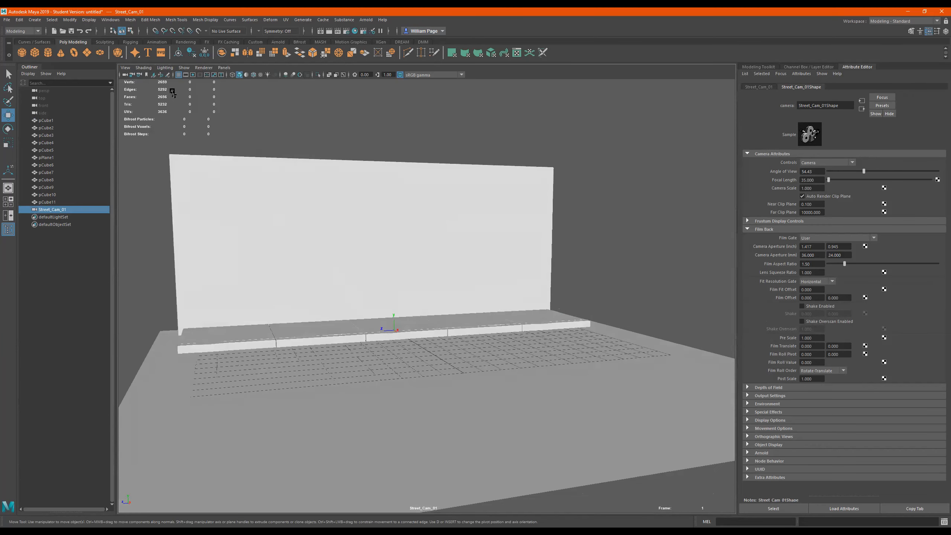
click(193, 75)
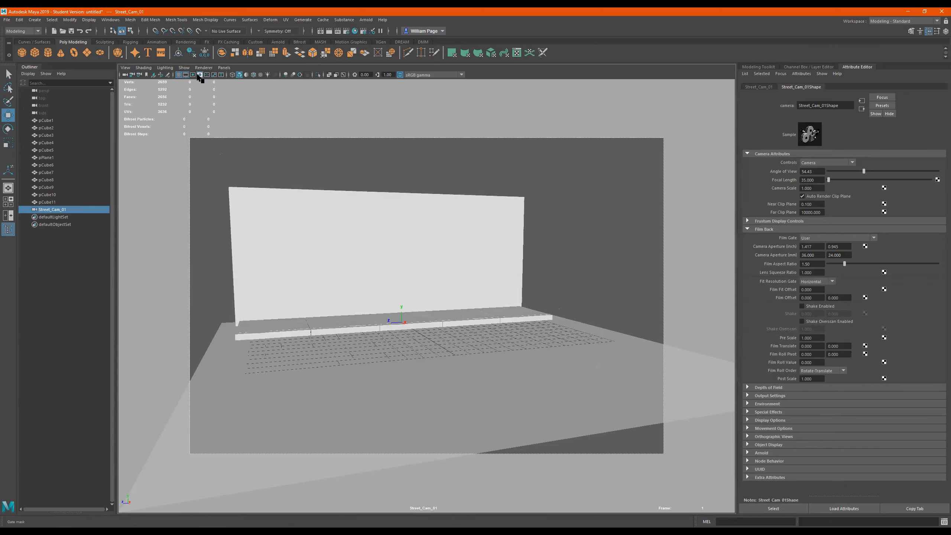
alt+right_drag(339, 271, 378, 260)
alt+middle_drag(377, 260, 392, 280)
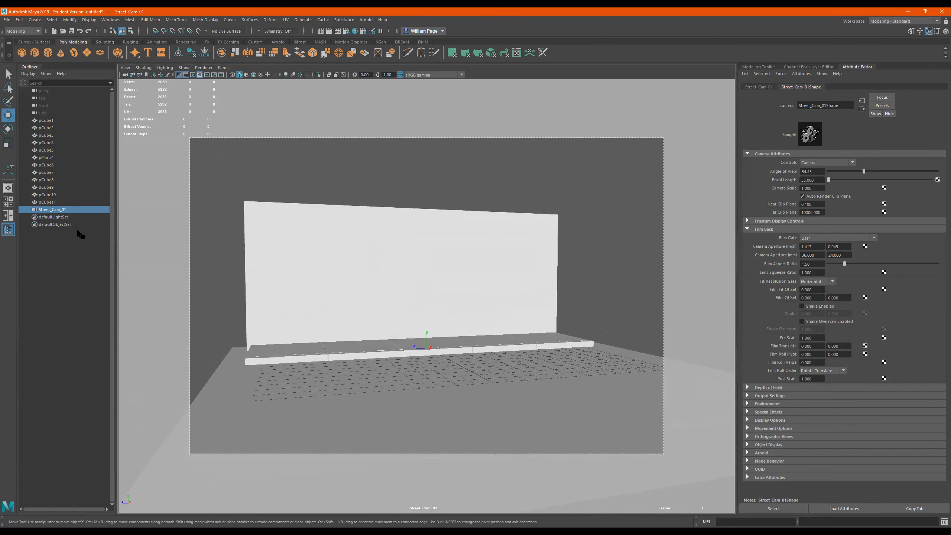
Duplicate Street_Cam_01, then reframe the original to a higher angle from the opposite end of the wall
key(ctrl+d)
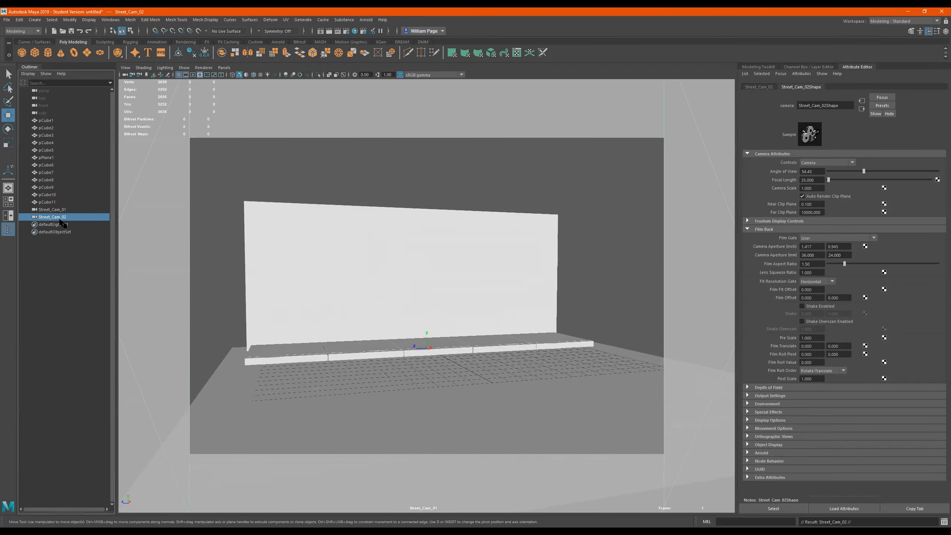
click(125, 75)
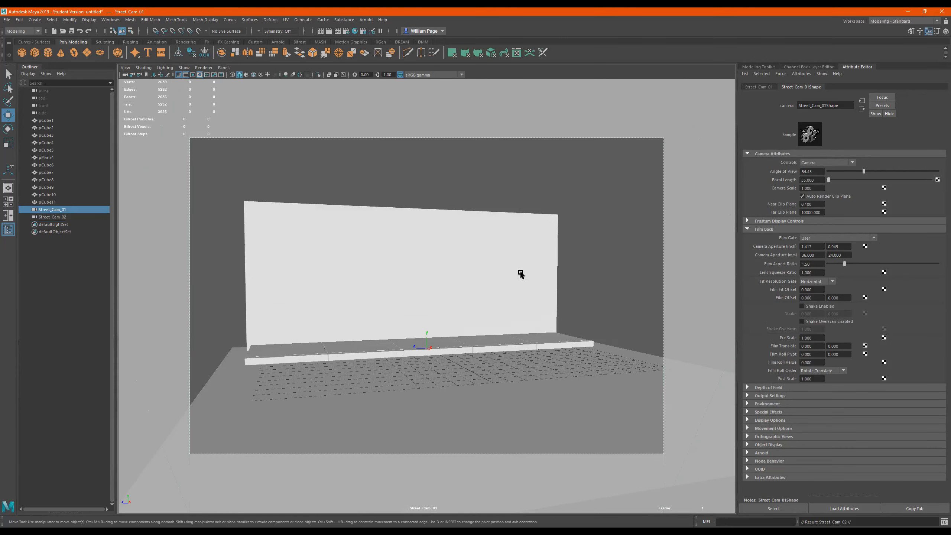
alt+drag(532, 294, 476, 301)
alt+middle_drag(476, 300, 463, 287)
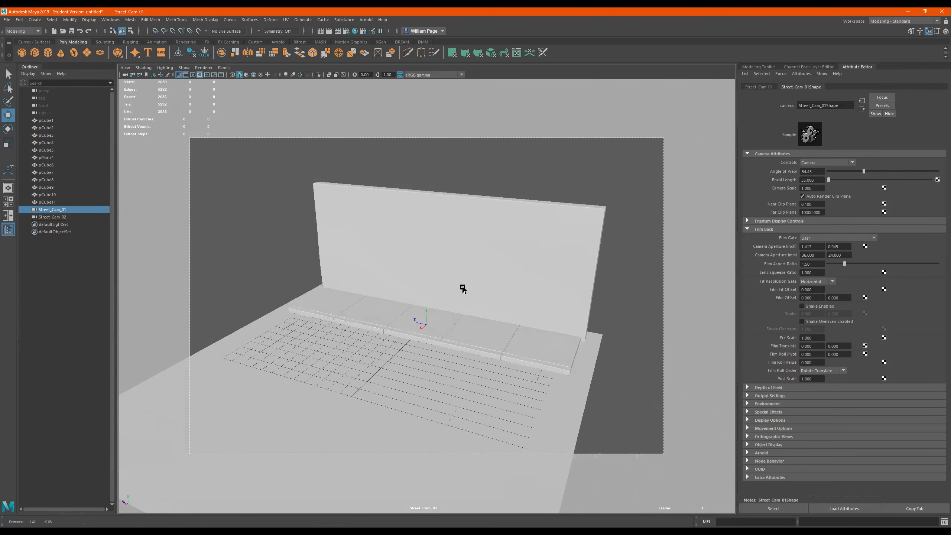
mouse_move(463, 287)
alt+mouse_down()
mouse_move(453, 247)
mouse_move(453, 303)
mouse_move(463, 302)
alt+mouse_up()
alt+middle_drag(463, 301, 470, 297)
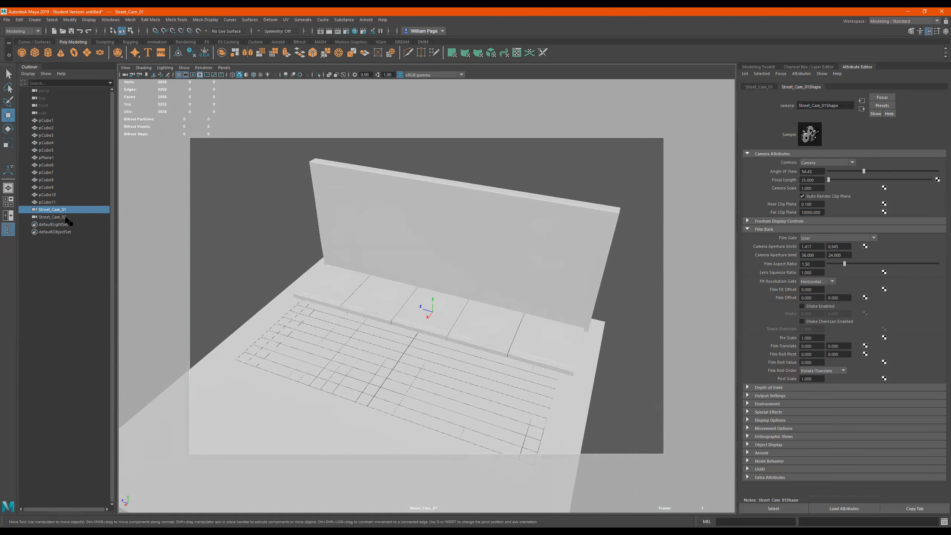
Compare the framing of Street_Cam_01 and Street_Cam_02 by looking through each camera, ending on Street_Cam_01
click(52, 217)
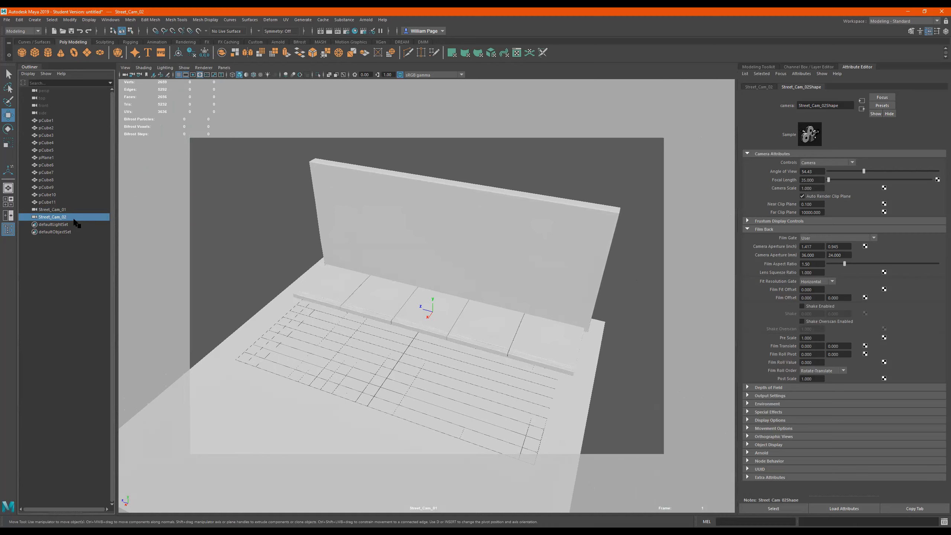
click(125, 77)
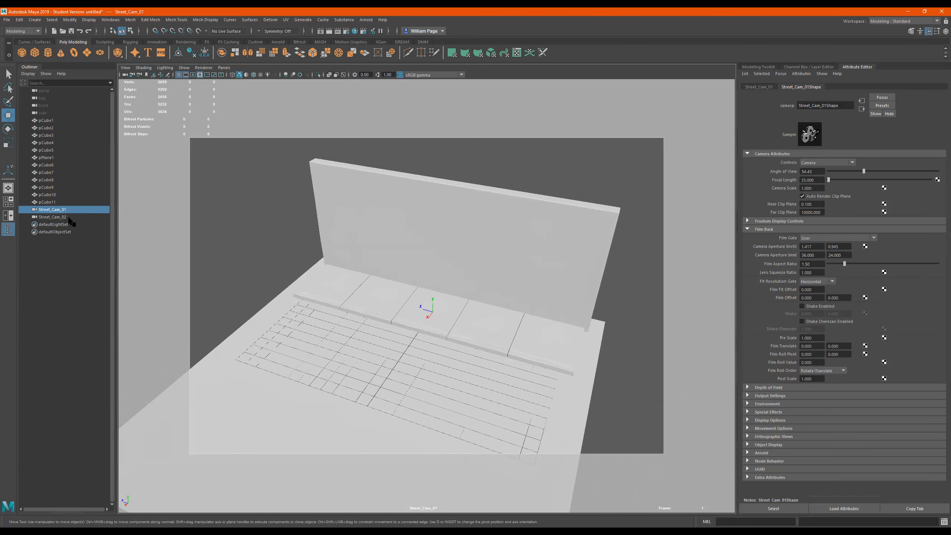
click(224, 68)
mouse_move(254, 77)
click(312, 75)
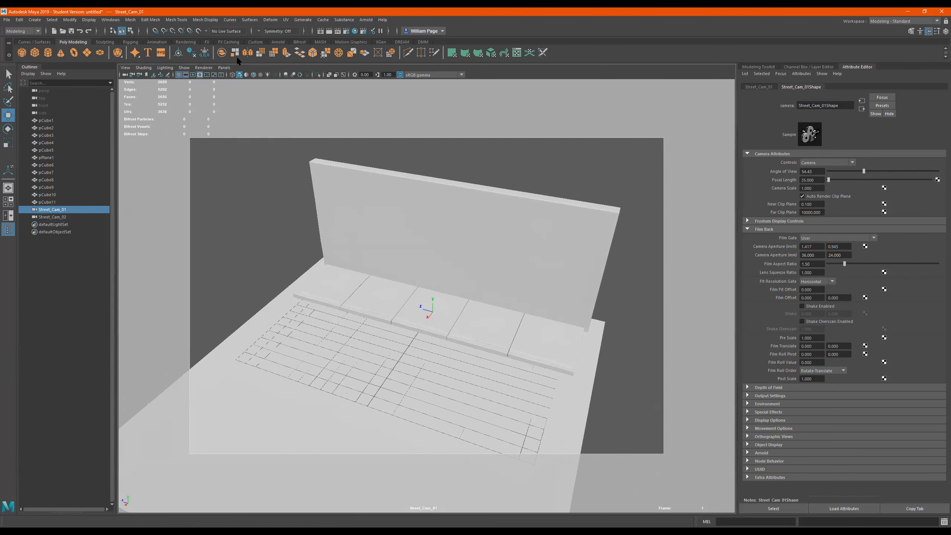
click(222, 66)
click(320, 82)
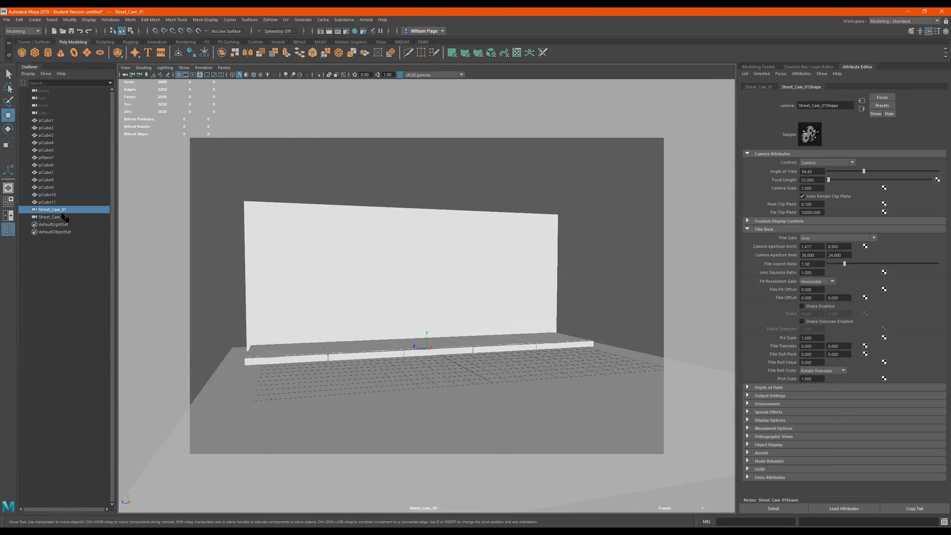
click(224, 68)
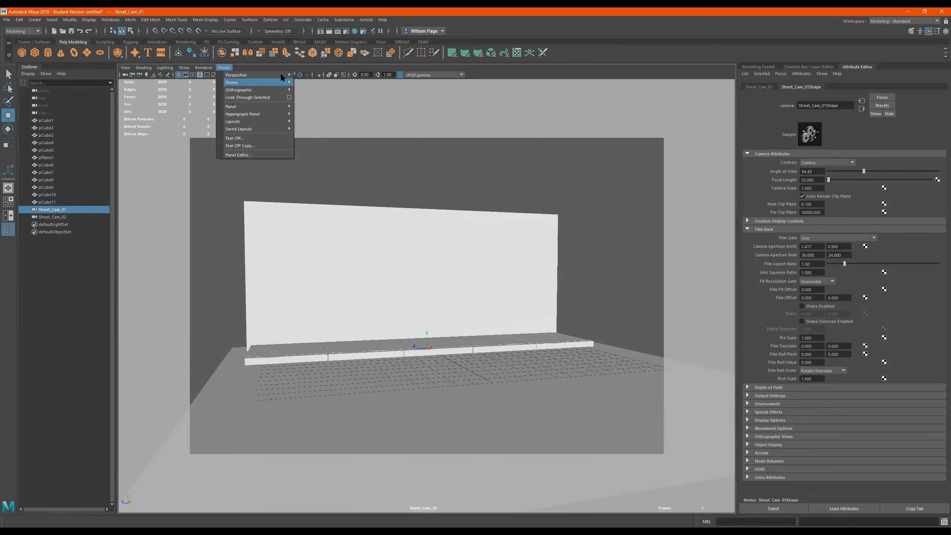
mouse_move(280, 75)
click(325, 75)
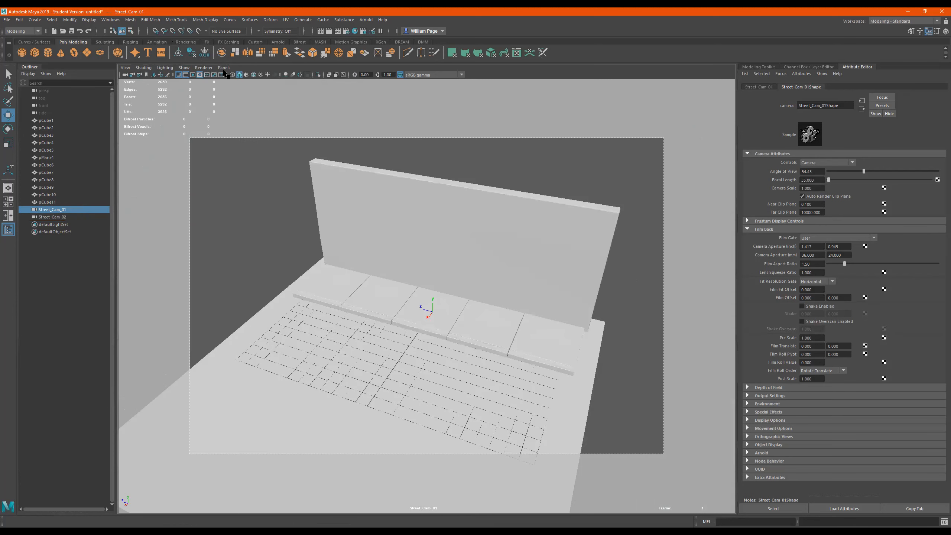
Duplicate Street_Cam_02, look through the copy and reframe it to a straight-on view of the wall
click(67, 216)
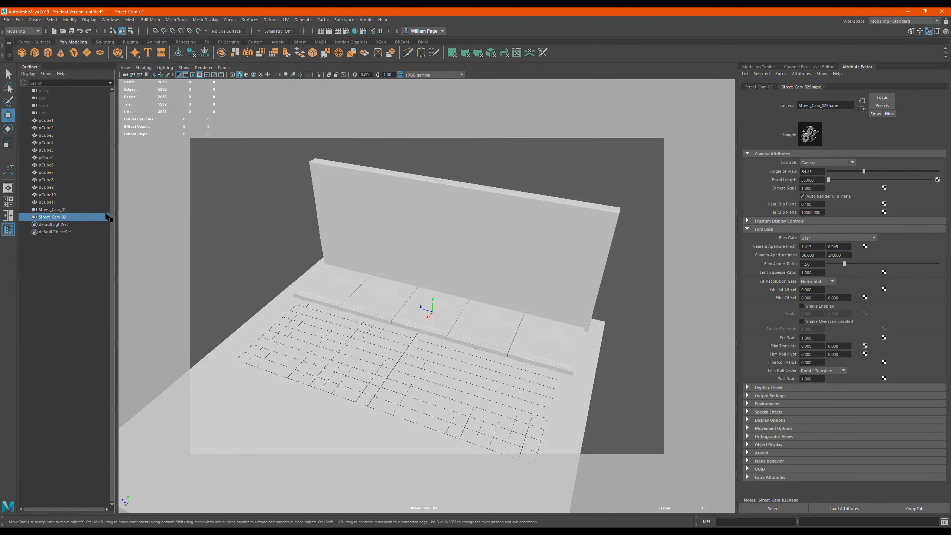
key(ctrl+d)
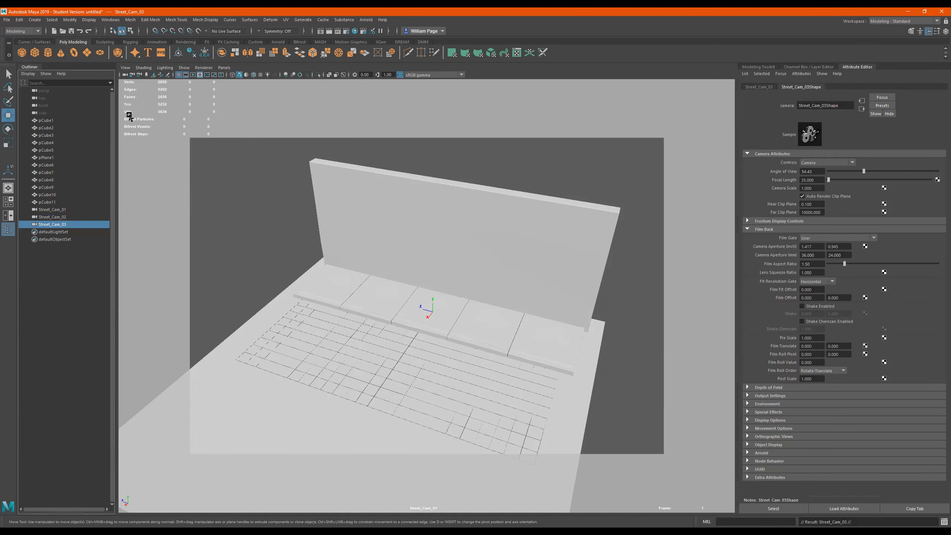
click(125, 76)
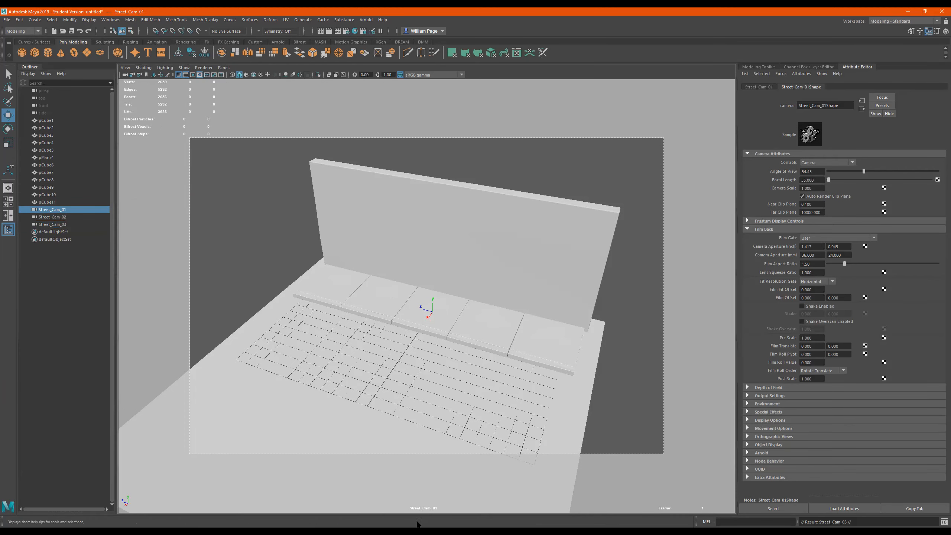
click(60, 225)
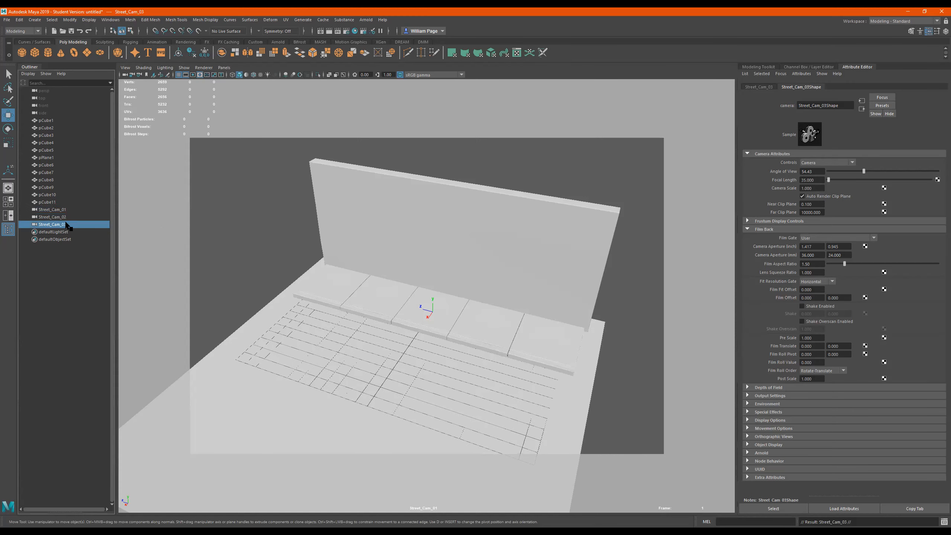
click(224, 68)
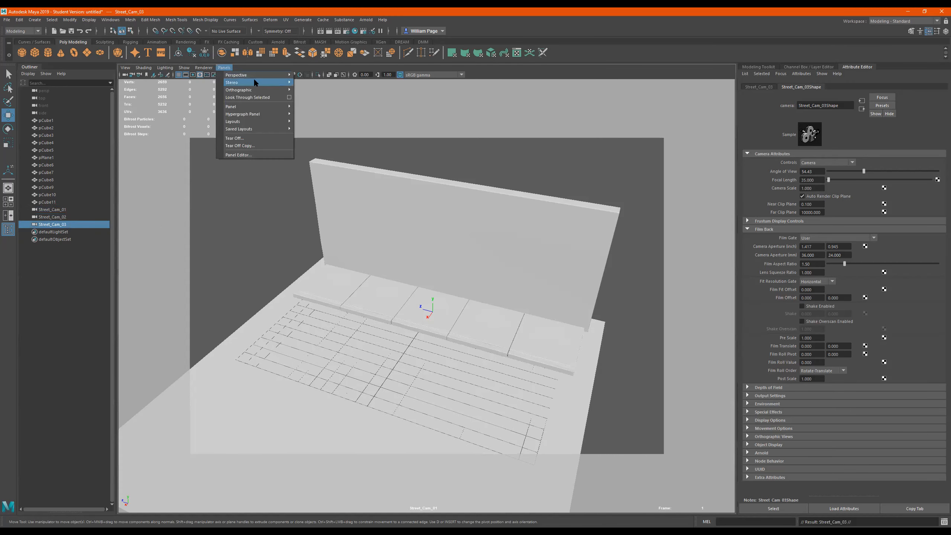
click(256, 97)
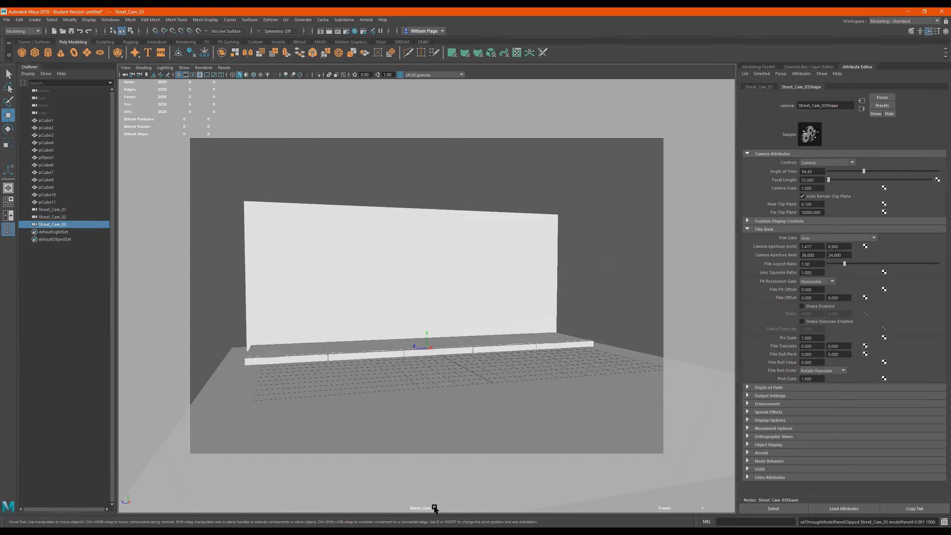
mouse_move(505, 340)
alt+mouse_down()
mouse_move(480, 343)
mouse_move(491, 341)
alt+mouse_up()
alt+middle_drag(490, 340, 503, 323)
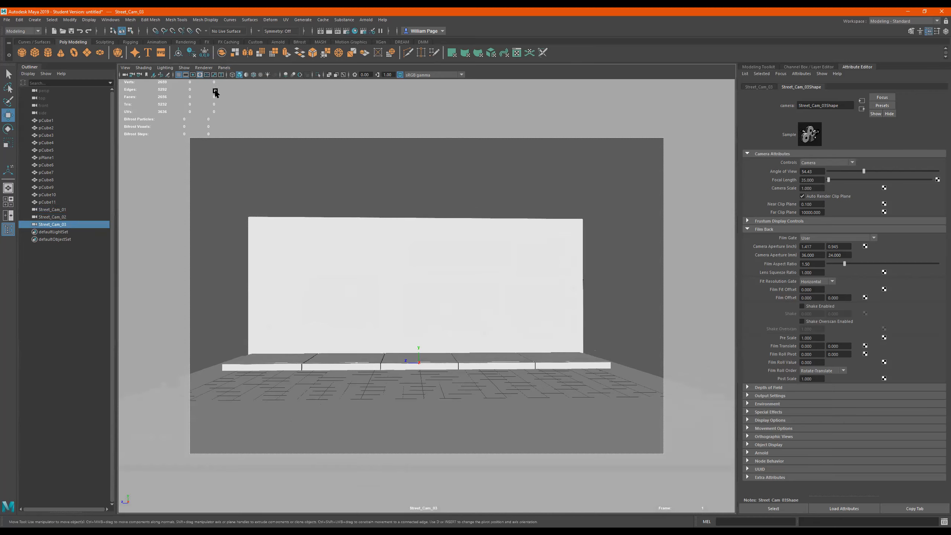
Return the viewport to the default persp camera
click(233, 68)
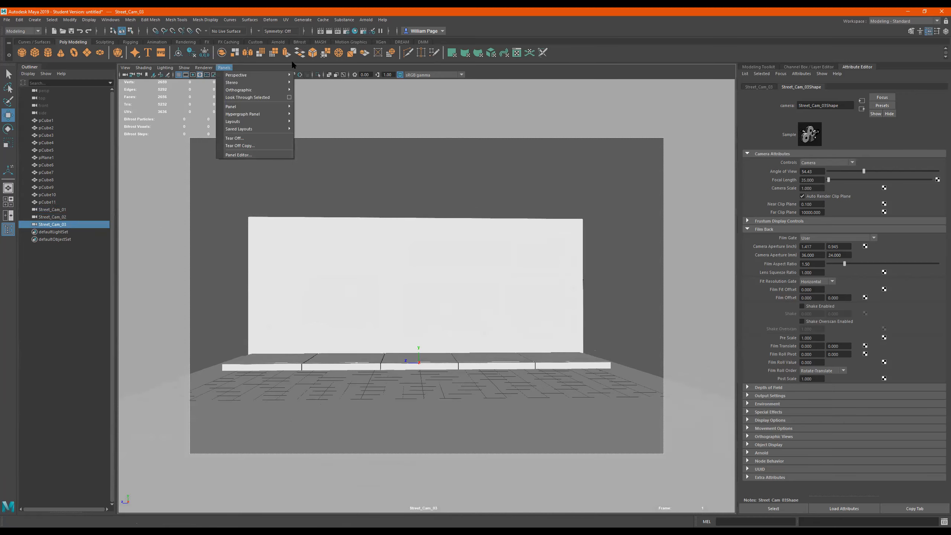
click(292, 62)
click(232, 69)
mouse_move(262, 75)
click(327, 96)
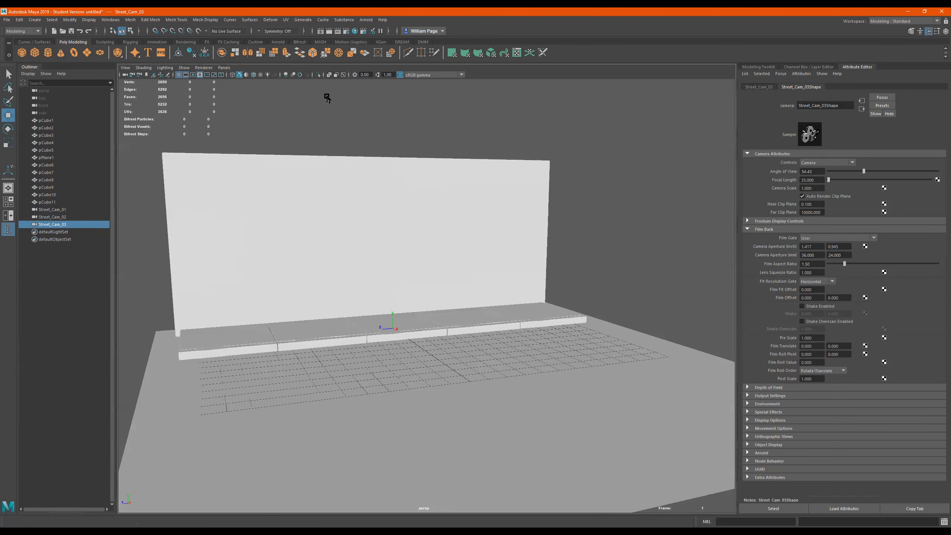
Select all meshes and the three street cameras and start an Export Selection with the Desktop as the destination folder
alt+right_drag(400, 256, 217, 286)
alt+drag(435, 288, 513, 307)
alt+drag(581, 259, 457, 196)
drag(482, 136, 523, 170)
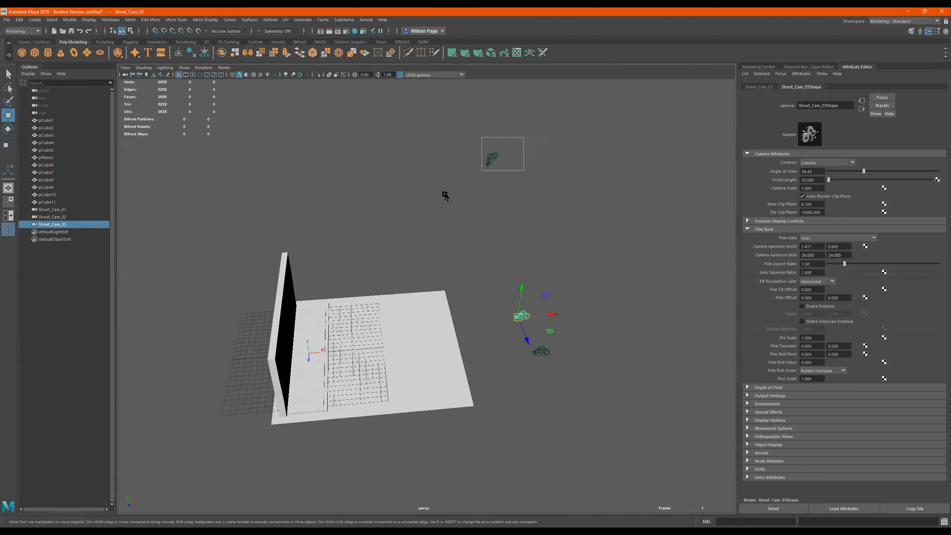
alt+drag(609, 319, 528, 318)
drag(649, 118, 192, 513)
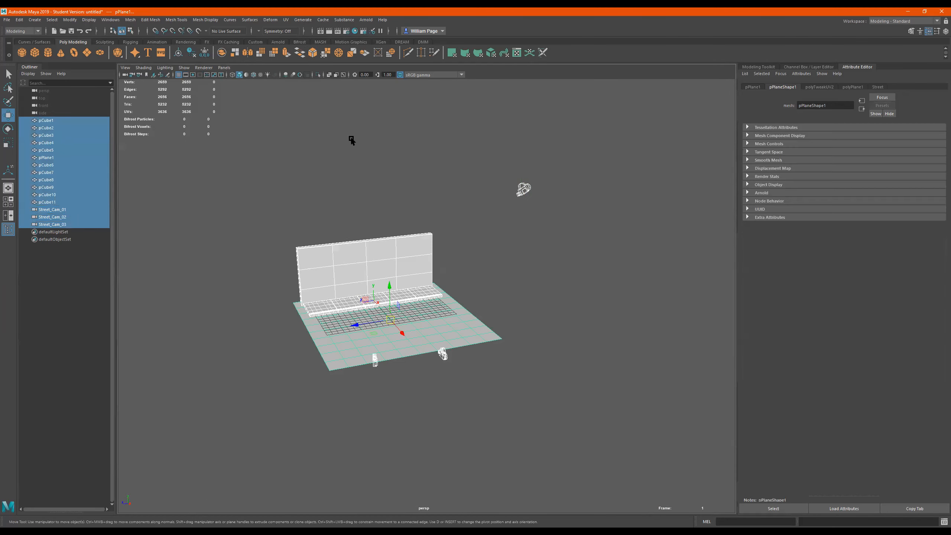
click(6, 19)
click(6, 19)
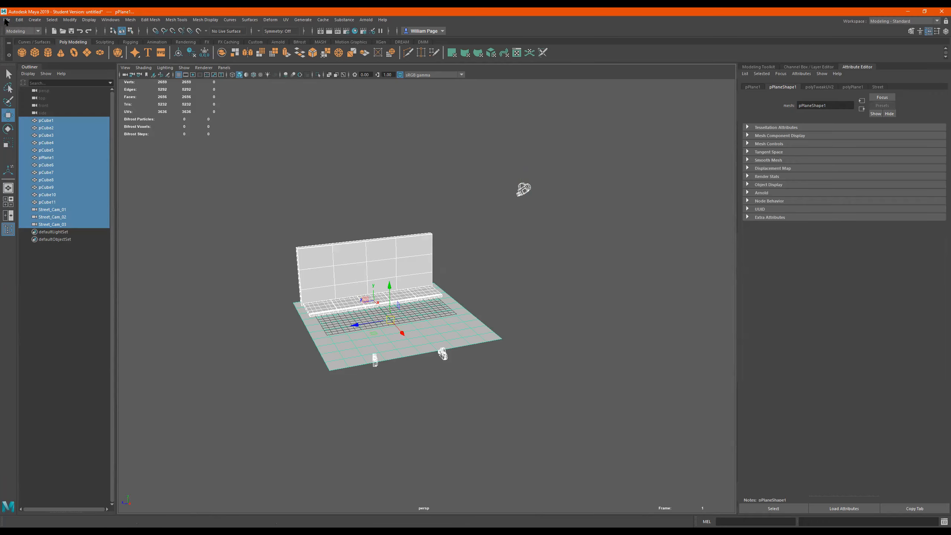
click(6, 19)
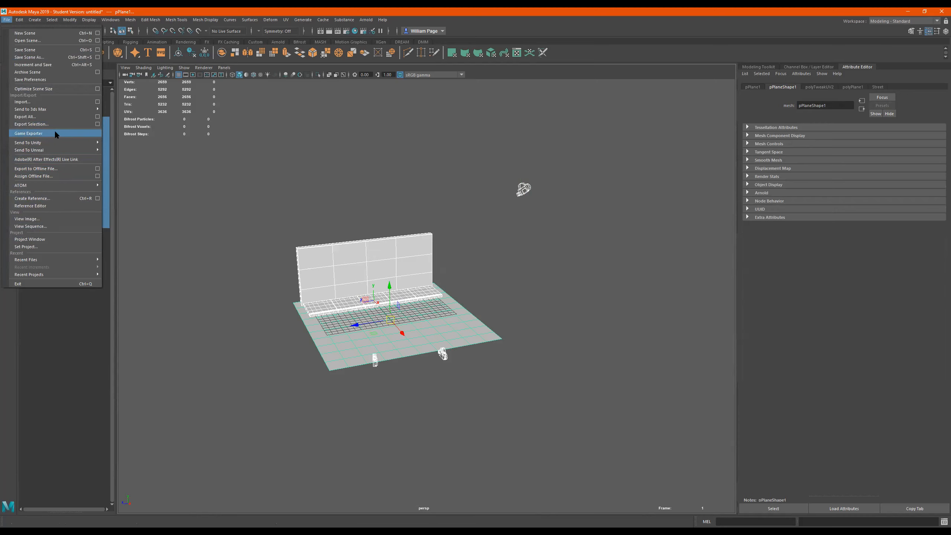
click(67, 125)
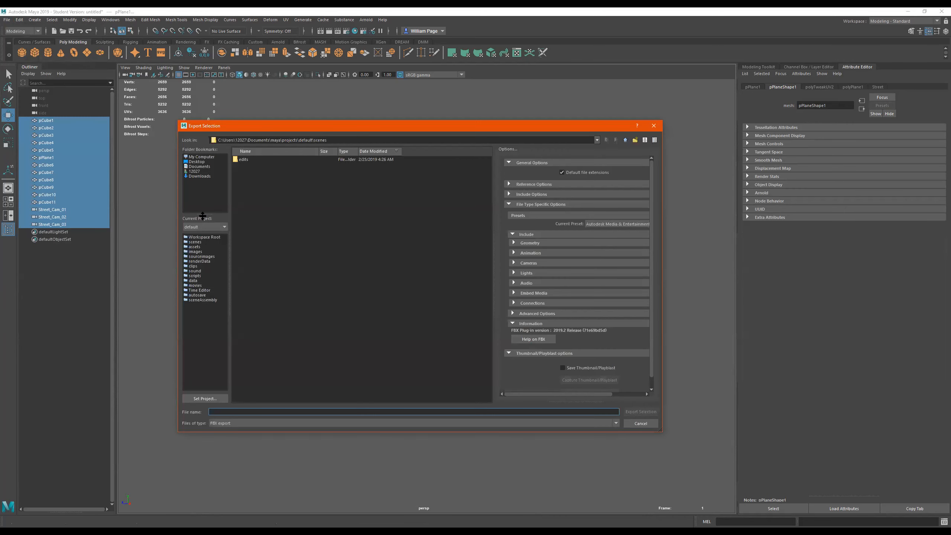
click(198, 163)
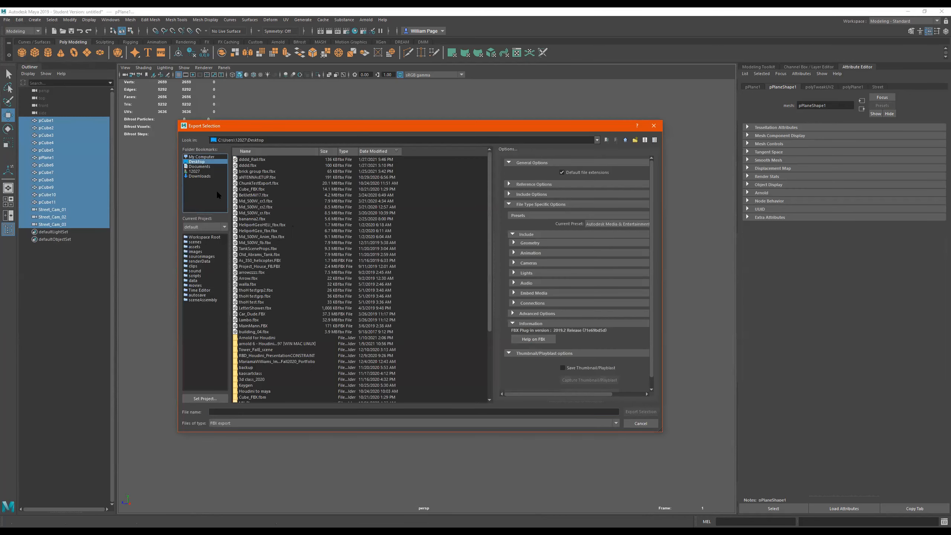
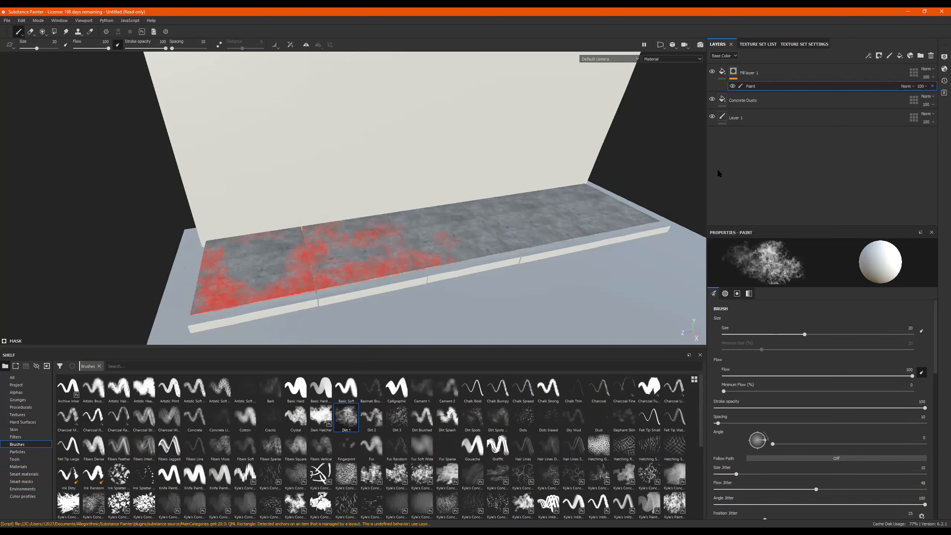
Examine Fill layer 1's red base color and its painted mask on the concrete floor
click(727, 75)
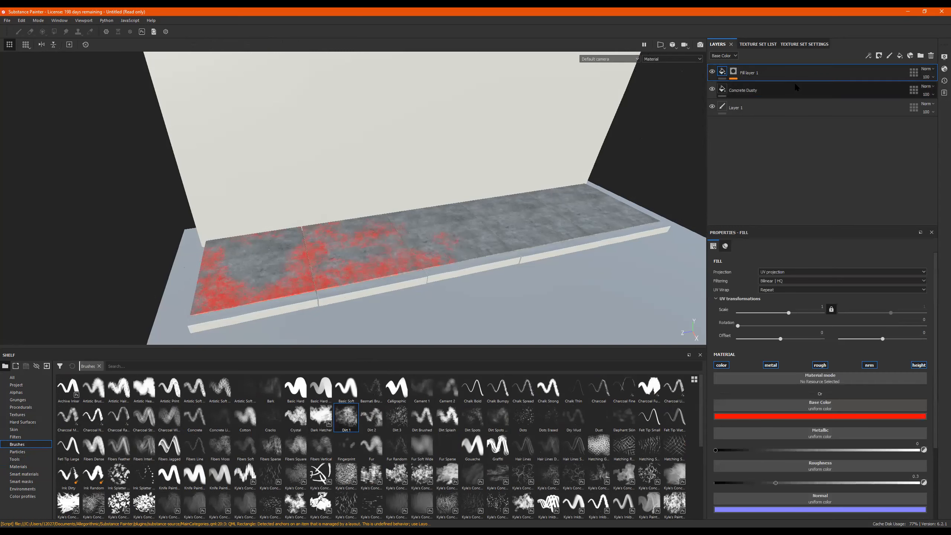
click(820, 415)
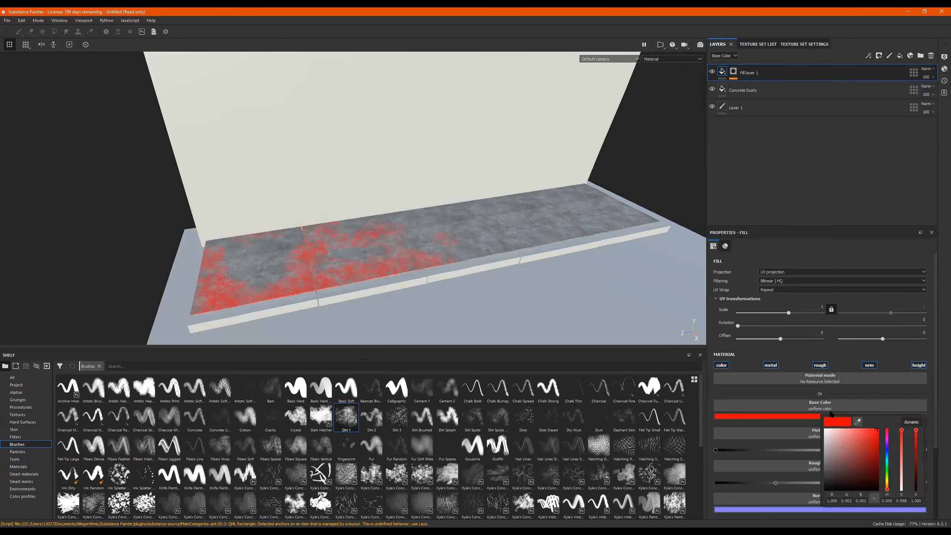
mouse_move(862, 448)
mouse_down()
mouse_move(879, 448)
mouse_move(876, 433)
mouse_move(868, 480)
mouse_move(883, 417)
mouse_up()
click(890, 392)
alt+drag(371, 276, 367, 281)
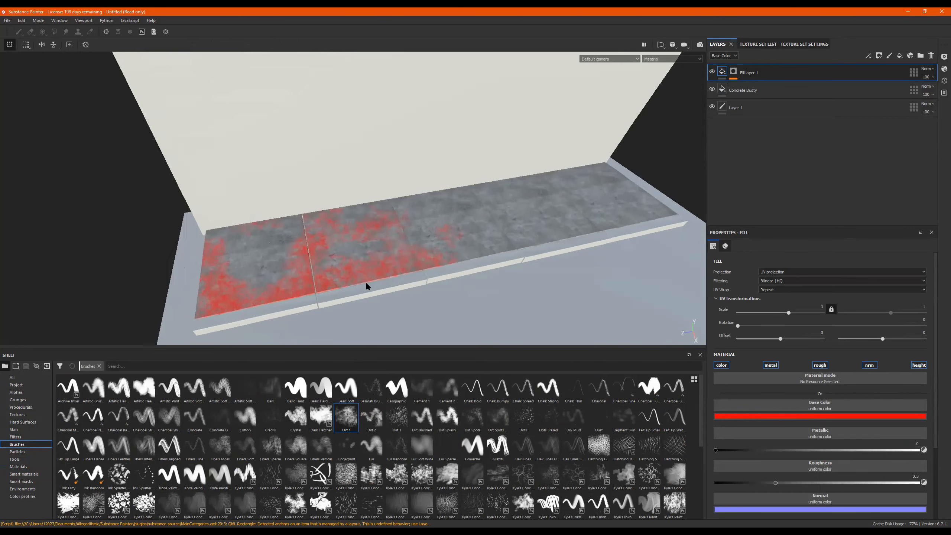
scroll(411, 233, up, 1)
alt+middle_drag(412, 233, 462, 204)
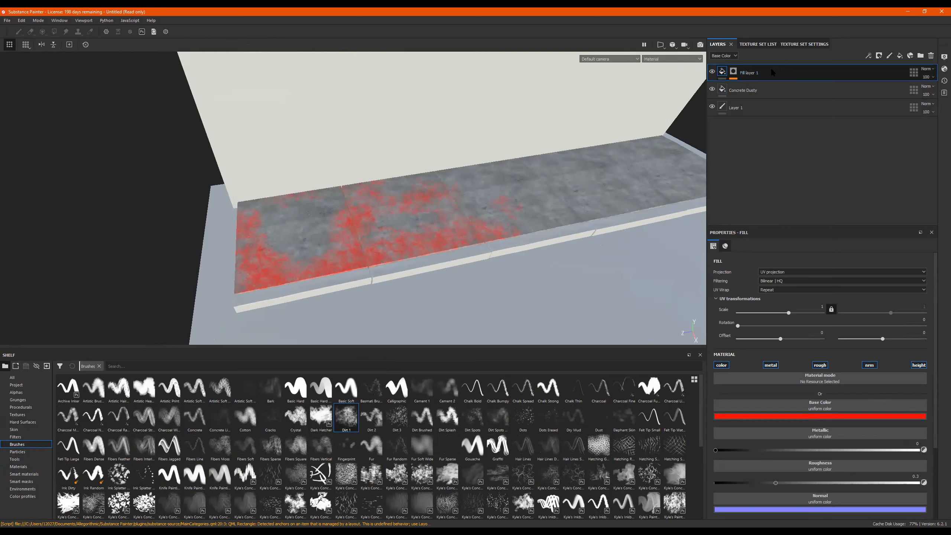
click(734, 72)
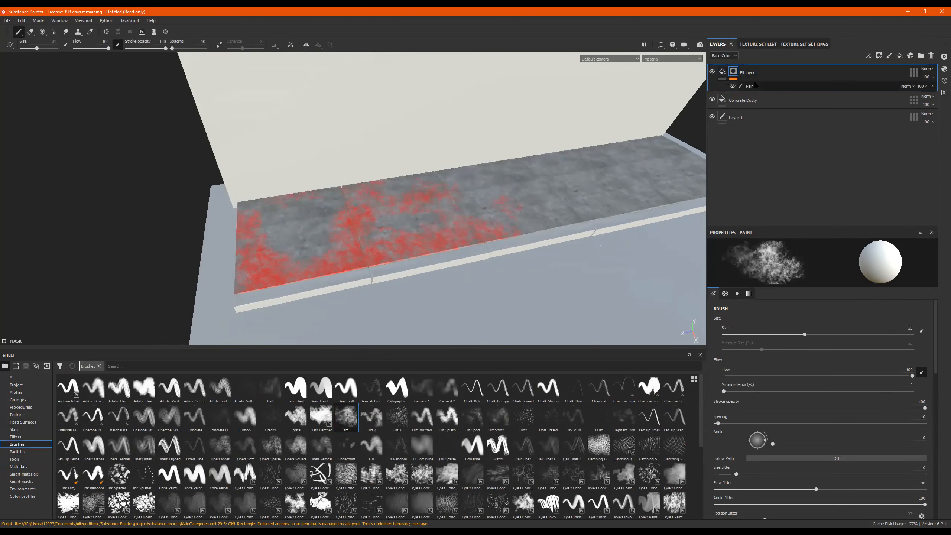
alt+drag(472, 218, 460, 212)
mouse_move(440, 224)
alt+middle_down()
mouse_move(421, 232)
mouse_move(423, 219)
alt+middle_up()
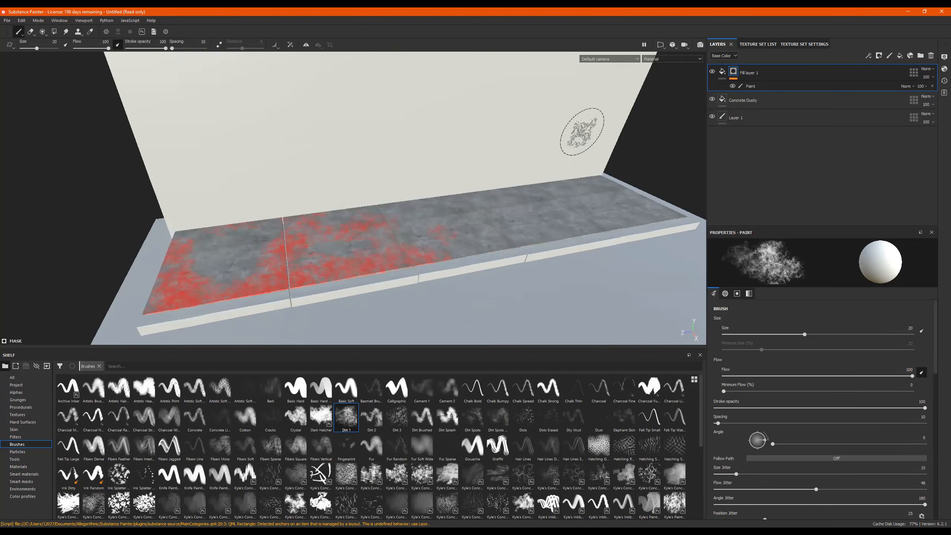
click(861, 87)
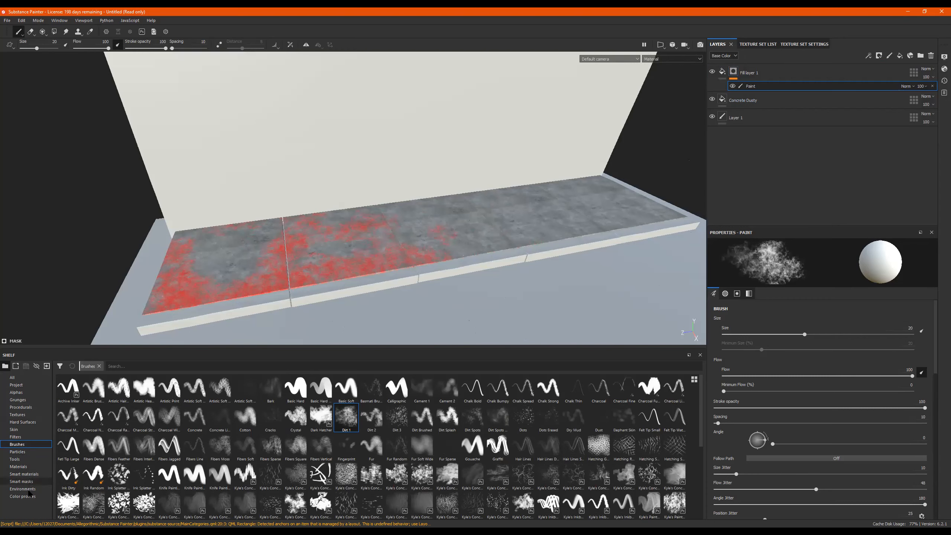
Show the smart masks in the shelf and hide Fill layer 1
click(22, 482)
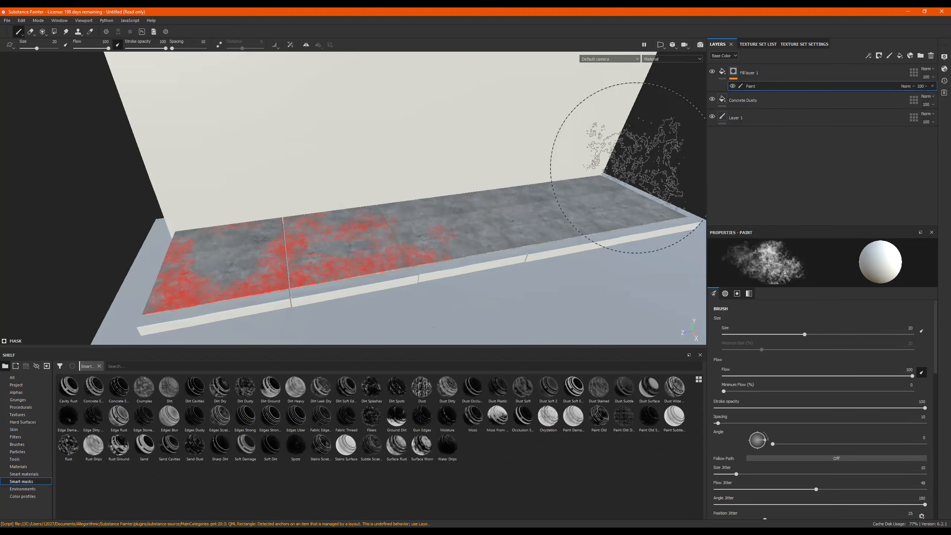
click(713, 72)
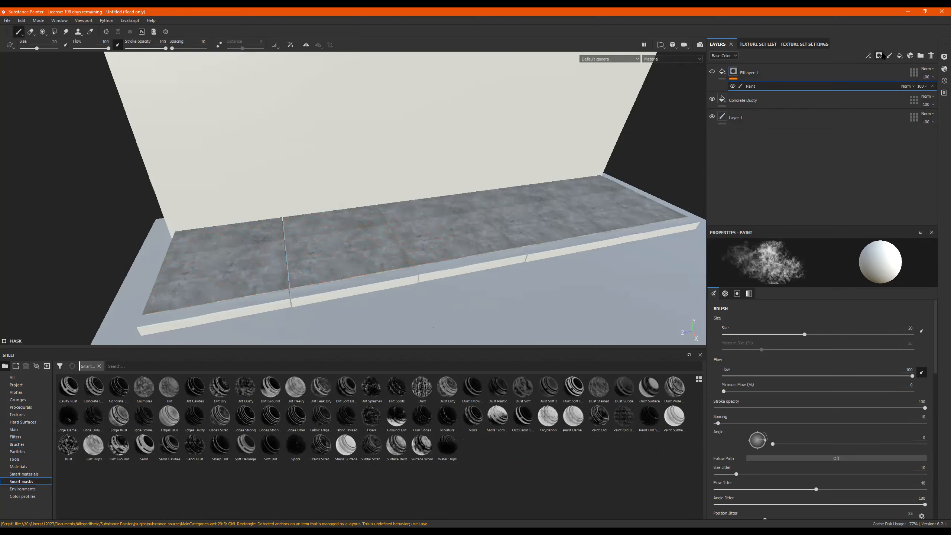
Add a fill layer named blue above Fill layer 1 and set its base color to bright blue
click(900, 56)
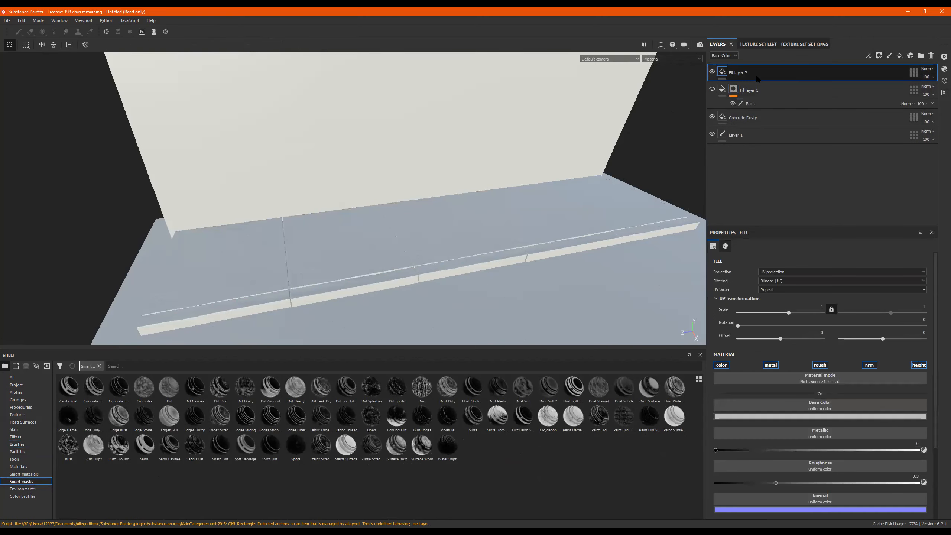
double_click(746, 73)
text(blue)
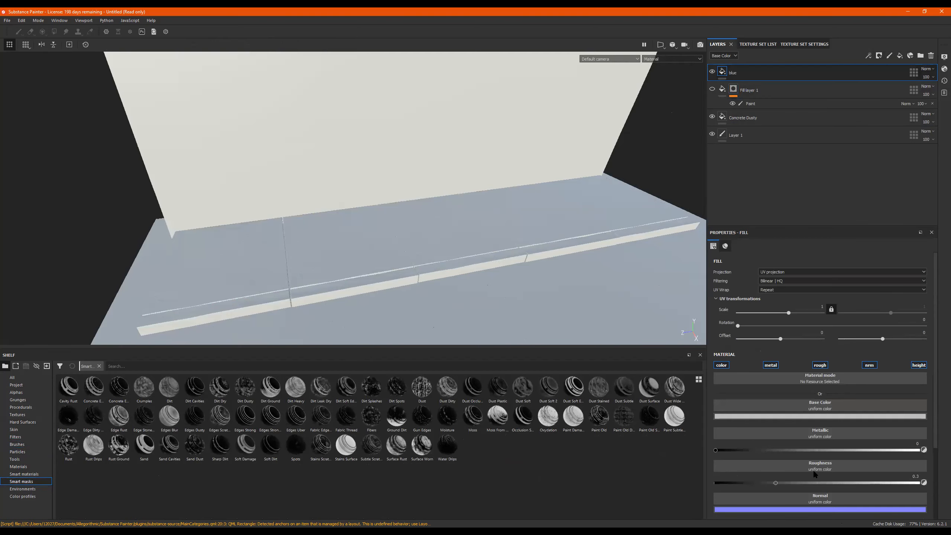
click(799, 418)
drag(829, 439, 866, 455)
click(472, 258)
scroll(465, 253, down, 1)
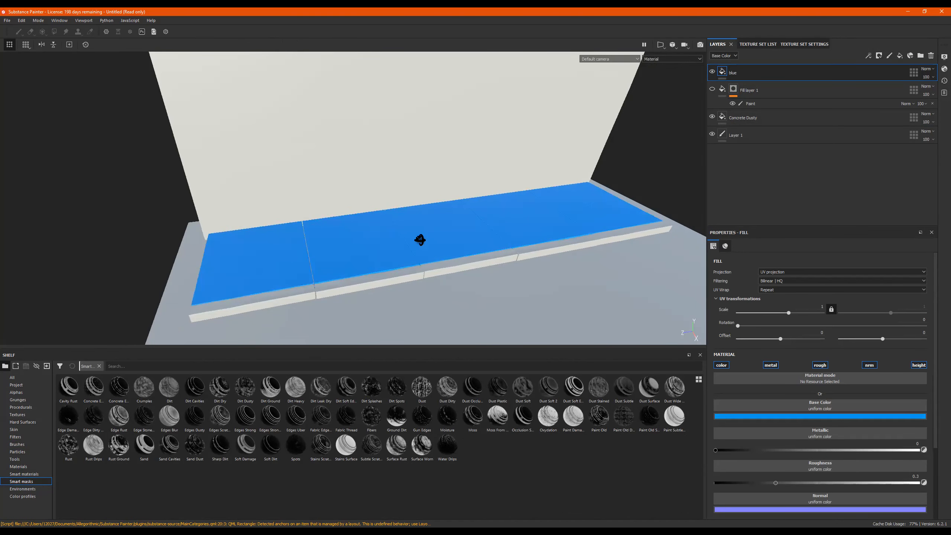
Apply the Dirt Dusty smart mask to the blue layer
alt+drag(401, 268, 392, 280)
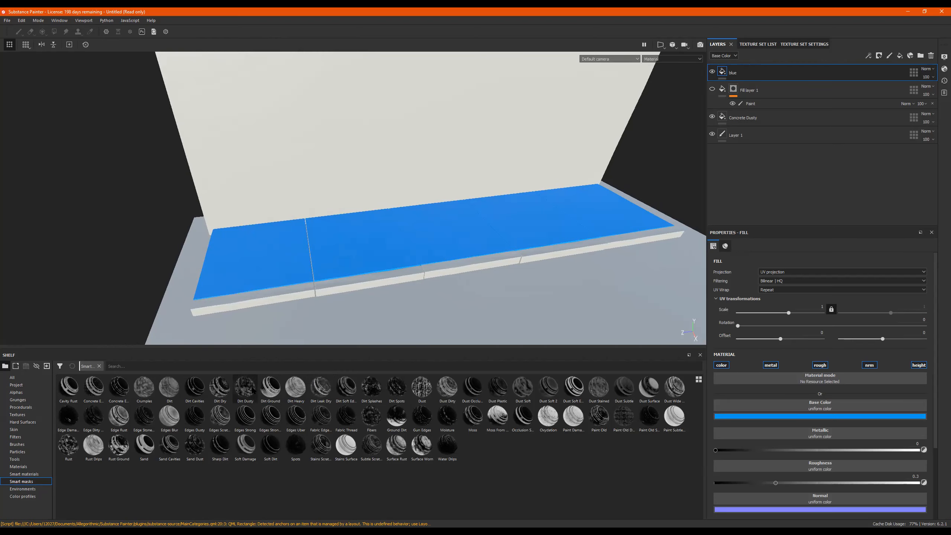
drag(244, 389, 734, 77)
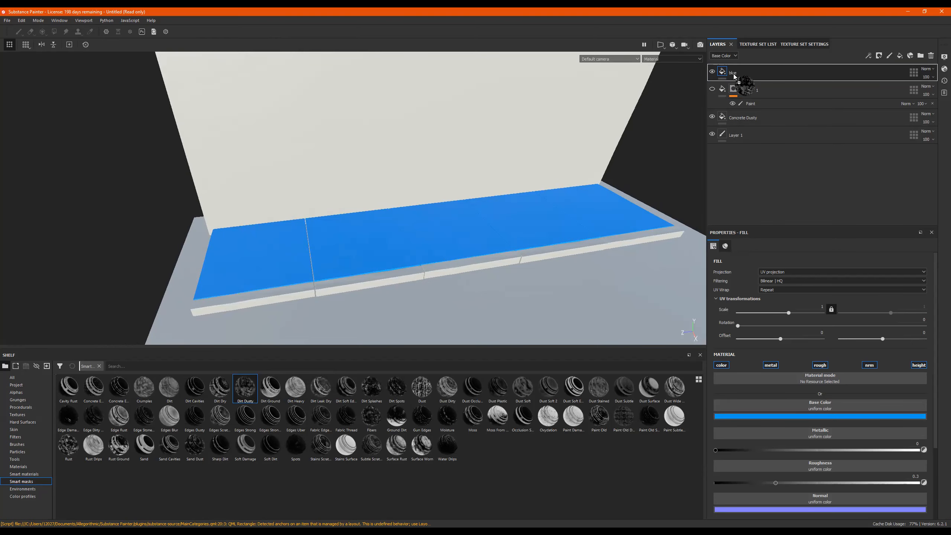
drag(734, 77, 734, 77)
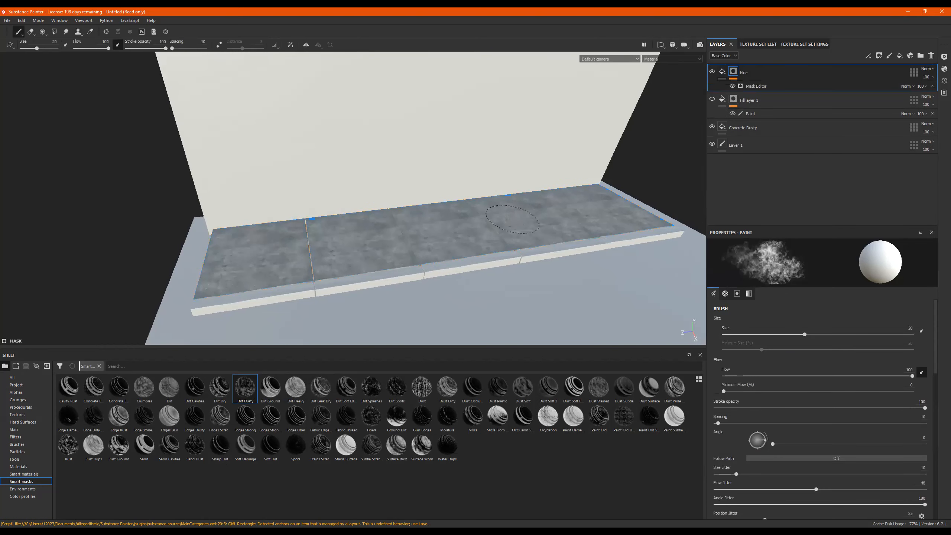
mouse_move(515, 225)
alt+mouse_down()
mouse_move(375, 242)
mouse_move(395, 229)
mouse_move(445, 273)
mouse_move(387, 260)
mouse_move(427, 224)
alt+mouse_up()
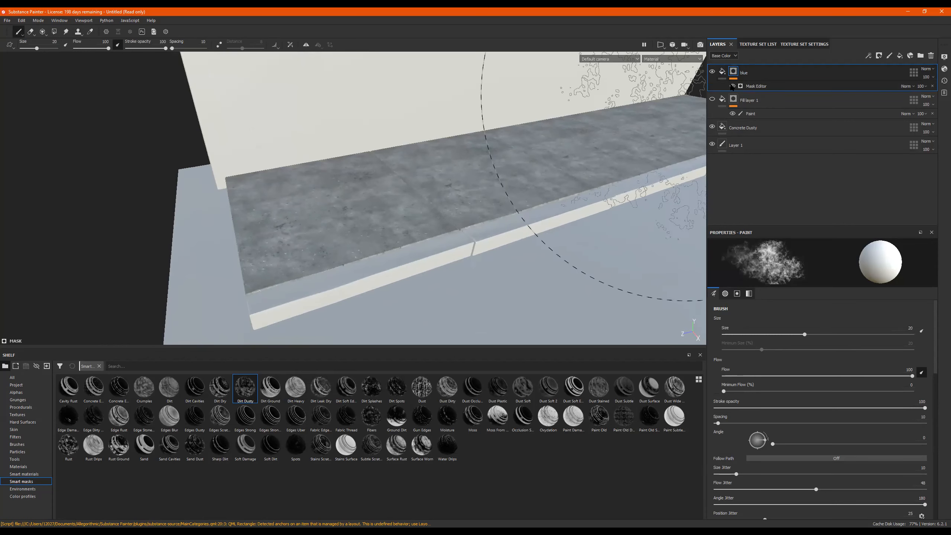
Review the blue layer's fill properties and the Mask Editor generator parameters of its mask
click(757, 86)
drag(823, 321, 758, 325)
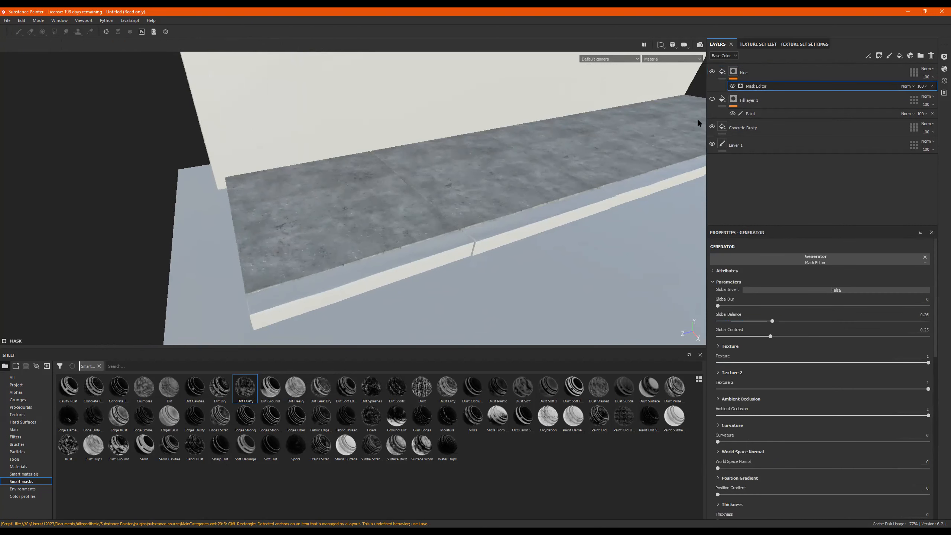
click(722, 73)
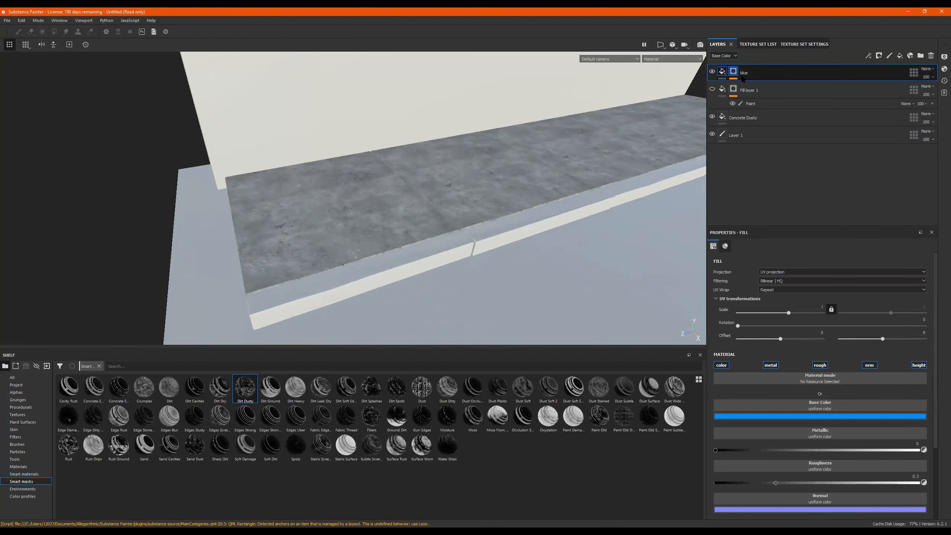
click(734, 72)
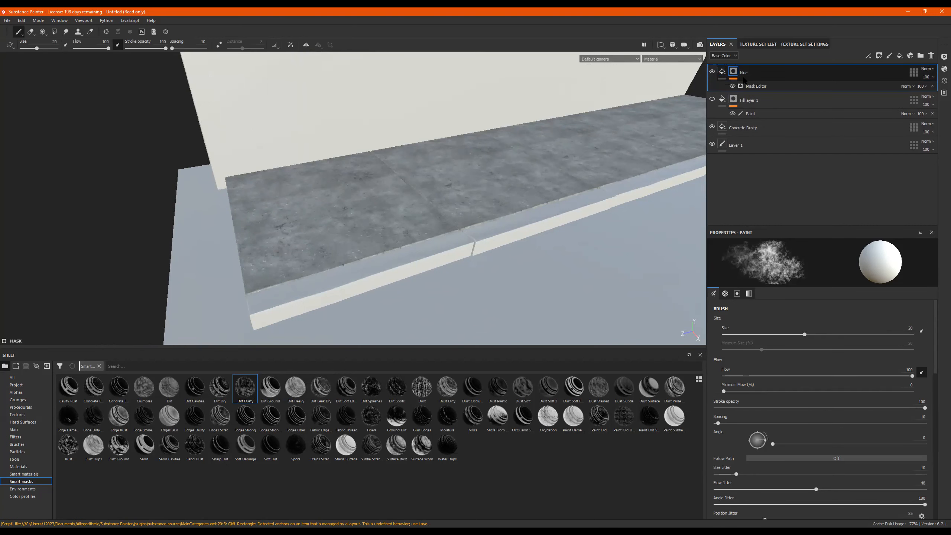
click(760, 87)
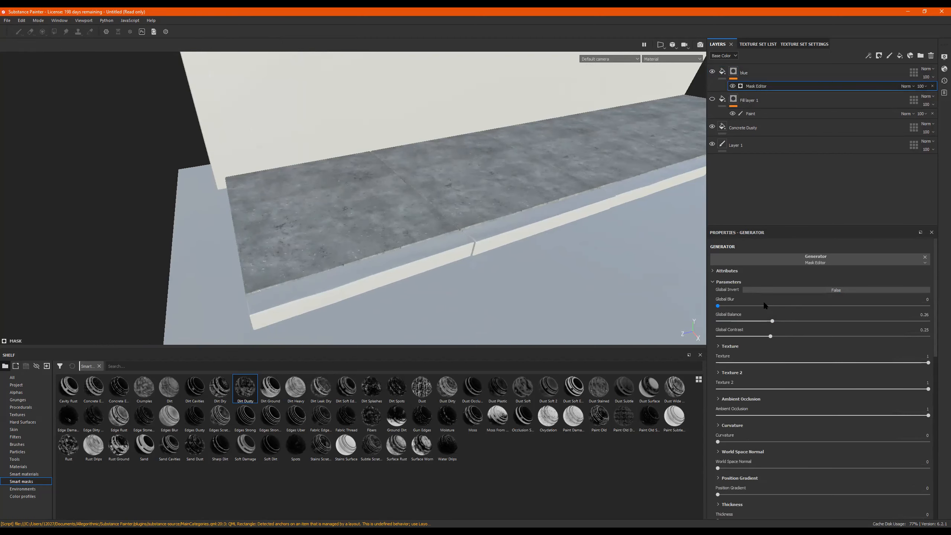
Set the Mask Editor's Global Invert to True, Blur to 1.64, Balance and Contrast to 0.27, Texture to 0.4, Texture 2 to 0.25, Ambient Occlusion to 0.64
click(780, 305)
click(784, 290)
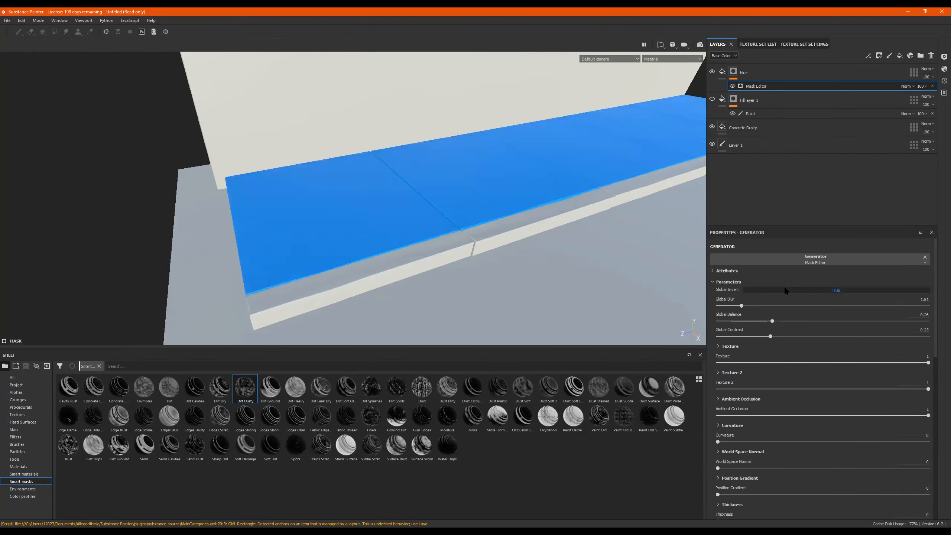
click(785, 289)
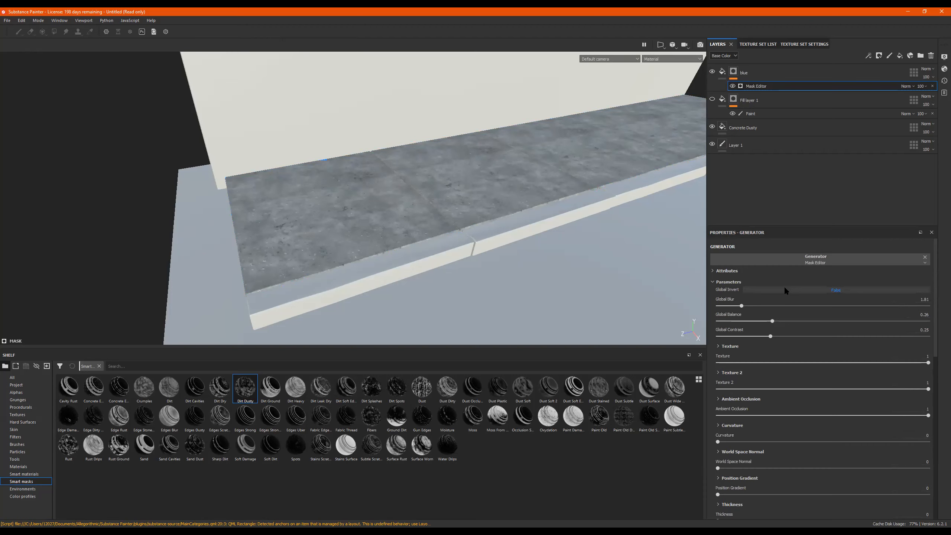
click(785, 289)
drag(742, 306, 771, 390)
drag(813, 415, 853, 415)
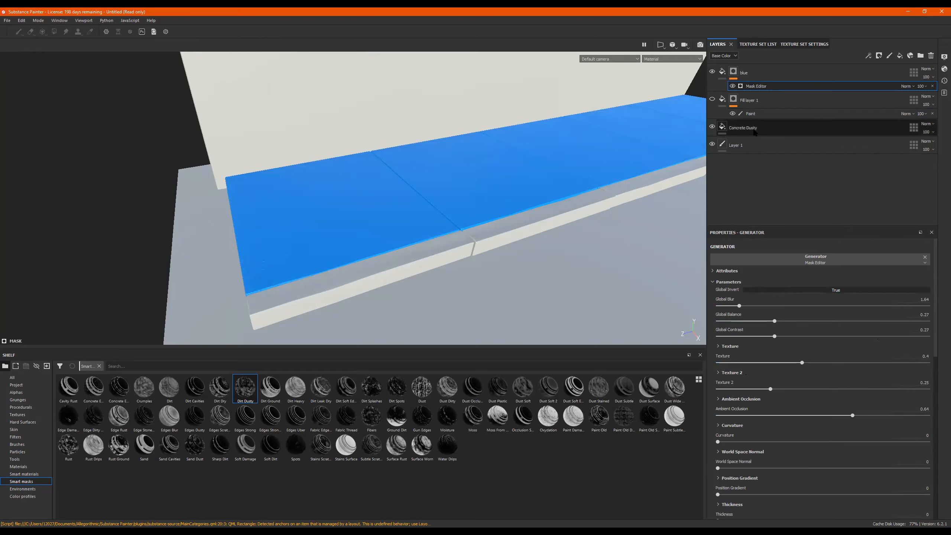
Set the Mask Editor's Position Gradient to 0.55 and Global Invert to False
scroll(820, 418, down, 3)
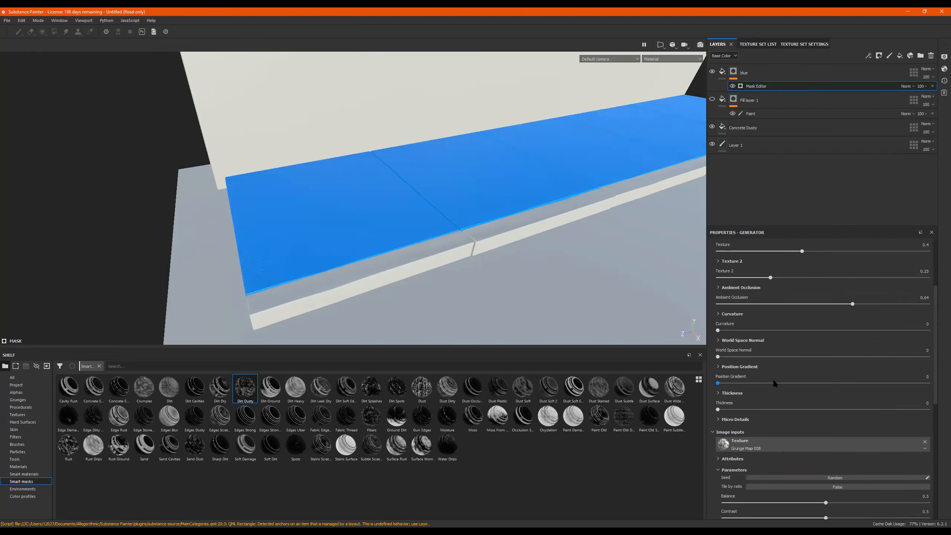
drag(873, 383, 834, 383)
scroll(816, 310, up, 3)
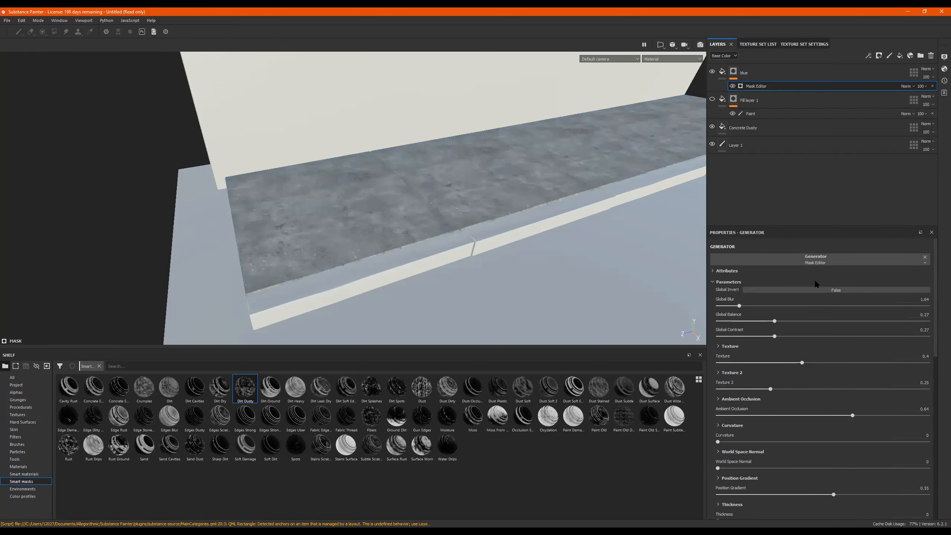
Set the Balance of the Mask Editor's Grunge Map 008 texture input to 0.43
scroll(840, 376, down, 8)
scroll(820, 399, up, 2)
click(826, 346)
drag(846, 354, 810, 357)
mouse_move(519, 195)
alt+mouse_down()
mouse_move(512, 221)
mouse_move(535, 197)
alt+mouse_up()
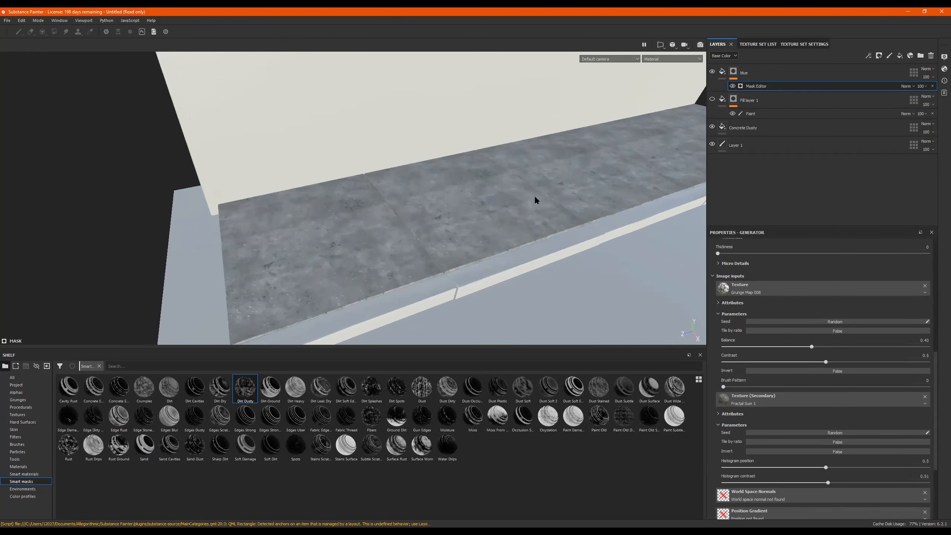
Delete the Mask Editor generator from the blue layer's mask
click(760, 73)
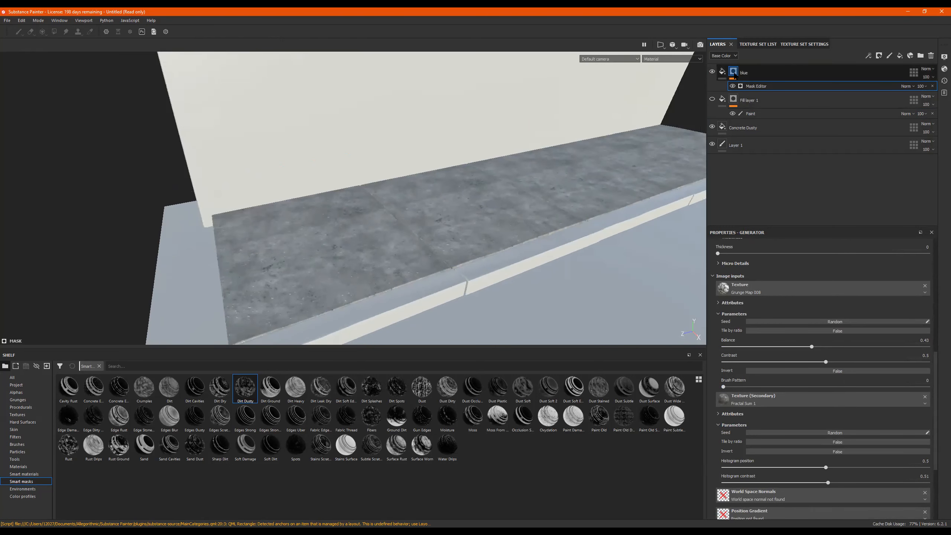
click(762, 86)
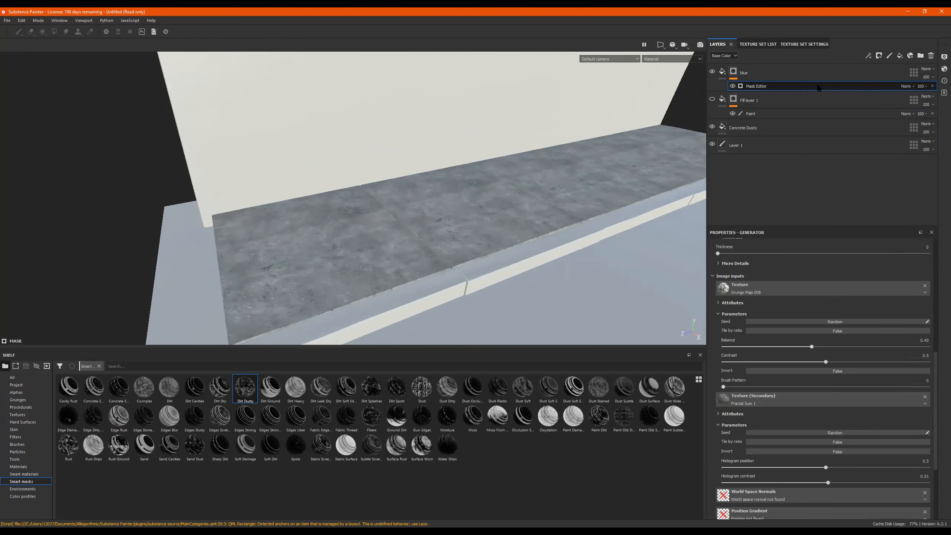
key(Delete)
Try a dirt brush stroke on the blue layer's mask over the concrete floor, and undo it
click(722, 71)
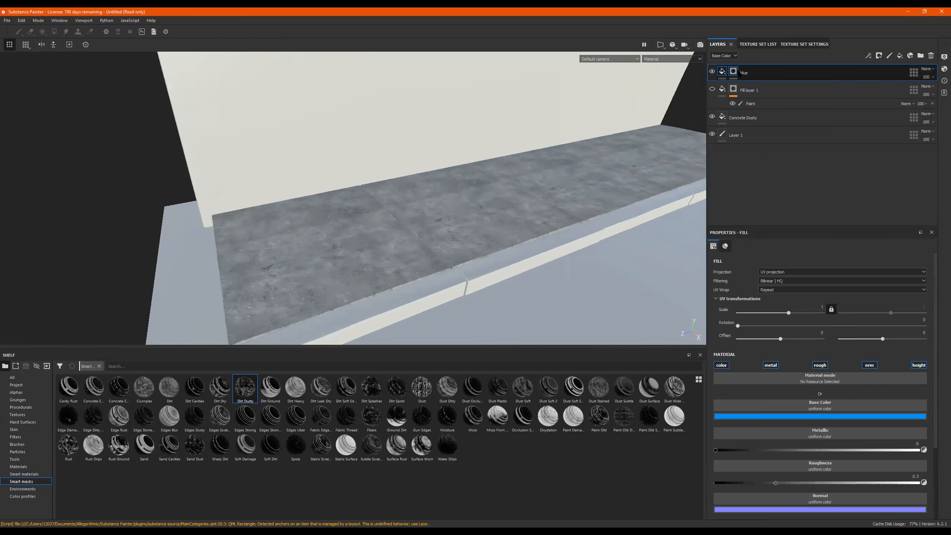
click(733, 72)
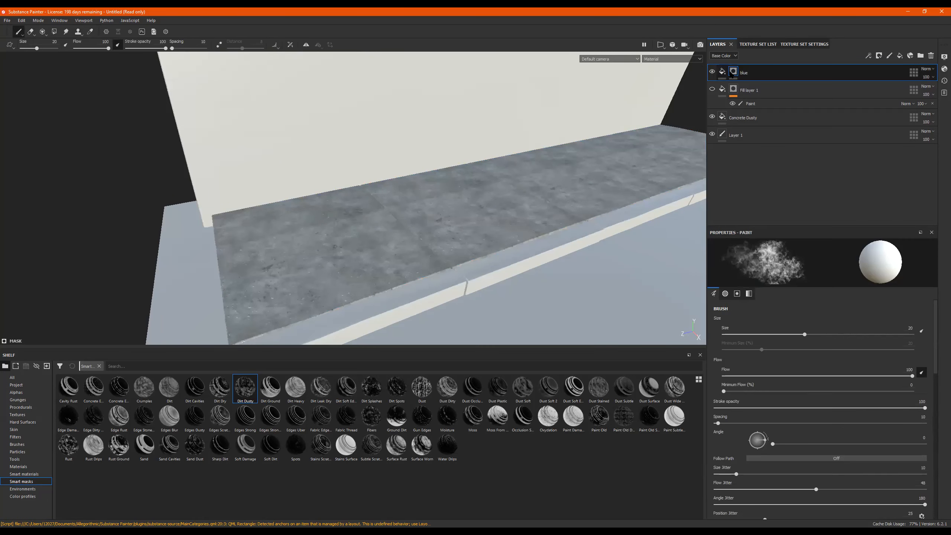
click(722, 72)
click(733, 71)
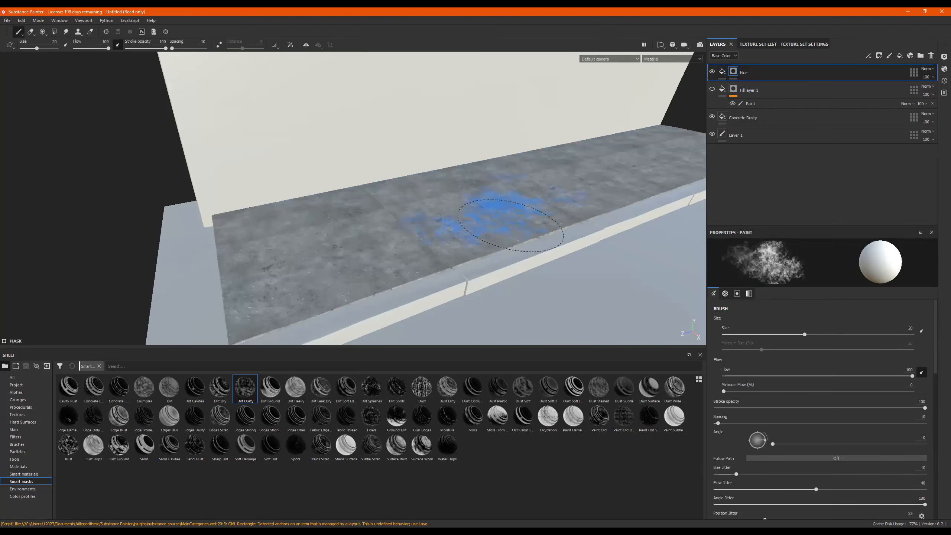
alt+drag(511, 235, 541, 249)
key(ctrl+z)
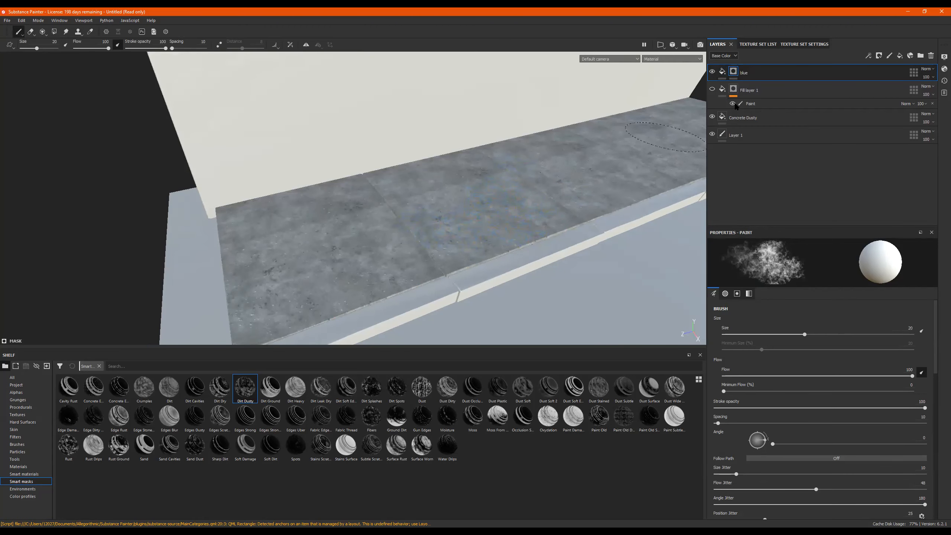
Remove the blue layer's existing mask and add a new black mask to it
right_click(733, 74)
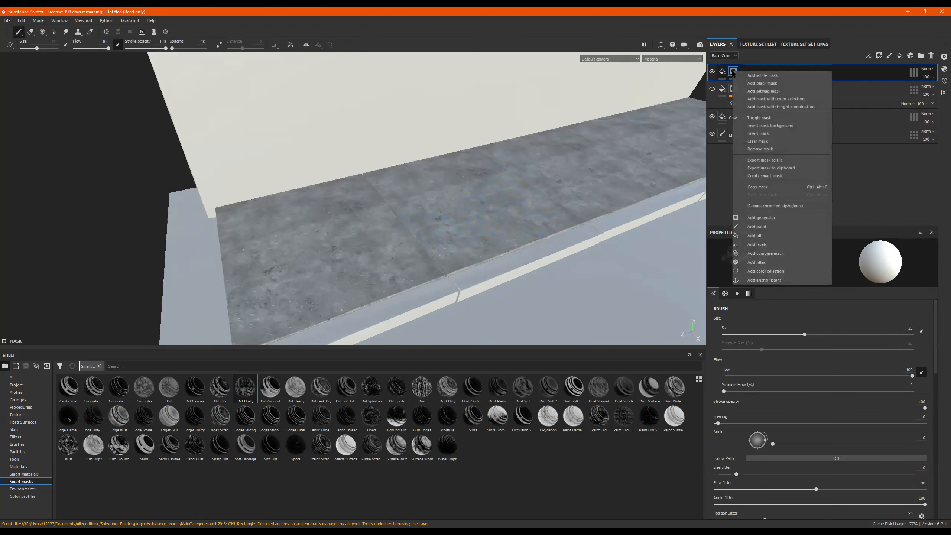
click(760, 149)
right_click(721, 74)
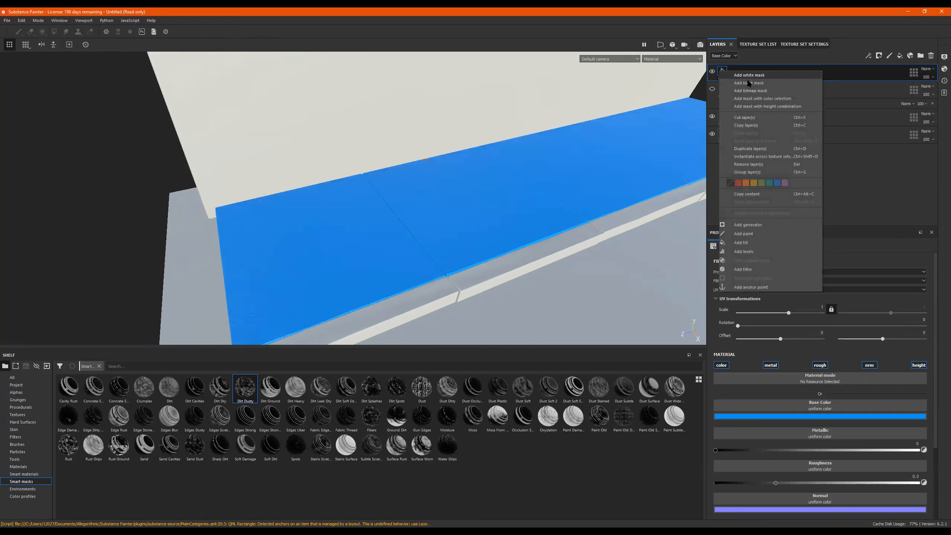
click(749, 83)
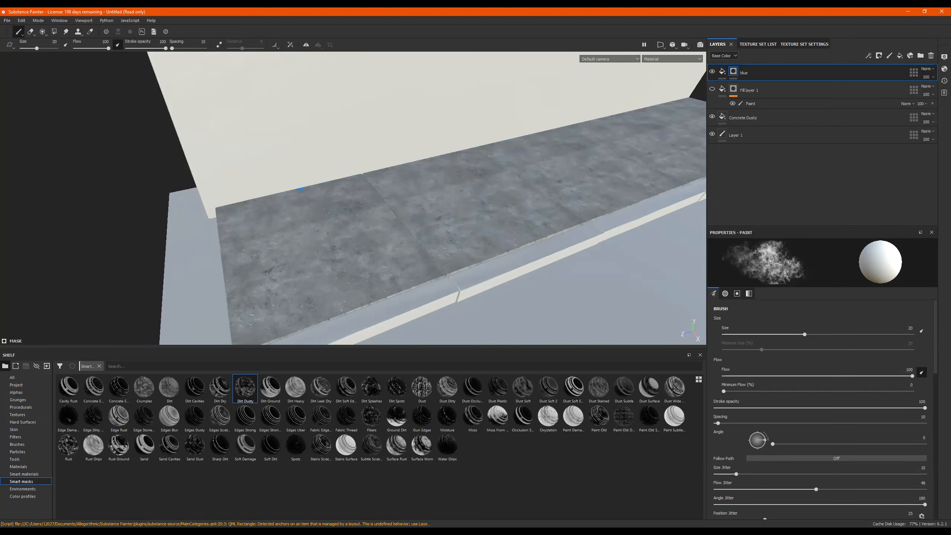
Apply the Dirt Dusty smart mask to the blue layer and select its Mask Editor generator
key(ctrl+z)
drag(246, 393, 805, 73)
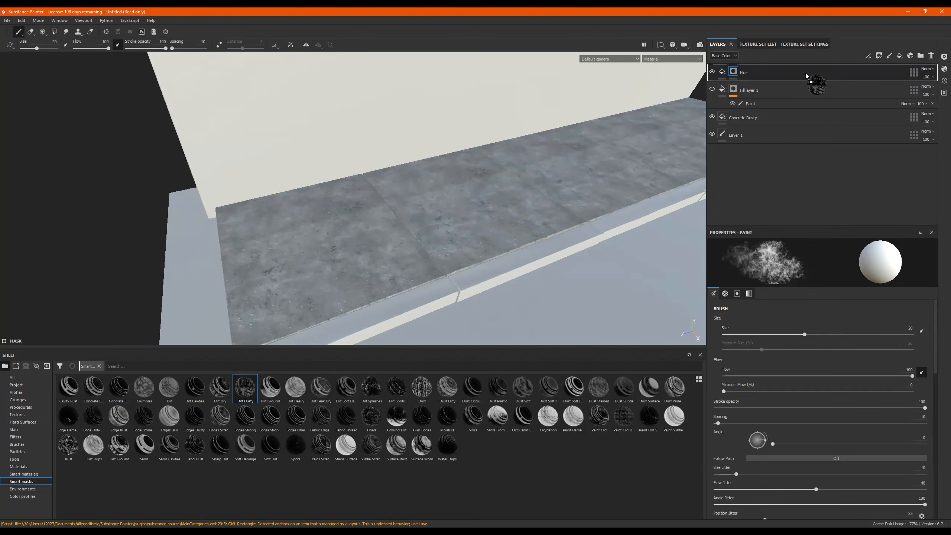
click(764, 88)
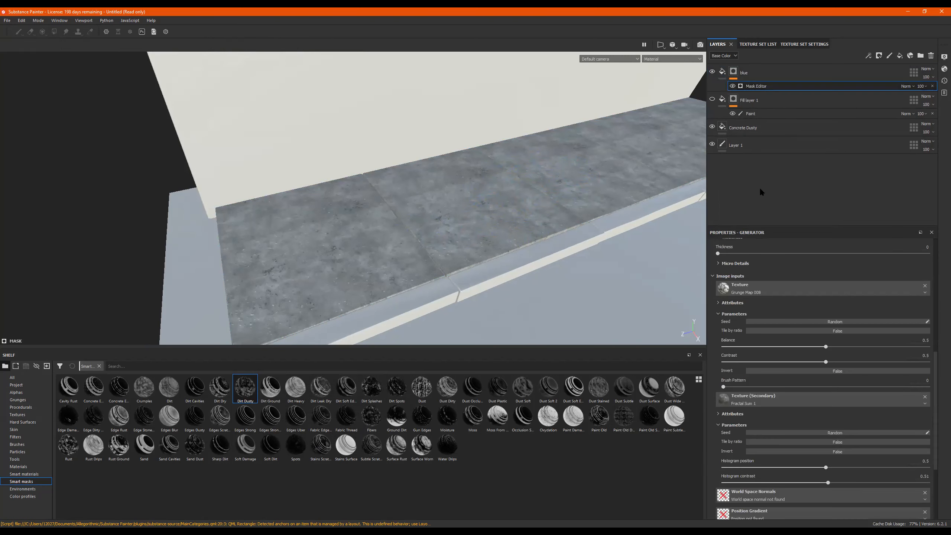
scroll(856, 281, up, 5)
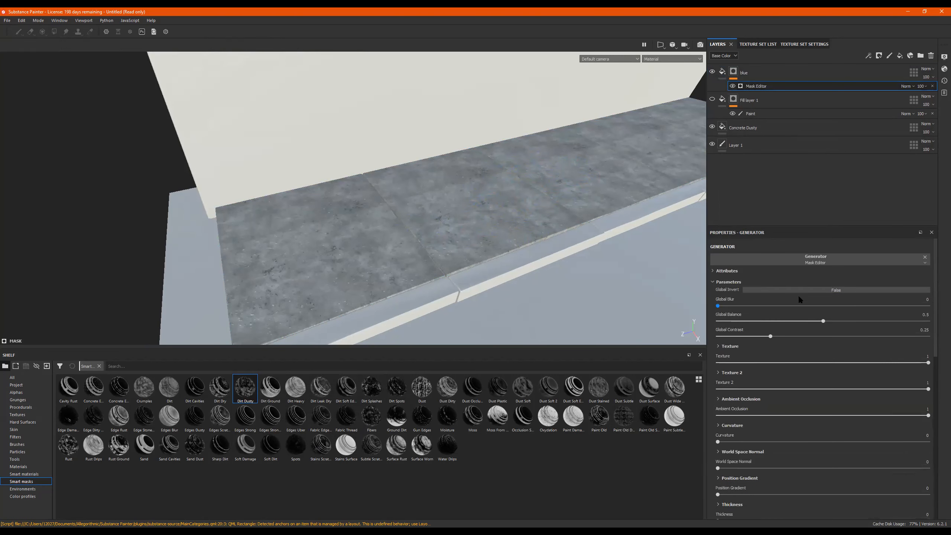
click(804, 282)
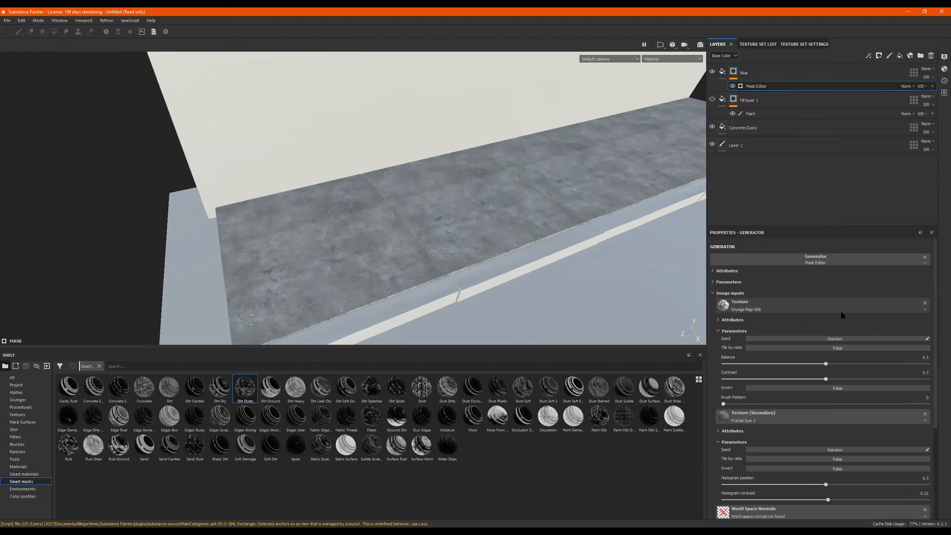
Set the Grunge Map 008 texture input to Balance 0.12, Contrast 0.23 and Brush Pattern 0.22, and turn on its Invert option
click(827, 336)
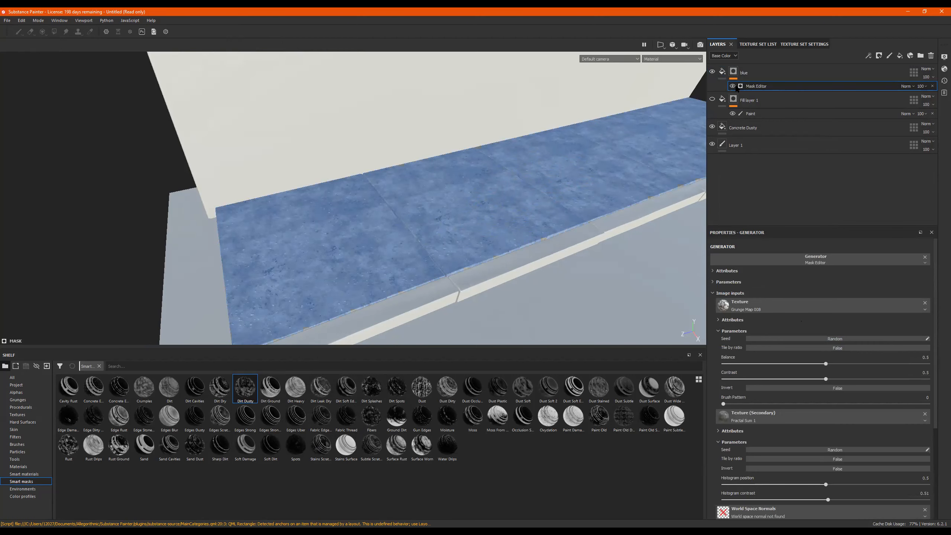
alt+drag(438, 200, 457, 188)
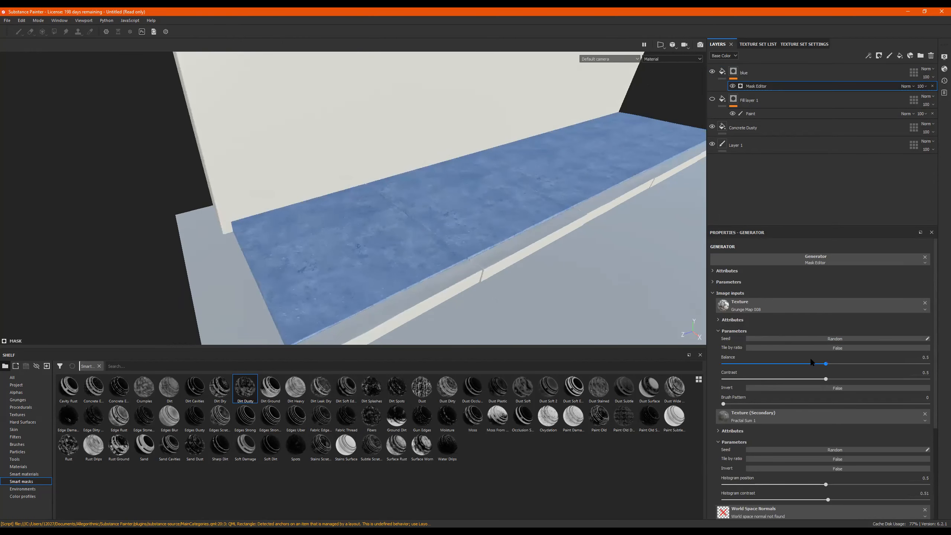
mouse_move(771, 379)
mouse_down()
mouse_move(755, 382)
mouse_move(855, 380)
mouse_move(803, 364)
mouse_move(741, 374)
mouse_move(774, 375)
mouse_up()
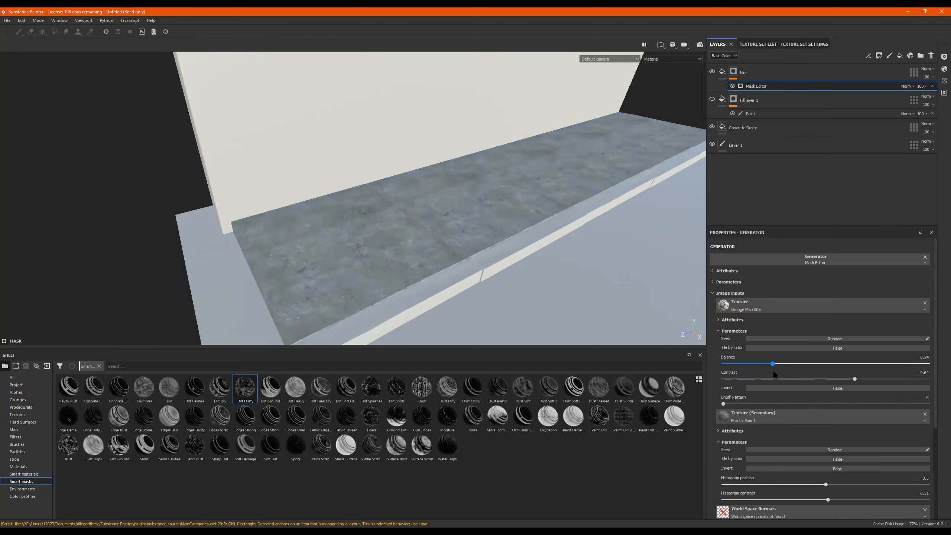
drag(835, 363, 748, 363)
scroll(779, 326, down, 3)
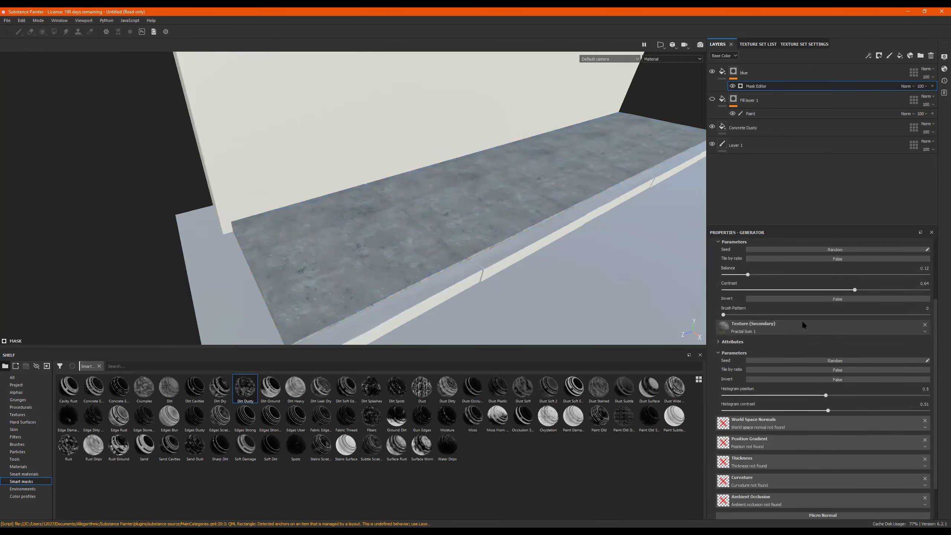
mouse_move(765, 315)
mouse_down()
mouse_move(838, 315)
mouse_move(764, 315)
mouse_up()
mouse_move(854, 289)
mouse_down()
mouse_move(770, 291)
mouse_move(826, 315)
mouse_move(901, 315)
mouse_move(723, 315)
mouse_move(783, 315)
mouse_move(768, 315)
mouse_up()
click(817, 299)
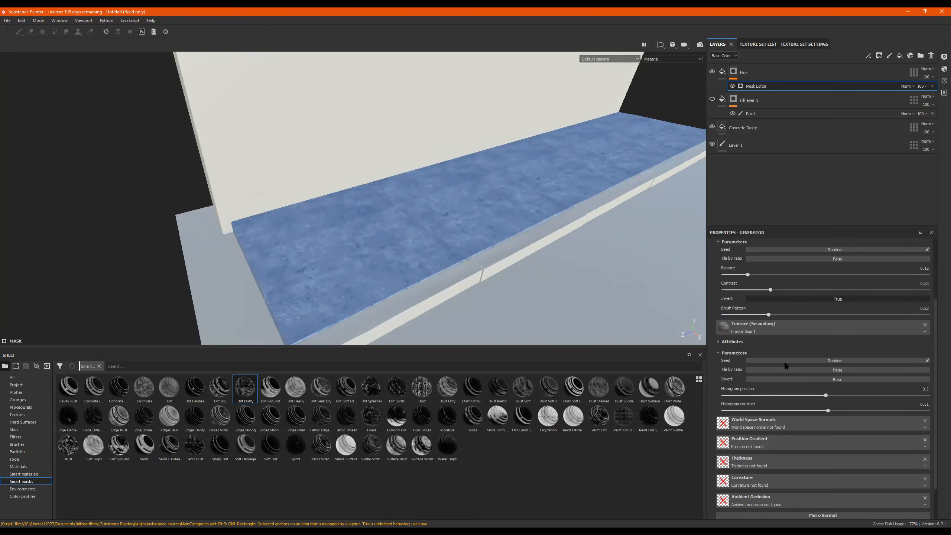
Set the Histogram position of the Mask Editor's secondary texture, Fractal Sum 1, to 0.37
drag(820, 396, 895, 394)
drag(835, 392, 774, 392)
alt+right_drag(520, 215, 503, 219)
alt+drag(513, 203, 500, 204)
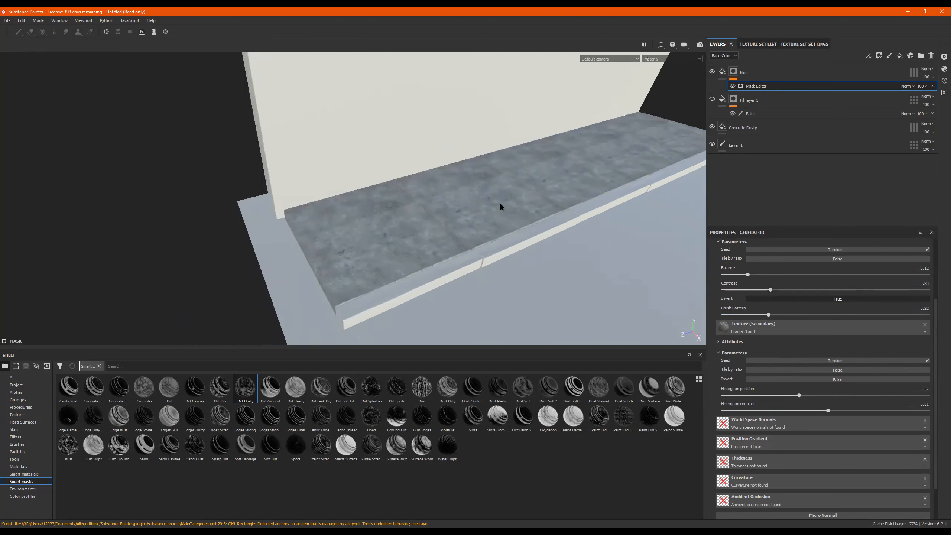
alt+middle_drag(500, 205, 443, 253)
alt+right_drag(444, 253, 344, 246)
alt+right_drag(446, 201, 334, 210)
alt+drag(334, 211, 427, 186)
middle_drag(417, 199, 414, 222)
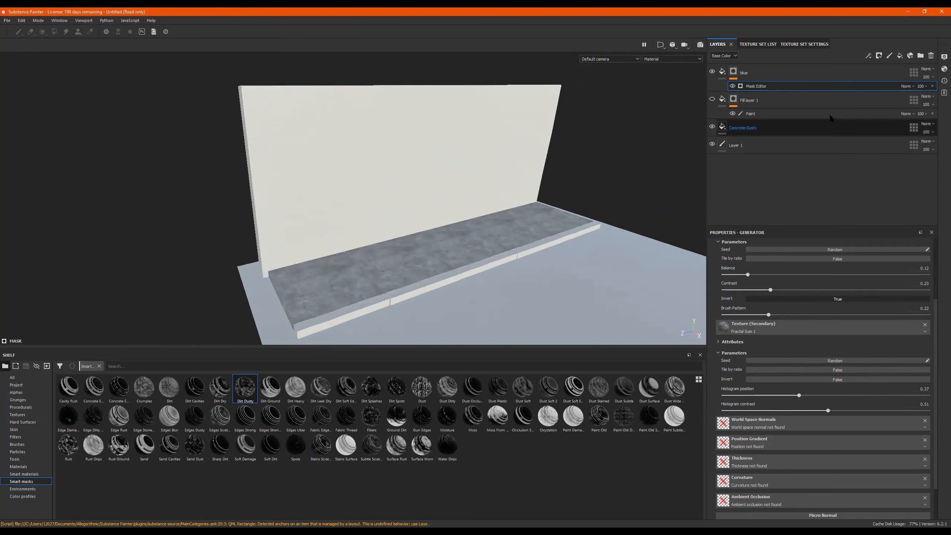
Choose the baking output size and bake all mesh maps for the texture sets
click(811, 46)
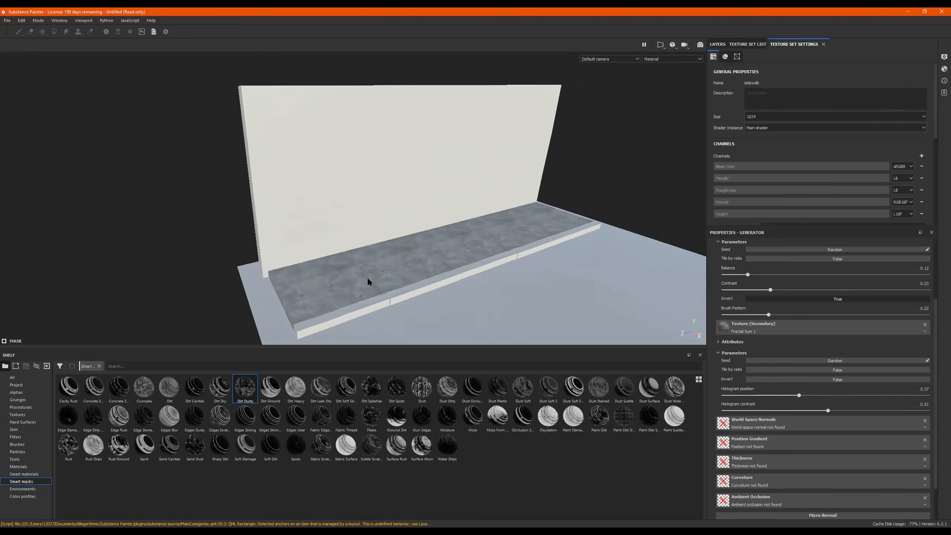
scroll(871, 158, down, 5)
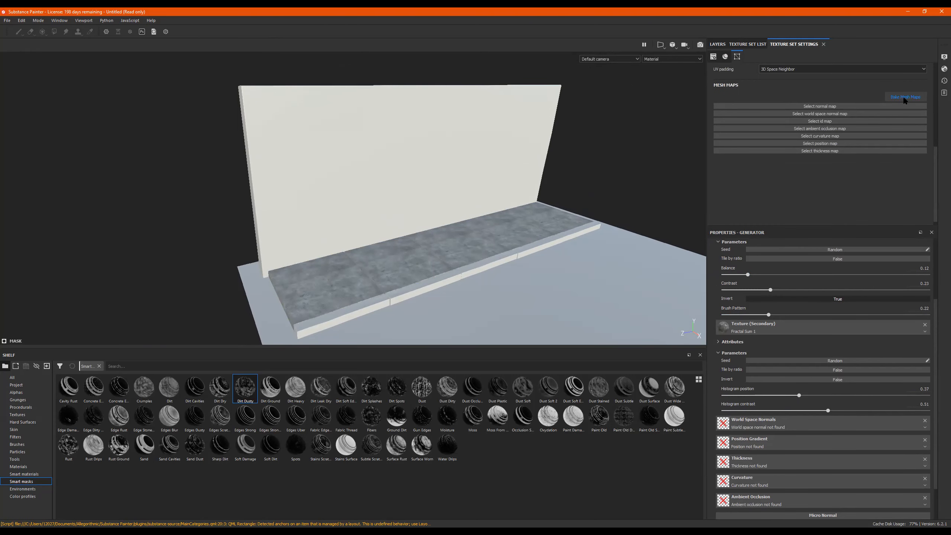
click(904, 97)
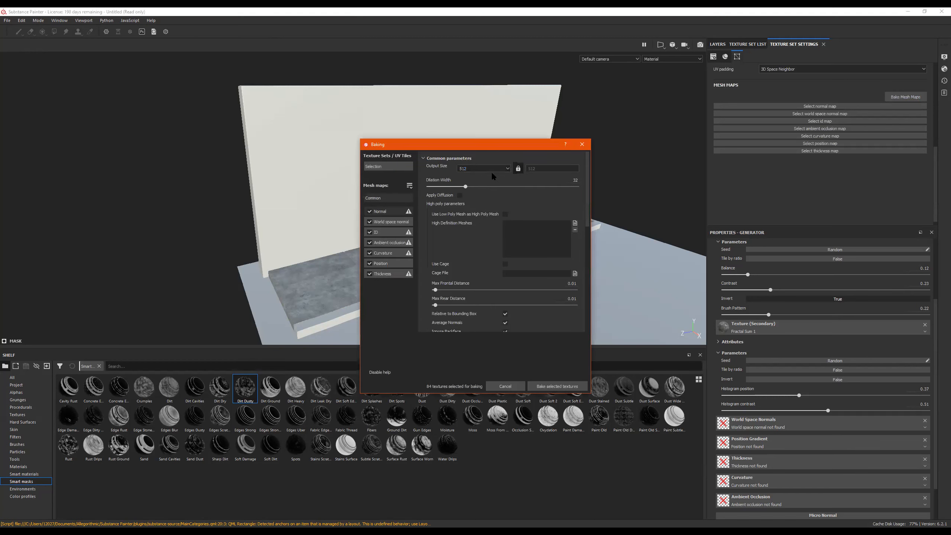
click(483, 168)
click(475, 202)
click(560, 388)
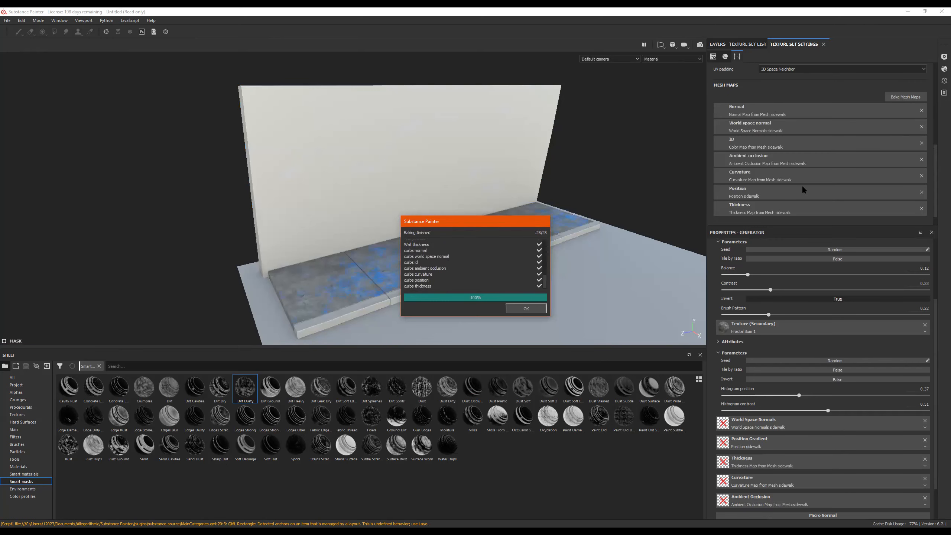
click(538, 311)
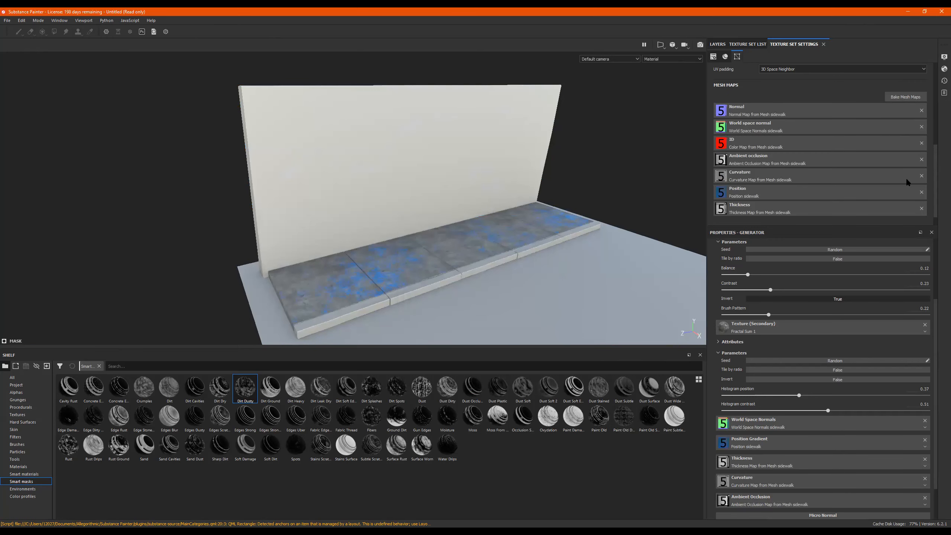
Examine the sidewalk's texture set settings, the texture set list and the blue dirt on the concrete floor
scroll(929, 97, up, 5)
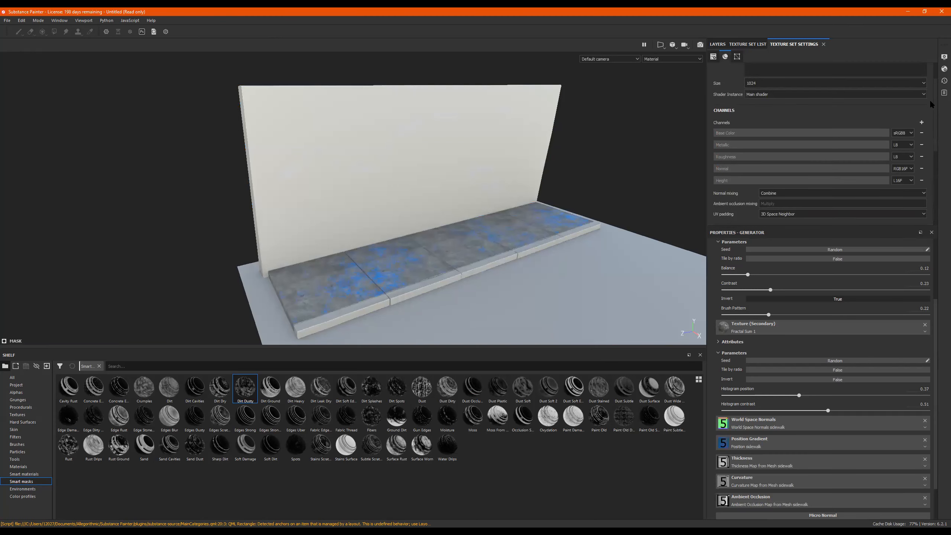
scroll(929, 93, up, 3)
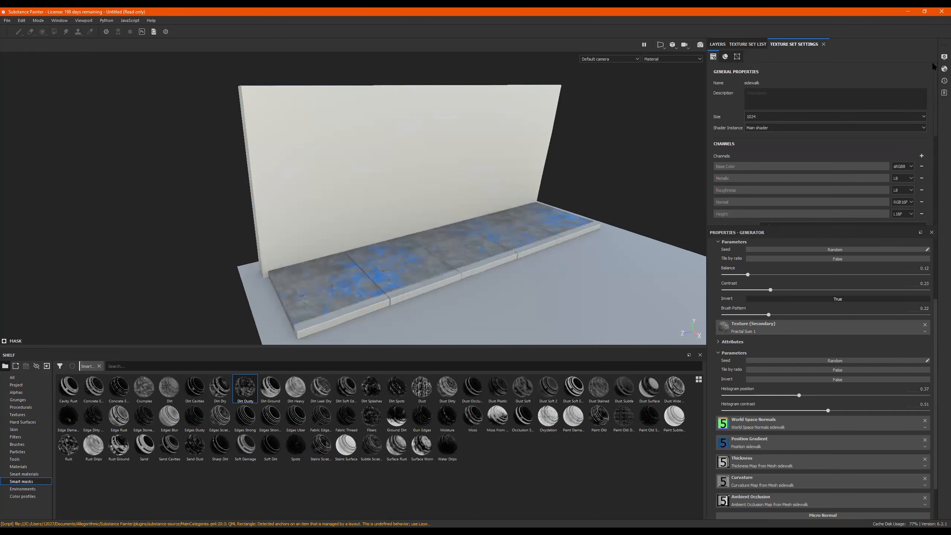
scroll(932, 138, down, 5)
scroll(930, 163, up, 6)
alt+drag(476, 245, 407, 263)
alt+right_drag(408, 263, 495, 242)
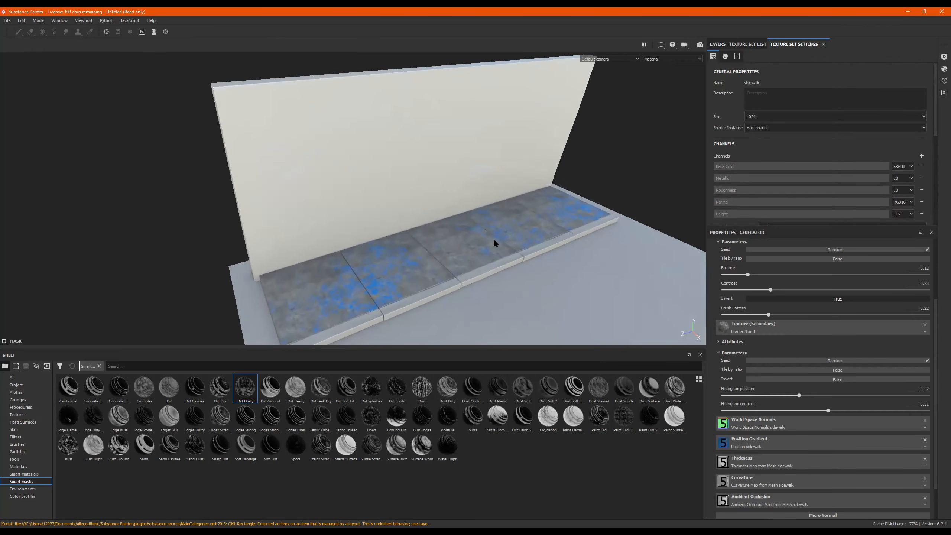
alt+drag(384, 260, 440, 295)
alt+middle_drag(576, 244, 460, 221)
alt+right_drag(461, 221, 607, 176)
click(764, 45)
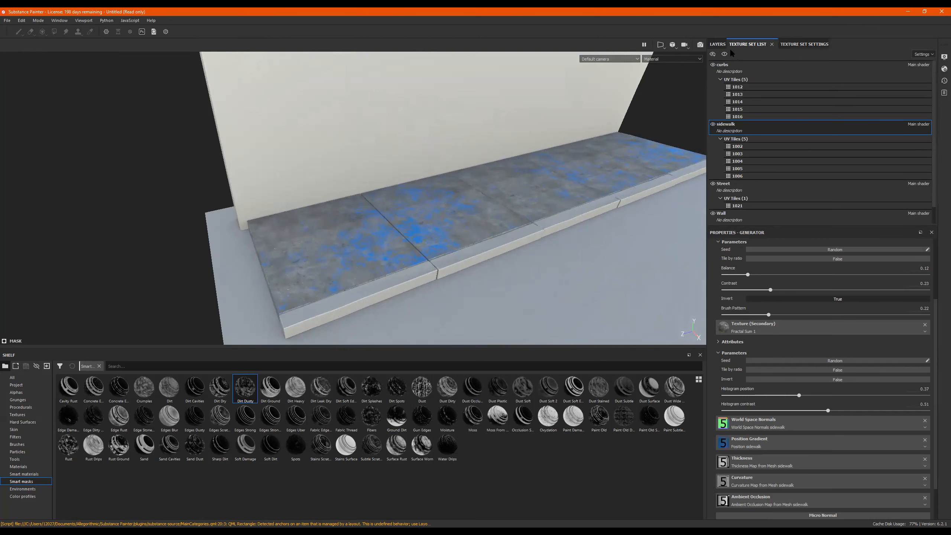
click(717, 44)
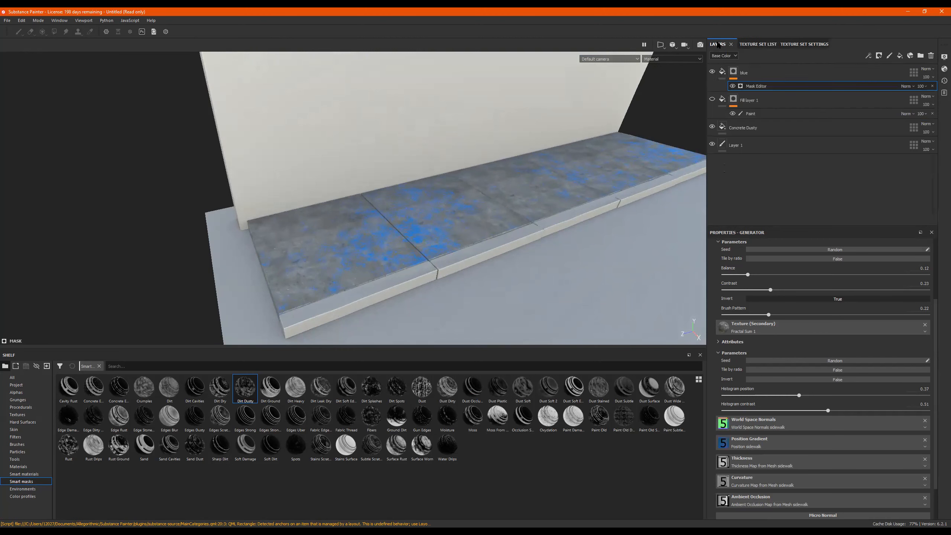
Delete the Mask Editor generator from the blue layer and remove the layer's mask
right_click(750, 89)
click(933, 86)
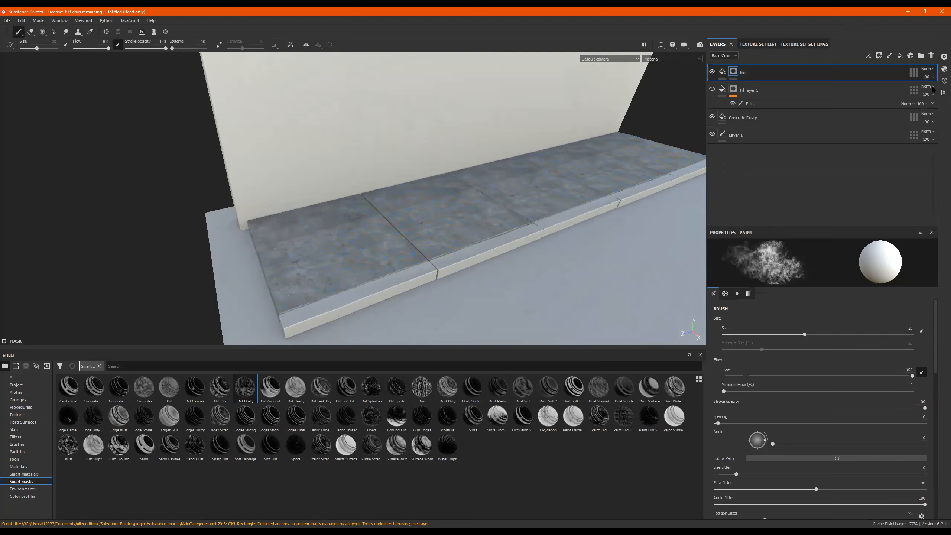
right_click(736, 72)
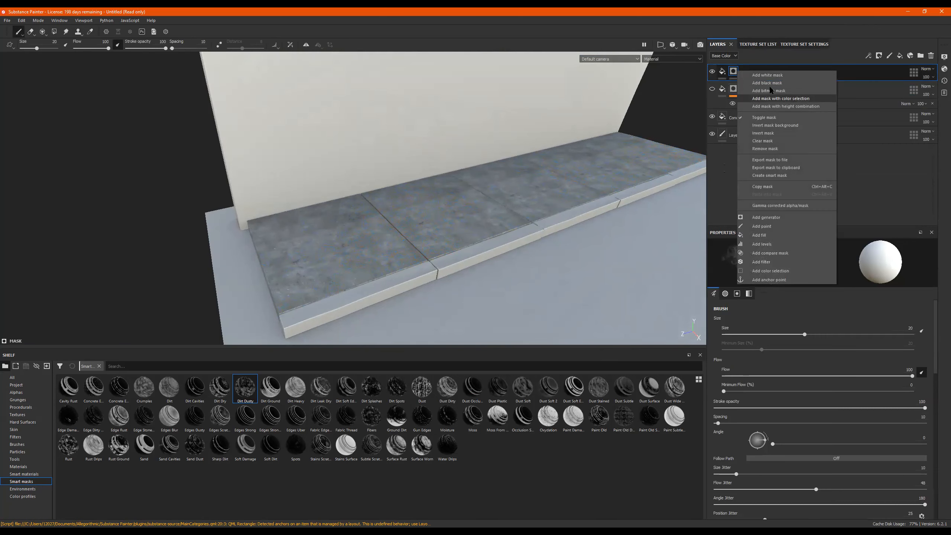
click(785, 146)
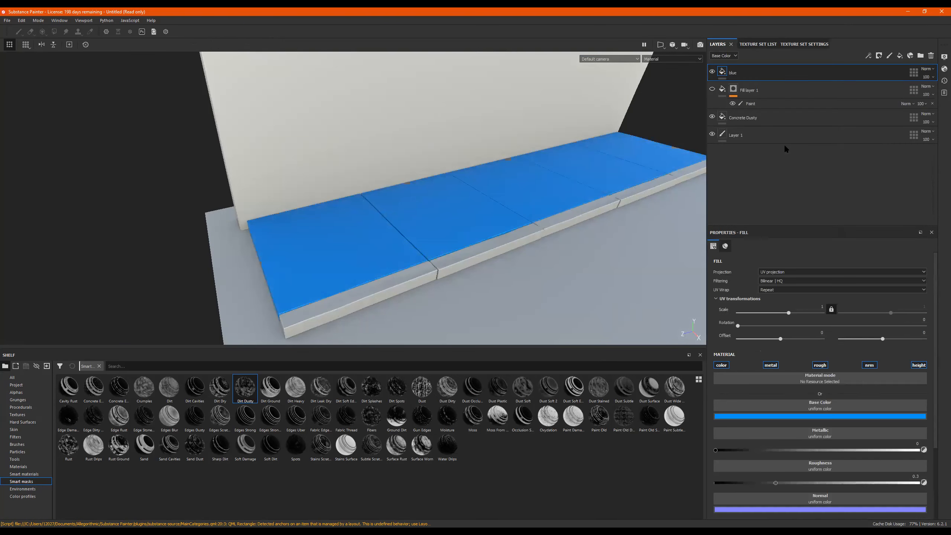
Apply the Dirt Dusty smart mask to the unmasked blue layer and open its Mask Editor generator settings
alt+drag(577, 162, 612, 132)
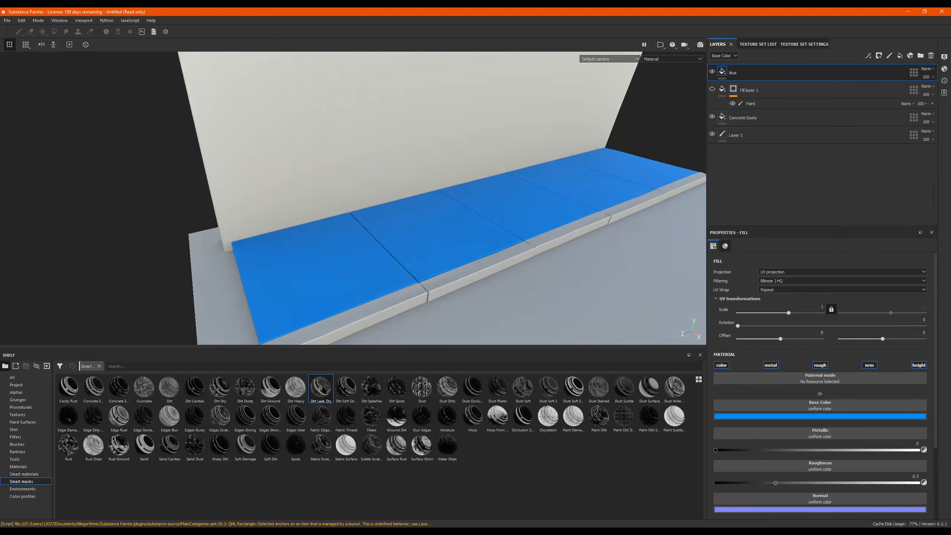
mouse_move(245, 388)
mouse_down()
mouse_move(644, 182)
mouse_move(753, 75)
mouse_up()
alt+drag(483, 237, 507, 234)
alt+right_drag(361, 249, 396, 249)
click(752, 87)
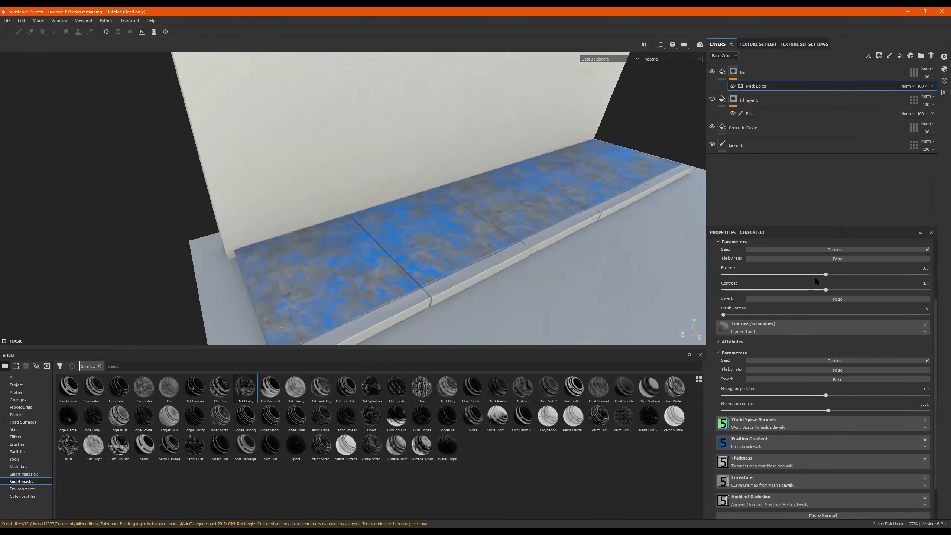
Set Grunge Map 008 to Balance 0.6 and Contrast 0.85, and Fractal Sum 1 to Histogram position 0.34 and Histogram contrast 0.97
drag(829, 275, 791, 279)
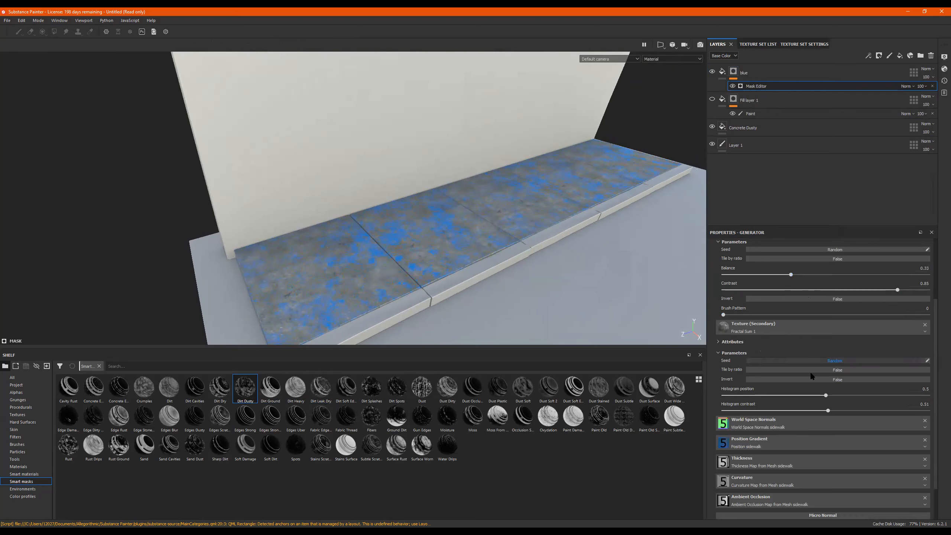
drag(826, 395, 799, 399)
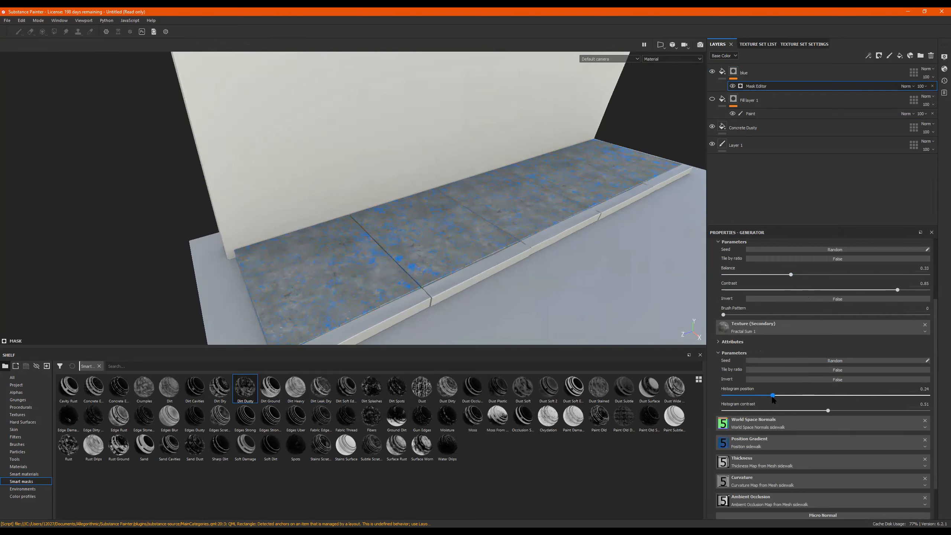
drag(860, 397, 923, 411)
drag(801, 274, 847, 276)
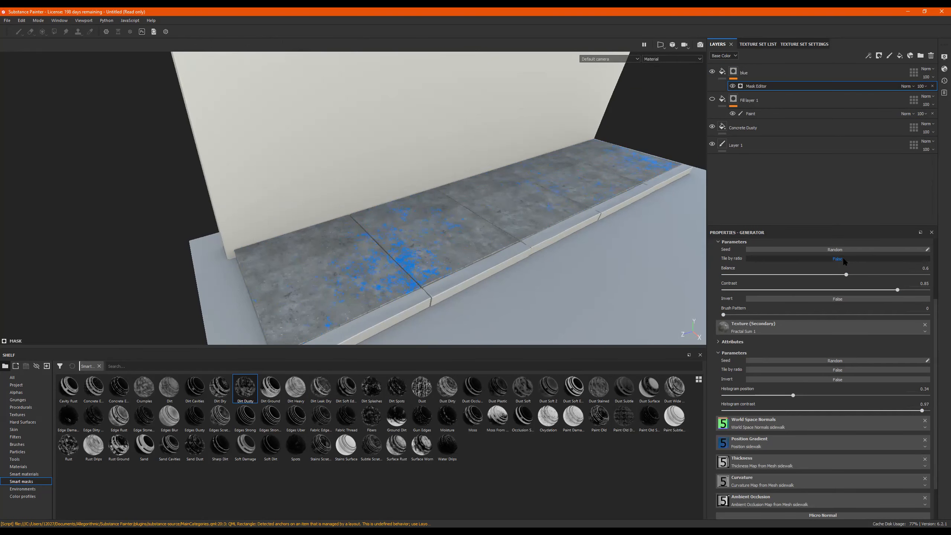
Toggle the Grunge Map 008 Invert option, leave it at False, and set Balance to 1 and Contrast to 0.88
click(843, 259)
scroll(850, 269, up, 2)
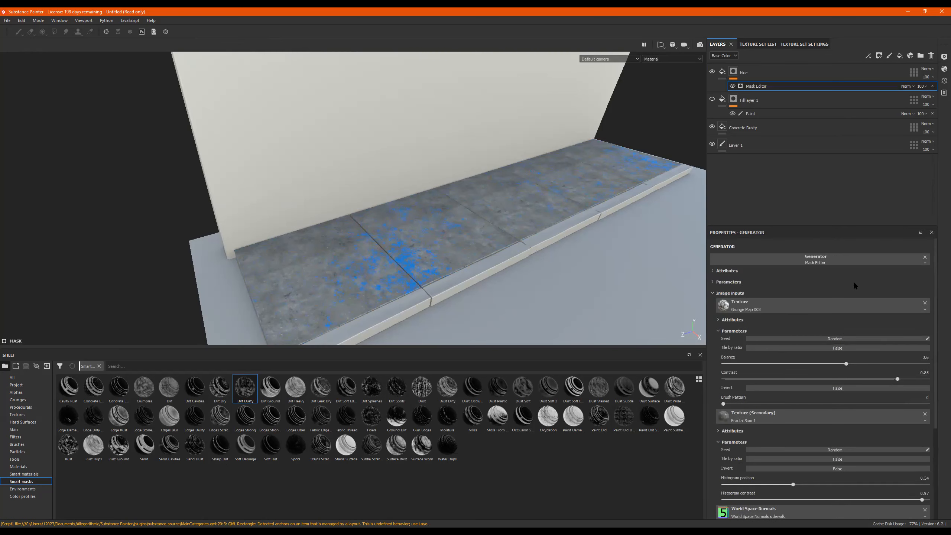
scroll(846, 359, down, 1)
click(833, 343)
click(833, 343)
click(833, 344)
click(833, 343)
click(833, 343)
drag(851, 336, 938, 320)
alt+drag(499, 181, 557, 190)
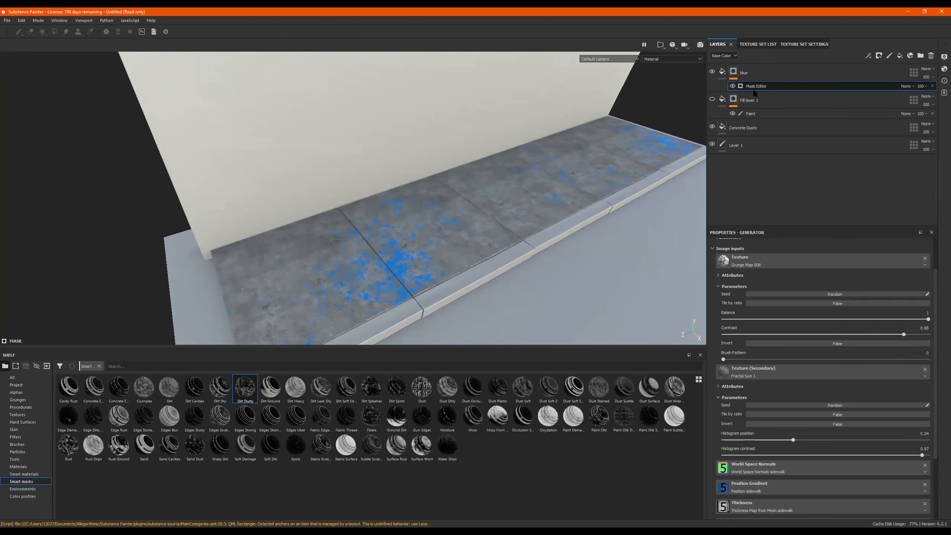
Add a paint effect to the blue layer's mask above the Mask Editor generator
click(733, 71)
right_click(734, 72)
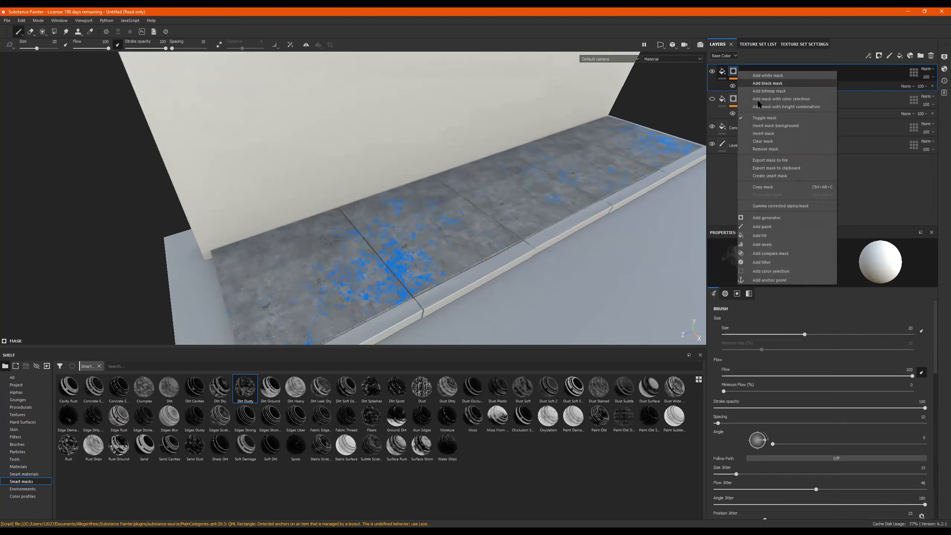
click(790, 226)
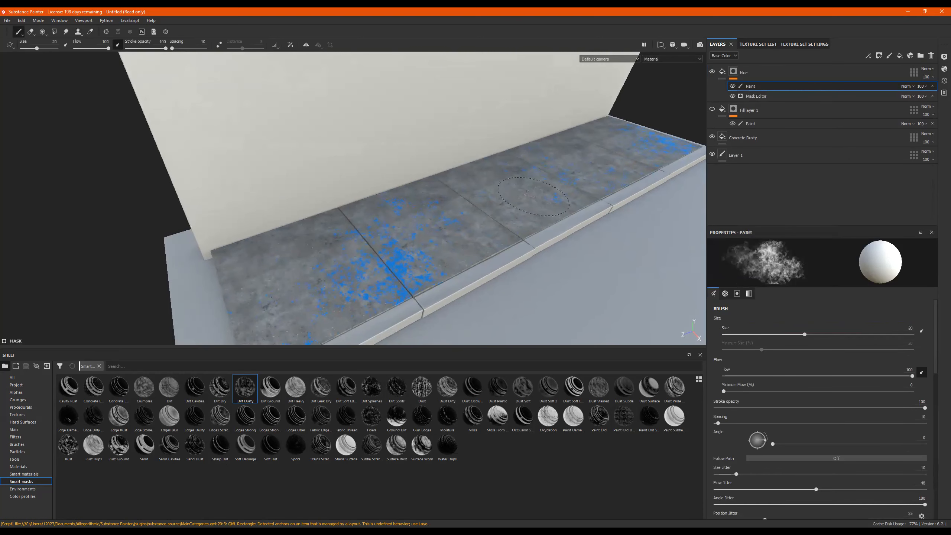
Paint extra blue dirt patches across the concrete floor slabs on the mask using the size 20 dirt brush
alt+drag(471, 206, 502, 206)
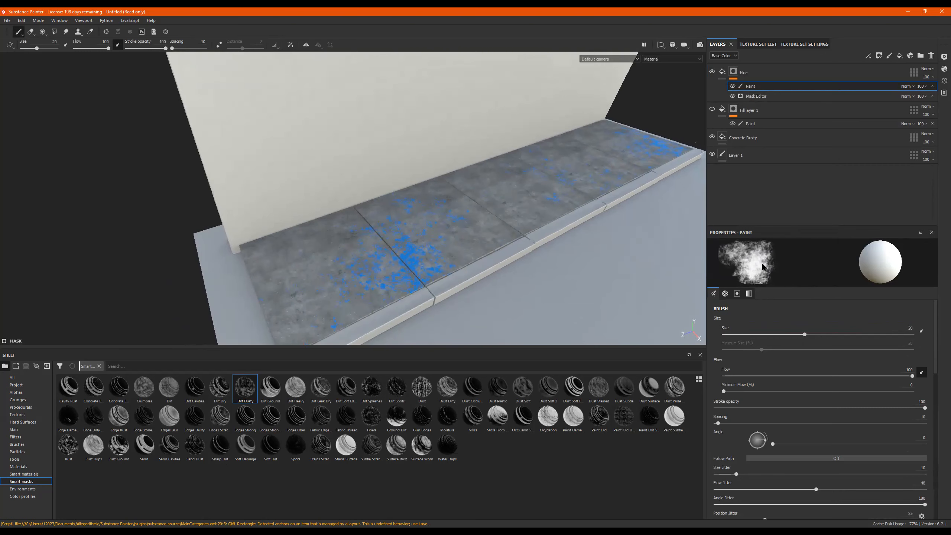
mouse_move(429, 174)
mouse_down()
mouse_move(343, 209)
mouse_move(261, 228)
mouse_move(266, 310)
mouse_up()
alt+drag(410, 264, 389, 263)
click(479, 257)
click(522, 185)
alt+drag(587, 176, 543, 176)
alt+middle_drag(535, 178, 540, 174)
click(542, 174)
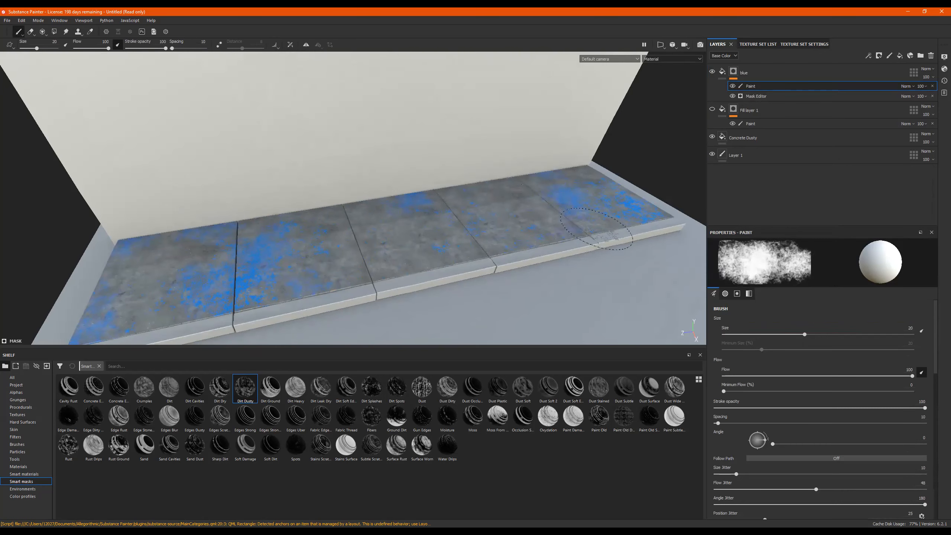
Add another stroke of blue dirt patches along the front part of the floor slabs on the blue layer's mask
drag(408, 268, 369, 280)
alt+middle_drag(331, 311, 501, 246)
alt+drag(500, 246, 490, 259)
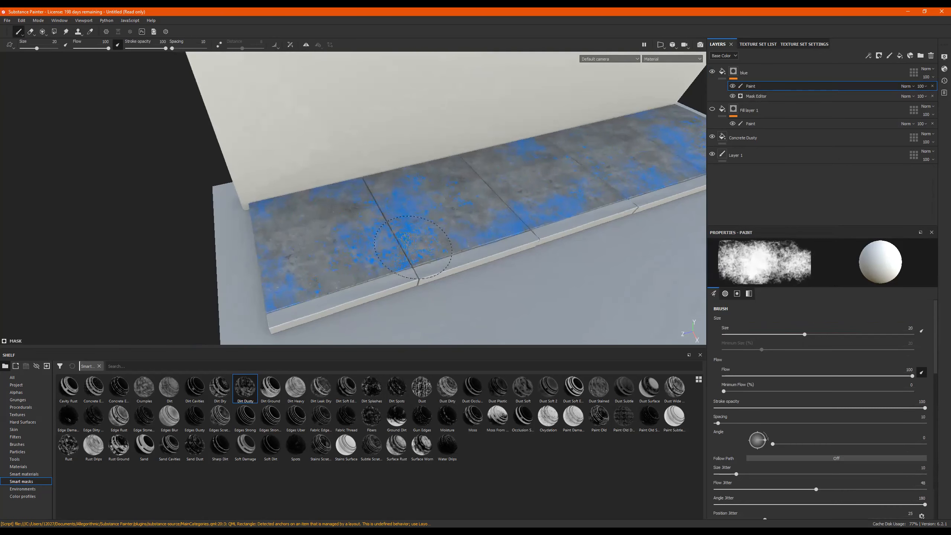
alt+drag(357, 294, 483, 258)
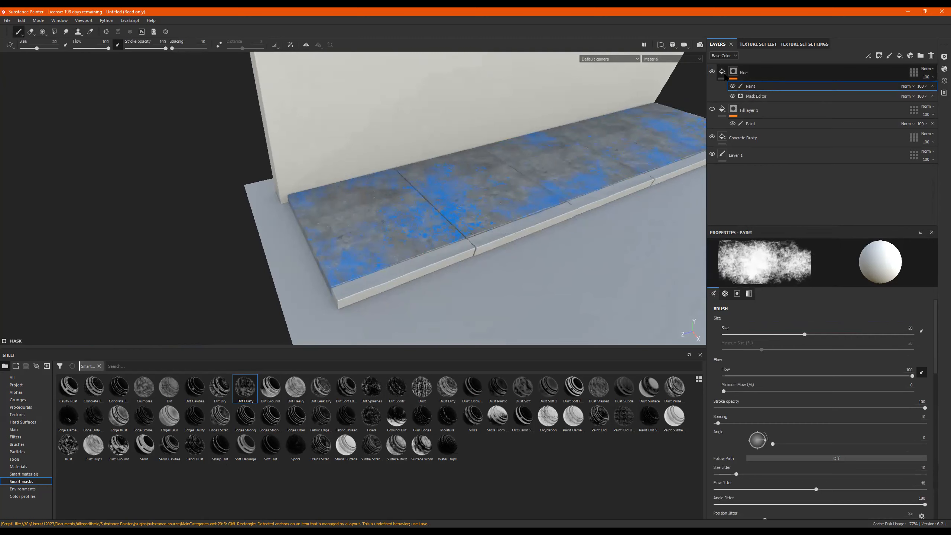
Change the blue fill layer's Base Color to a rusty brown
click(722, 71)
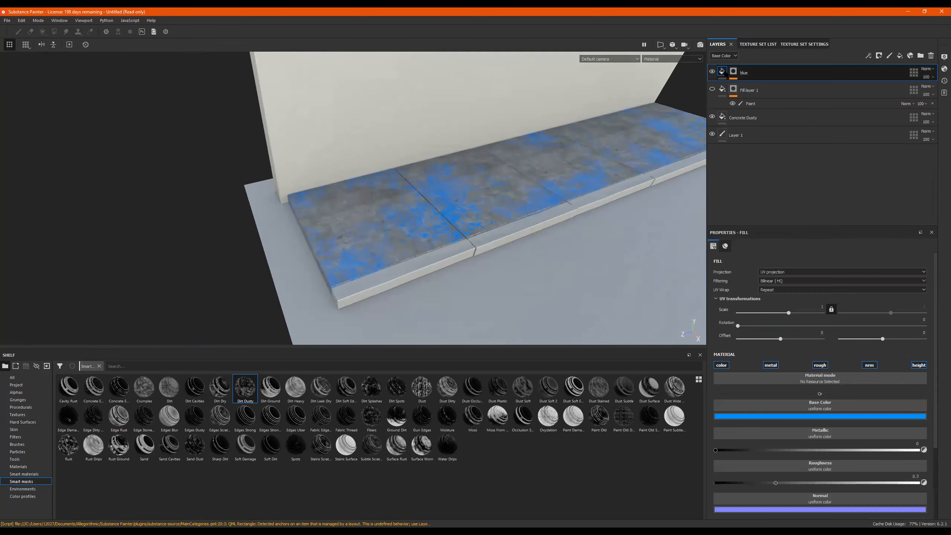
click(841, 415)
drag(911, 453, 878, 454)
alt+drag(528, 182, 540, 201)
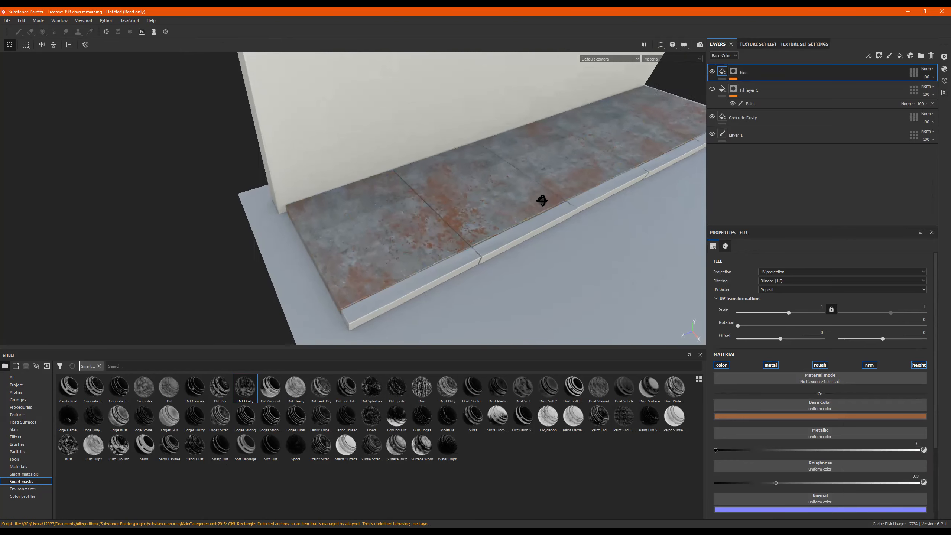
Duplicate the rusty brown fill layer and set the copy's Base Color to a lighter orange with a value of 0.693
right_click(719, 74)
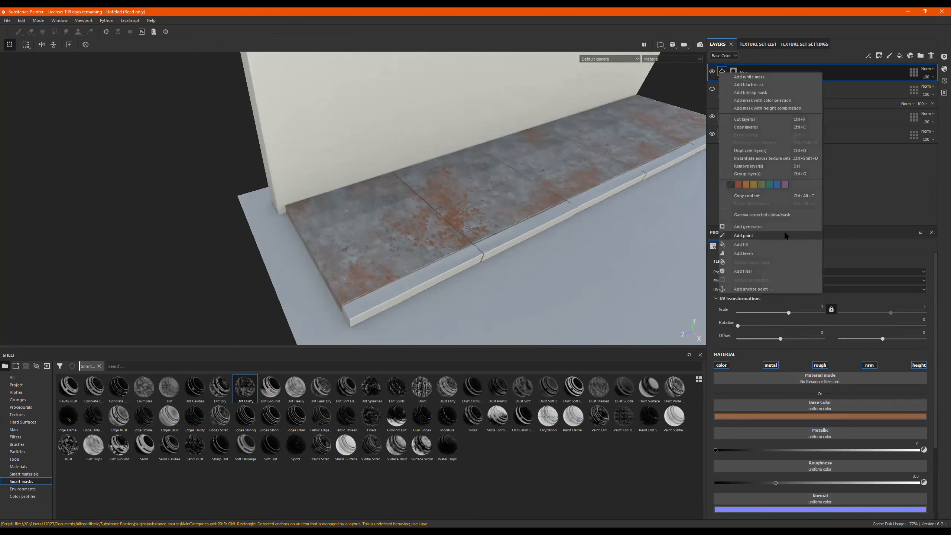
click(770, 150)
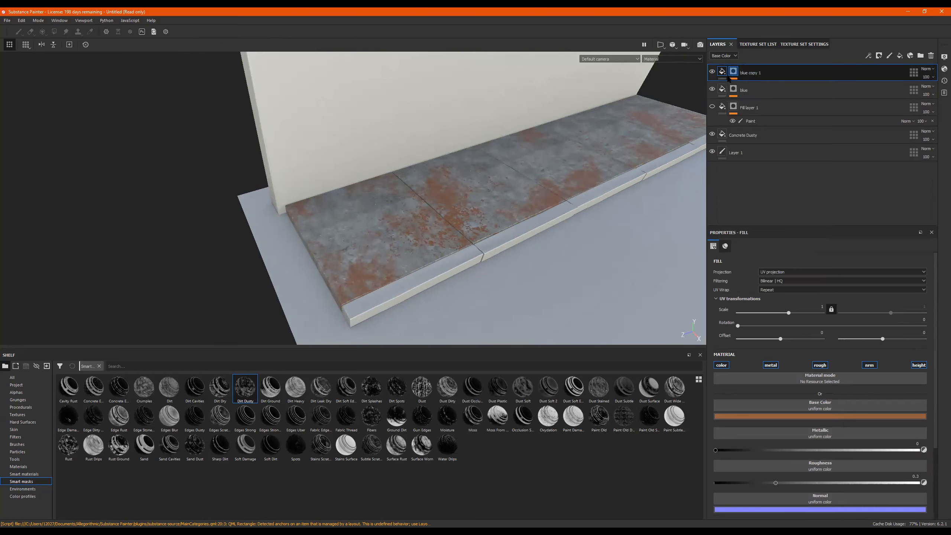
click(733, 72)
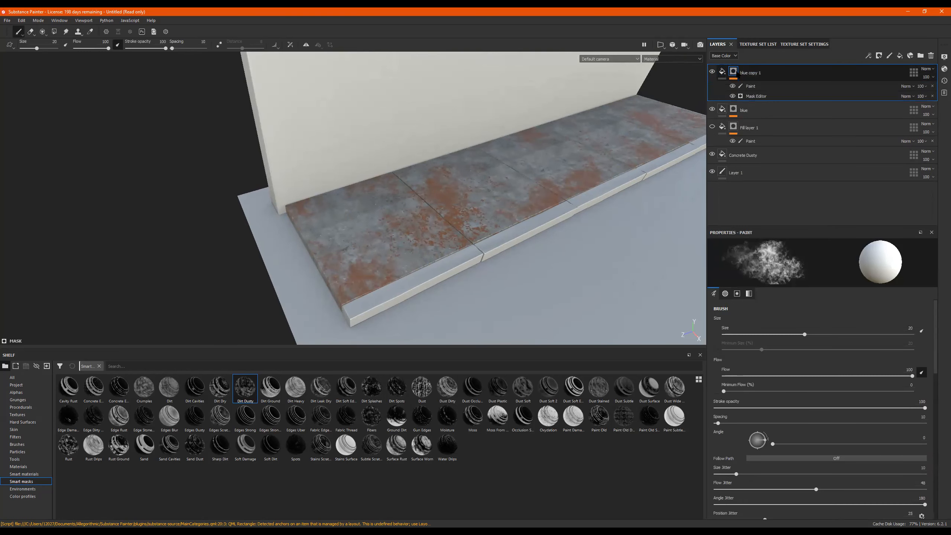
click(760, 87)
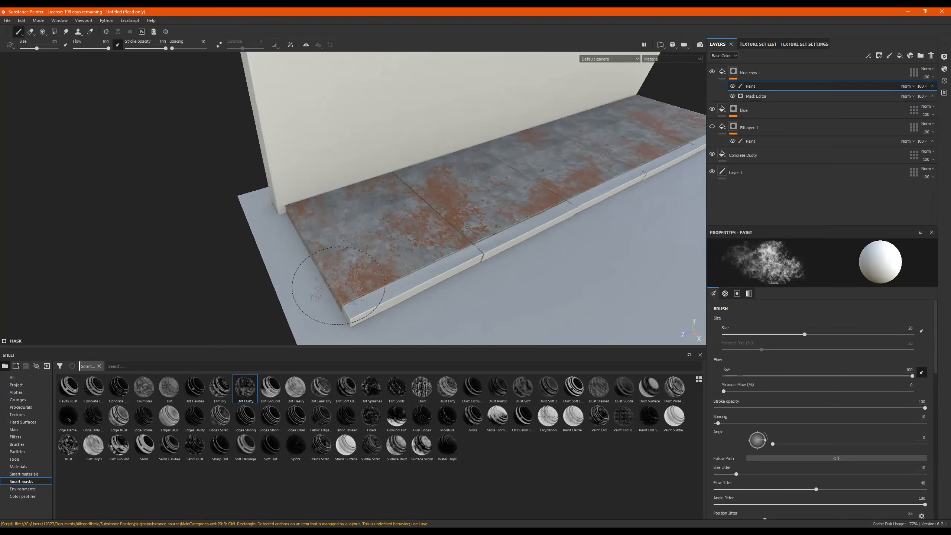
click(721, 72)
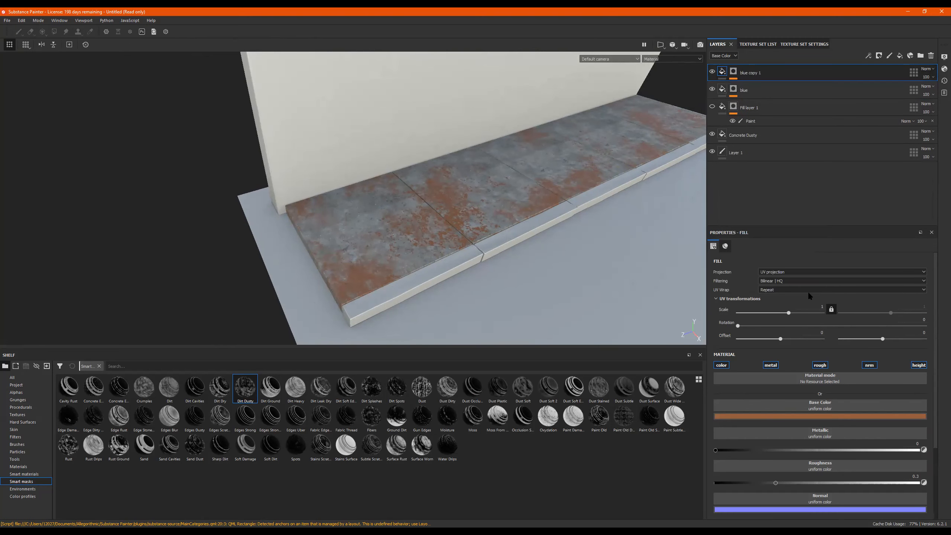
click(815, 415)
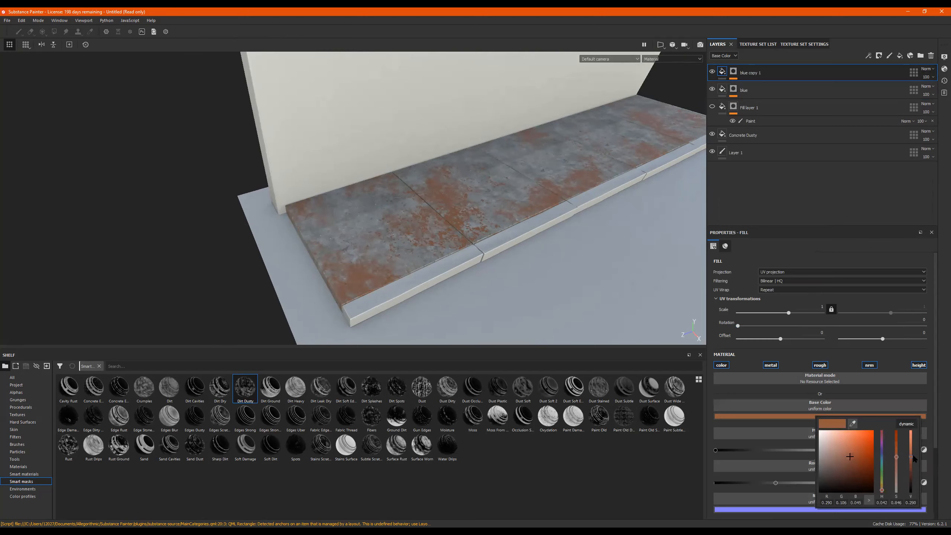
drag(911, 454, 912, 442)
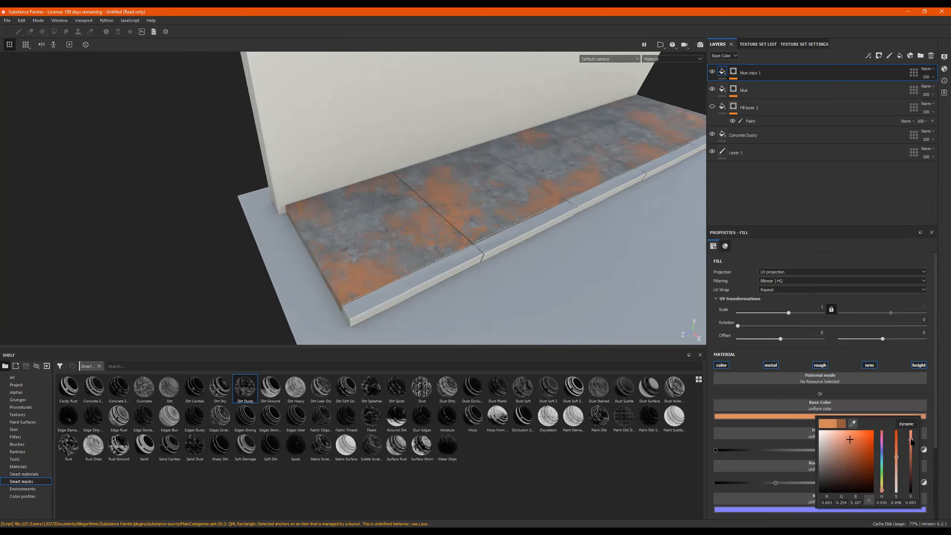
In the copy's Mask Editor, set Grunge Map 008 to Balance 0.24 and Contrast 0.56, and Fractal Sum 1's Histogram position to about 0.67
click(733, 73)
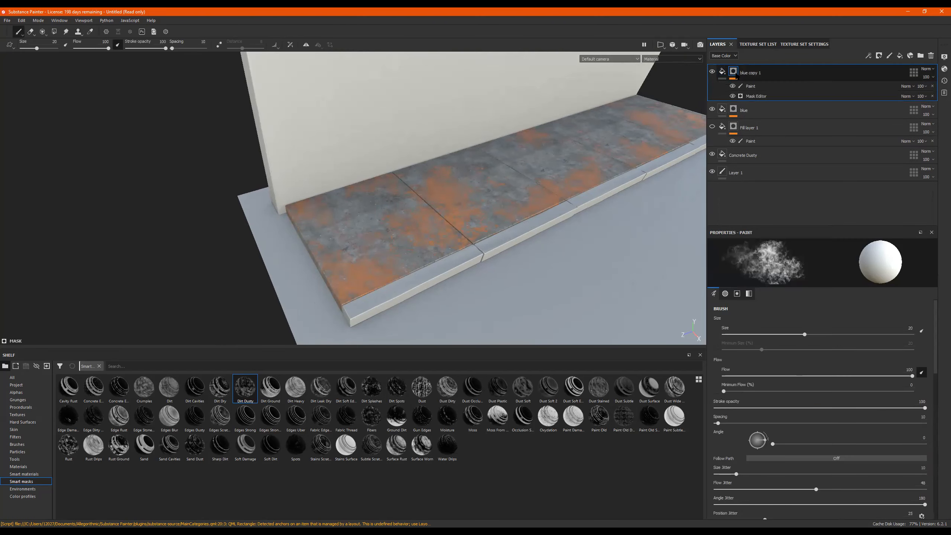
click(753, 97)
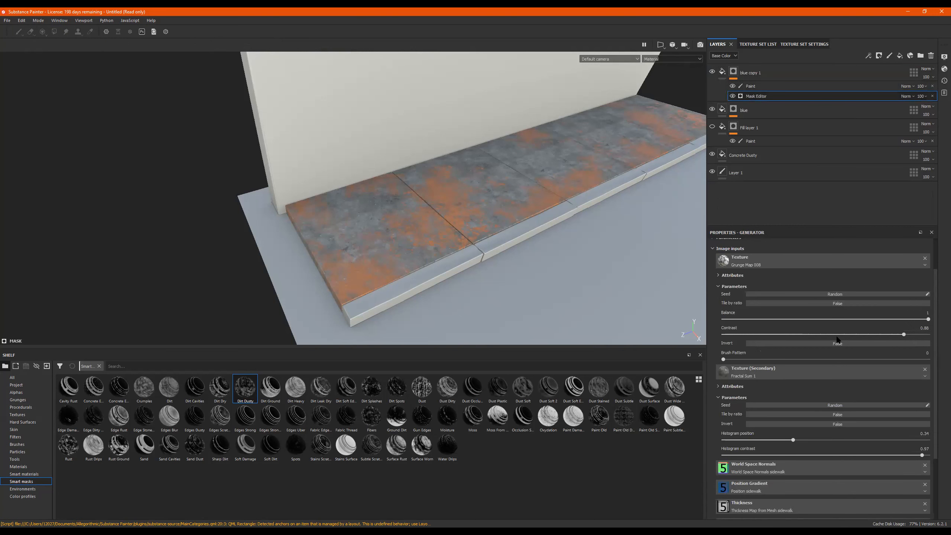
mouse_move(841, 318)
mouse_down()
mouse_move(773, 319)
mouse_move(760, 335)
mouse_move(836, 336)
mouse_up()
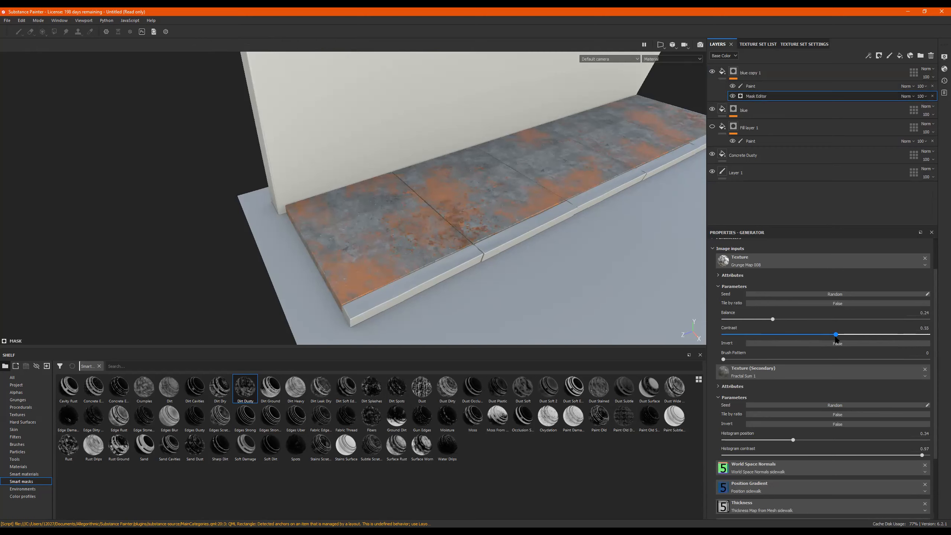
drag(794, 439, 867, 443)
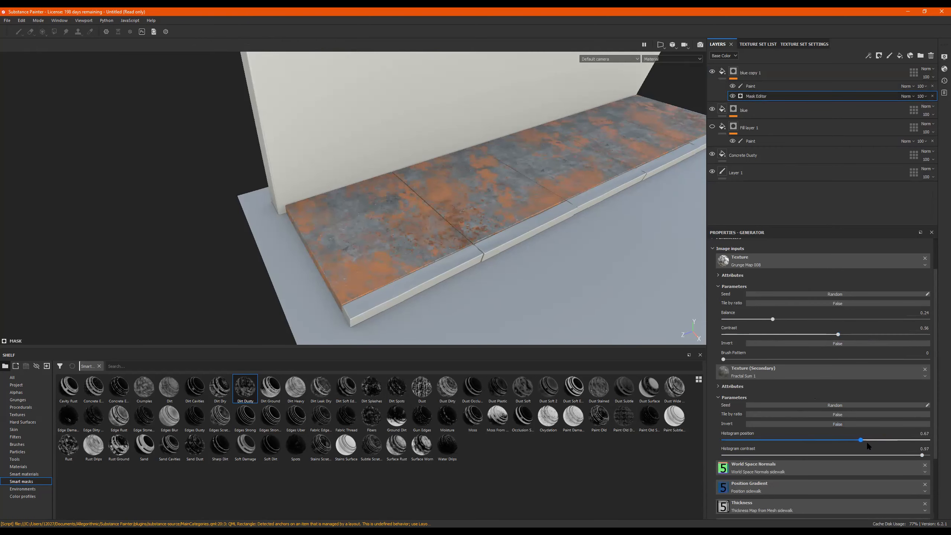
Lower the opacity of the blue copy 1 layer to 42
click(760, 86)
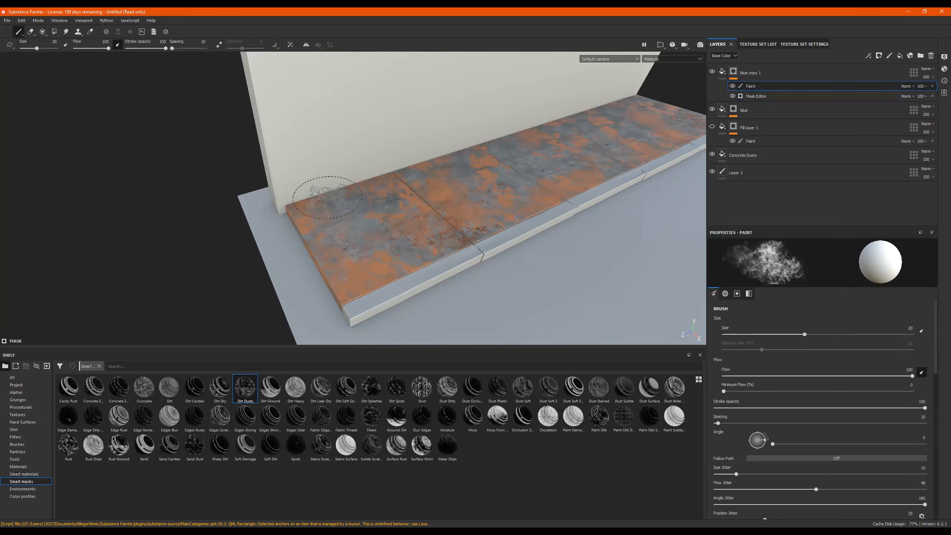
click(924, 87)
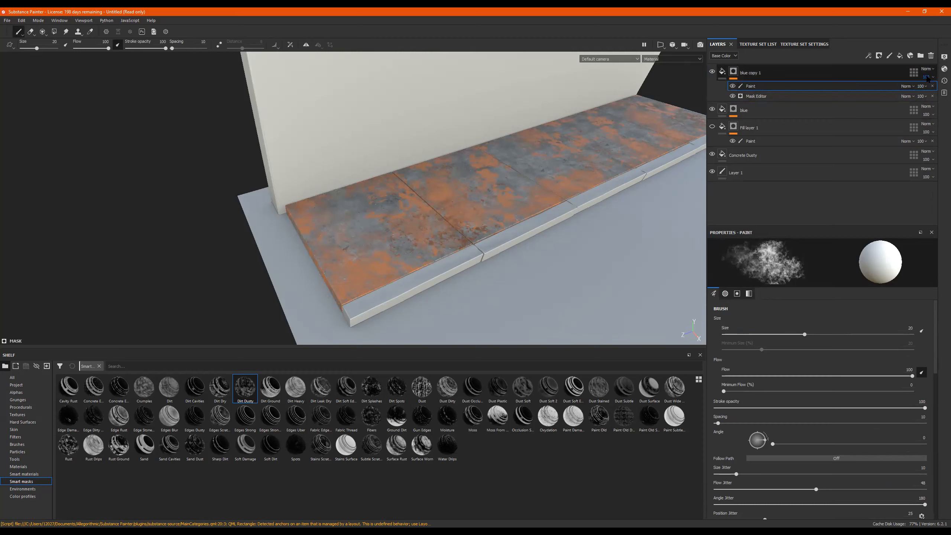
mouse_move(933, 92)
mouse_down()
mouse_move(917, 92)
mouse_move(939, 94)
mouse_up()
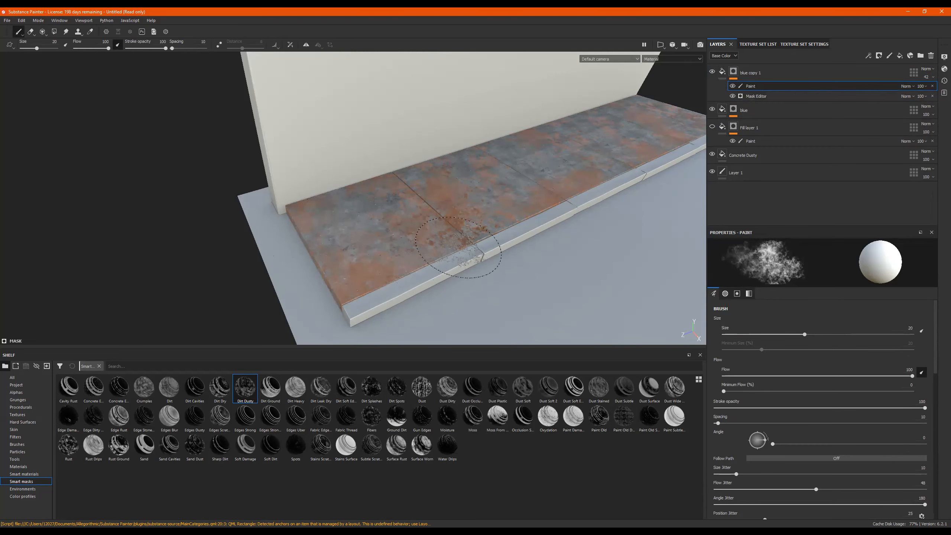
mouse_move(468, 237)
alt+mouse_down()
mouse_move(542, 198)
mouse_move(361, 204)
mouse_move(374, 247)
alt+mouse_up()
alt+middle_drag(375, 247, 340, 288)
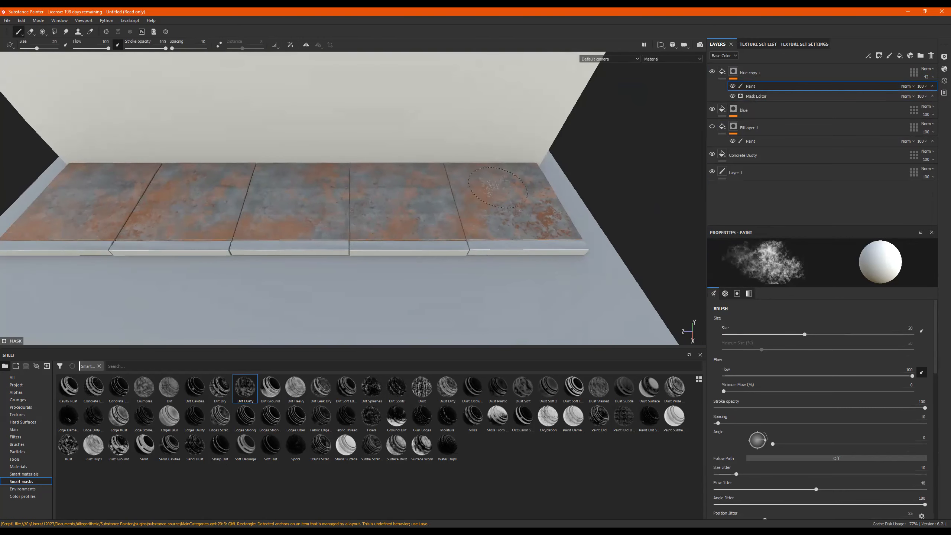
mouse_move(433, 210)
alt+mouse_down()
mouse_move(395, 166)
mouse_move(497, 219)
mouse_move(537, 206)
mouse_move(475, 225)
mouse_move(437, 132)
mouse_move(463, 169)
mouse_move(545, 151)
alt+mouse_up()
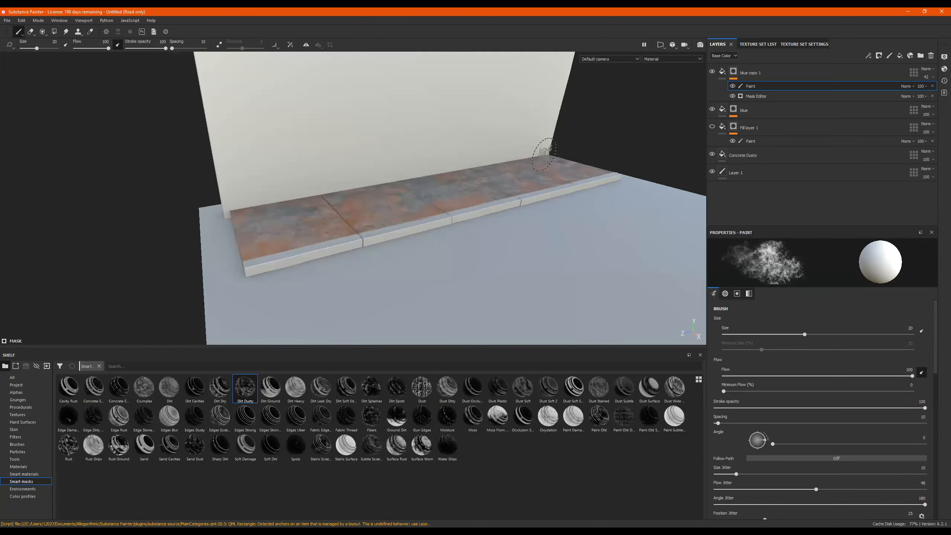
Remove the smart masks filter from the shelf and search all assets for "conc"
click(790, 44)
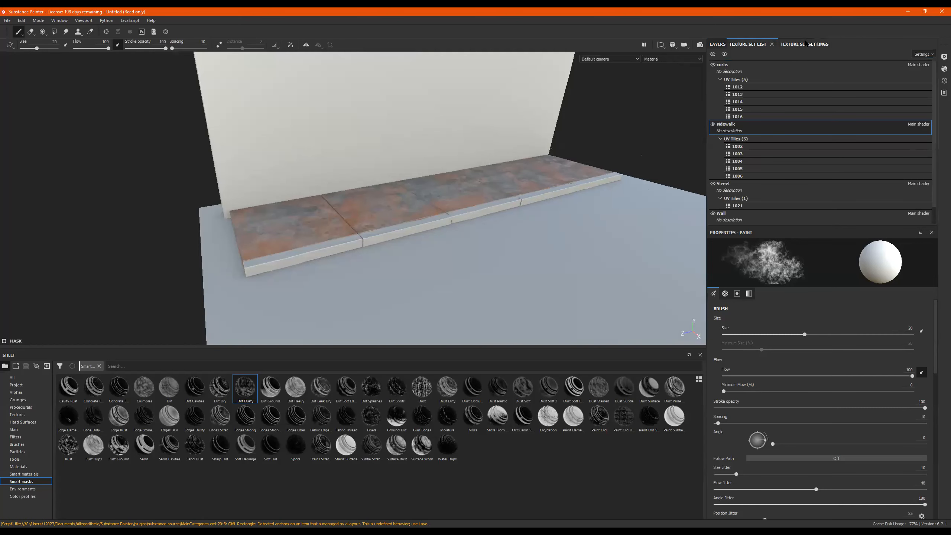
mouse_move(569, 213)
alt+mouse_down()
mouse_move(403, 238)
mouse_move(408, 248)
alt+mouse_up()
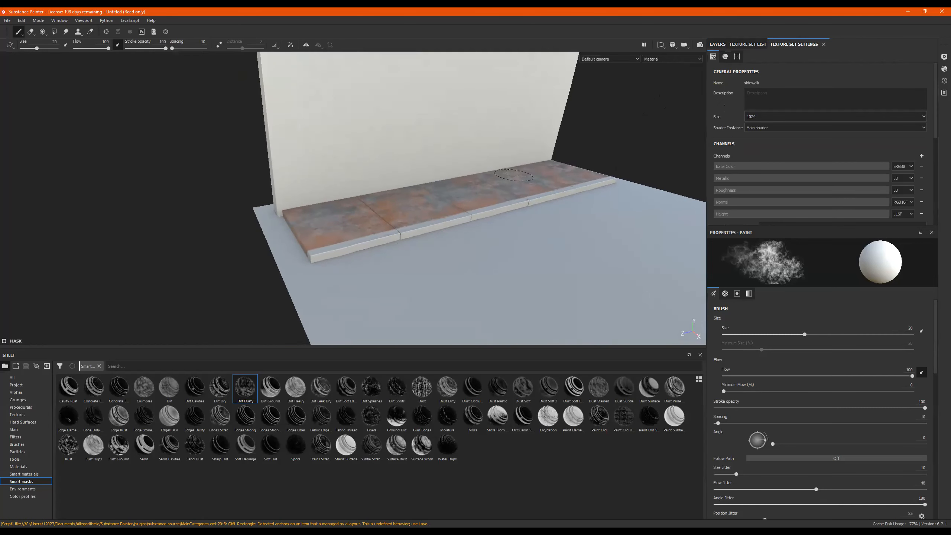
click(100, 366)
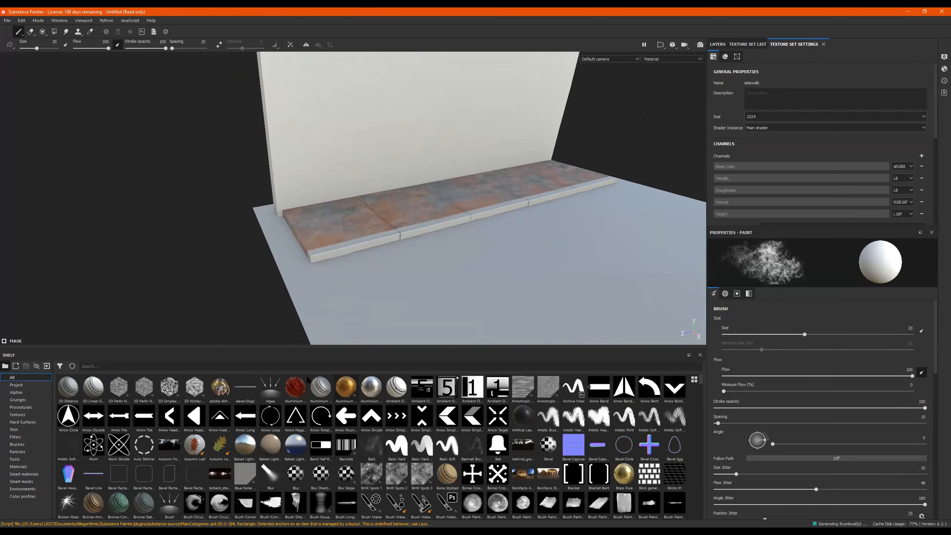
click(117, 366)
text(conc)
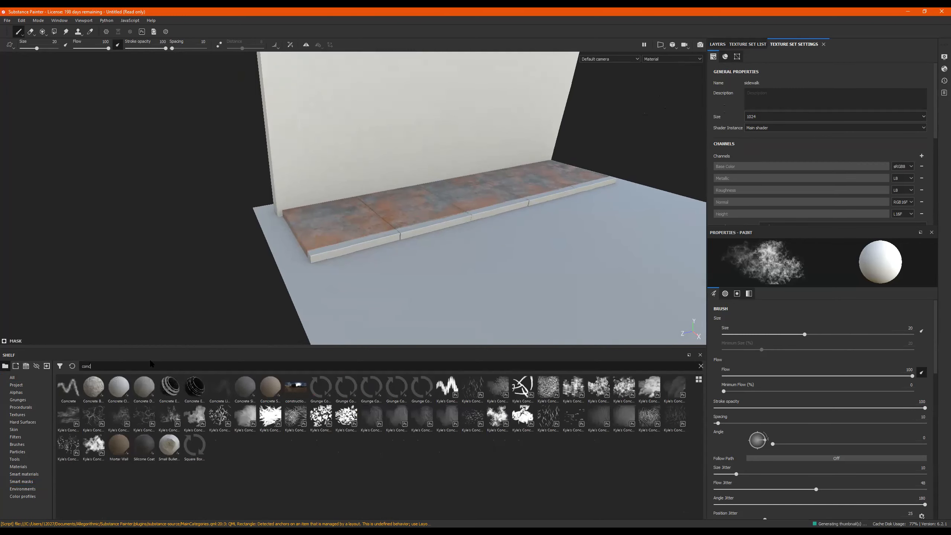
Switch to the curbs texture set and add the Concrete Bare material as a layer above Layer 1
click(721, 45)
click(758, 44)
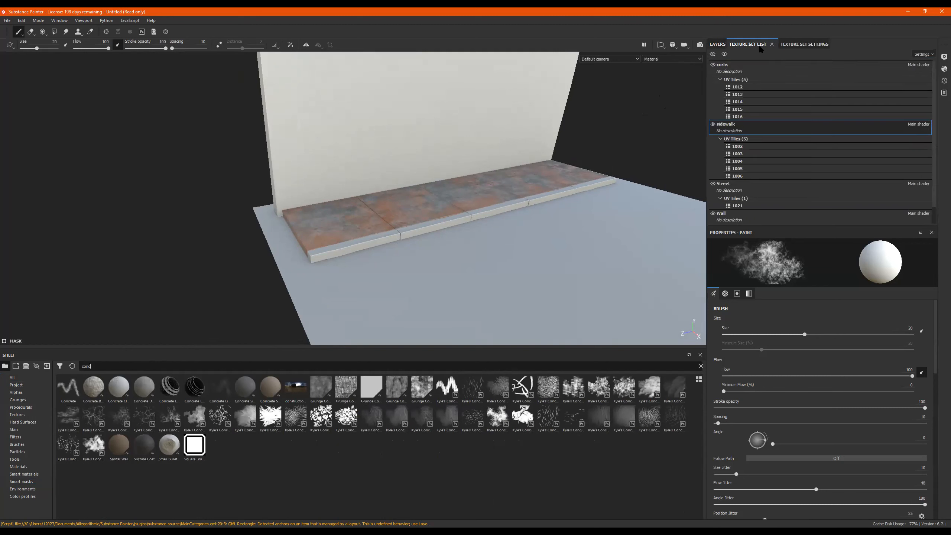
click(732, 69)
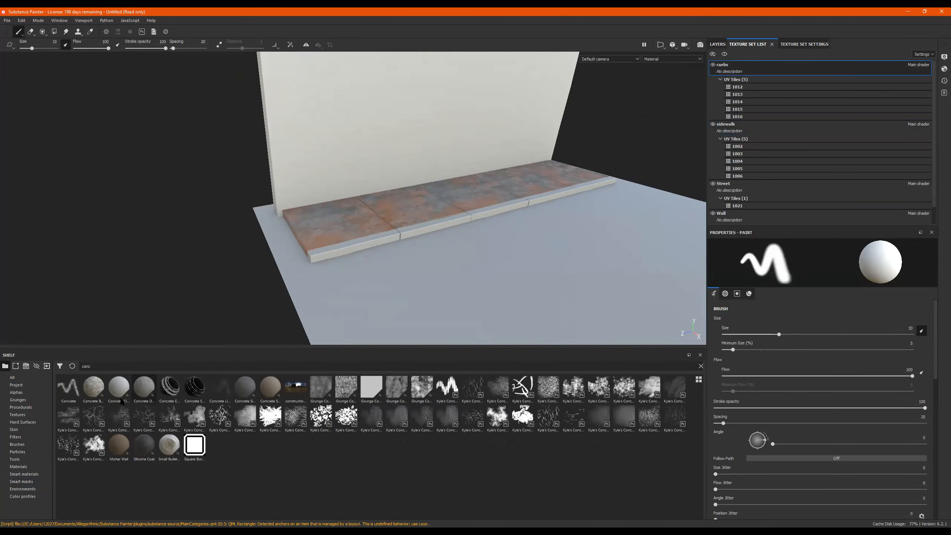
mouse_move(94, 388)
mouse_down()
mouse_move(189, 395)
mouse_move(71, 390)
mouse_move(82, 390)
mouse_up()
click(716, 44)
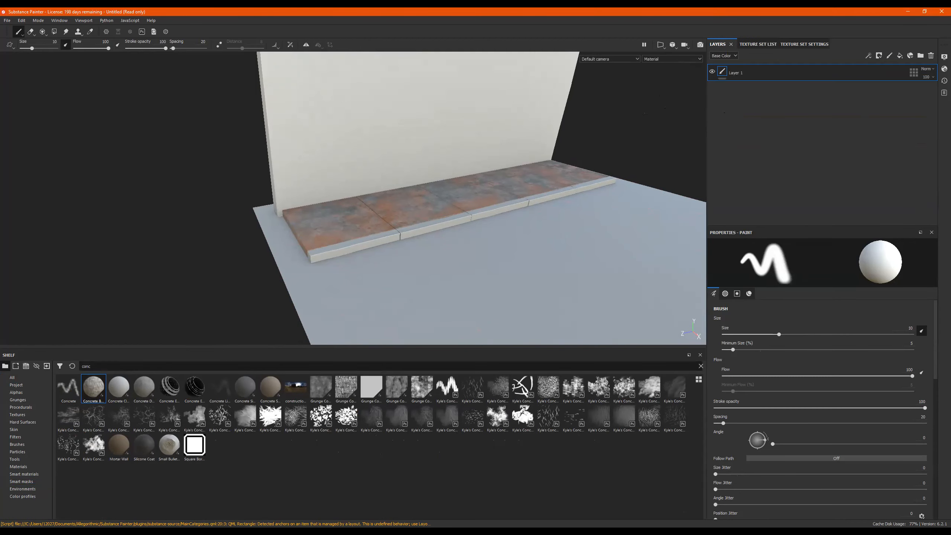
drag(93, 388, 828, 75)
alt+right_drag(374, 212, 518, 216)
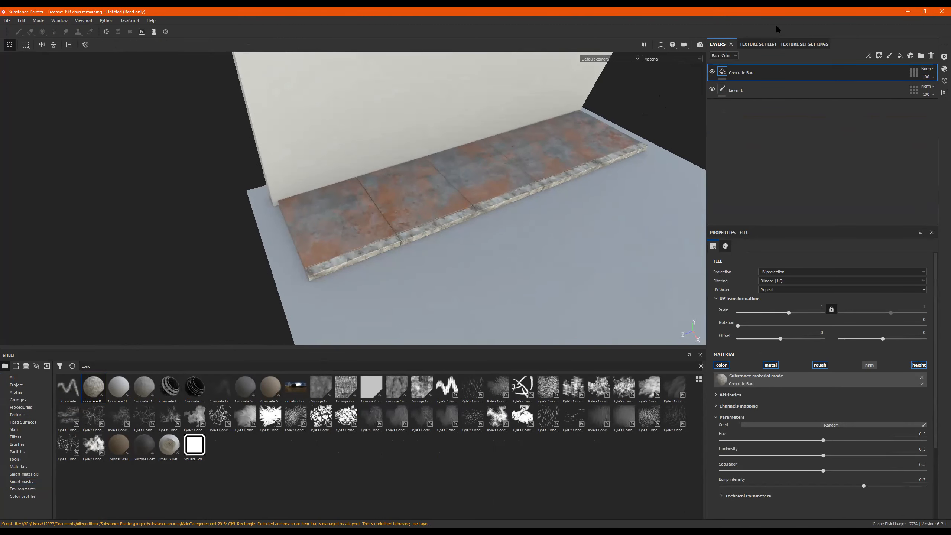
alt+drag(456, 248, 508, 195)
alt+drag(417, 217, 618, 142)
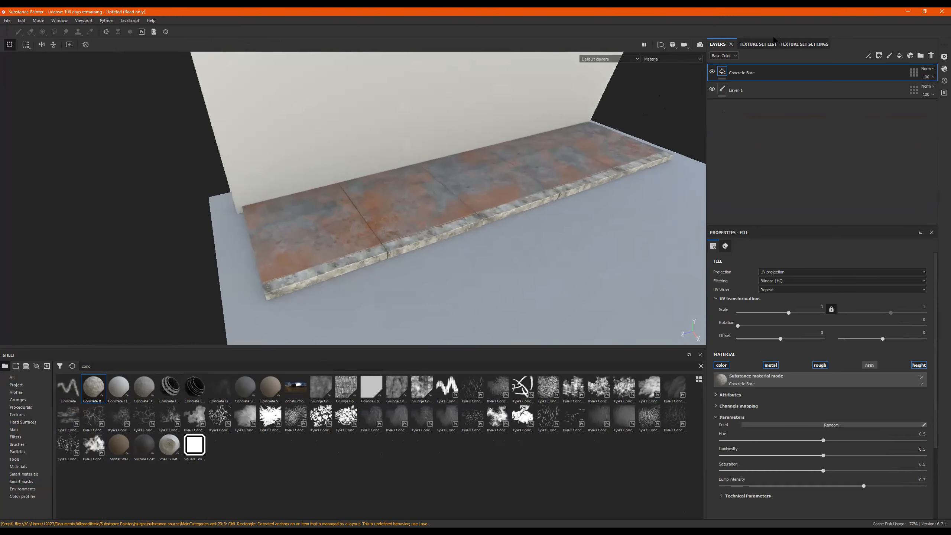
Switch to the sidewalk texture set and copy its blue copy 1 layer
click(771, 44)
click(718, 44)
click(760, 45)
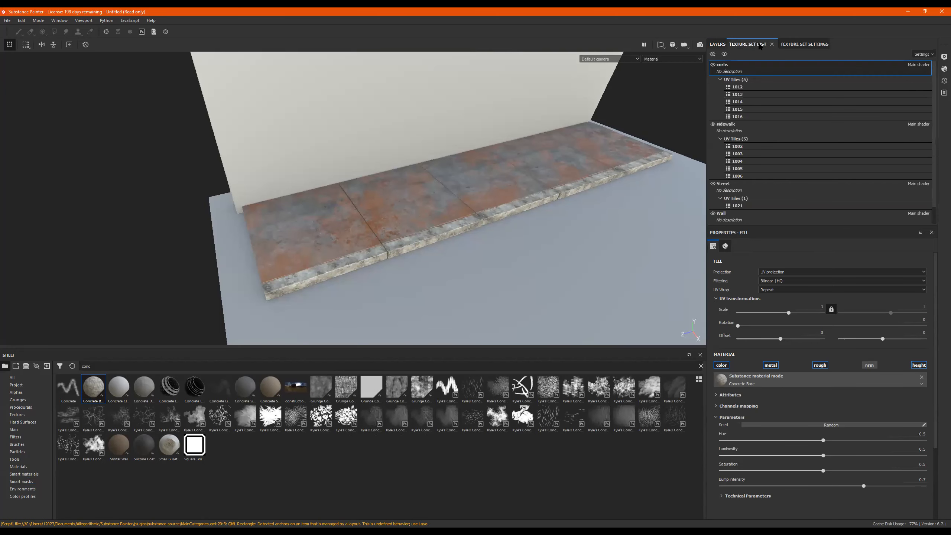
click(741, 128)
click(718, 45)
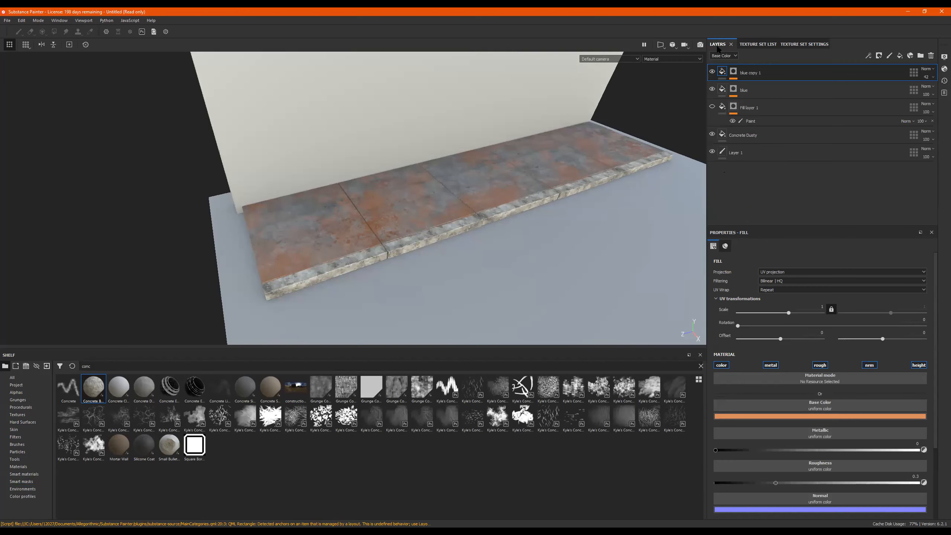
right_click(724, 73)
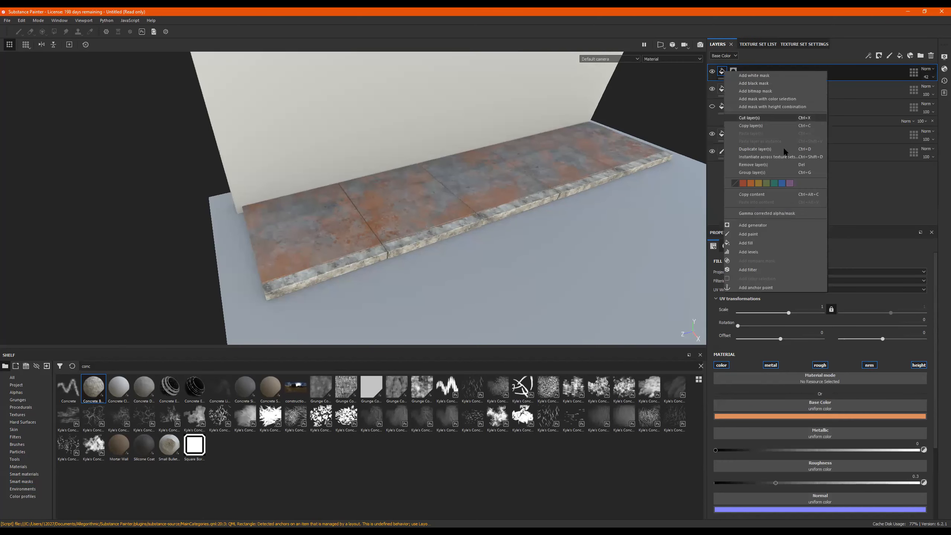
click(767, 125)
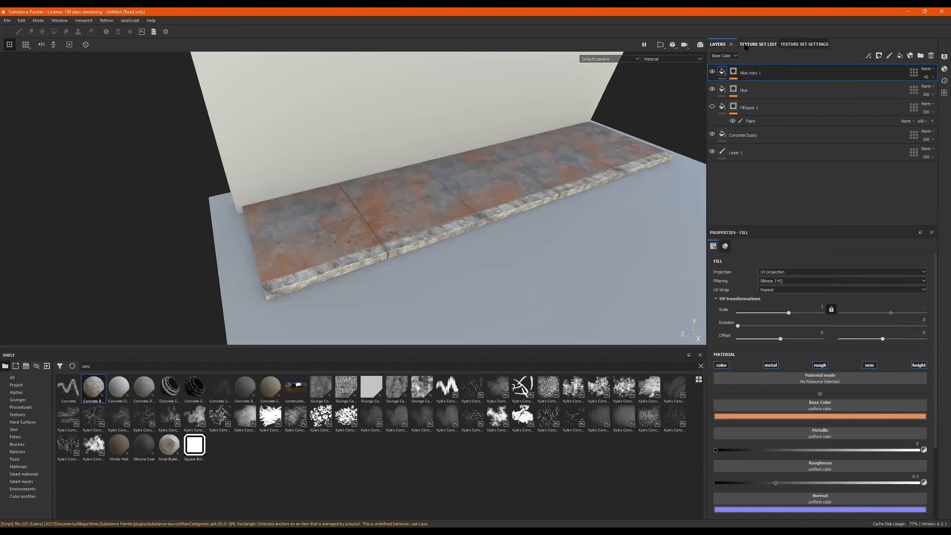
Switch to the curbs texture set and paste the copied blue copy 1 layer above Concrete Bare
click(746, 45)
click(740, 72)
click(720, 45)
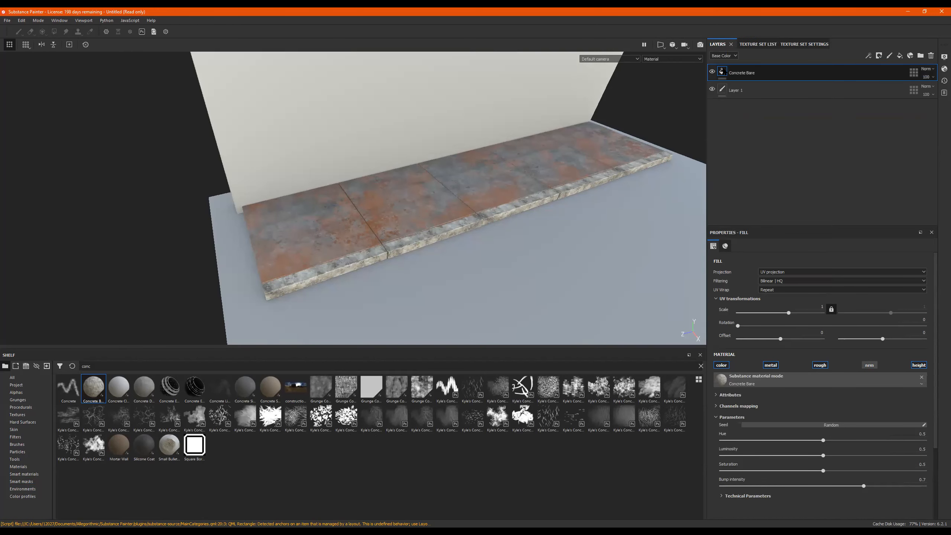
right_click(722, 71)
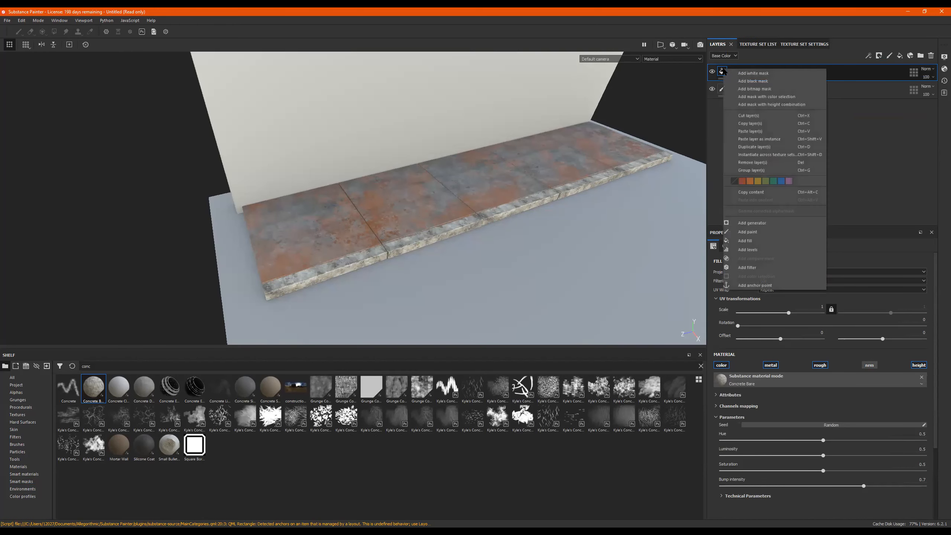
click(772, 131)
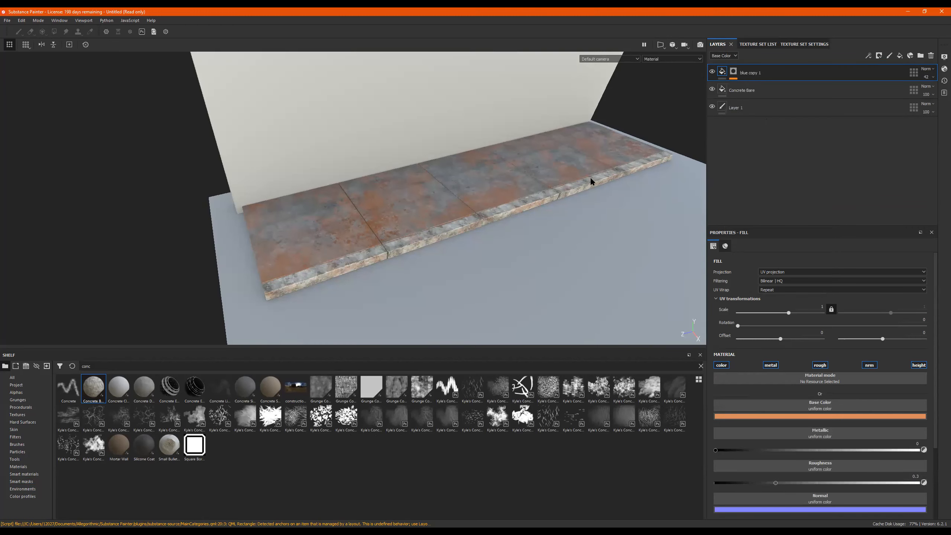
Raise the balance of the primary grunge texture in the curbs layer's Mask Editor to about 0.69
alt+right_drag(361, 249, 674, 210)
alt+drag(323, 264, 403, 254)
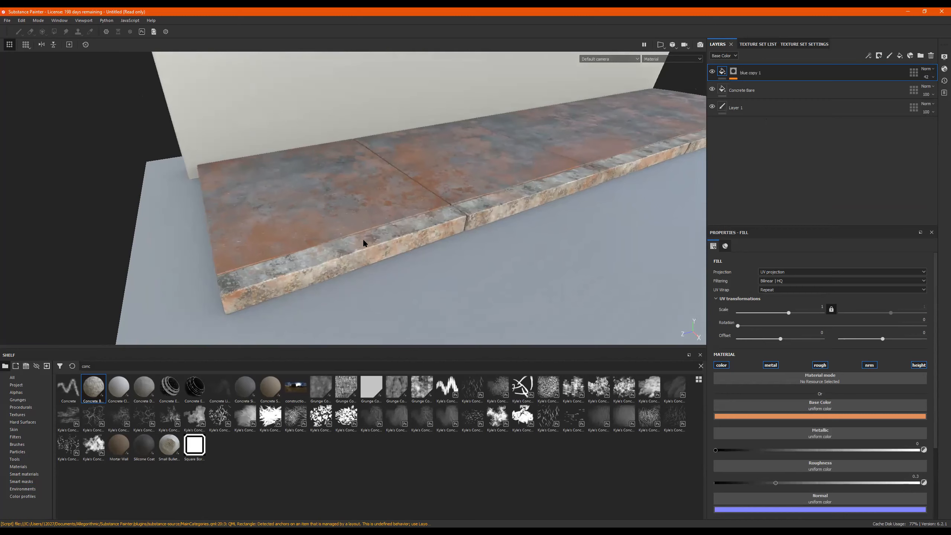
click(734, 72)
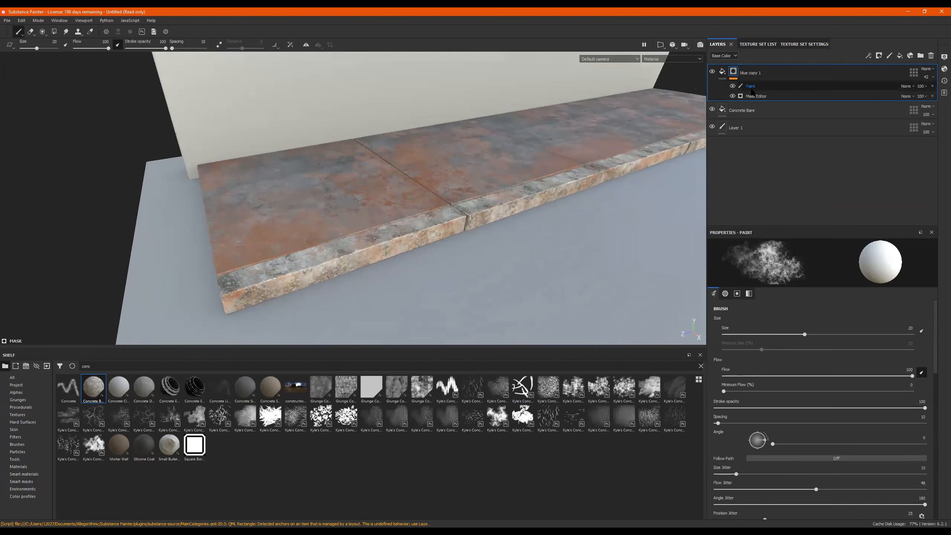
click(756, 96)
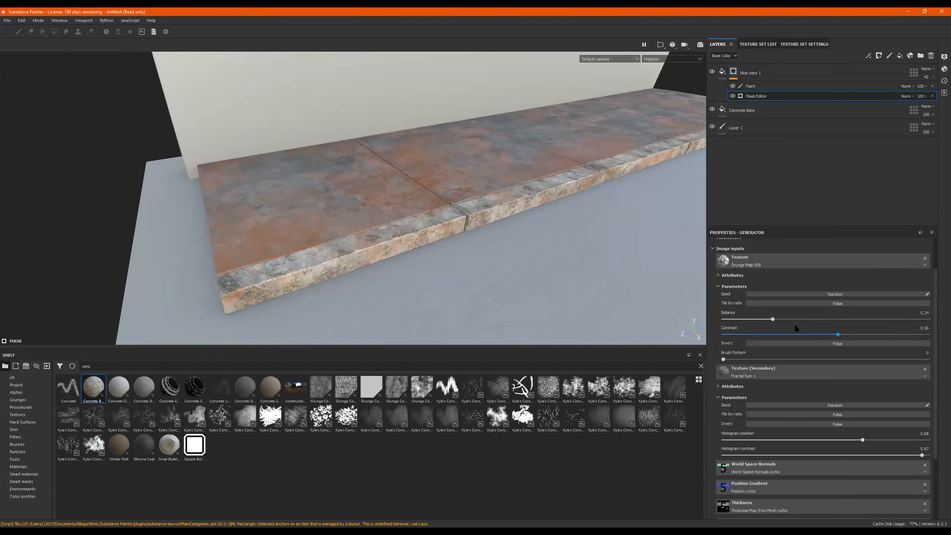
drag(800, 318, 880, 310)
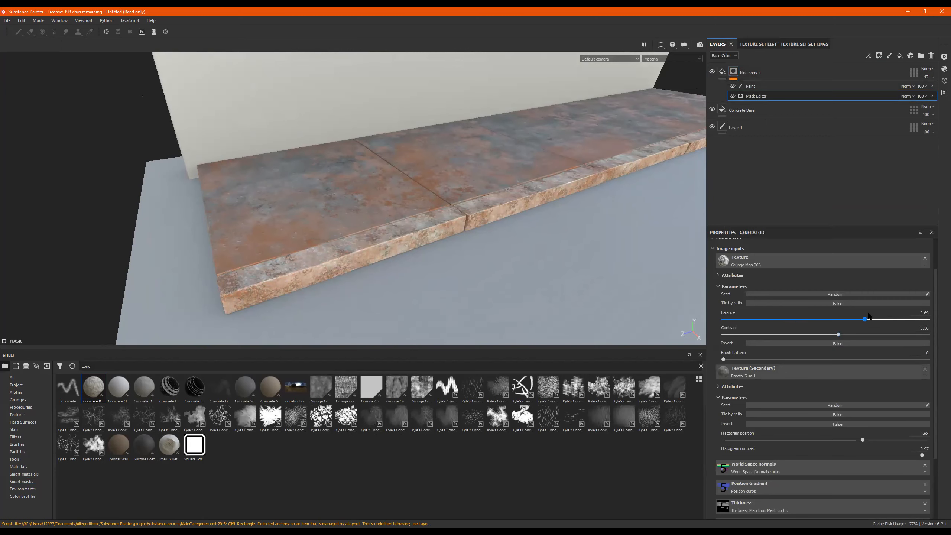
Change the base color of the curbs' blue copy 1 fill to a darker, more saturated orange-brown
click(722, 71)
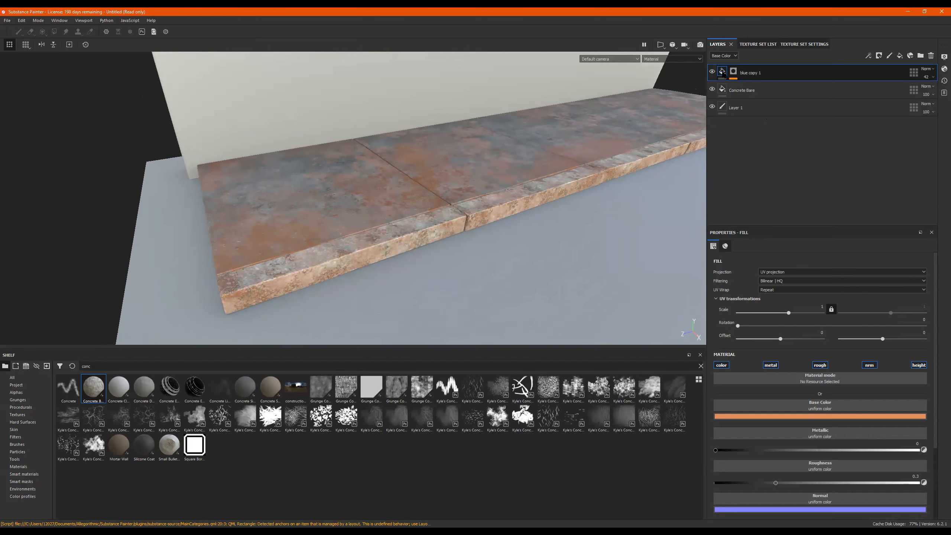
click(820, 415)
drag(847, 438, 863, 450)
Examine the rust colouring of the curbs against the sidewalk from several angles and distances
alt+right_drag(478, 177, 451, 213)
alt+middle_drag(451, 214, 416, 273)
alt+right_drag(476, 215, 463, 240)
mouse_move(483, 210)
alt+mouse_down()
mouse_move(492, 200)
mouse_move(492, 212)
alt+mouse_up()
alt+right_drag(411, 254, 488, 252)
alt+drag(492, 239, 506, 267)
alt+right_drag(409, 236, 500, 225)
alt+drag(500, 225, 486, 219)
alt+right_drag(486, 219, 509, 240)
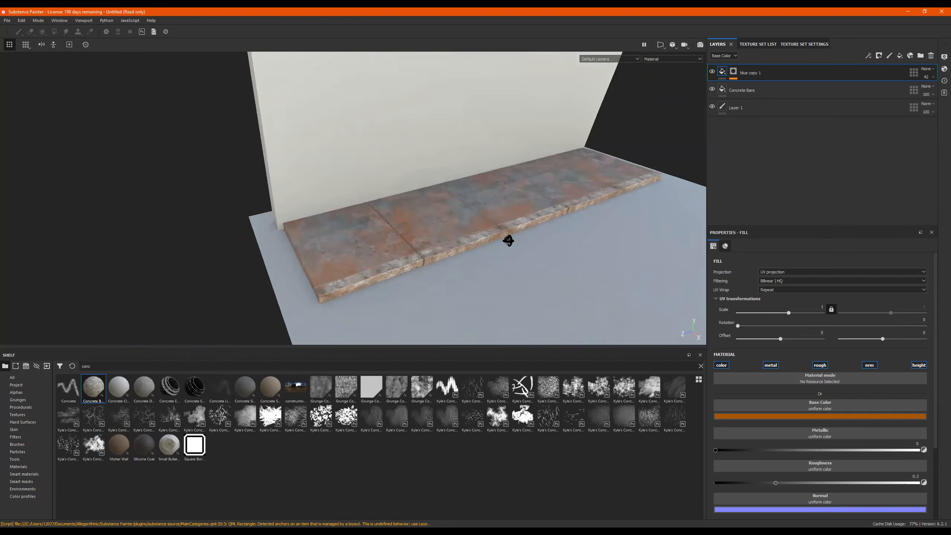
Switch to the Street texture set and add the Concrete Smooth material as a layer above Layer 1
click(755, 46)
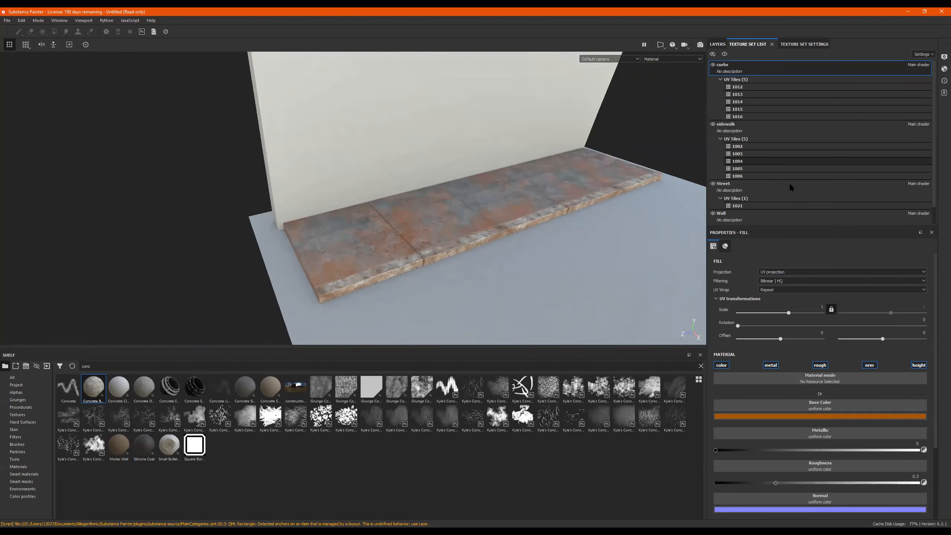
scroll(789, 183, down, 2)
click(745, 164)
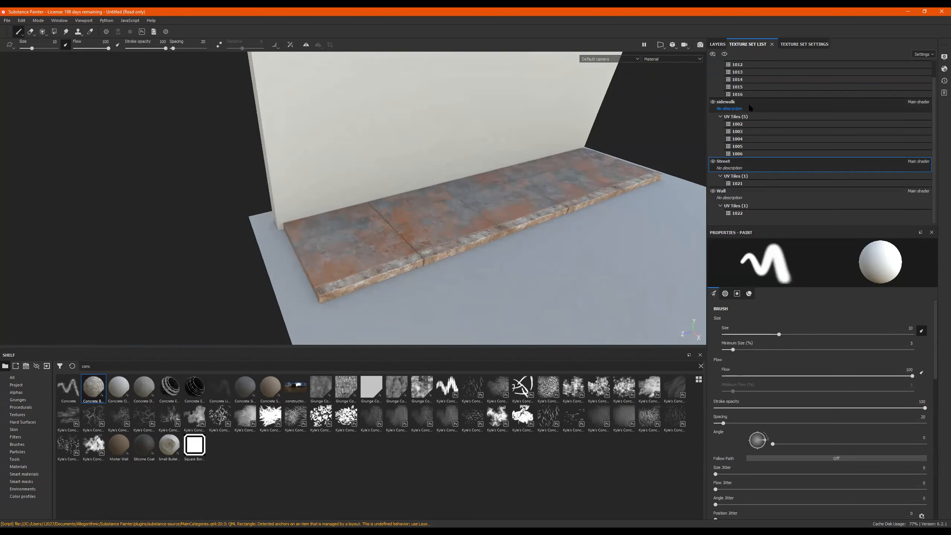
click(717, 44)
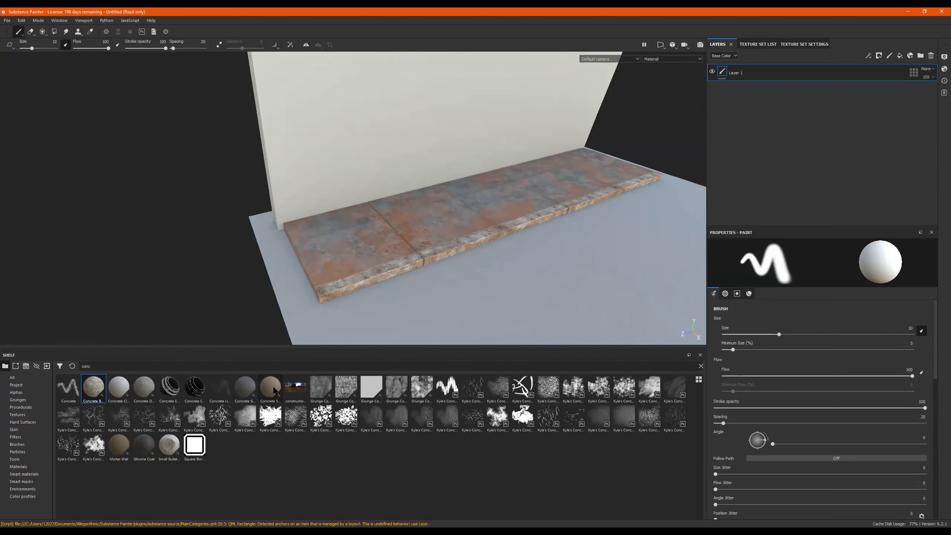
drag(275, 386, 810, 75)
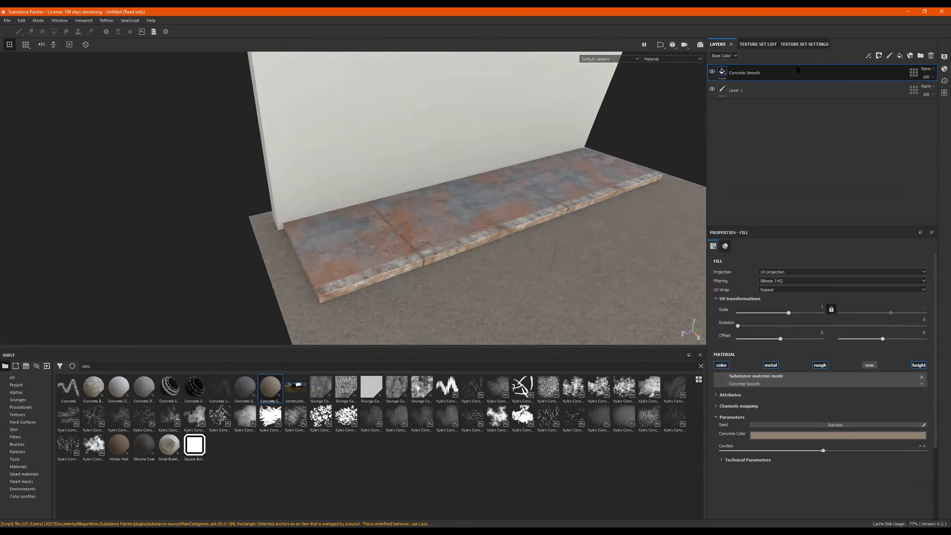
Set the street material's Concrete Color to a dark neutral grey of about 0.31 in red, green and blue
alt+right_drag(397, 212, 442, 208)
alt+middle_drag(442, 208, 371, 147)
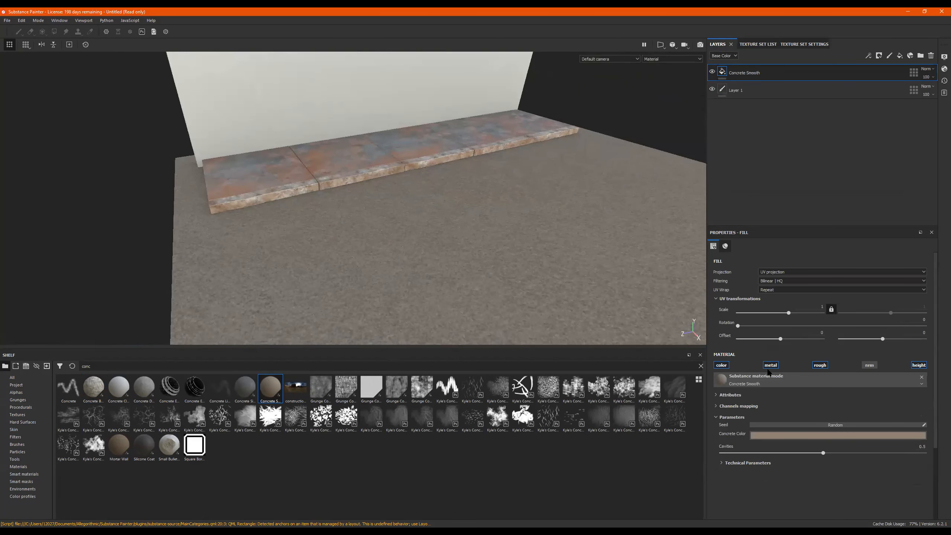
click(789, 437)
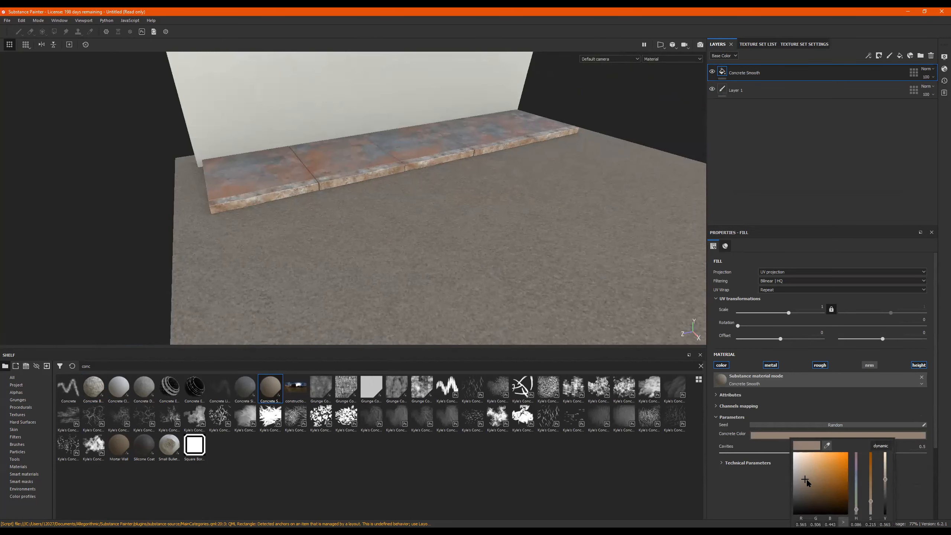
click(806, 491)
drag(806, 492, 796, 496)
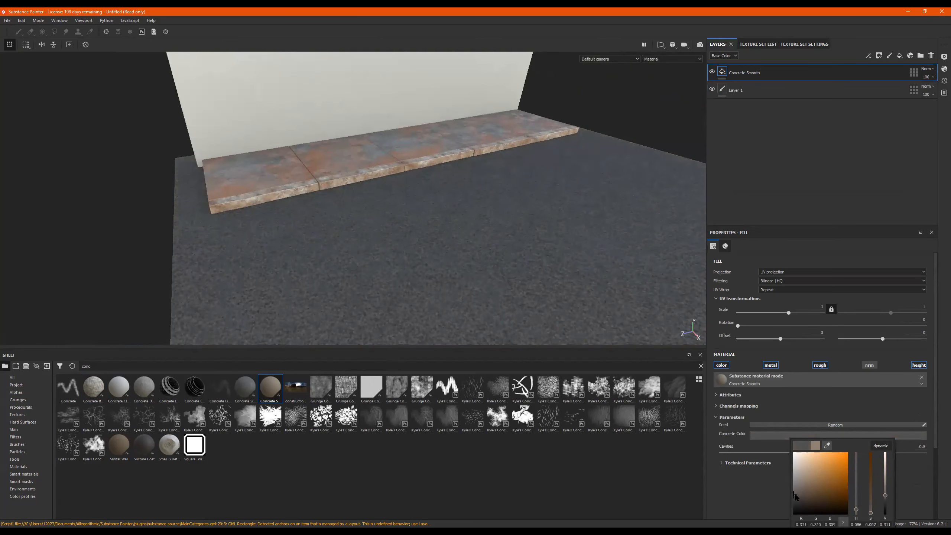
Switch to the Wall texture set and add the Mortar Wall material from the "conc" search results above Layer 1
scroll(375, 196, down, 2)
alt+drag(375, 196, 415, 237)
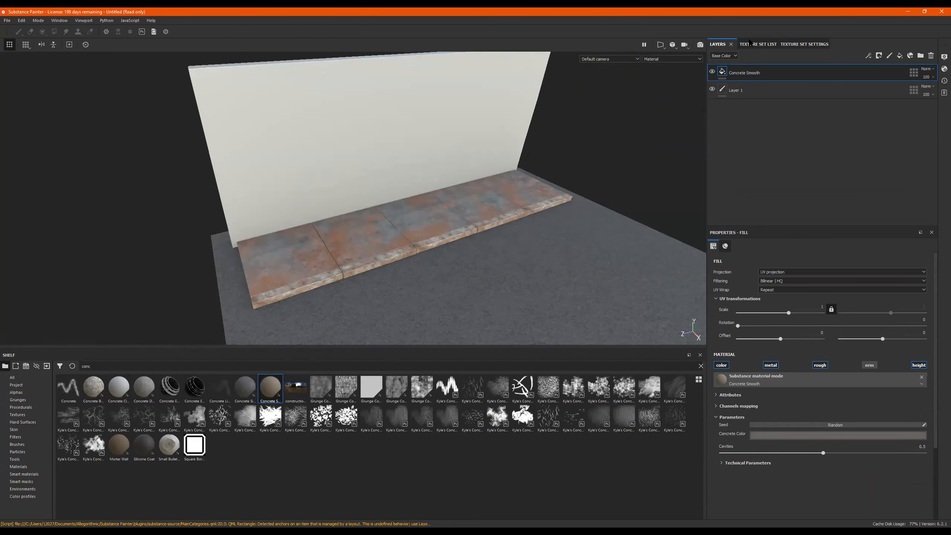
click(750, 43)
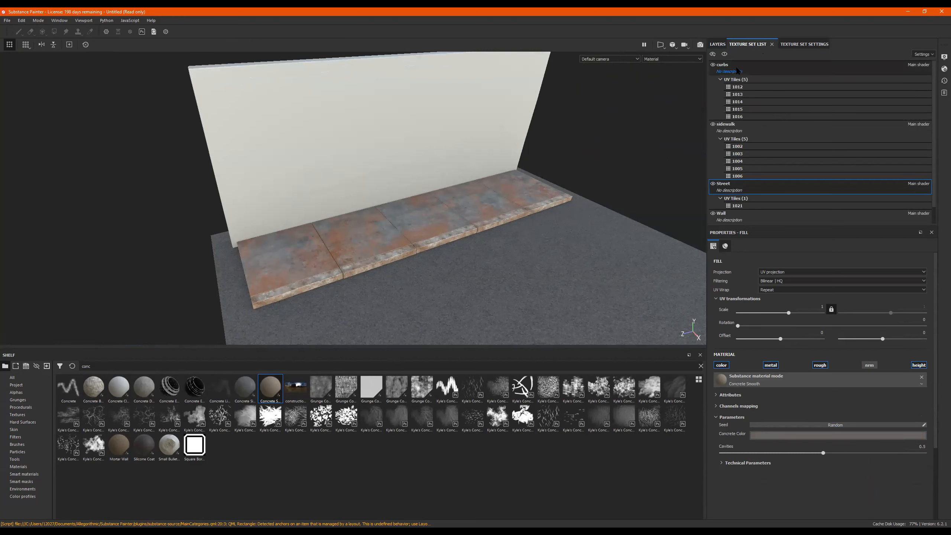
scroll(751, 201, down, 2)
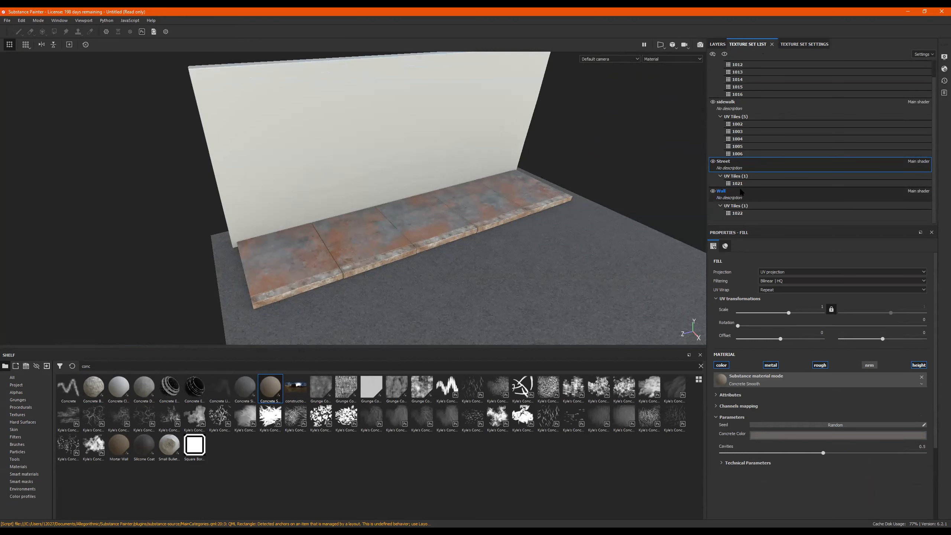
click(740, 189)
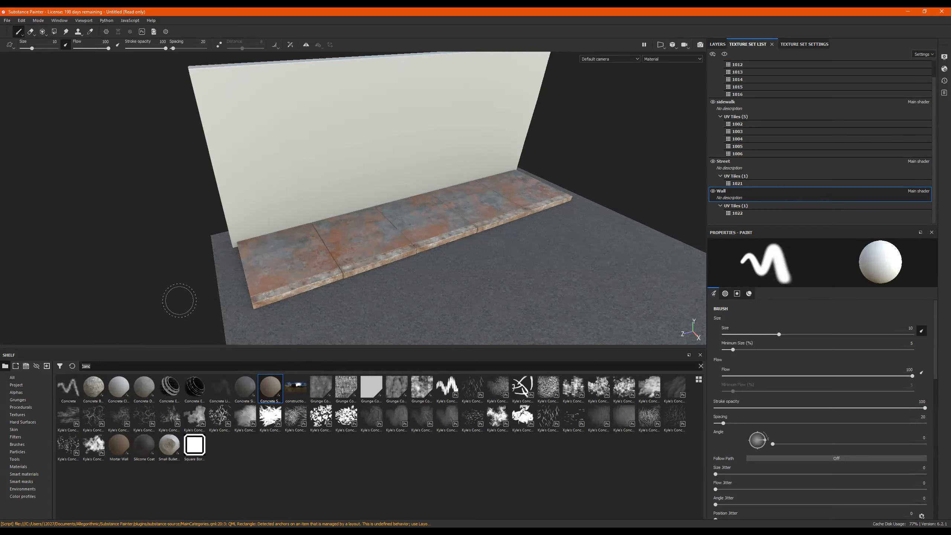
text(conc)
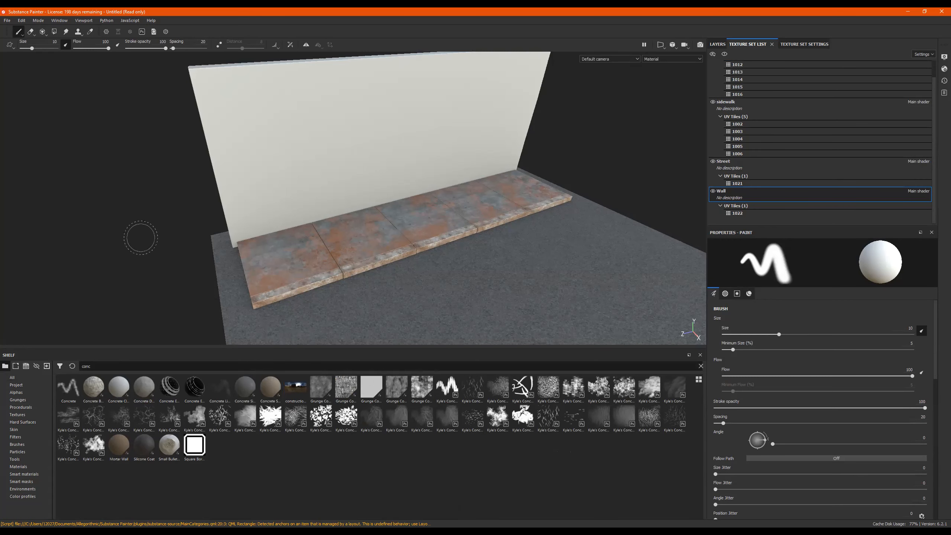
drag(120, 446, 771, 94)
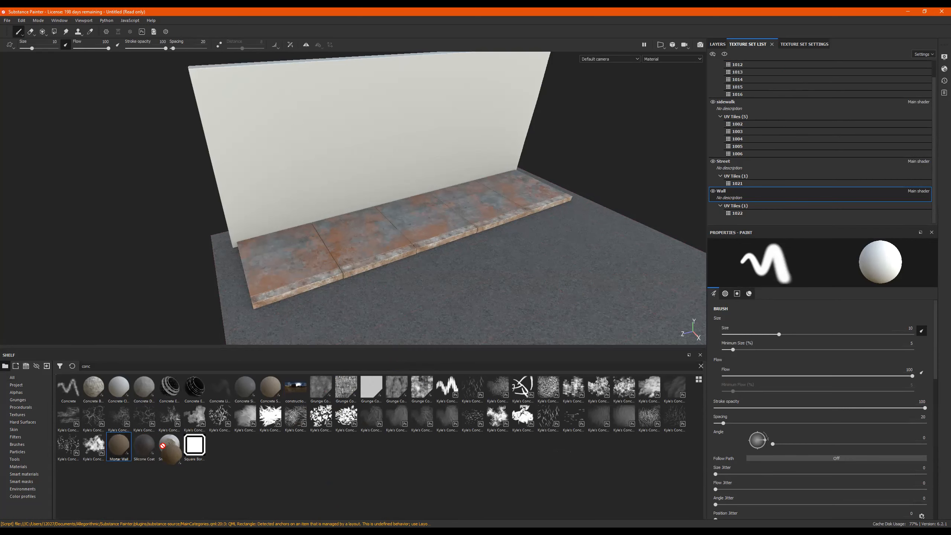
click(717, 44)
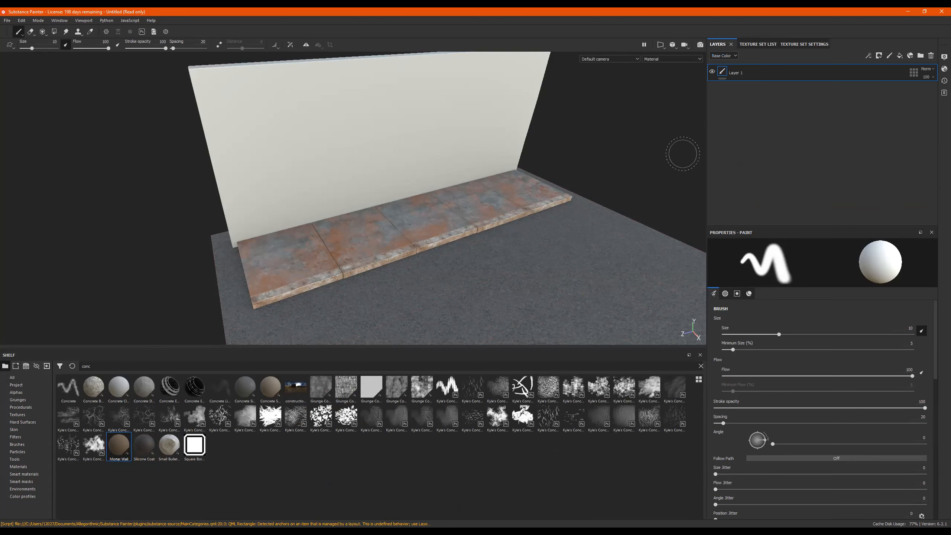
drag(117, 446, 730, 71)
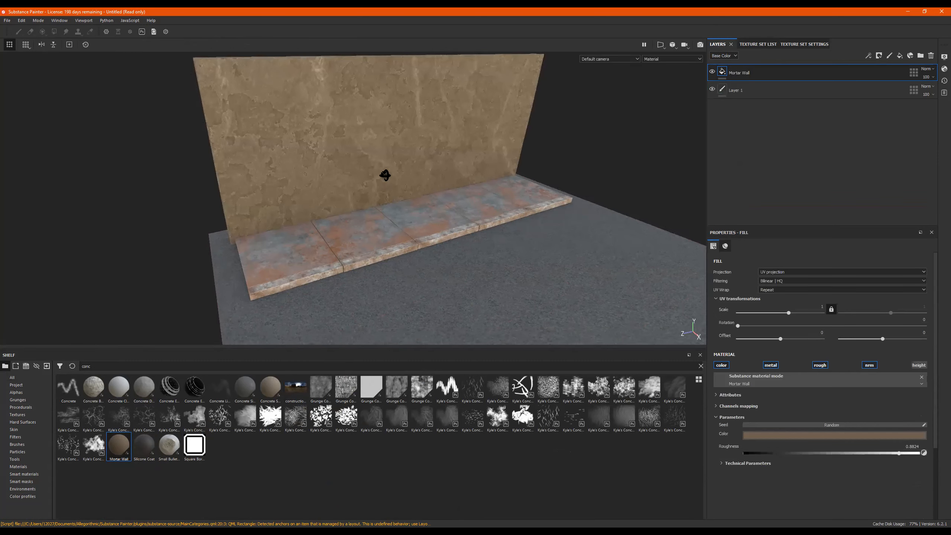
Set the Mortar Wall layer's UV scale to -2.25 and its color to a more saturated brown
alt+drag(368, 161, 511, 153)
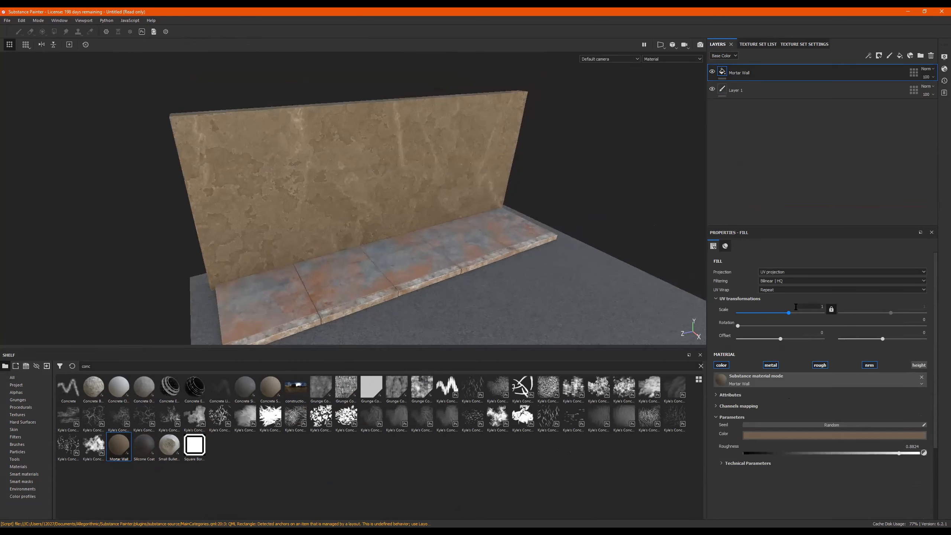
drag(788, 314, 769, 313)
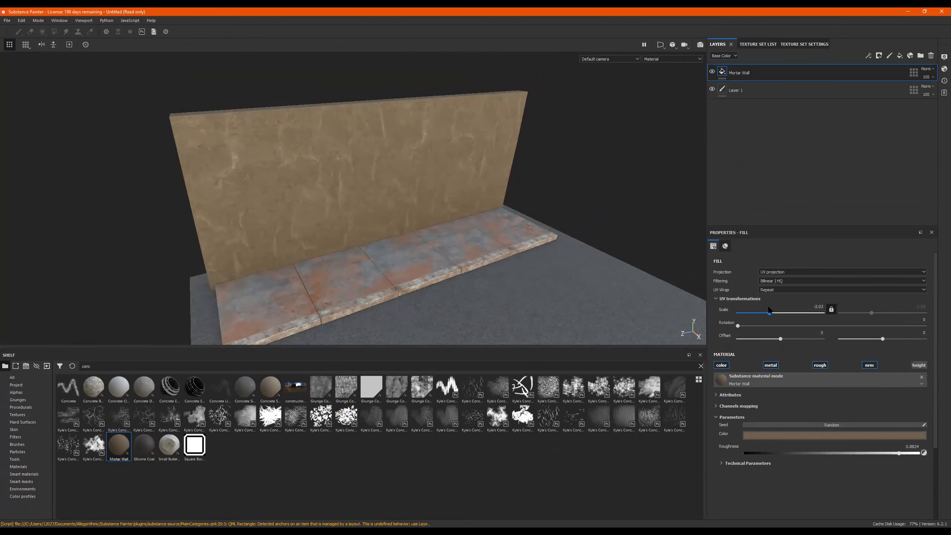
click(785, 436)
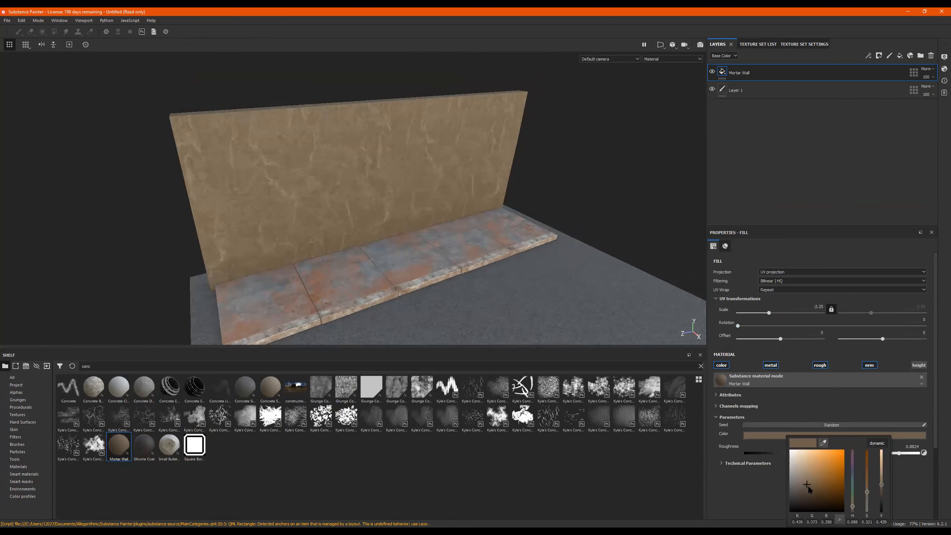
drag(809, 479, 816, 486)
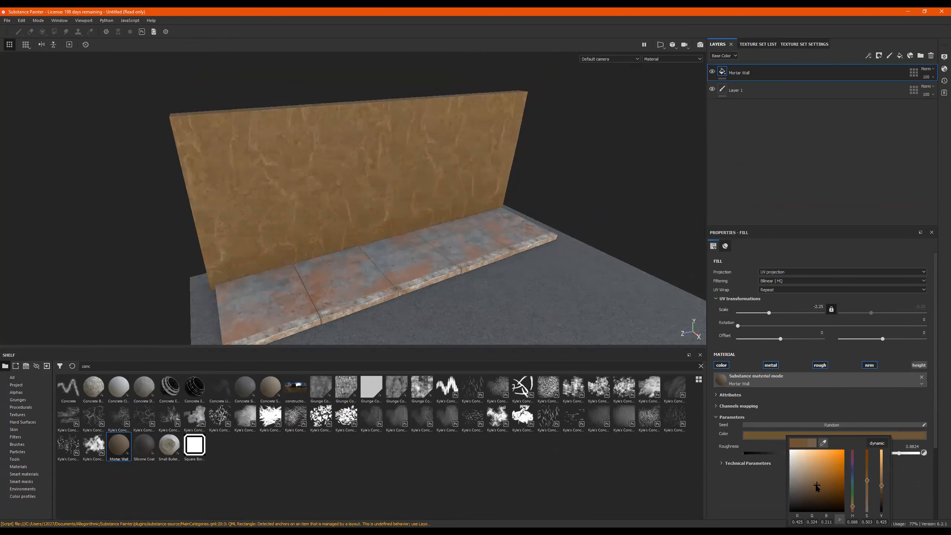
Apply Concrete Dusty to the Mortar Wall layer, and add the Concrete Clean material as a new layer above it
click(155, 392)
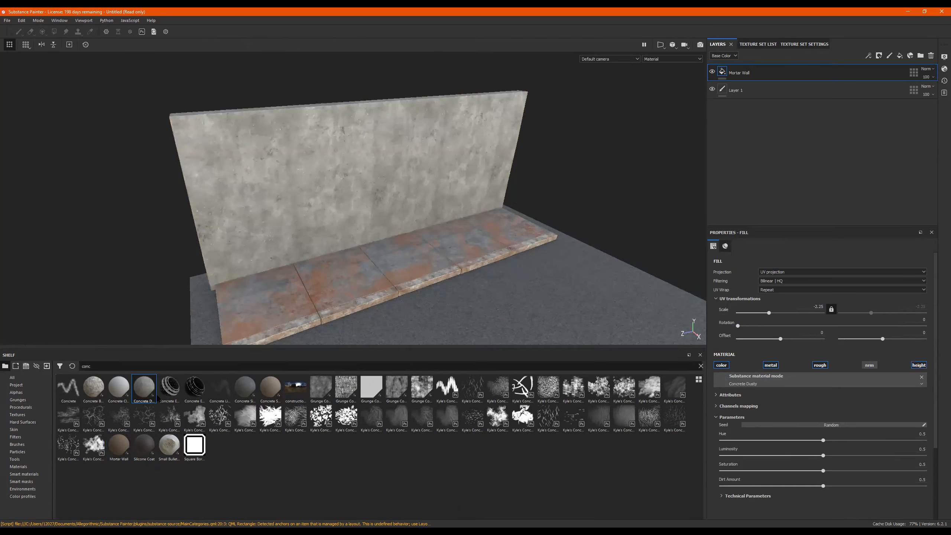
click(122, 393)
drag(124, 393, 747, 68)
alt+drag(410, 177, 397, 174)
alt+right_drag(391, 157, 393, 144)
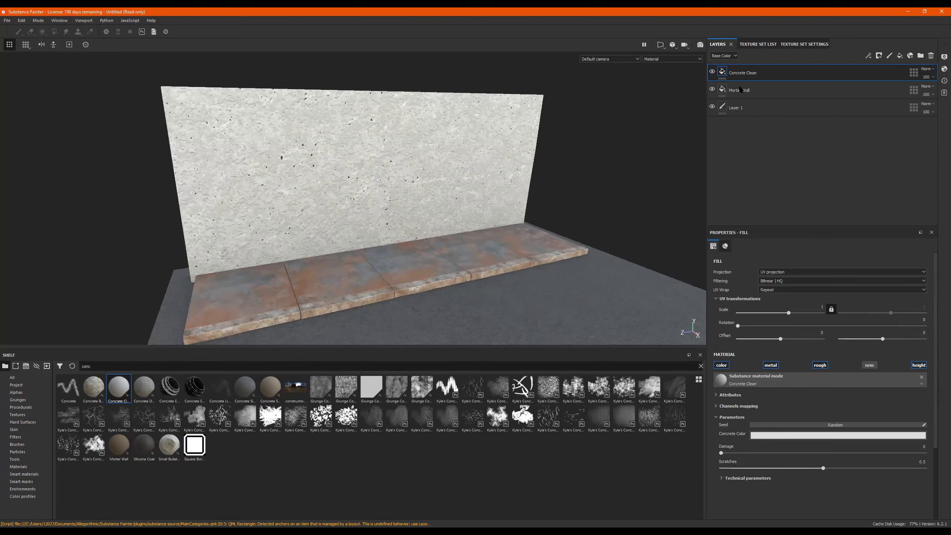
Set the Concrete Clean layer's UV scale to 0.97 and its opacity to 36
drag(789, 312, 789, 313)
click(926, 77)
click(925, 90)
click(927, 95)
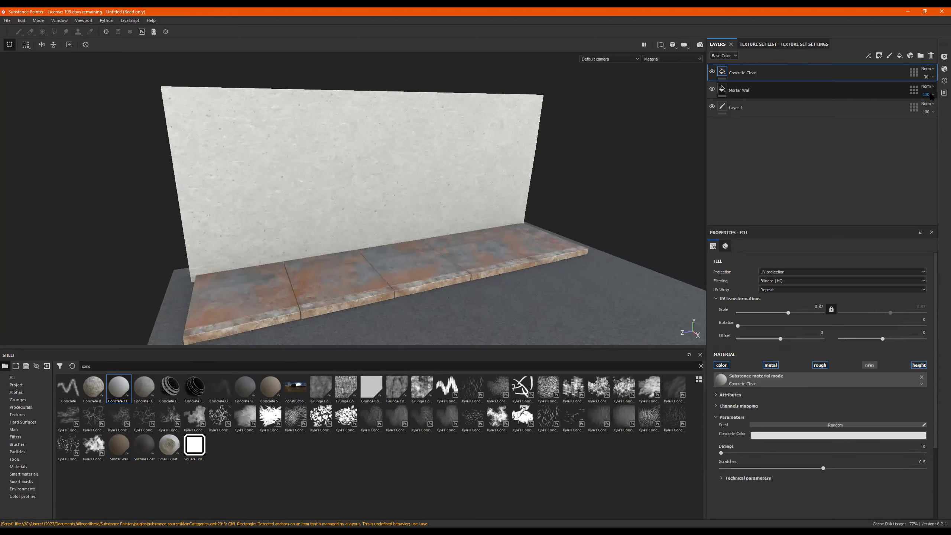
Switch the viewport to the Street_Cam_01 camera and examine the textured wall, sidewalk and street
key(alt+Tab)
alt+drag(383, 191, 356, 174)
alt+right_drag(356, 174, 303, 188)
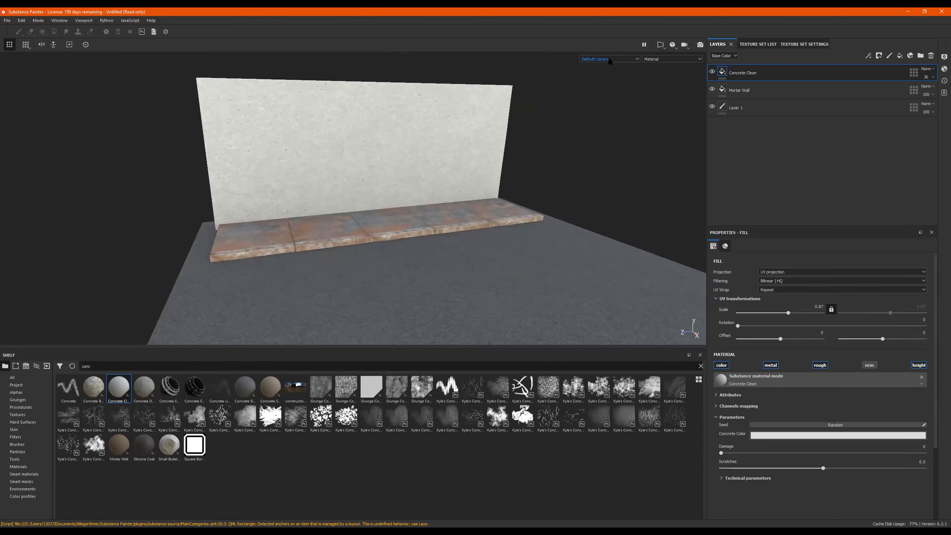
click(629, 58)
click(613, 59)
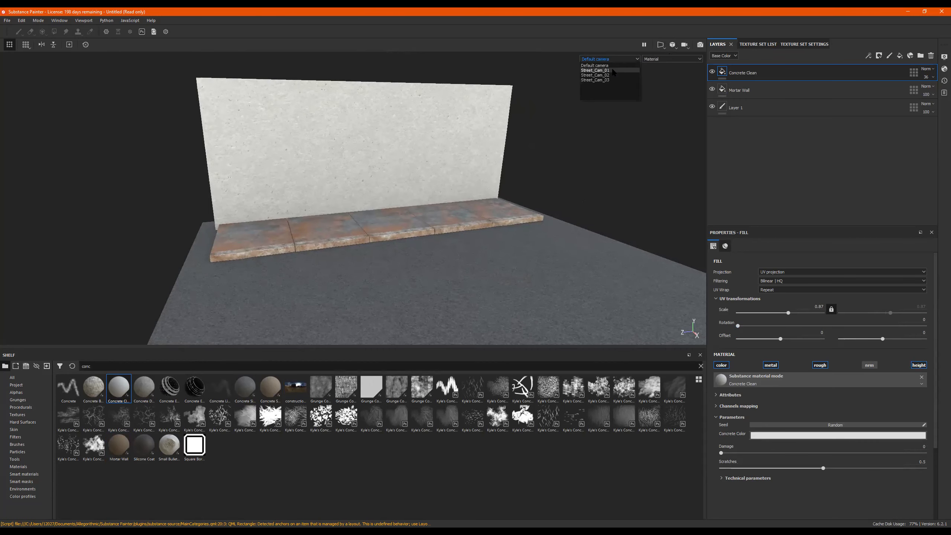
click(595, 70)
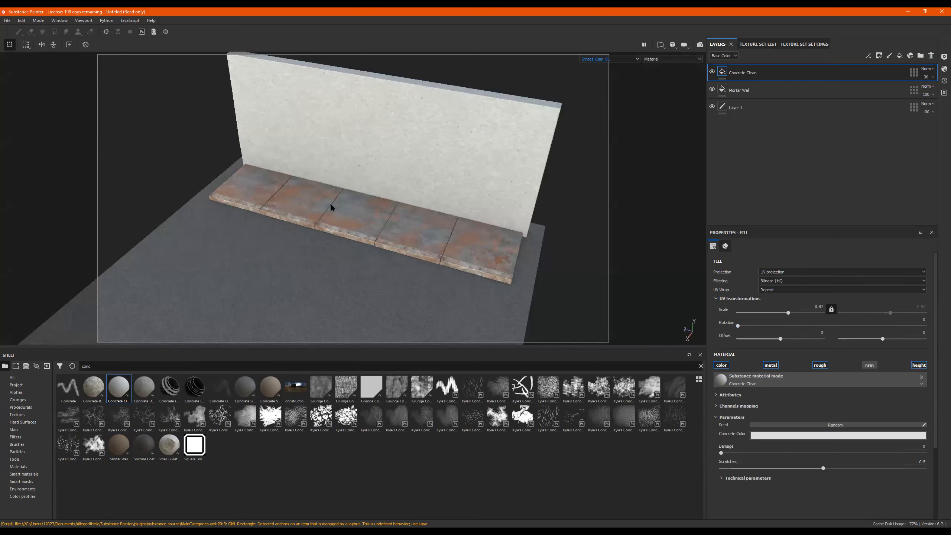
alt+drag(412, 210, 503, 160)
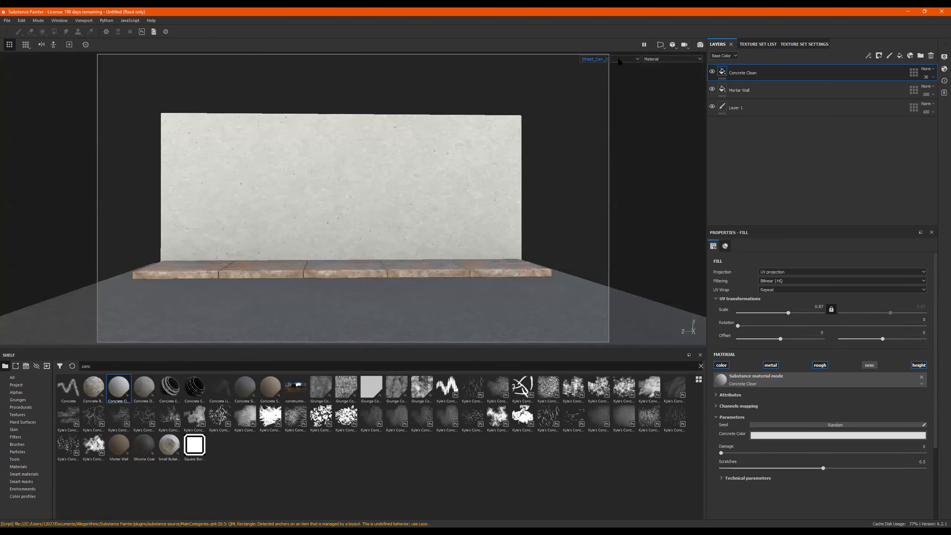
Frame the wall, sidewalk and street in the default camera, and examine them in an Iray render
alt+drag(611, 69, 437, 175)
alt+right_drag(437, 175, 384, 197)
alt+middle_drag(384, 197, 328, 231)
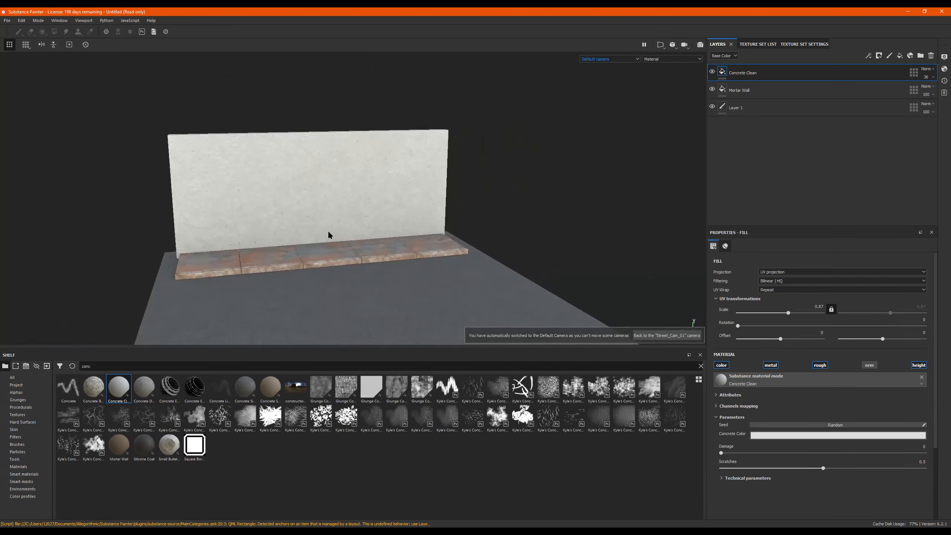
alt+right_drag(329, 232, 388, 217)
alt+middle_drag(388, 217, 413, 196)
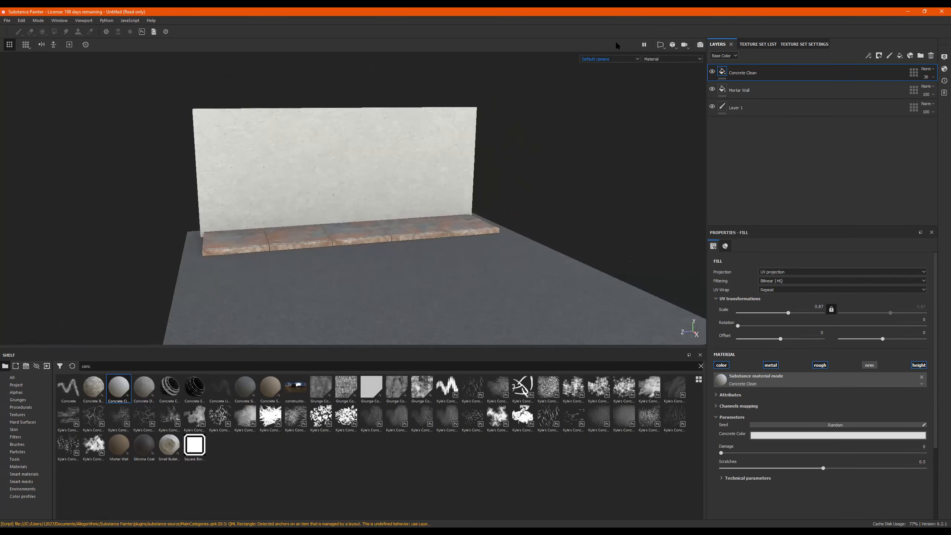
click(699, 45)
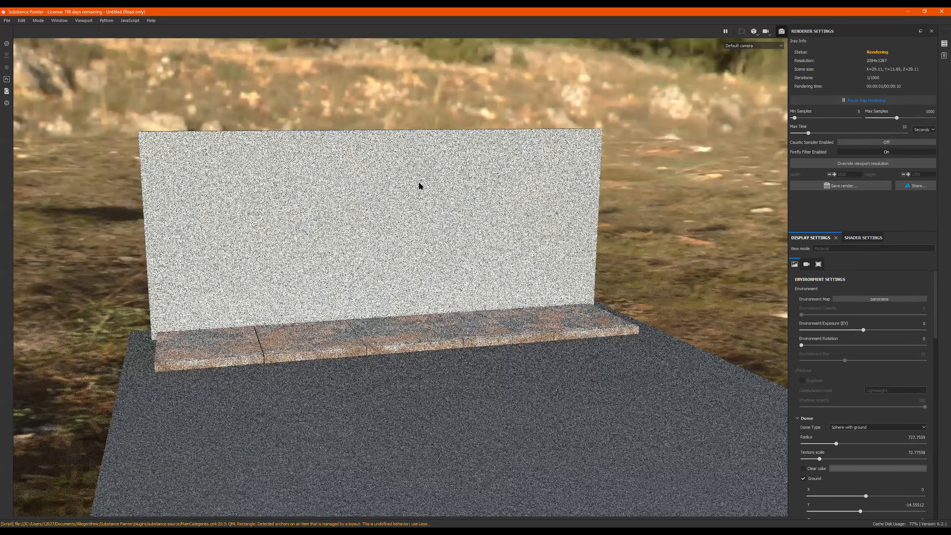
alt+right_drag(544, 237, 377, 249)
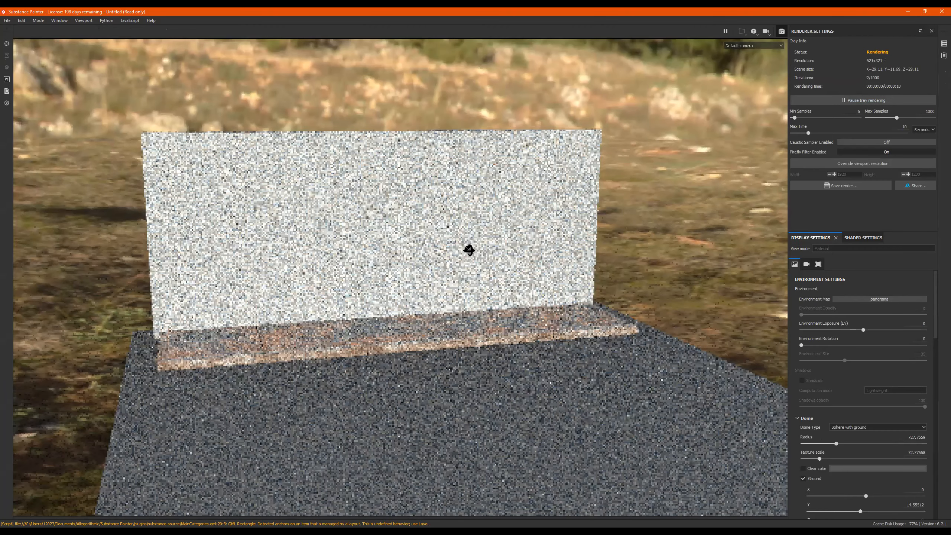
alt+drag(480, 255, 480, 259)
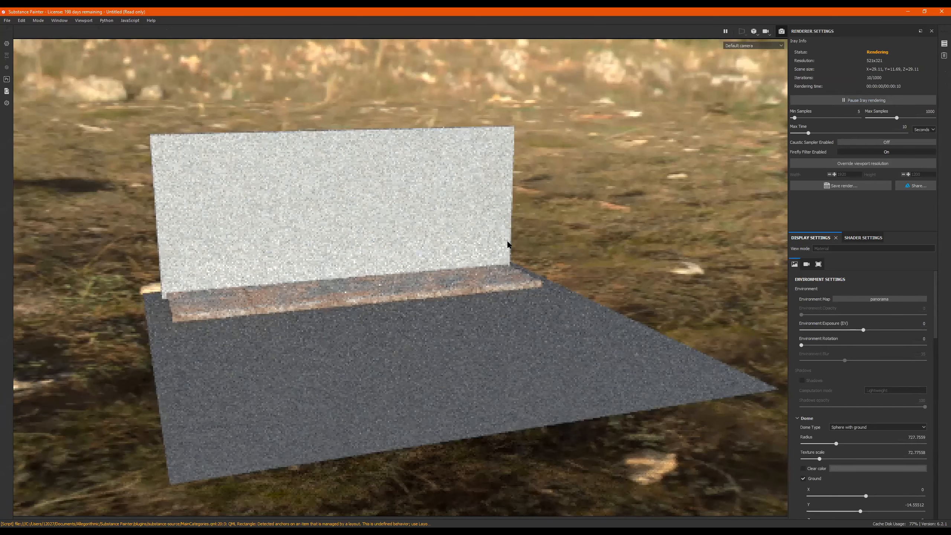
Try different environment rotations in the Iray render, ending at 101, to compare the lighting on the wall
shift+right_drag(507, 241, 813, 292)
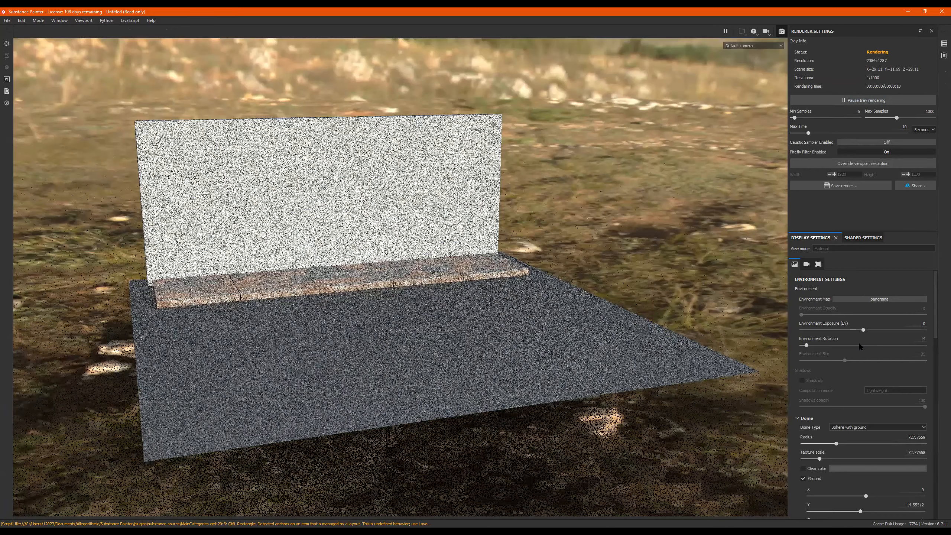
shift+right_drag(819, 343, 801, 344)
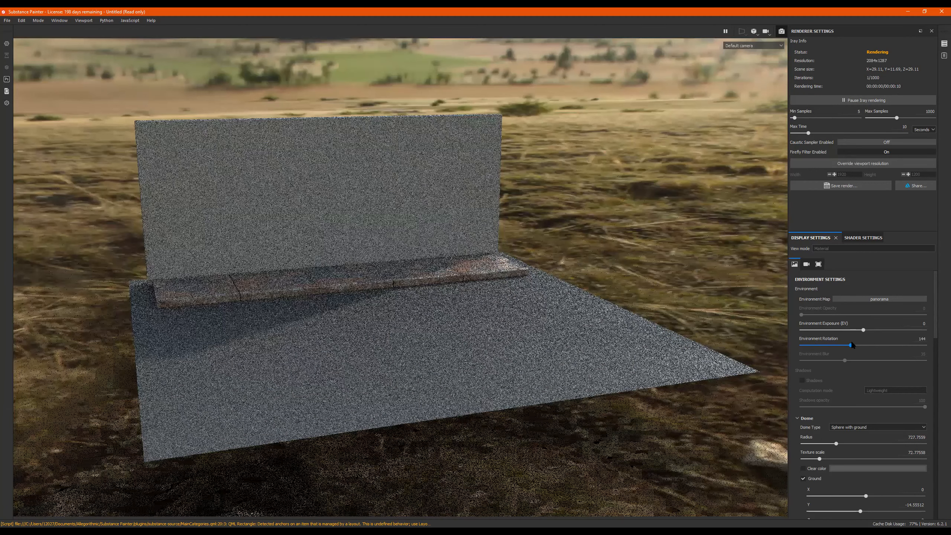
click(923, 343)
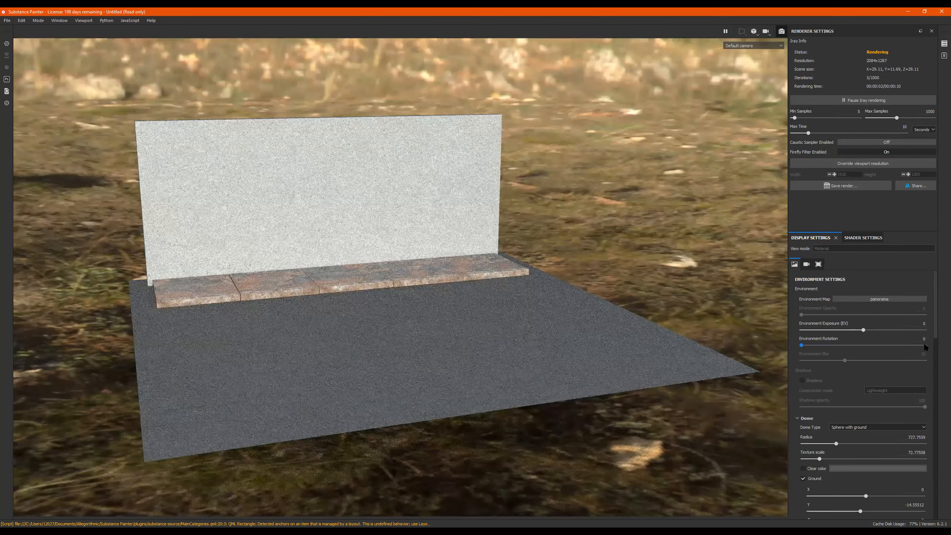
shift+right_drag(394, 343, 321, 267)
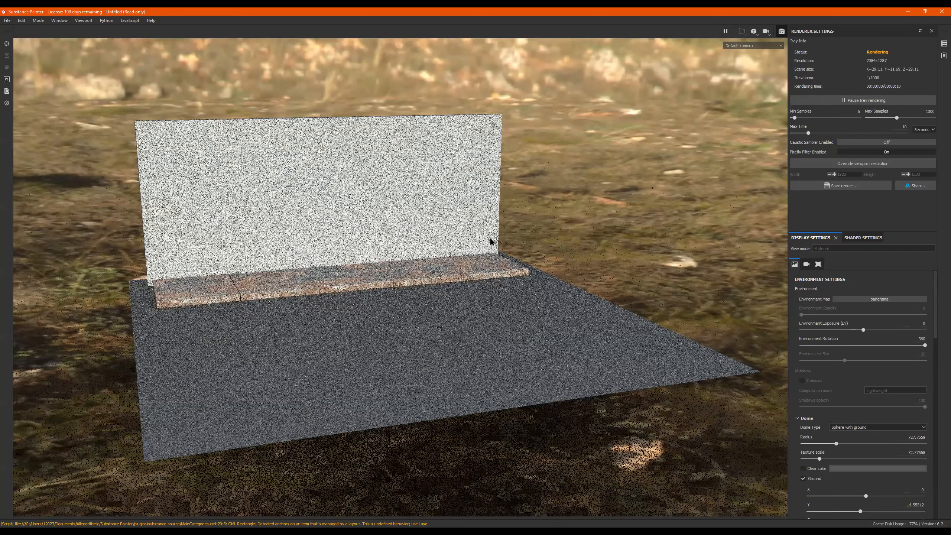
scroll(346, 241, down, 1)
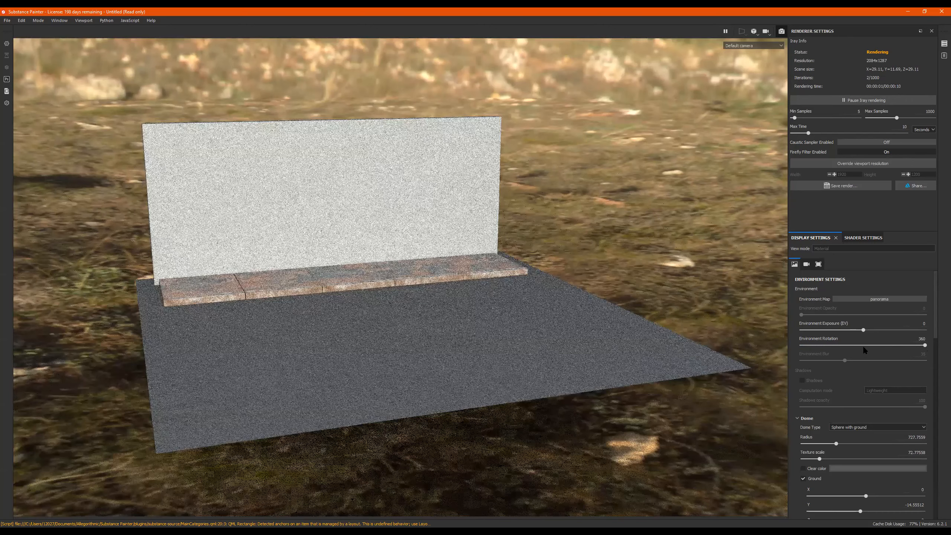
click(863, 345)
click(835, 345)
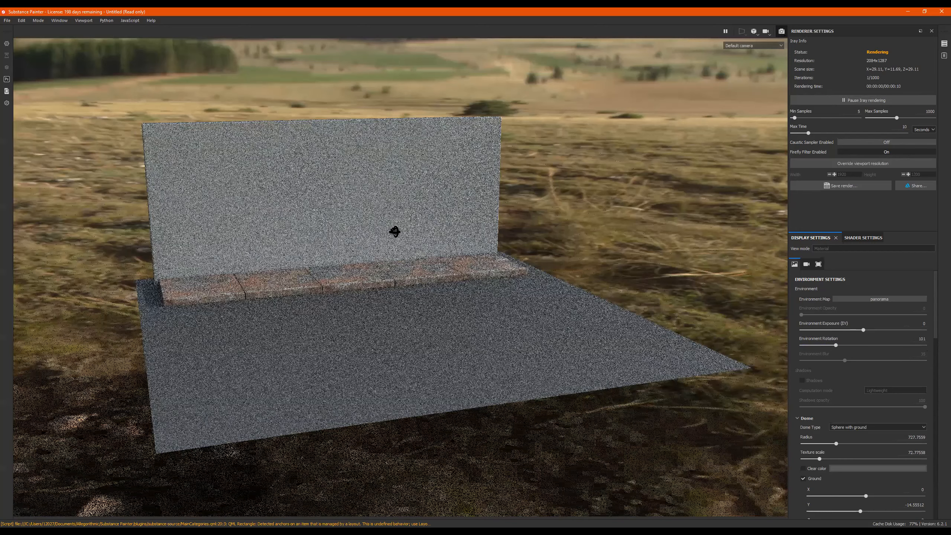
Return from the Iray render to painting mode and rotate the environment lighting around the scene
key(F9)
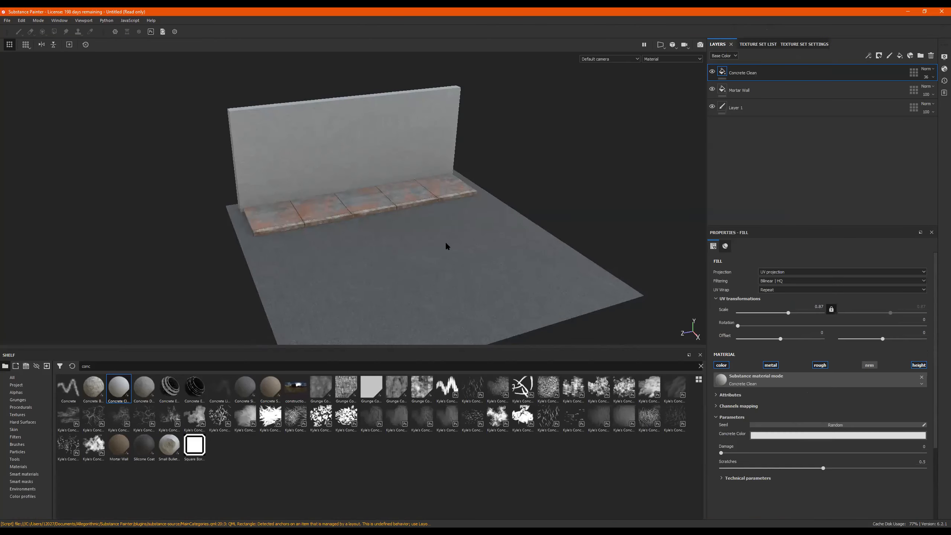
alt+drag(460, 221, 463, 207)
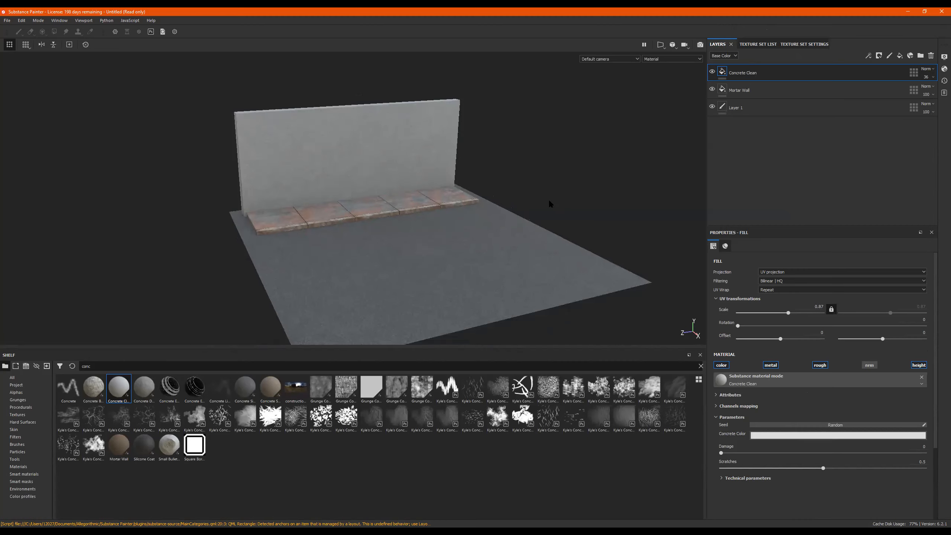
shift+right_drag(523, 209, 543, 189)
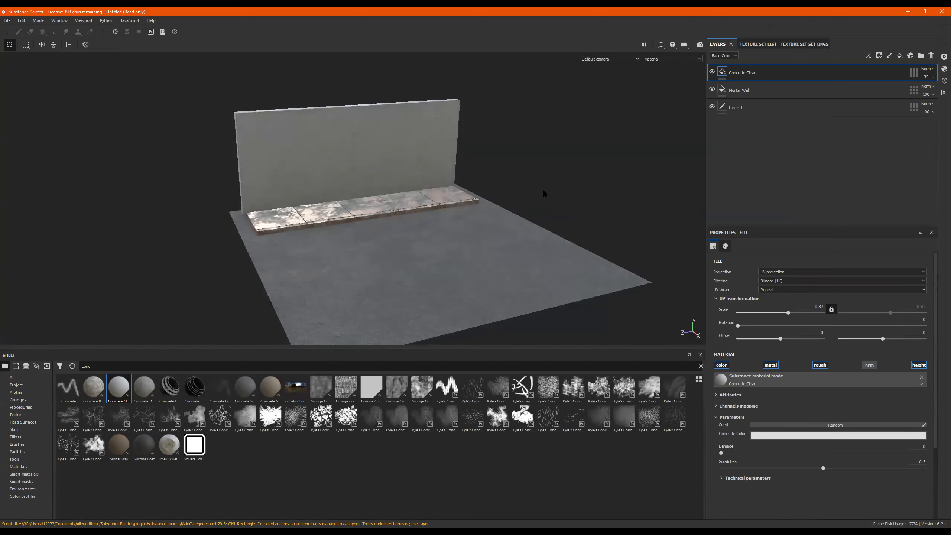
Look through the Wall texture set's settings, open the Display Settings and set the environment opacity to 100
click(813, 46)
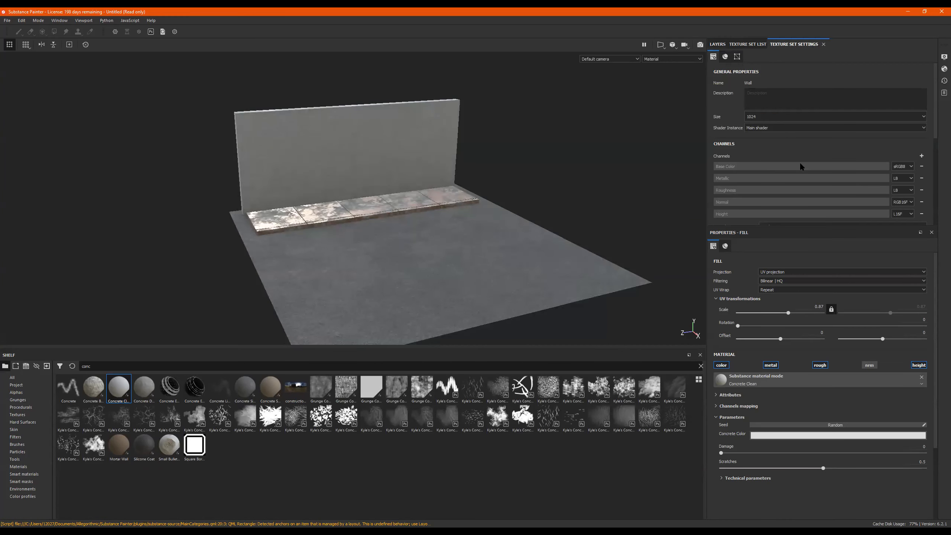
scroll(806, 161, down, 3)
scroll(807, 149, up, 2)
scroll(809, 137, up, 2)
click(60, 21)
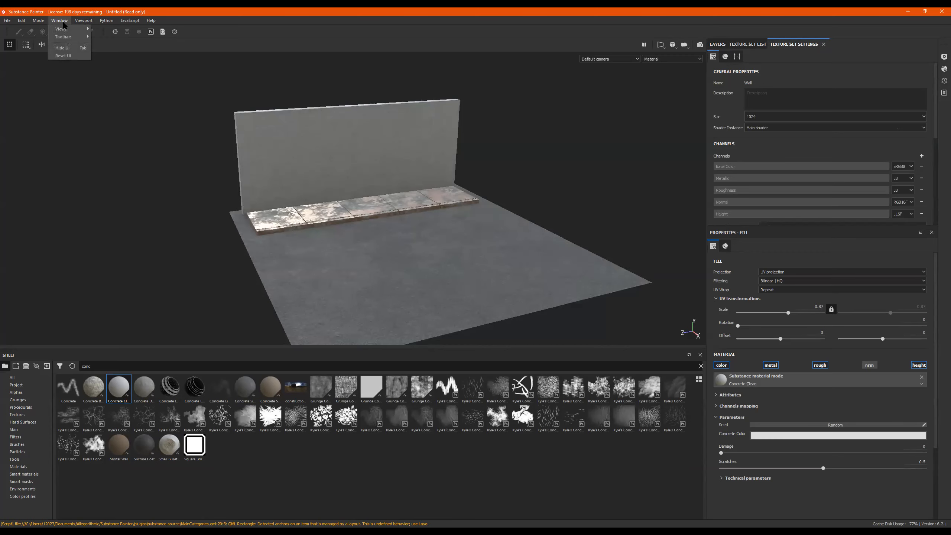
mouse_move(76, 23)
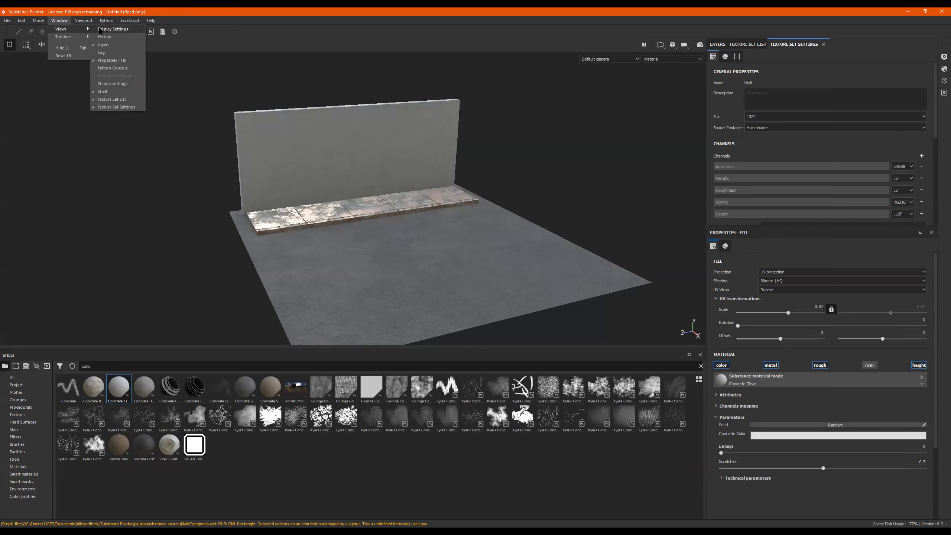
click(101, 29)
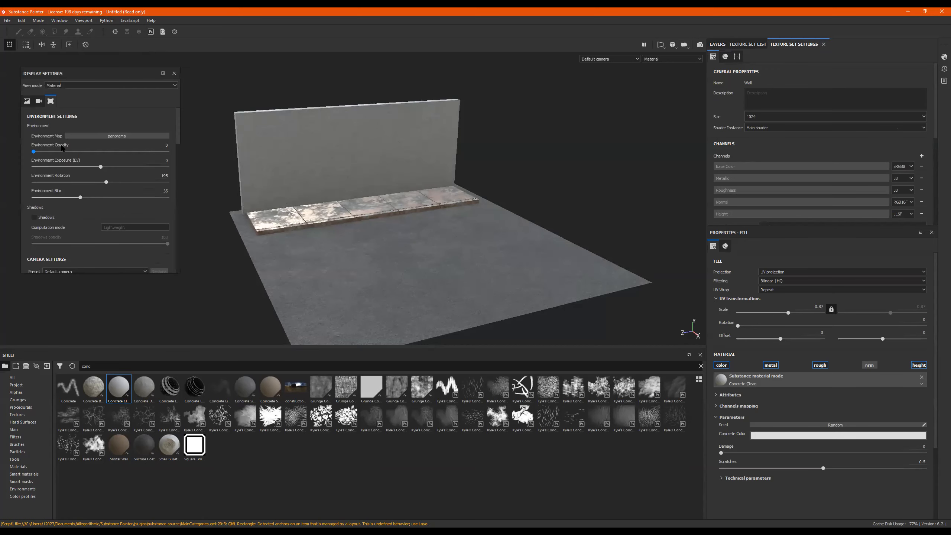
drag(34, 151, 197, 156)
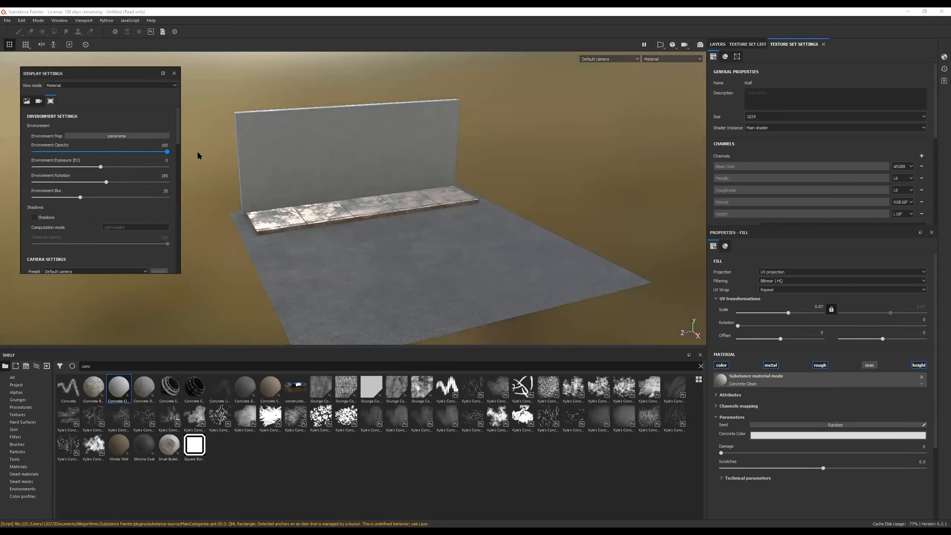
Bring the environment's sky into view and set the environment exposure to 1
alt+right_drag(446, 221, 345, 188)
alt+drag(345, 189, 531, 121)
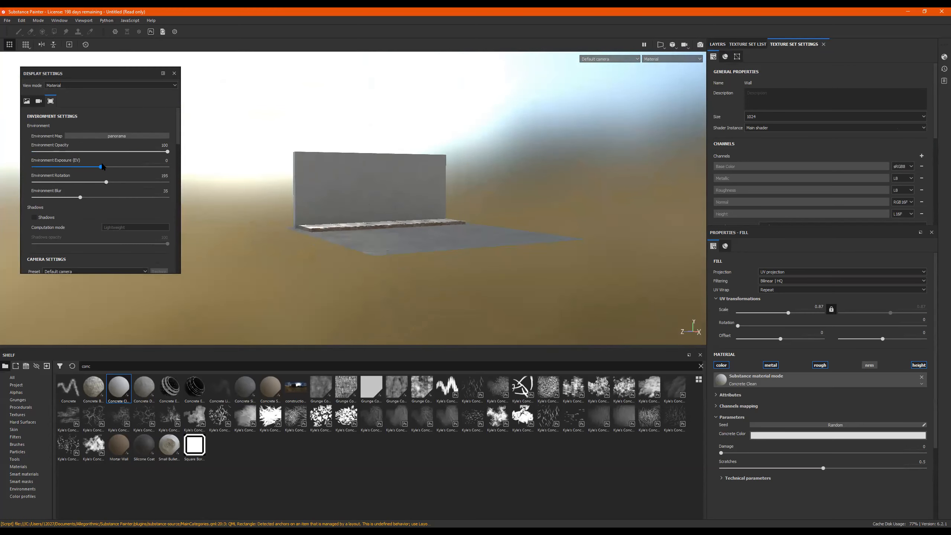
drag(102, 166, 106, 169)
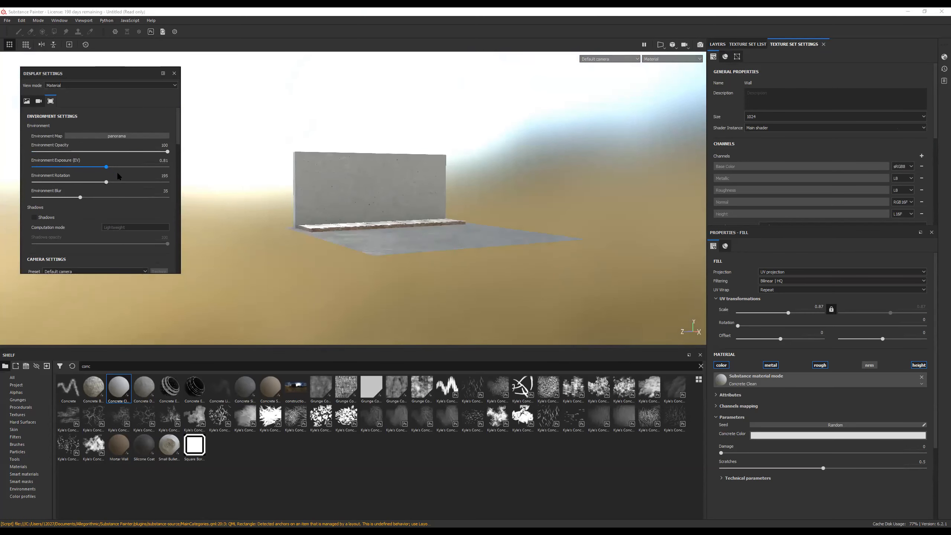
click(511, 57)
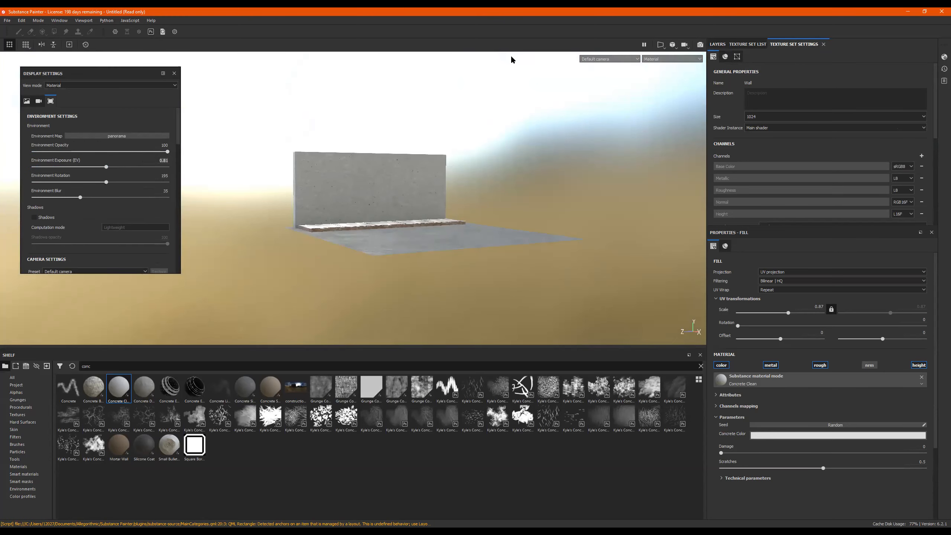
click(168, 161)
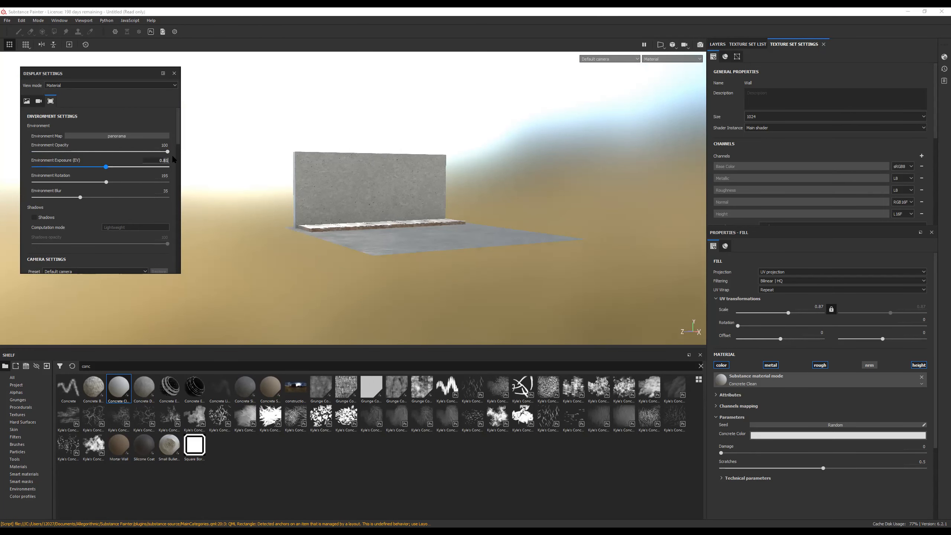
text(1)
key(Return)
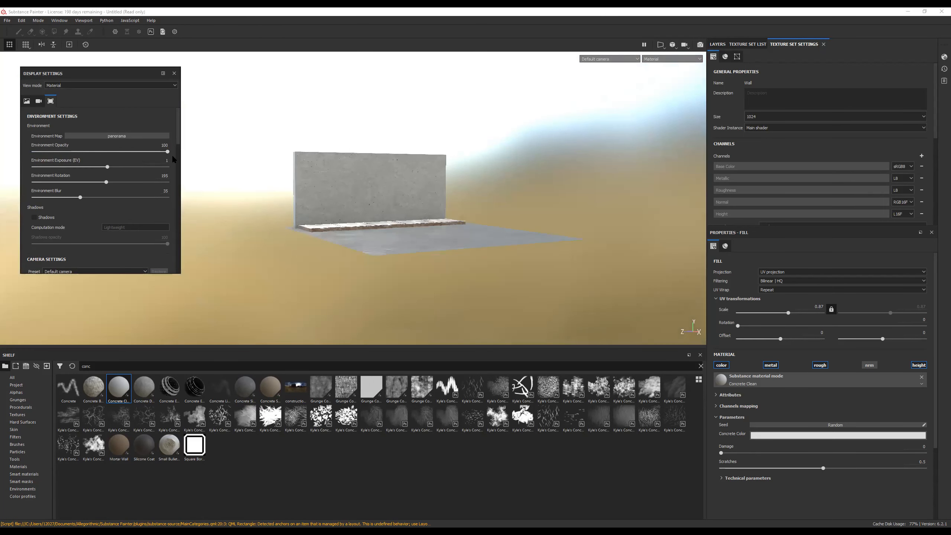
Set the environment blur to 0 and rotate the environment to 146
drag(74, 197, 17, 204)
alt+drag(337, 206, 346, 213)
mouse_move(489, 190)
alt+right_down()
mouse_move(425, 204)
mouse_move(521, 183)
mouse_move(506, 183)
alt+right_up()
alt+right_drag(397, 199, 786, 172)
alt+middle_drag(486, 223, 458, 221)
alt+drag(457, 221, 436, 222)
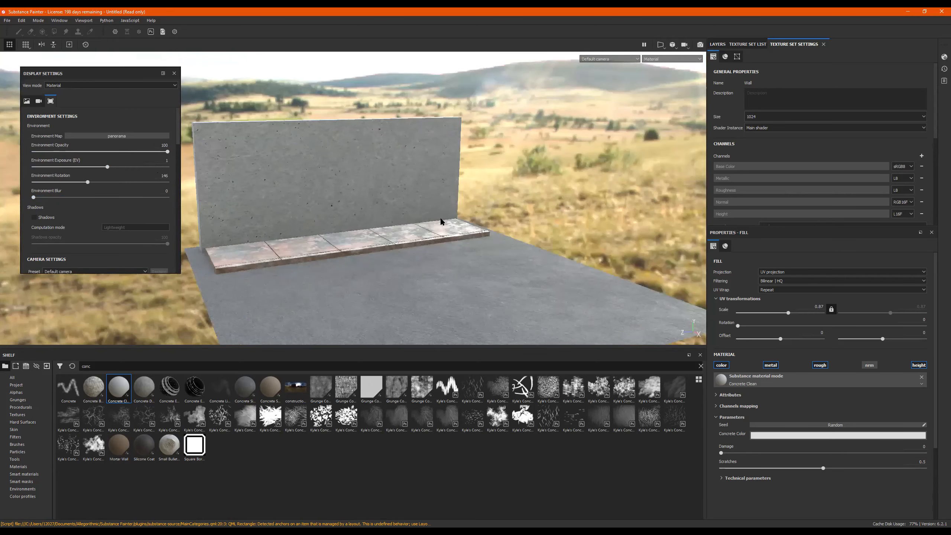
Examine the concrete wall and sidewalk slabs from several angles and under a different environment rotation
alt+drag(555, 171, 533, 181)
alt+drag(486, 205, 465, 220)
scroll(352, 199, up, 1)
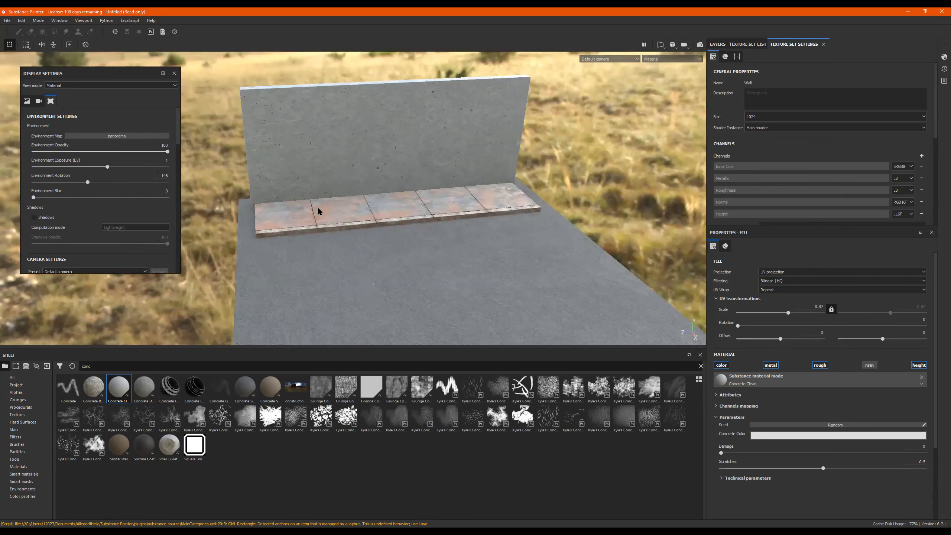
scroll(530, 179, up, 1)
alt+drag(535, 174, 541, 168)
alt+middle_drag(503, 224, 550, 263)
alt+drag(537, 258, 542, 247)
alt+middle_drag(518, 249, 498, 250)
shift+right_drag(497, 250, 493, 244)
Change the environment map to vignaioli_night_8k and examine the scene against it
click(138, 134)
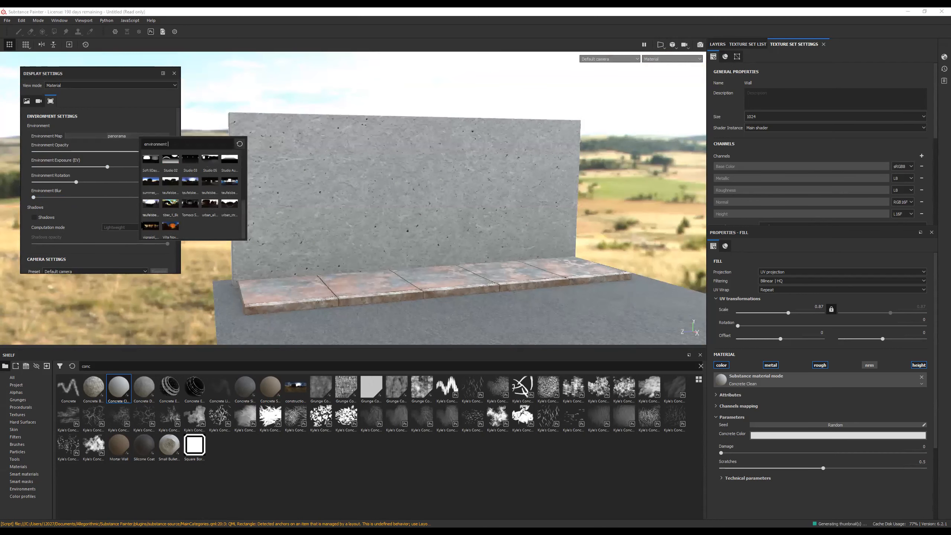
click(154, 228)
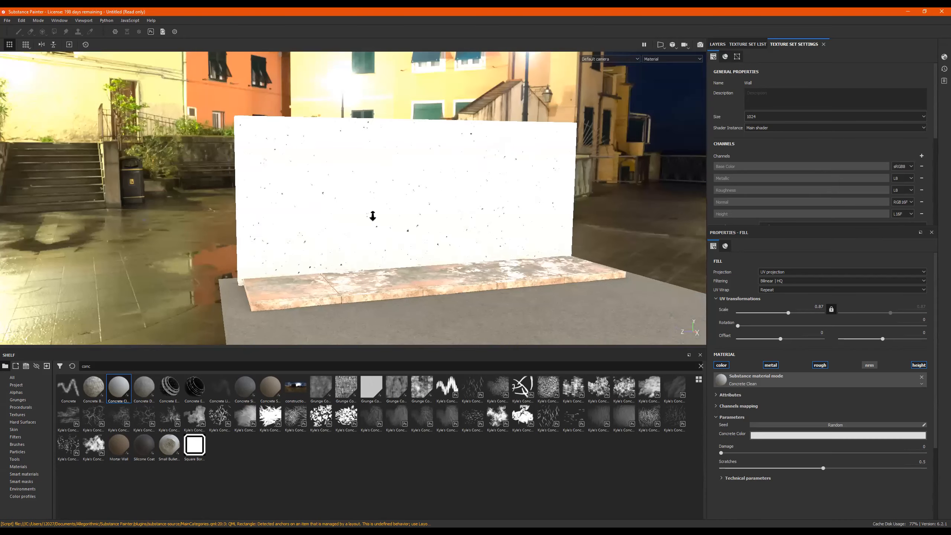
alt+drag(372, 214, 594, 215)
alt+drag(462, 227, 553, 245)
alt+right_drag(219, 234, 239, 228)
alt+drag(240, 228, 399, 258)
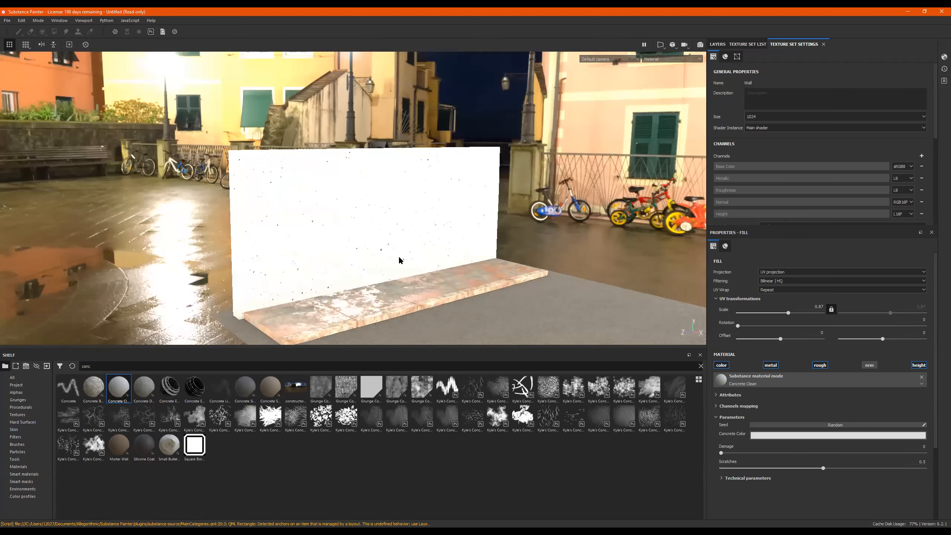
Frame the wall and sidewalk more closely and rotate the night environment to 321
alt+right_drag(502, 248, 508, 224)
alt+middle_drag(508, 224, 459, 182)
shift+right_drag(472, 219, 377, 231)
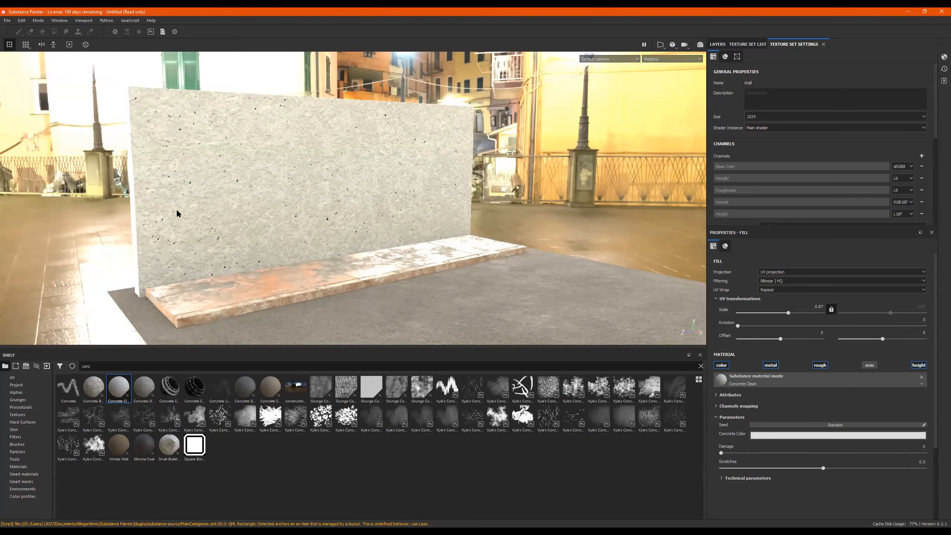
Locate the hidden Display Settings panel, restore the maximized window and undock the panel over the viewport
click(61, 21)
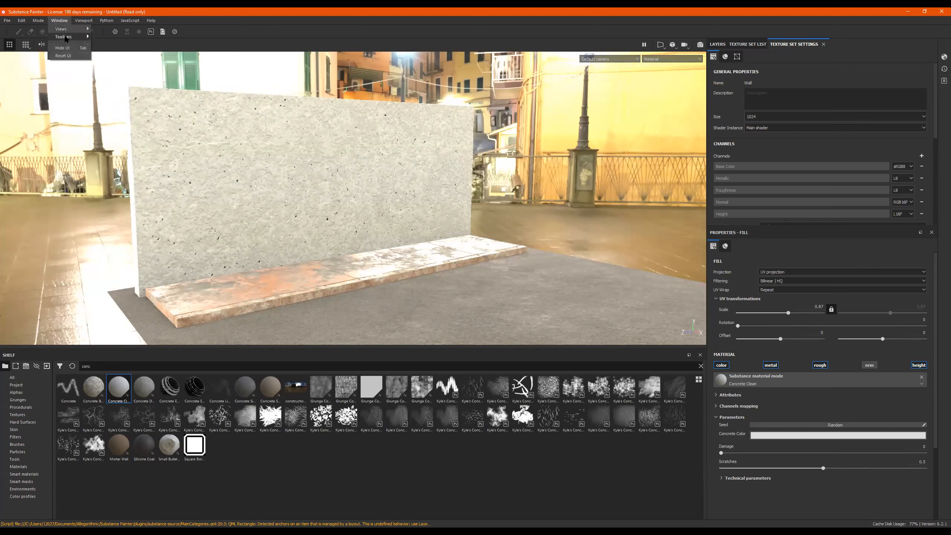
mouse_move(71, 30)
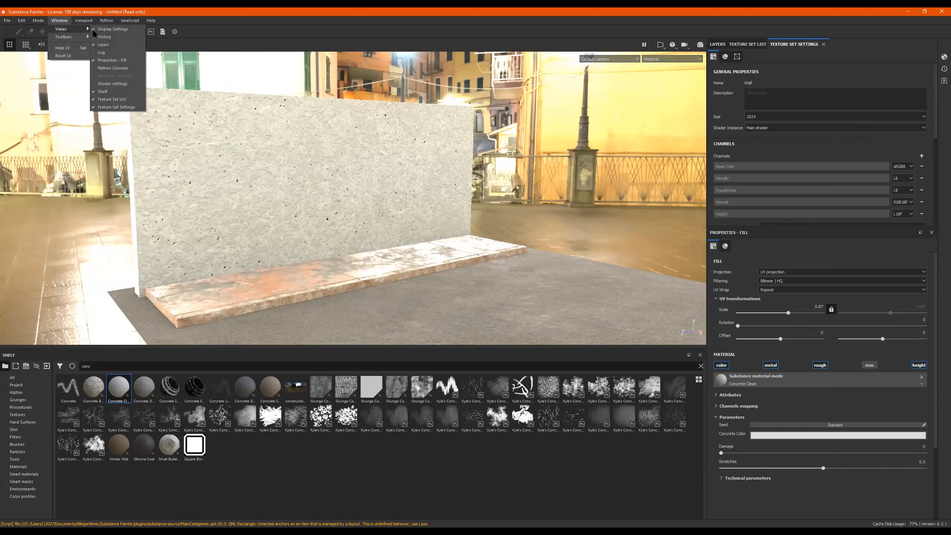
click(251, 22)
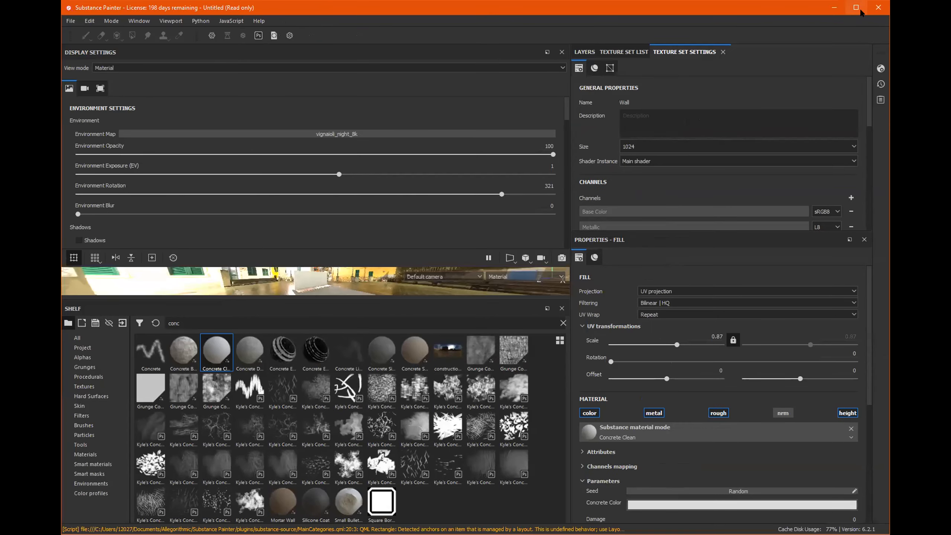
click(857, 7)
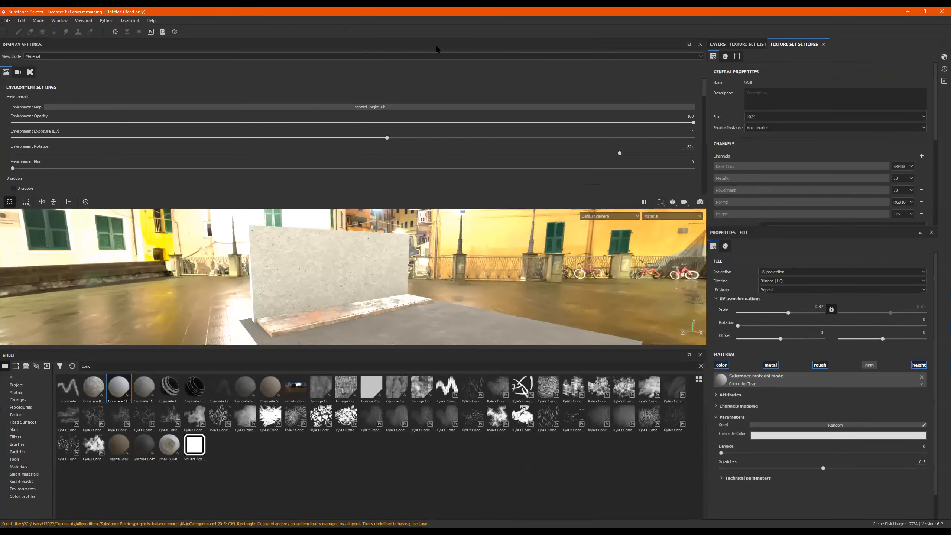
drag(512, 48, 509, 134)
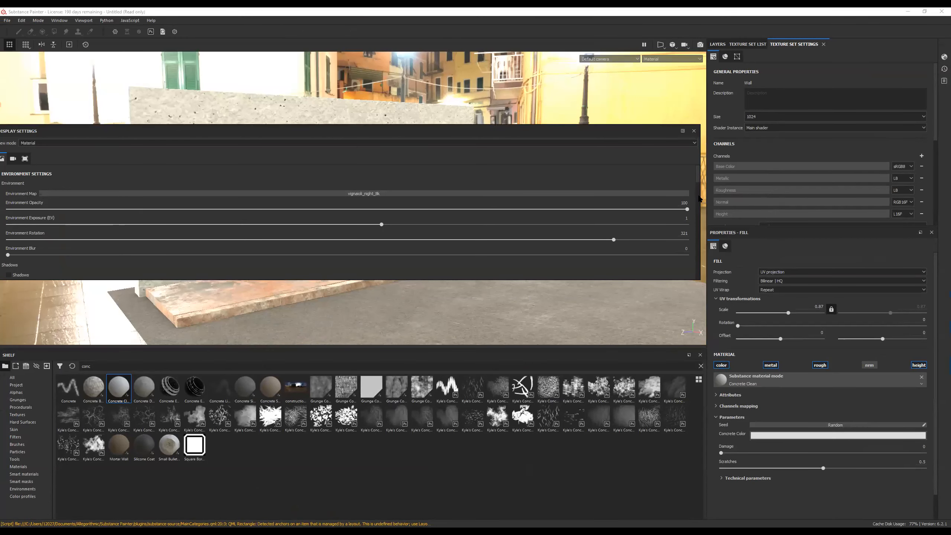
Narrow the floating Display Settings panel and change the environment map to Villa Nova Street
drag(700, 195, 154, 196)
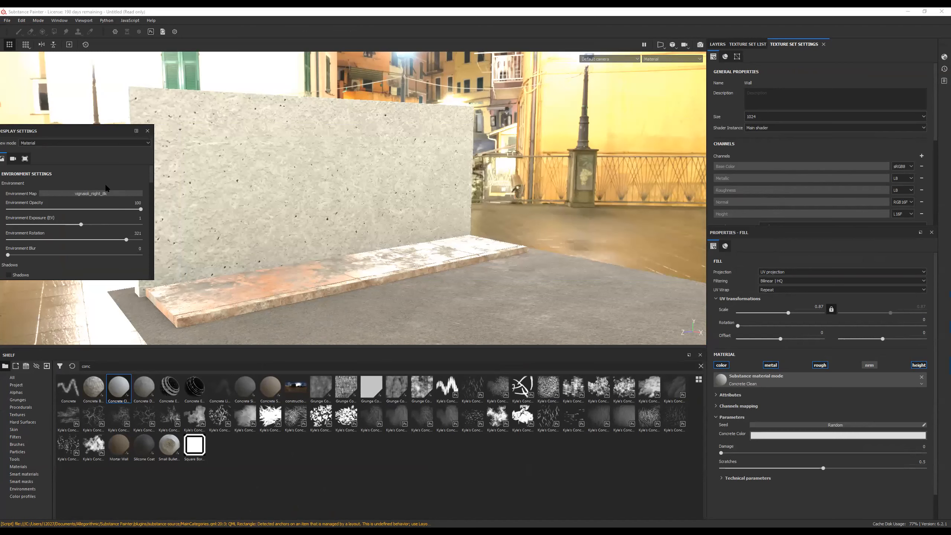
click(104, 195)
scroll(152, 287, down, 5)
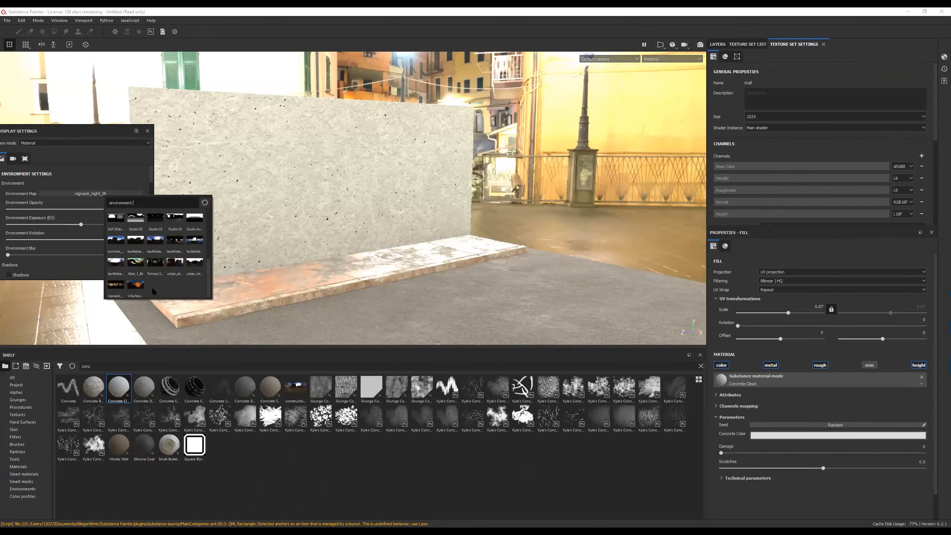
click(141, 286)
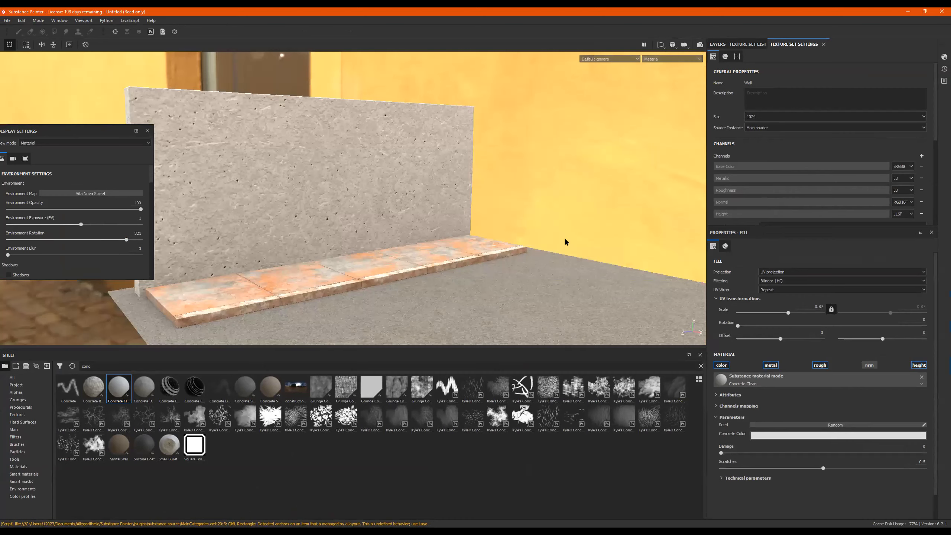
Rotate the environment to 254, frame the wall and sidewalk against it, and bring the floating settings panel fully into view
shift+right_drag(564, 240, 502, 230)
alt+drag(504, 231, 384, 219)
alt+drag(519, 219, 642, 167)
scroll(457, 187, up, 5)
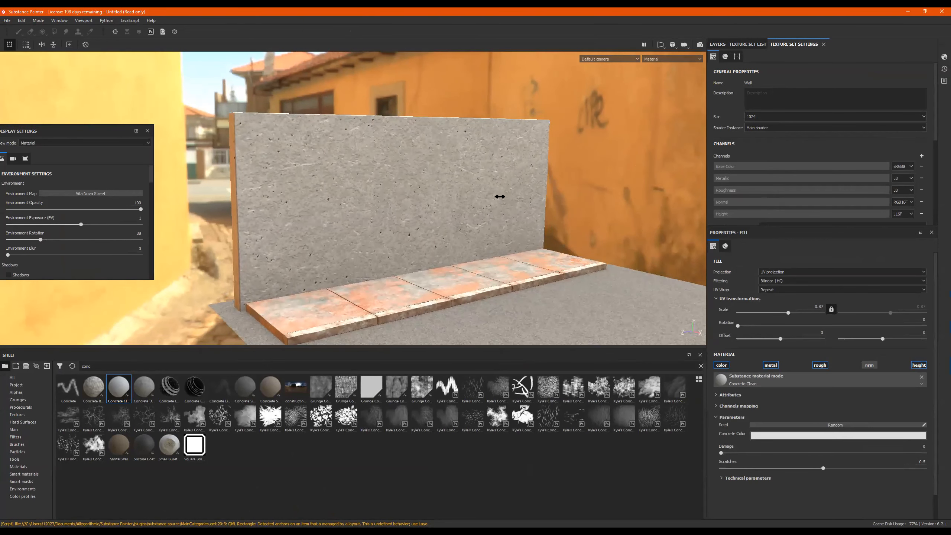
shift+right_drag(500, 196, 535, 189)
drag(51, 136, 82, 122)
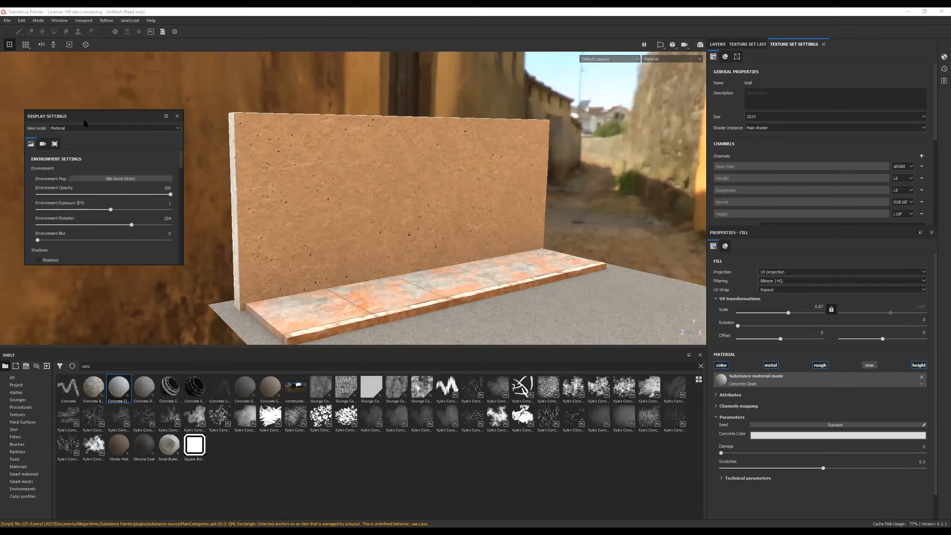
alt+drag(377, 225, 393, 199)
alt+middle_drag(393, 197, 389, 172)
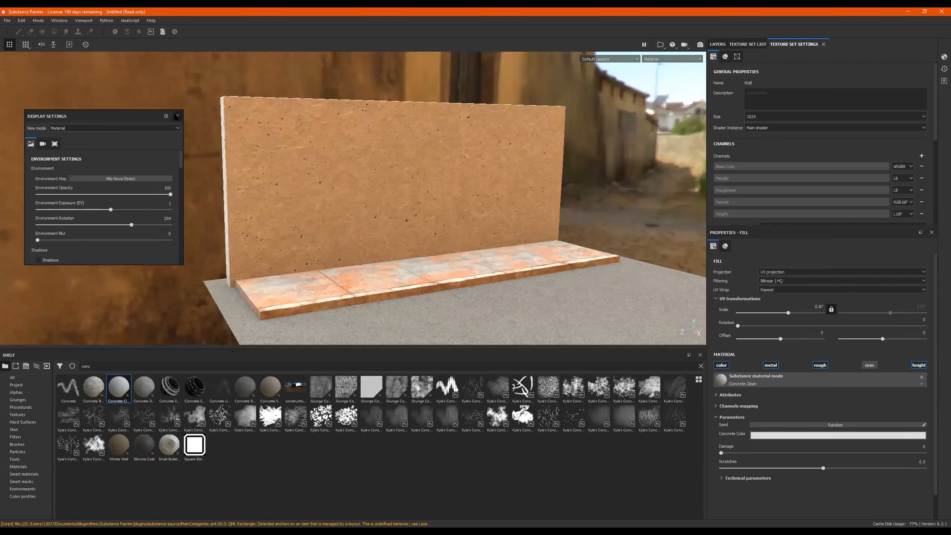
Close the floating Display Settings panel and render the scene in Iray, framing the whole street plane and its shadow from above
click(177, 116)
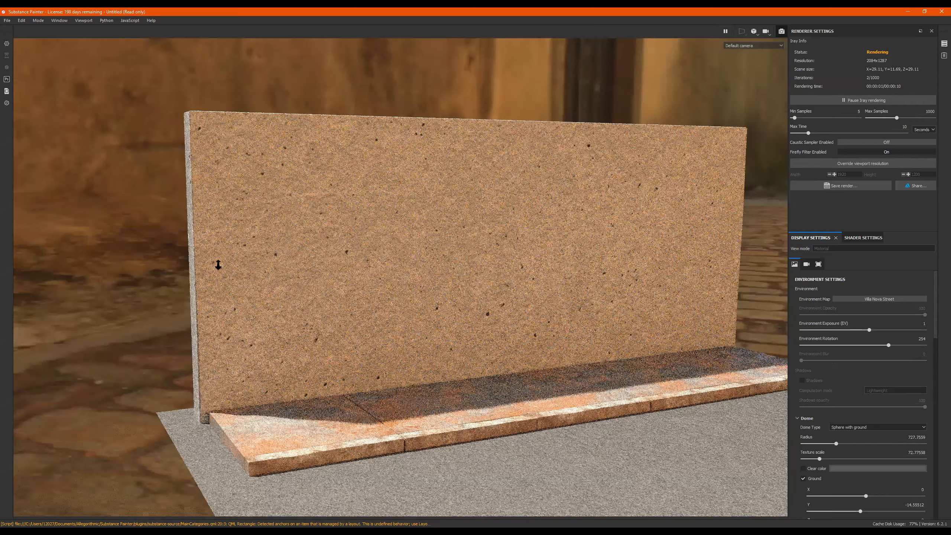
alt+right_drag(218, 264, 188, 271)
alt+drag(337, 278, 337, 288)
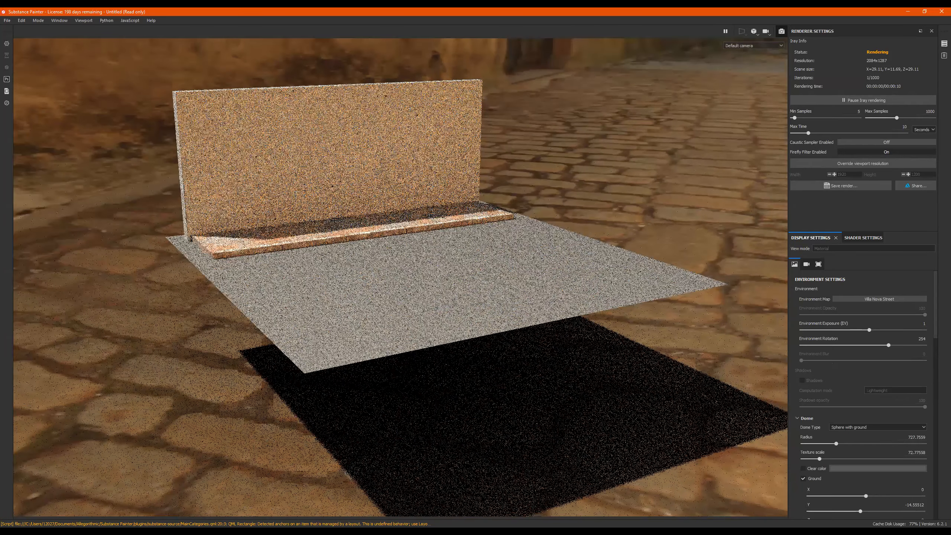
alt+right_drag(741, 275, 706, 279)
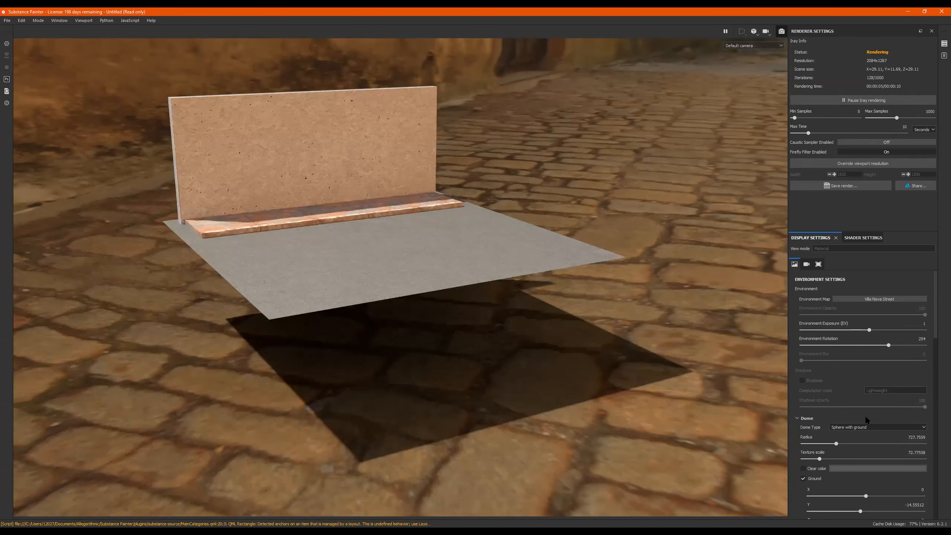
Try the Infinite sphere dome type and check how the scene sits against the backdrop
scroll(865, 414, down, 3)
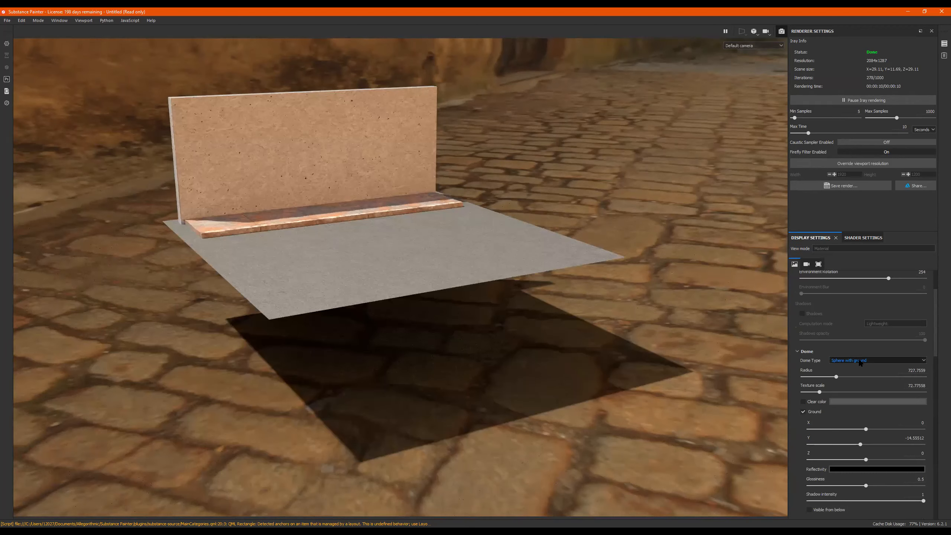
click(860, 361)
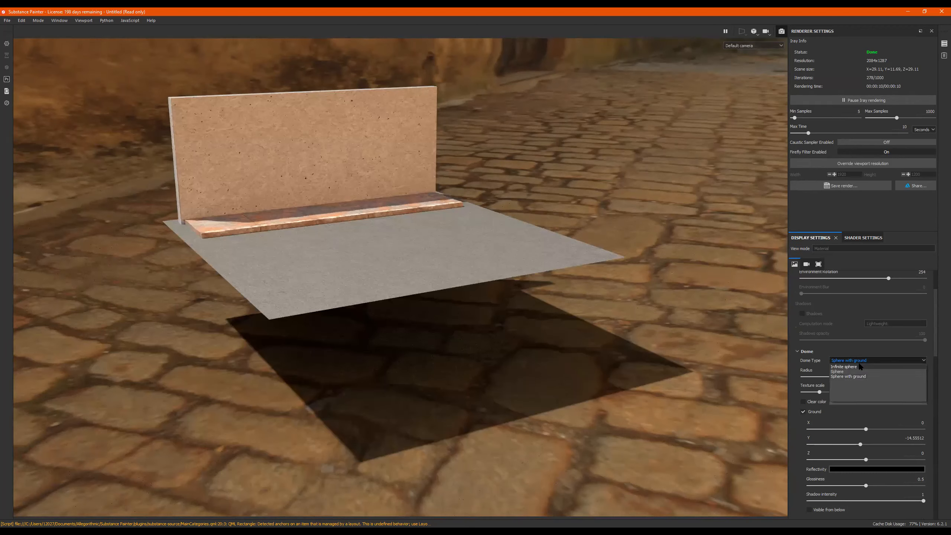
click(859, 362)
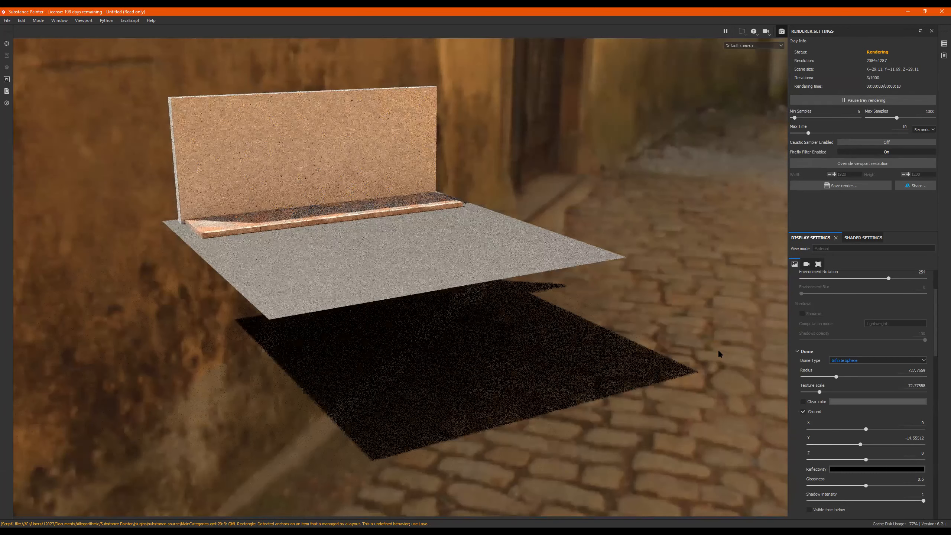
scroll(306, 251, down, 2)
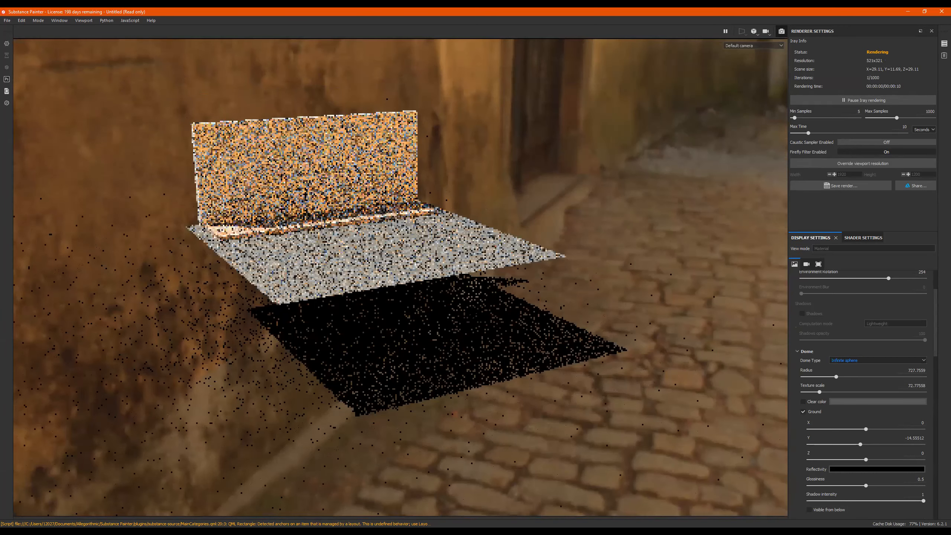
alt+drag(397, 293, 192, 370)
alt+drag(338, 374, 287, 262)
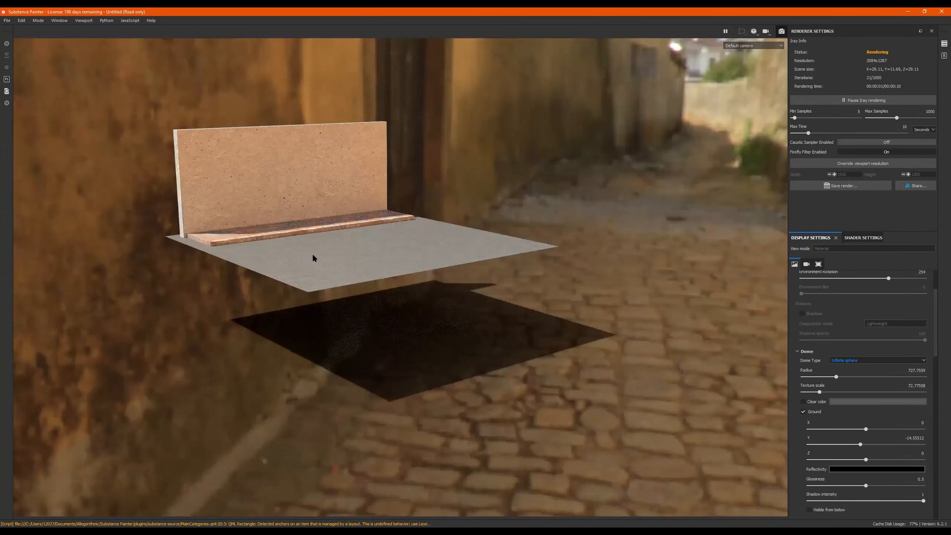
scroll(354, 246, up, 1)
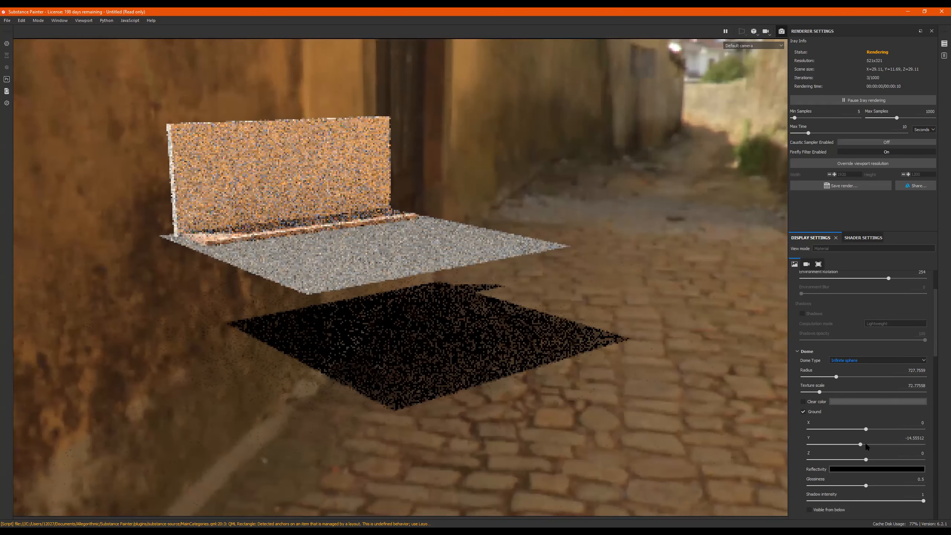
Compare the Sphere dome type with Sphere with ground, keeping Sphere with ground selected
click(853, 363)
click(853, 368)
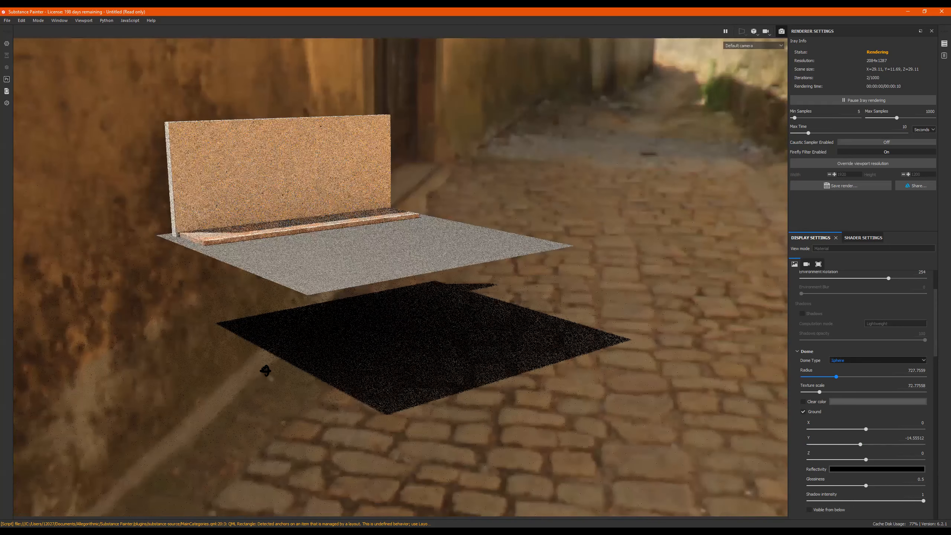
alt+drag(266, 371, 204, 398)
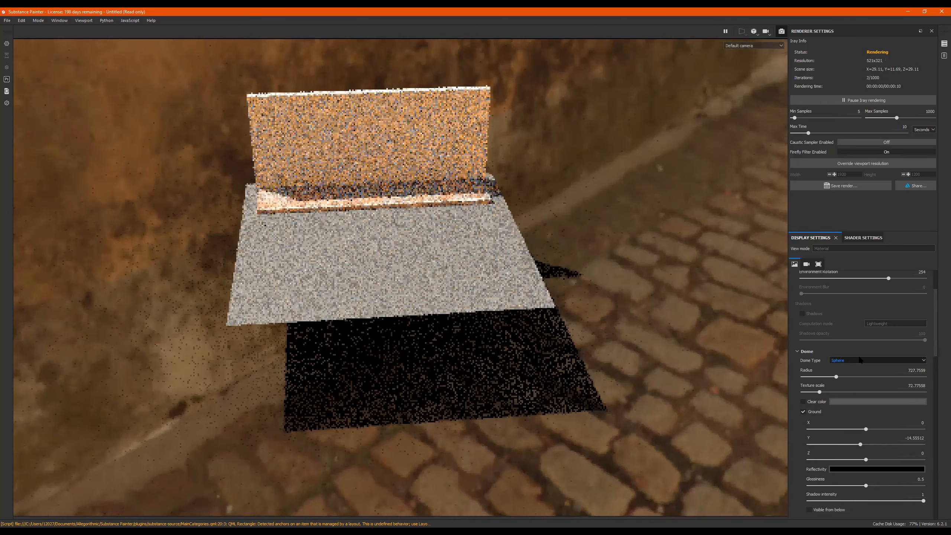
click(863, 373)
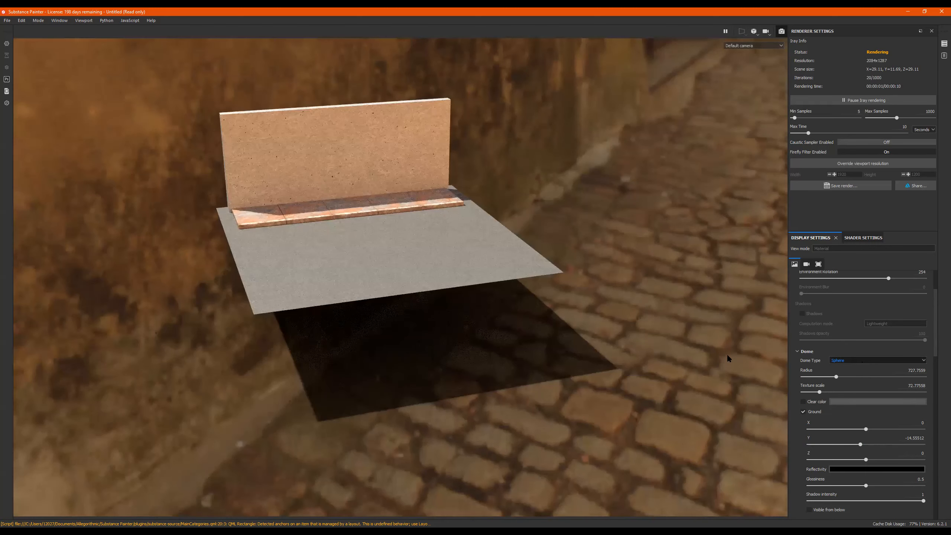
alt+drag(429, 265, 433, 260)
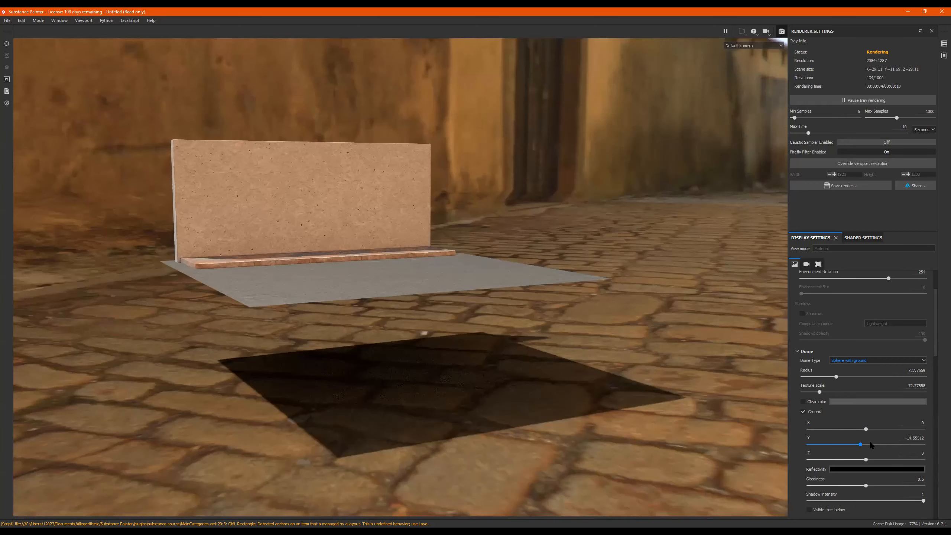
Try rough heights for the dome's ground, moving its Y position from about -30 up to about -1.8
drag(862, 445, 855, 444)
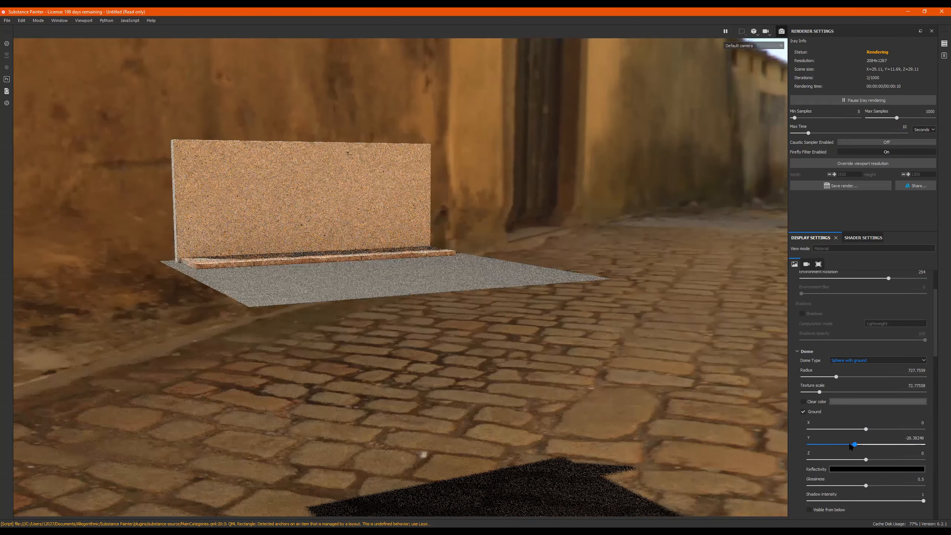
drag(854, 444, 854, 444)
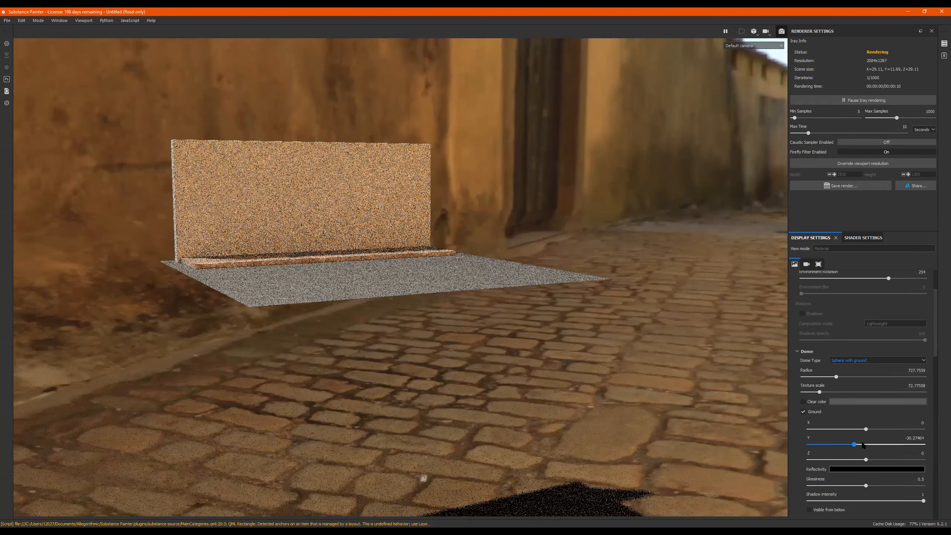
click(862, 444)
drag(862, 444, 862, 444)
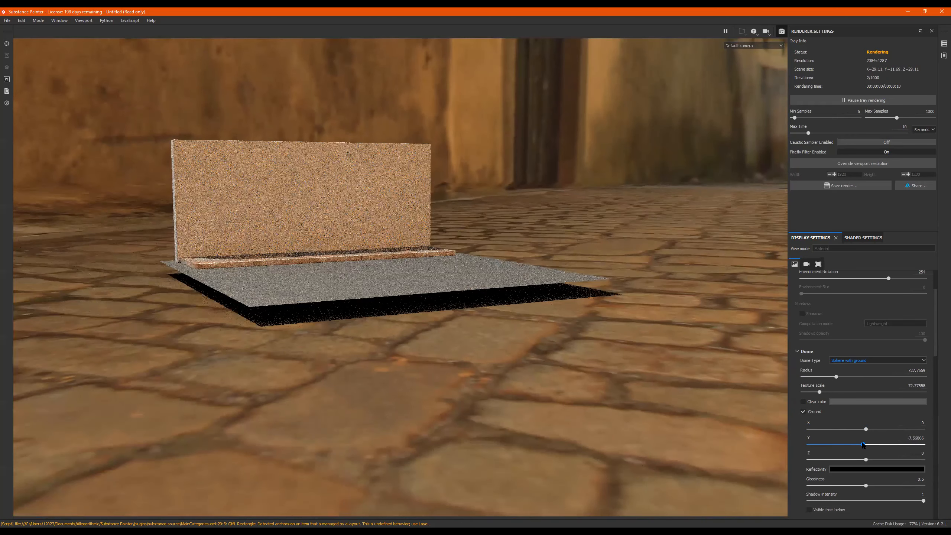
drag(862, 444, 864, 444)
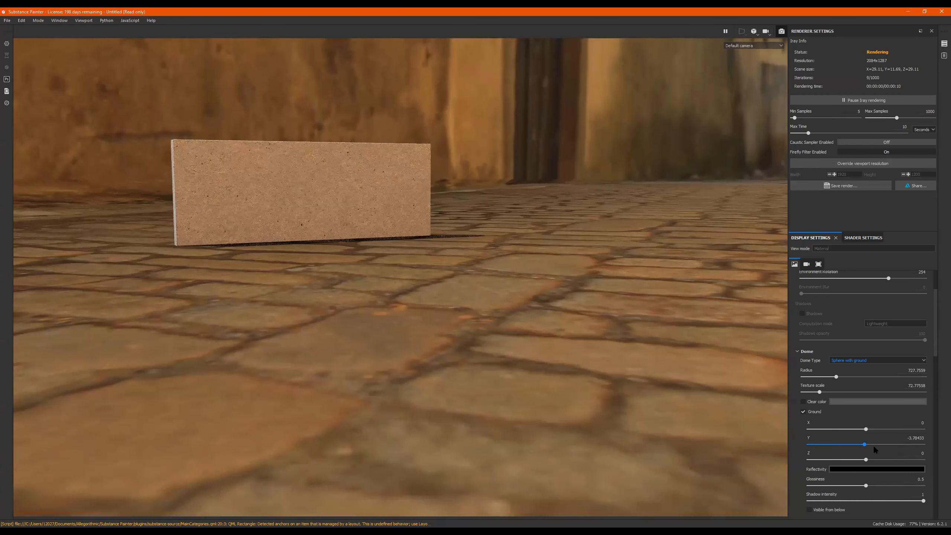
Try ground Y values of -1, -3 and -6 to bring the cobblestones just beneath the street plane
click(919, 438)
text(-1)
key(Return)
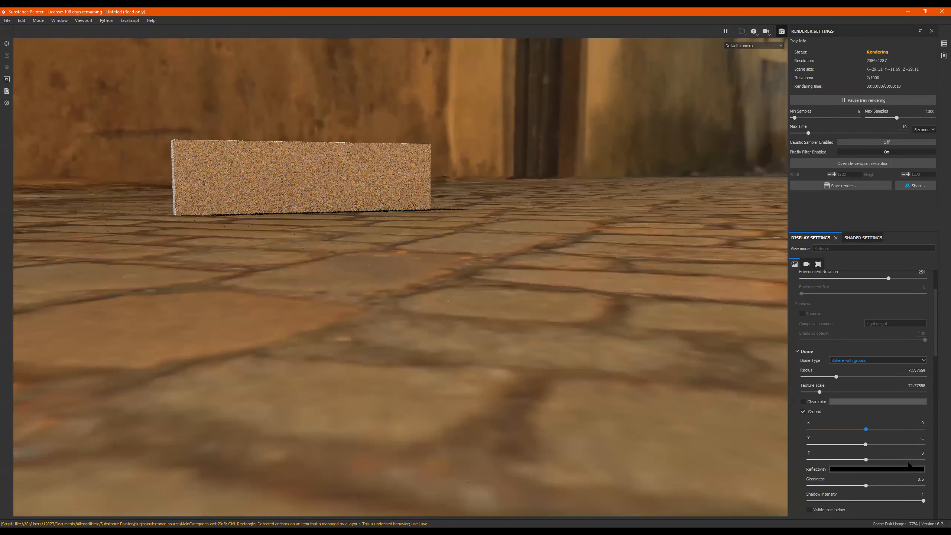
click(922, 439)
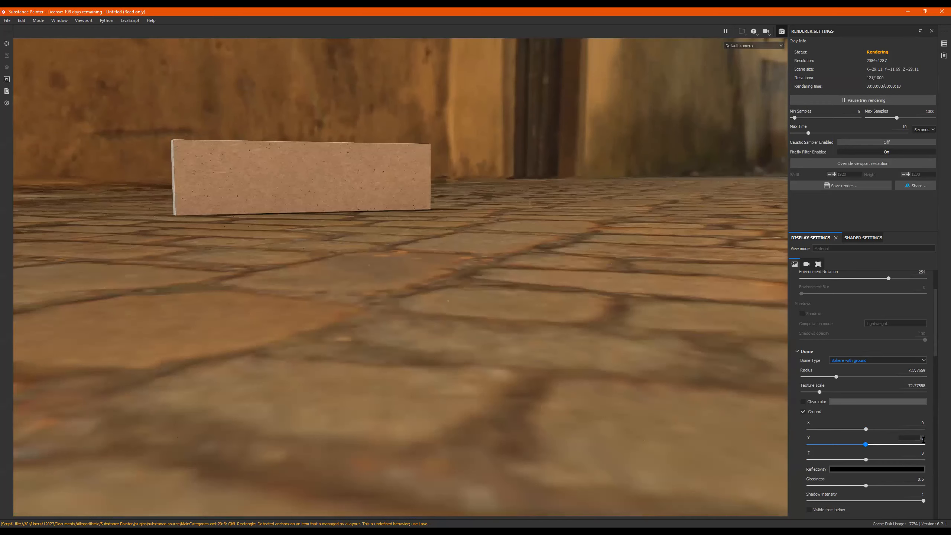
text(-3)
key(Return)
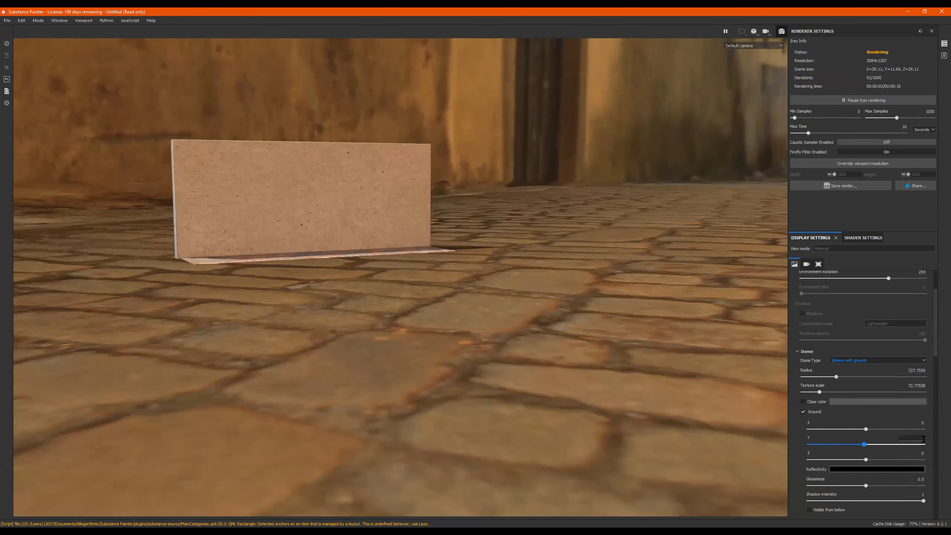
text(4)
key(Return)
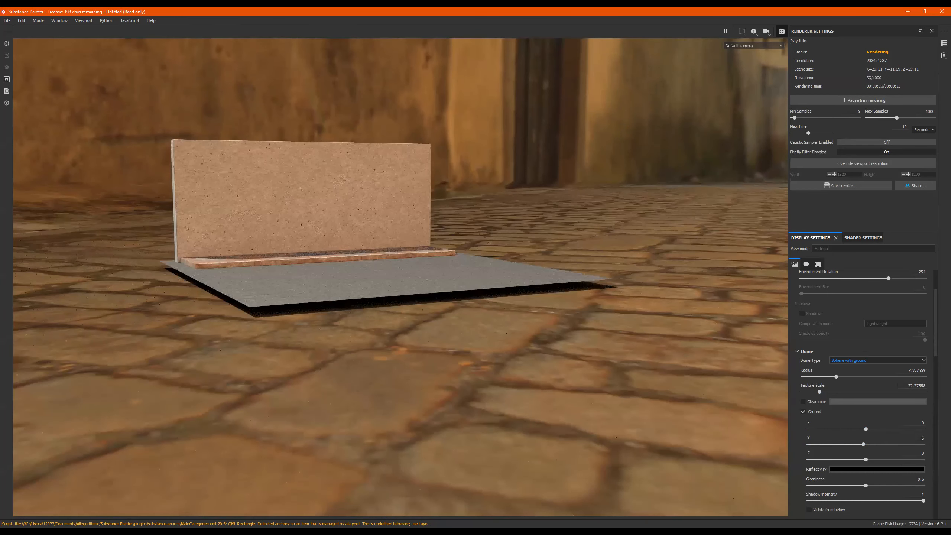
Try finer ground Y values of -6.5 and -6.25 to reduce the gap under the street plane
click(922, 438)
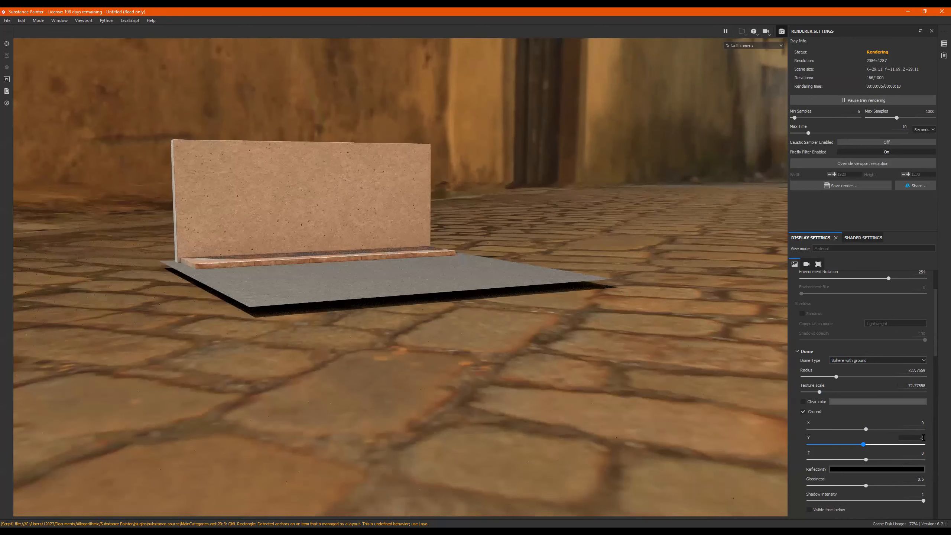
click(939, 423)
click(921, 438)
text(.5)
key(Return)
click(921, 439)
click(921, 439)
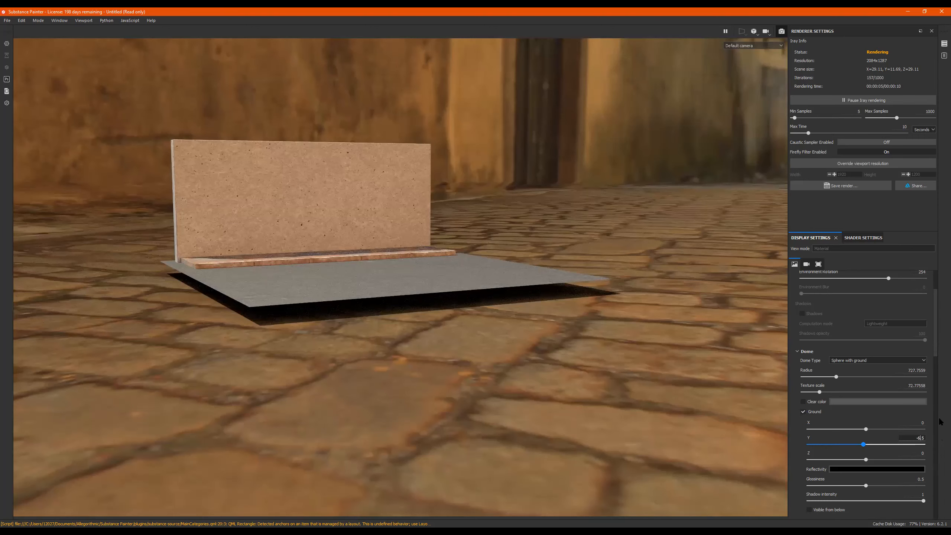
text(2)
key(Return)
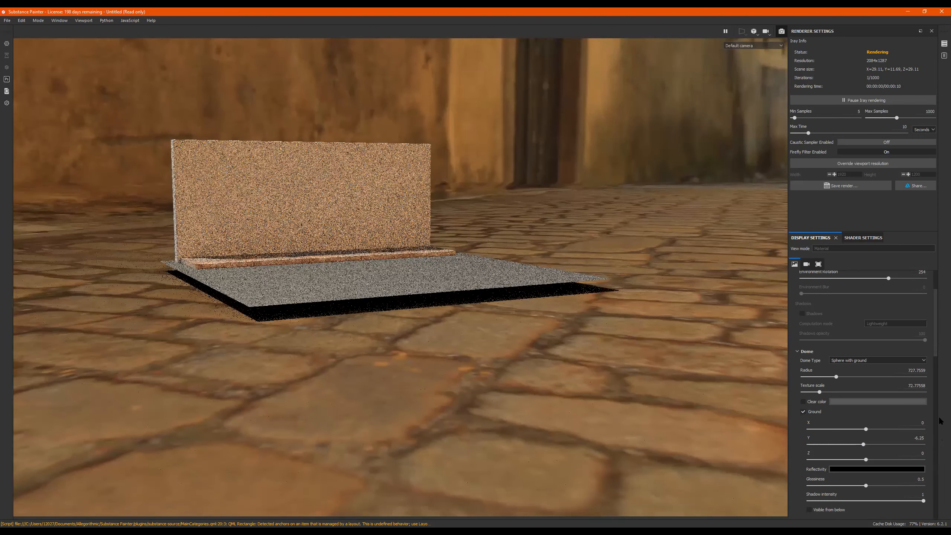
Fine-tune the ground's Y position from -6.15 to -6.05, checking the gap along the street plane's edge up close
click(920, 437)
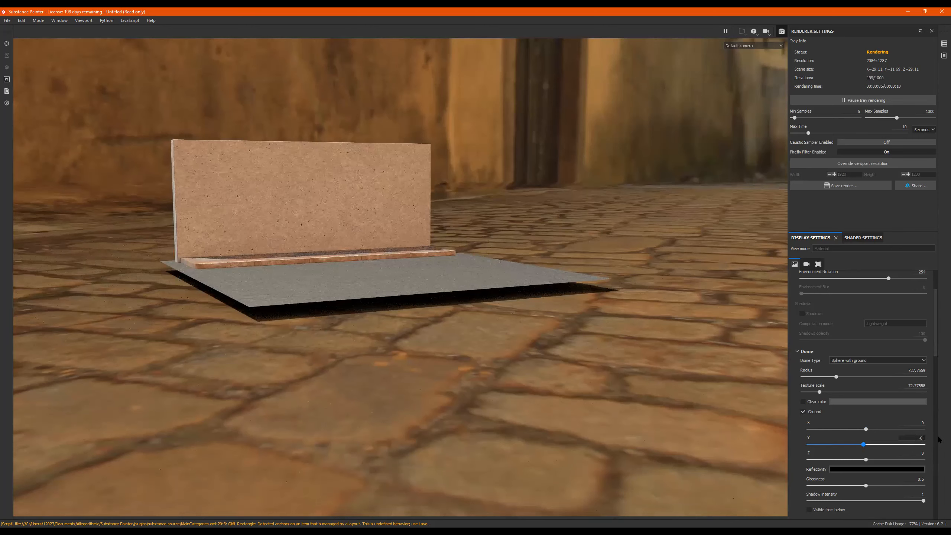
text(-6.15)
key(Return)
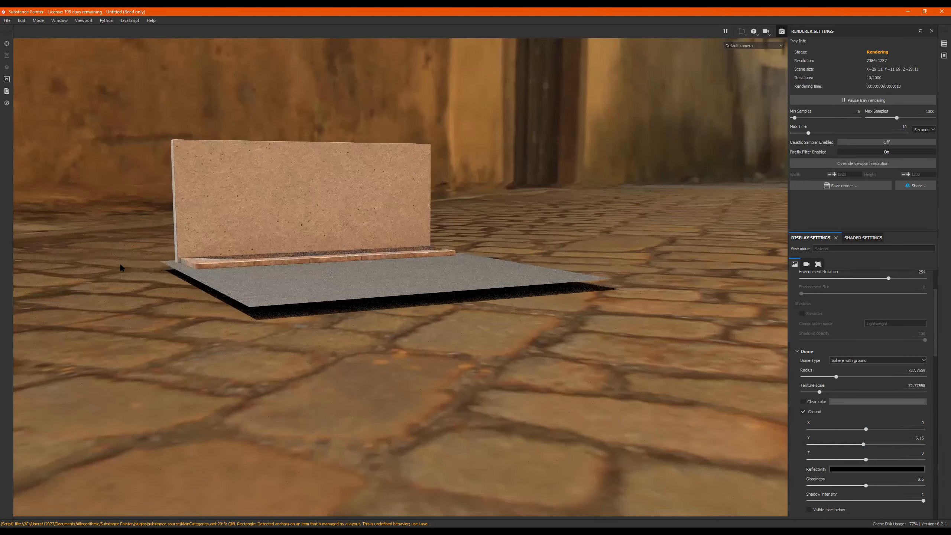
alt+drag(192, 282, 195, 279)
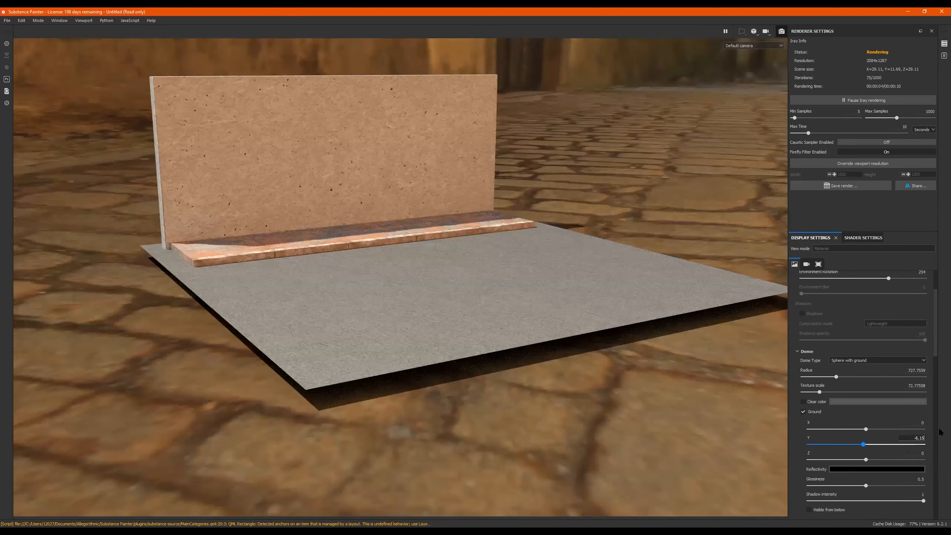
key(Return)
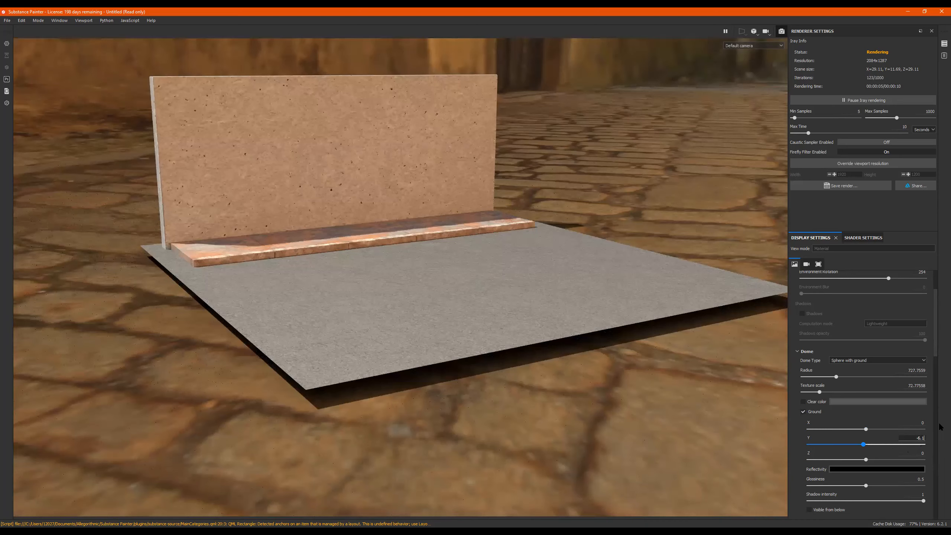
key(BackSpace)
text(05)
key(Return)
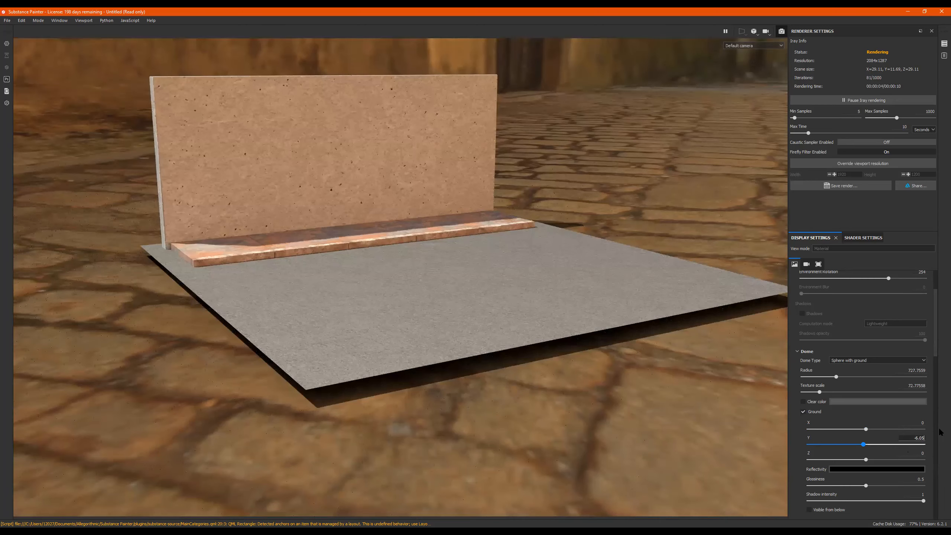
Try values of -6.01 and -6.1 for the ground's Y position beneath the street plane
key(BackSpace)
text(1)
key(Return)
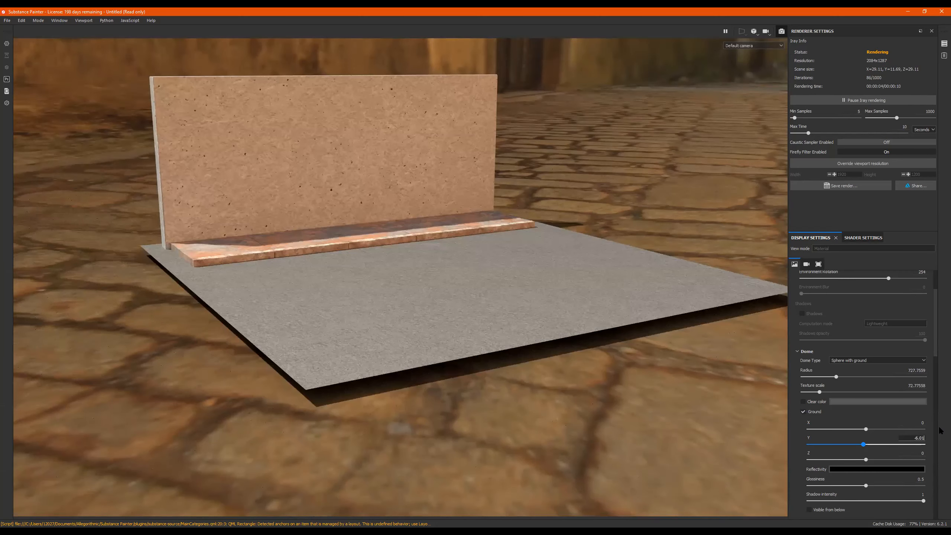
key(BackSpace)
key(BackSpace)
text(1)
key(Return)
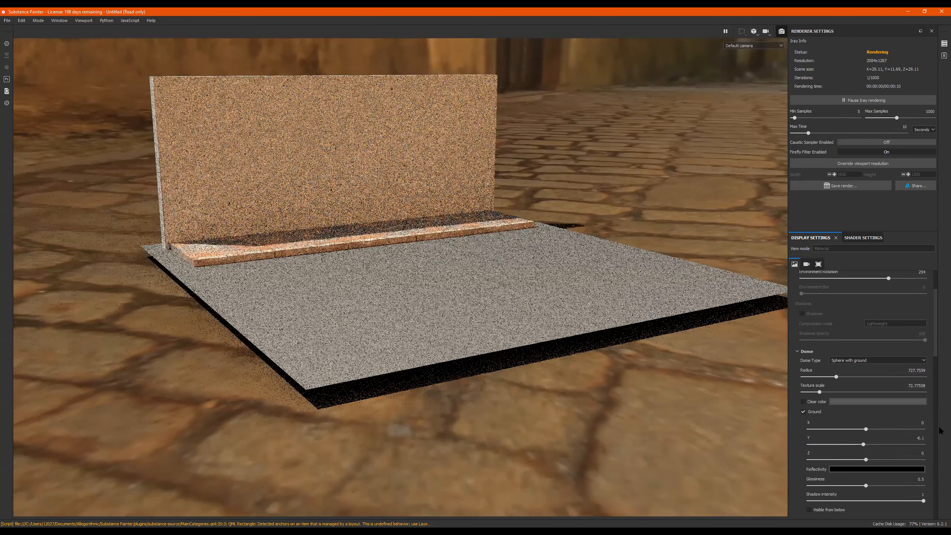
Set the dome ground's Y position to -5.6
click(923, 443)
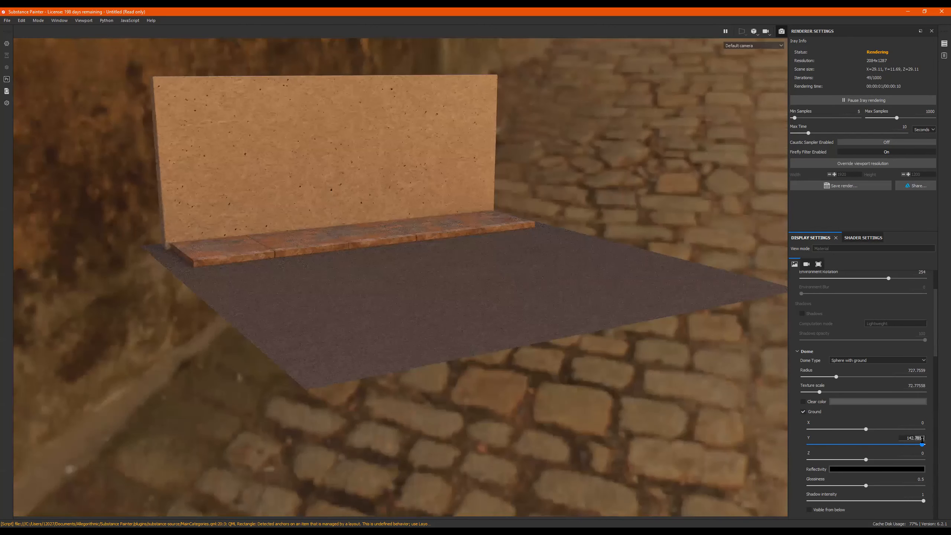
key(BackSpace)
key(BackSpace)
key(BackSpace)
key(BackSpace)
key(Return)
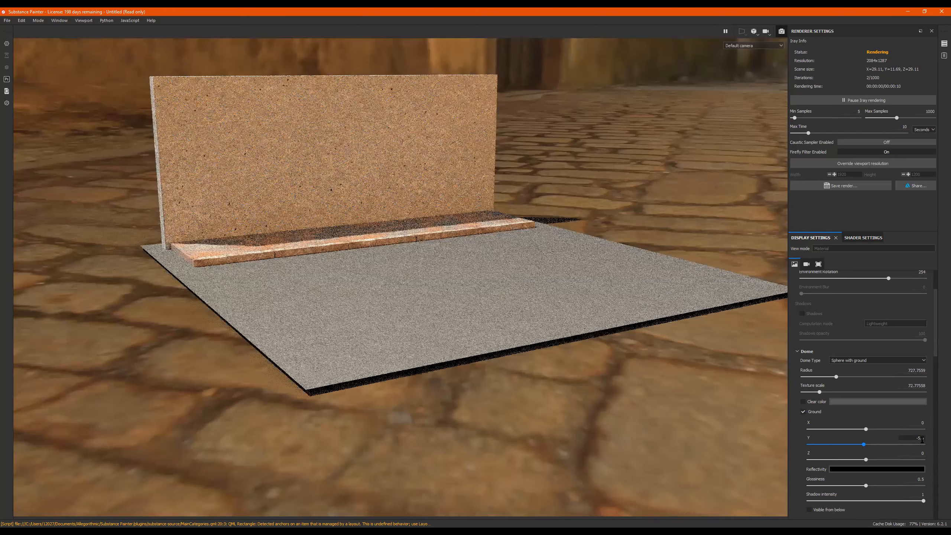
Inspect the ground alignment from a closer viewpoint and through the scene's Street_Cam cameras
alt+right_drag(276, 320, 366, 301)
mouse_move(367, 301)
alt+middle_down()
mouse_move(380, 297)
mouse_move(359, 287)
alt+middle_up()
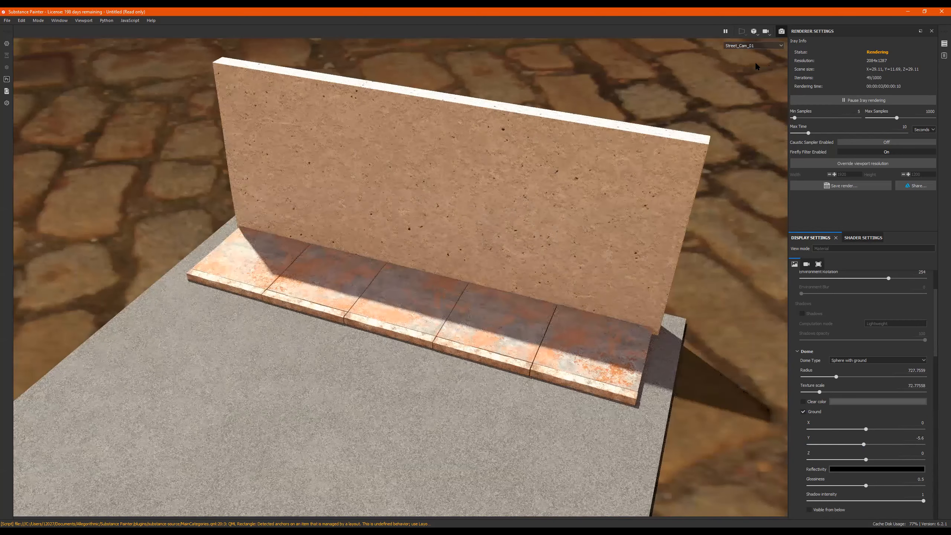
scroll(748, 46, down, 1)
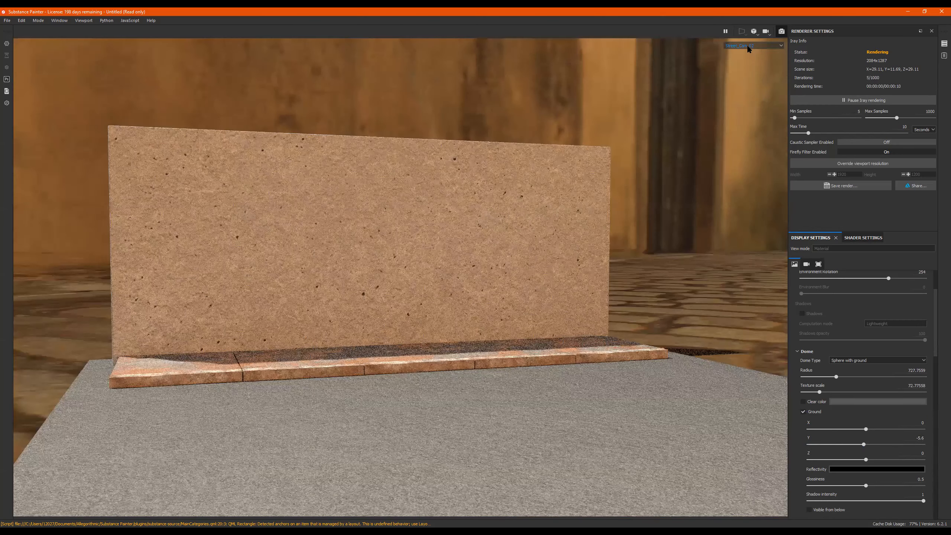
click(749, 66)
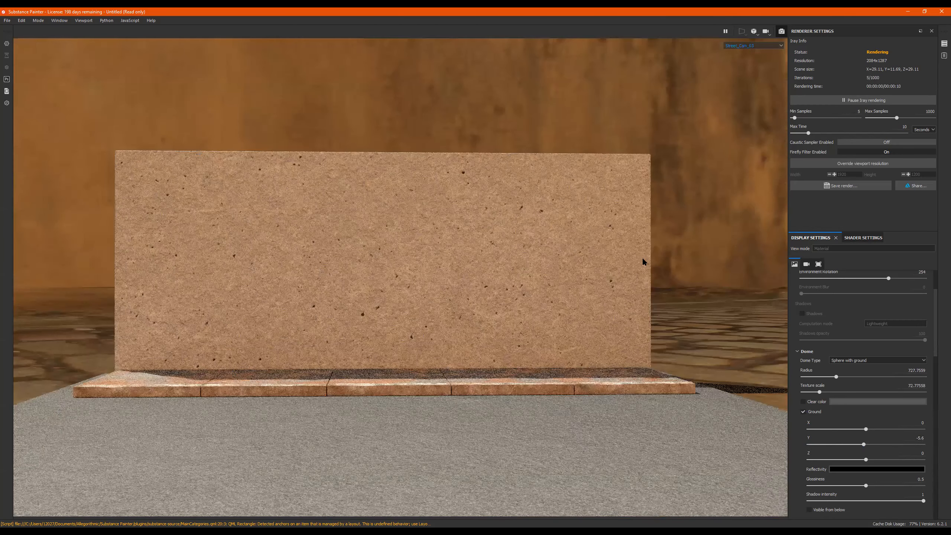
Try environment exposures of about -0.51 and 3.9, and restore the exposure to 1
scroll(884, 343, up, 1)
scroll(884, 344, up, 2)
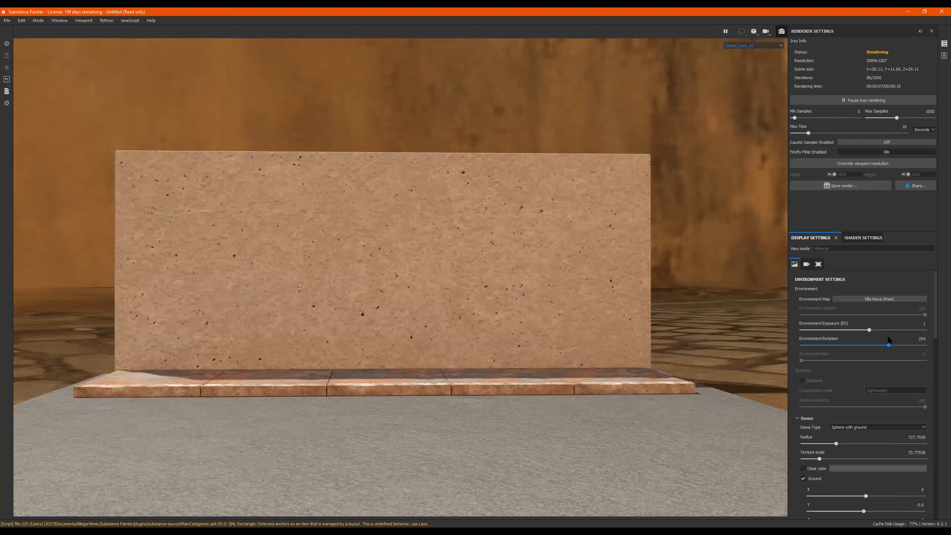
drag(864, 331, 860, 331)
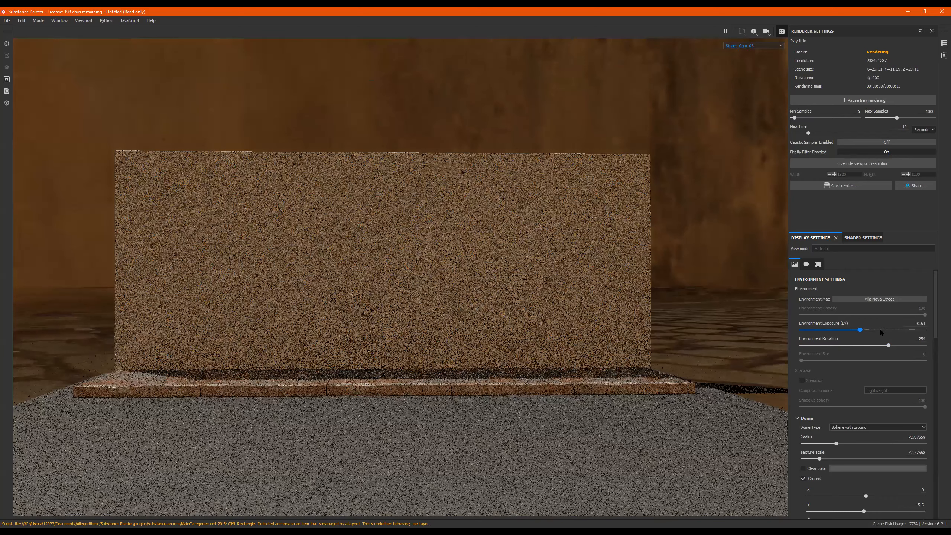
click(894, 330)
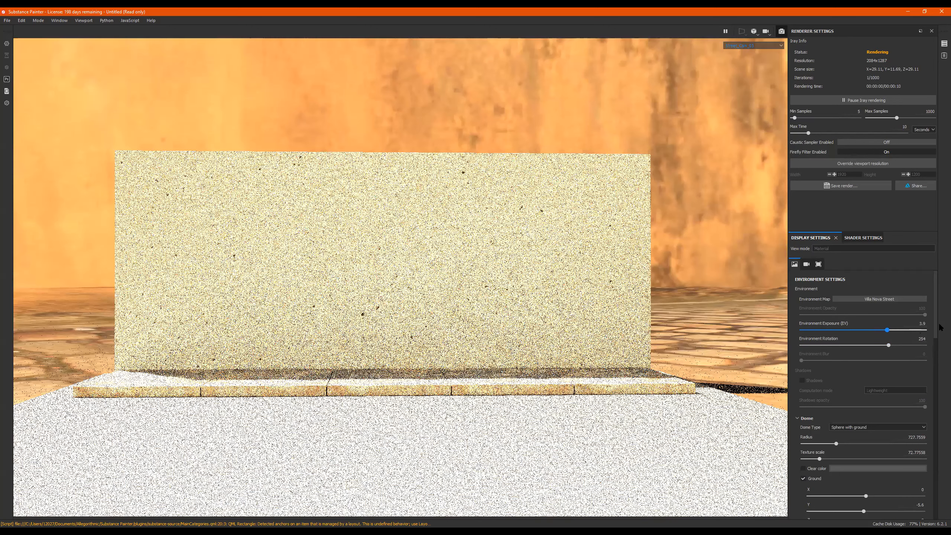
drag(939, 327, 941, 326)
click(923, 323)
text(1)
key(Return)
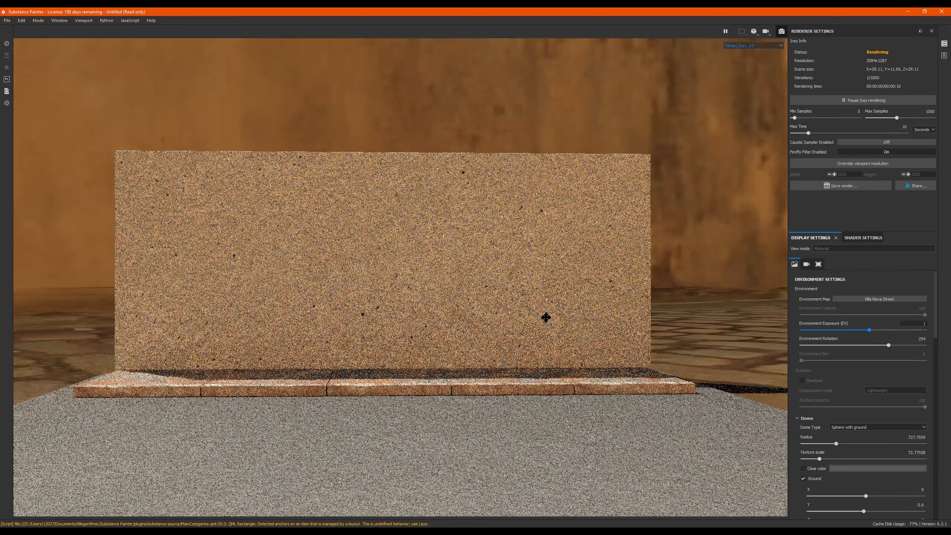
Frame the wall and street plane from an angle and set the environment rotation to 266
alt+drag(548, 319, 503, 251)
alt+middle_drag(528, 272, 546, 277)
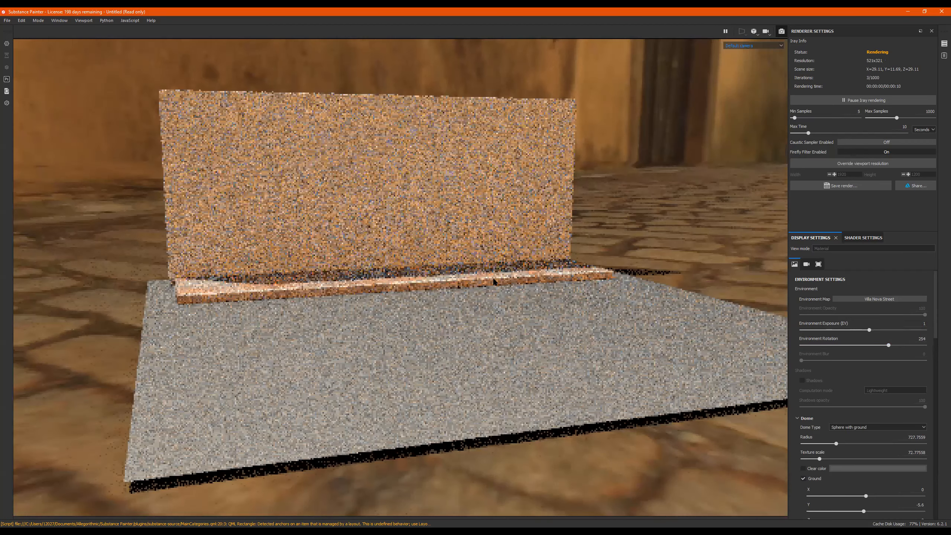
alt+drag(482, 267, 460, 272)
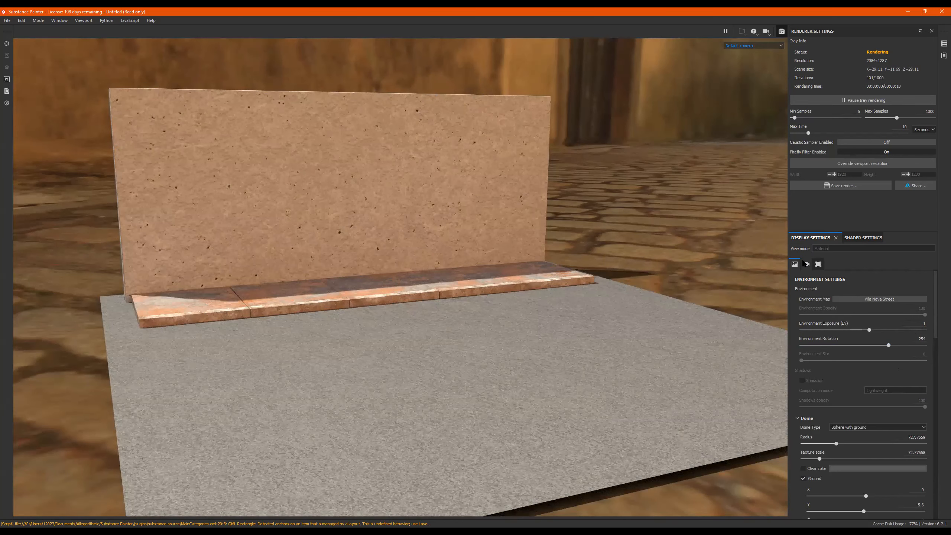
scroll(813, 282, down, 2)
scroll(807, 280, up, 1)
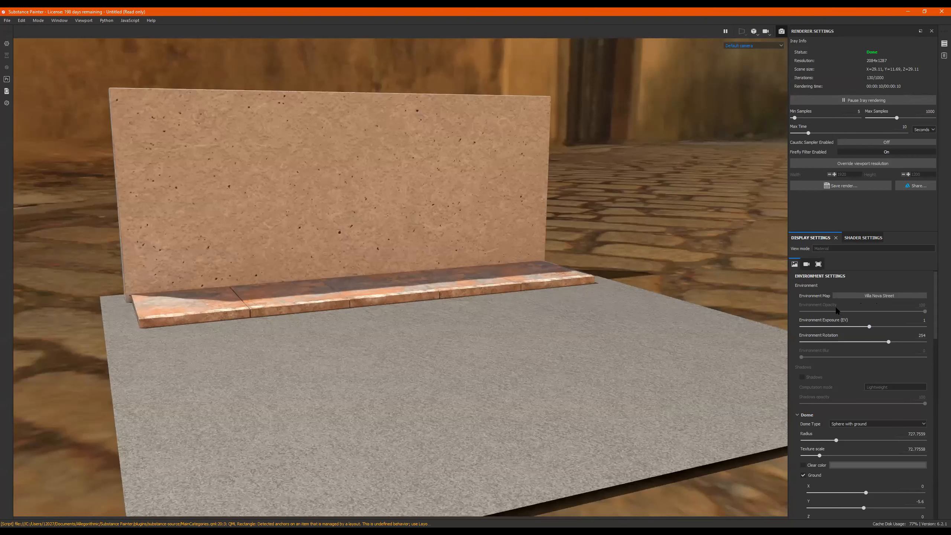
click(891, 342)
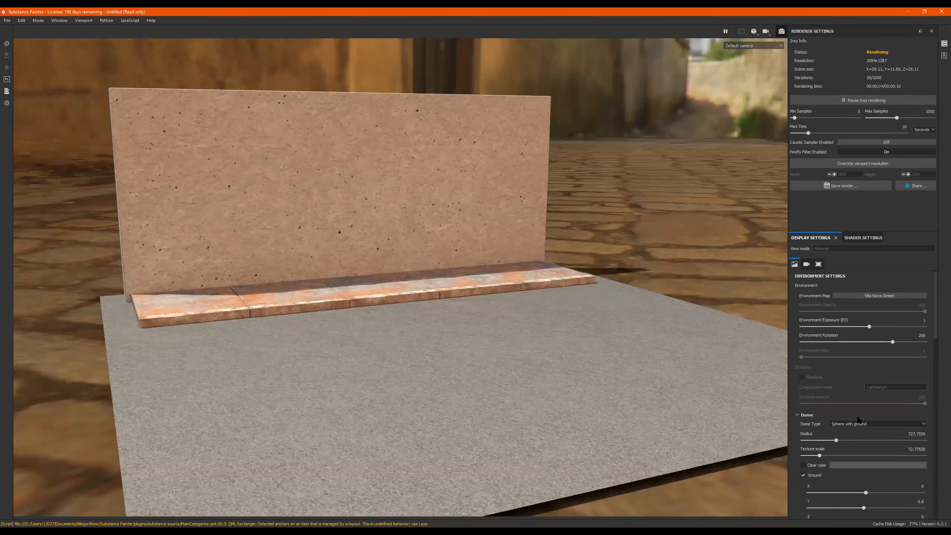
Try larger and smaller dome radii, from about 827 down to about 581
drag(837, 441, 839, 440)
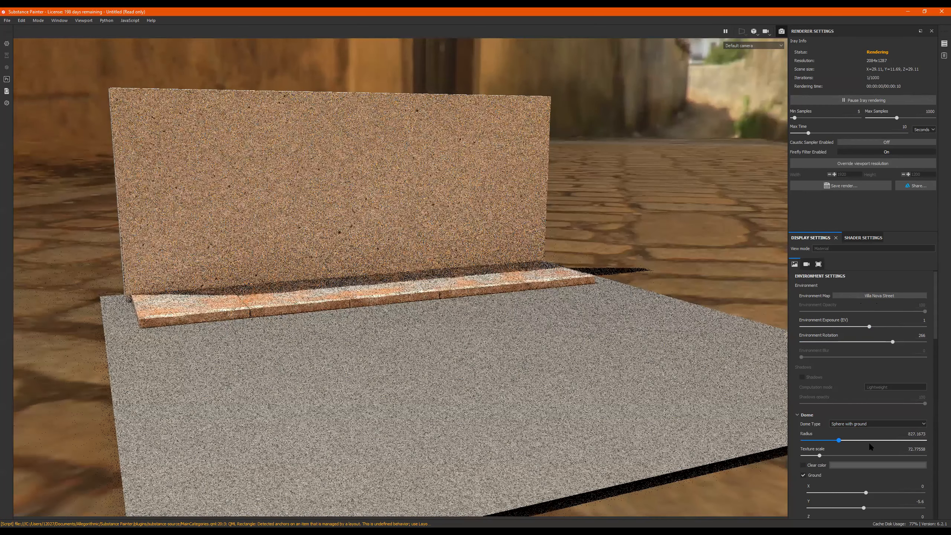
click(812, 443)
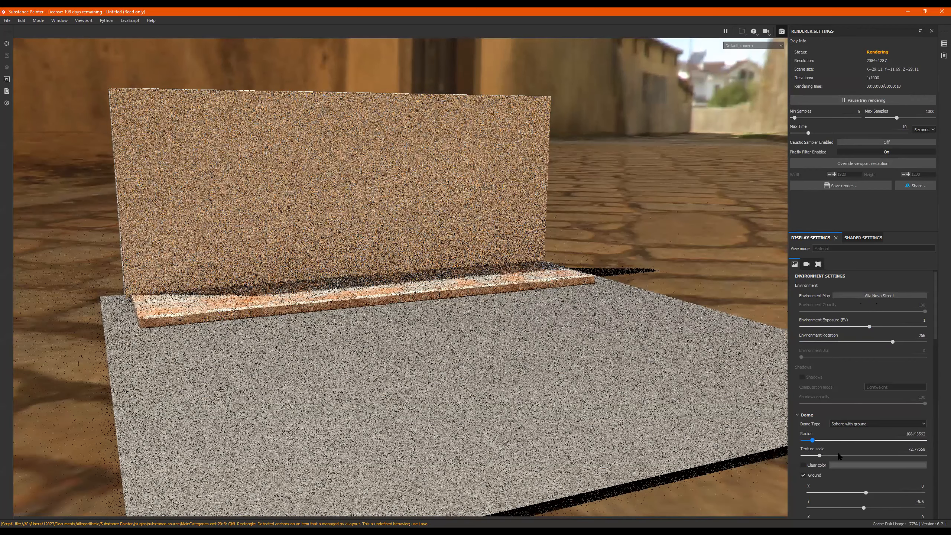
click(832, 441)
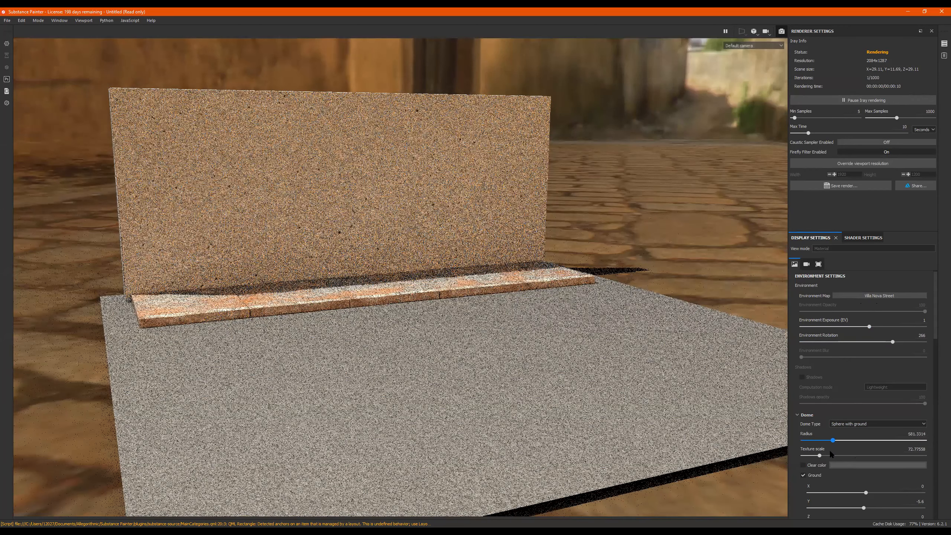
Set the dome's texture scale to about 31.3 and its radius to about 5745
click(820, 455)
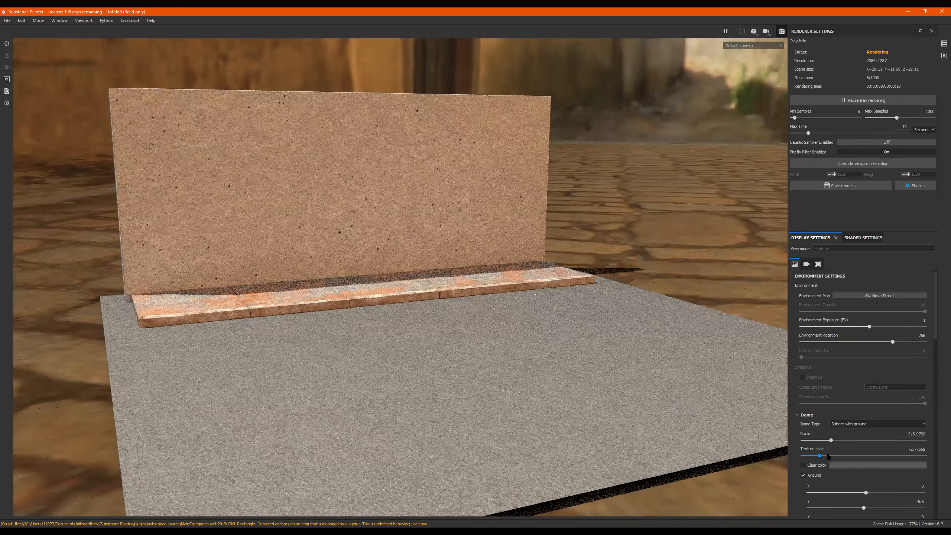
click(840, 455)
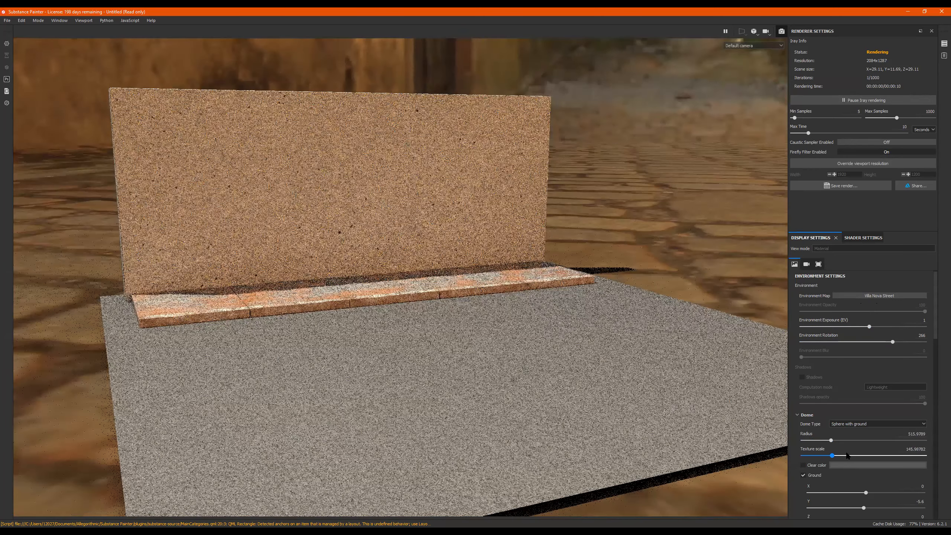
drag(840, 457, 802, 464)
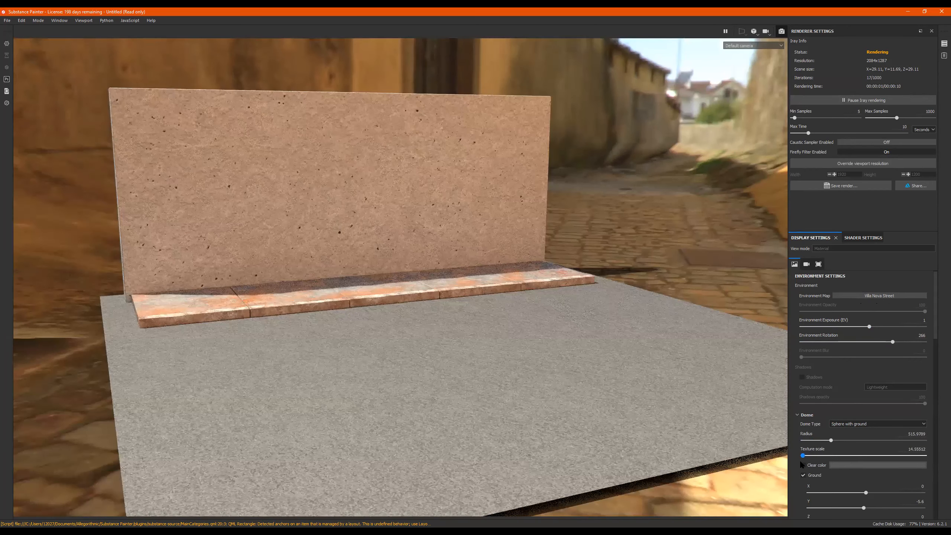
drag(800, 461, 804, 463)
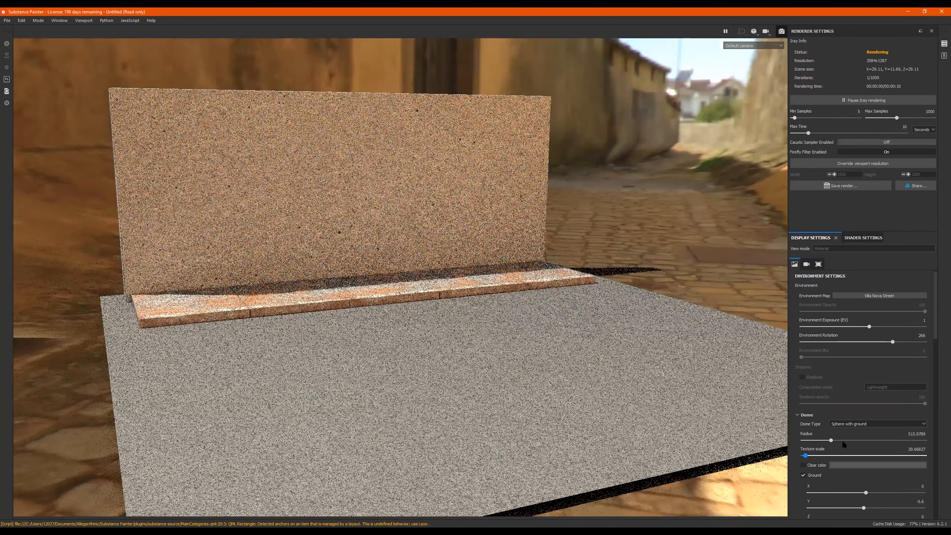
drag(939, 434, 795, 432)
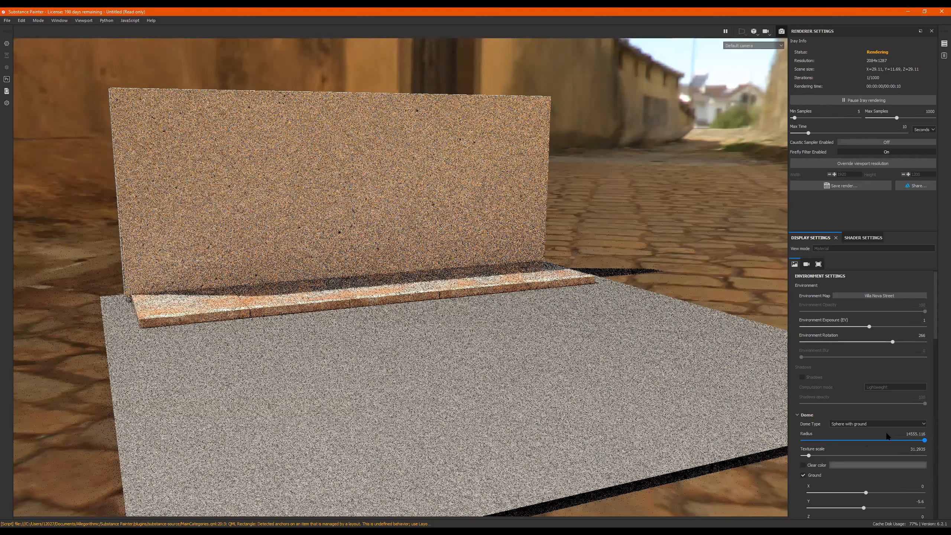
Enable the dome's clear color and try light pink and muted red tones for the backdrop
scroll(855, 458, down, 2)
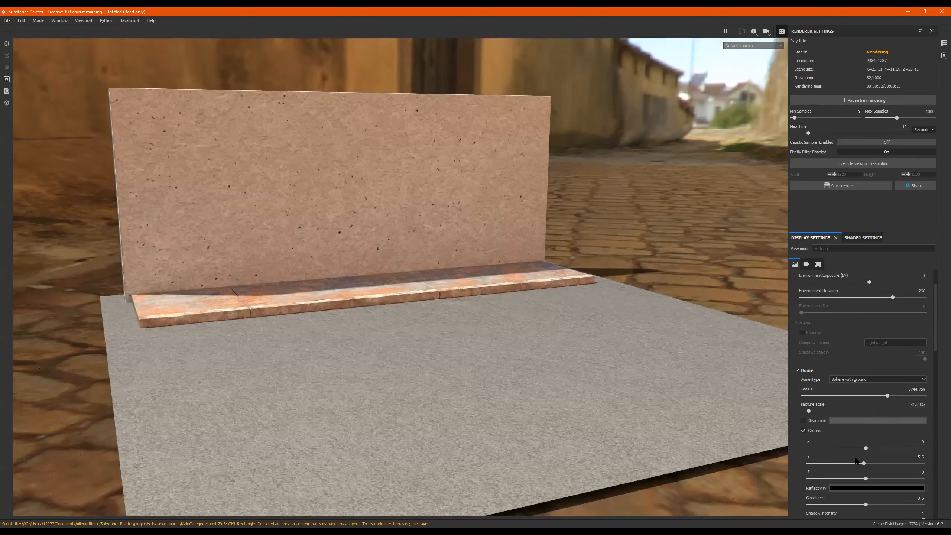
alt+click(482, 280)
click(803, 420)
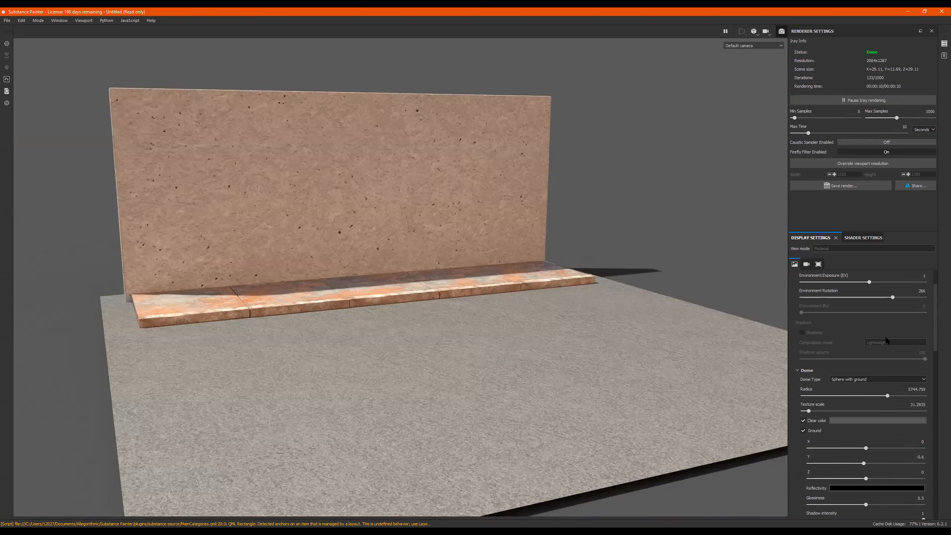
click(844, 419)
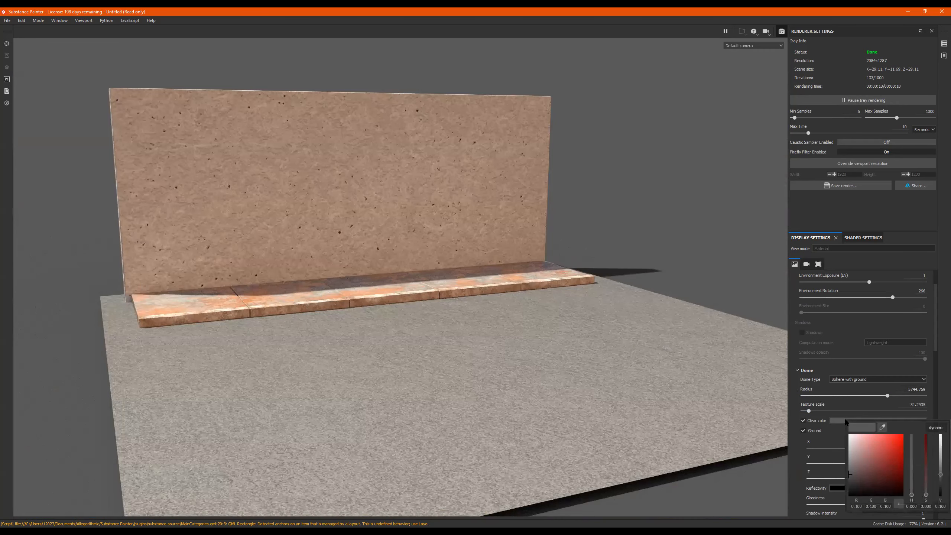
click(877, 449)
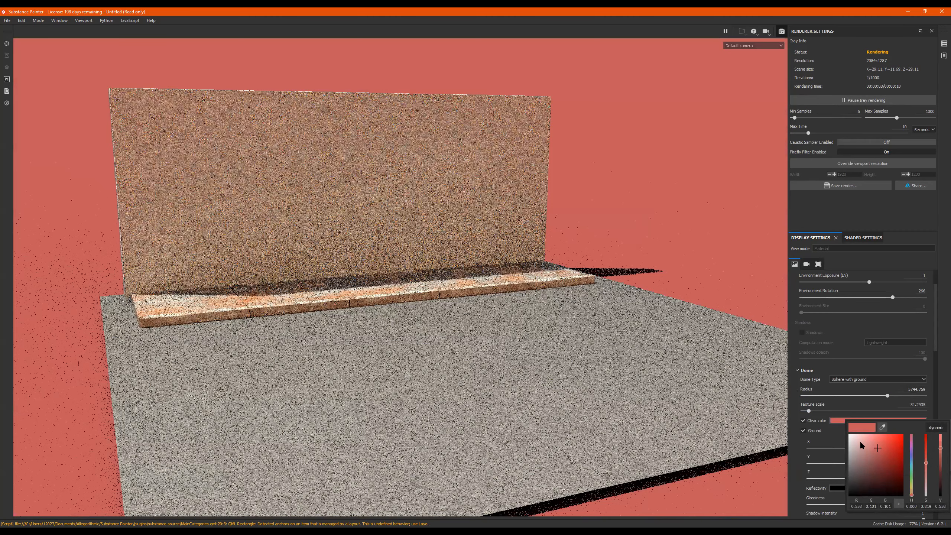
click(853, 456)
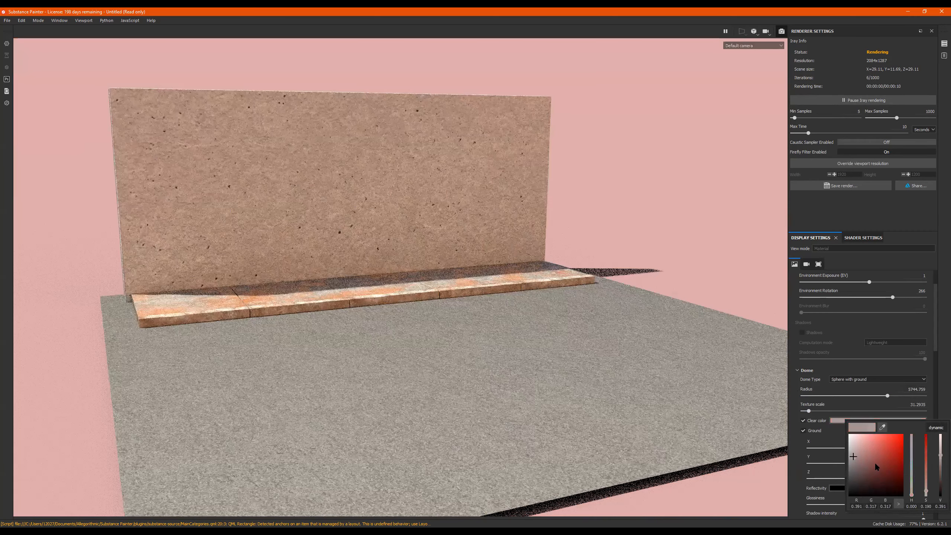
click(872, 449)
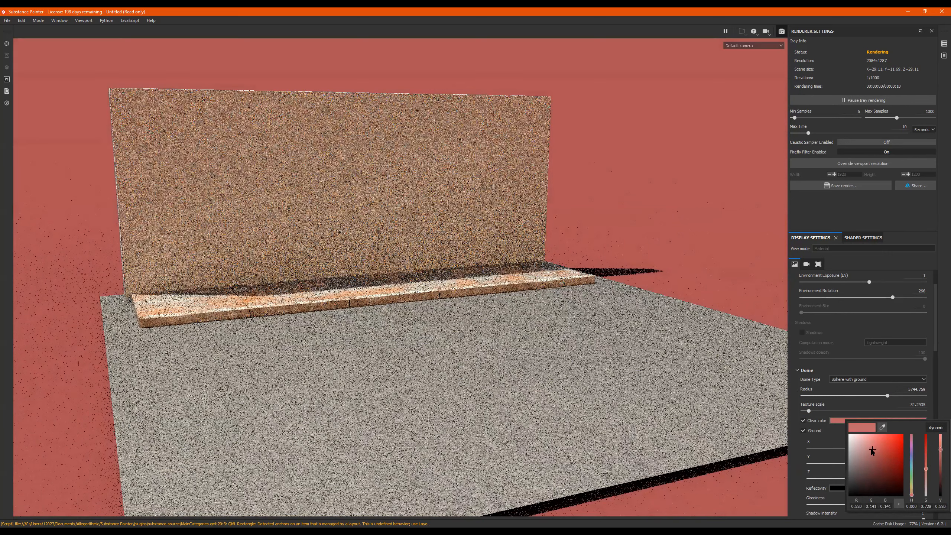
click(871, 450)
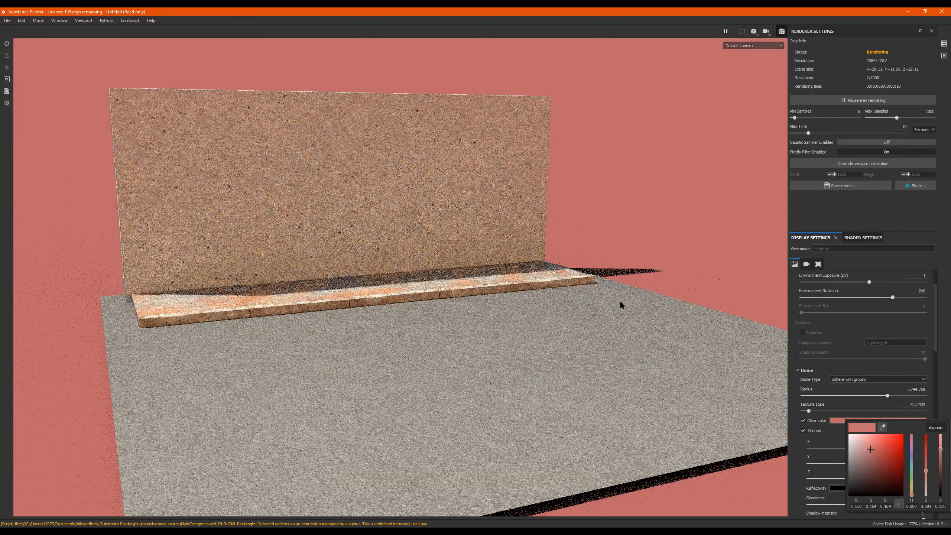
Shift the clear color's hue to green, at about 0.341, with the whole street scene in view
alt+right_drag(447, 279, 376, 285)
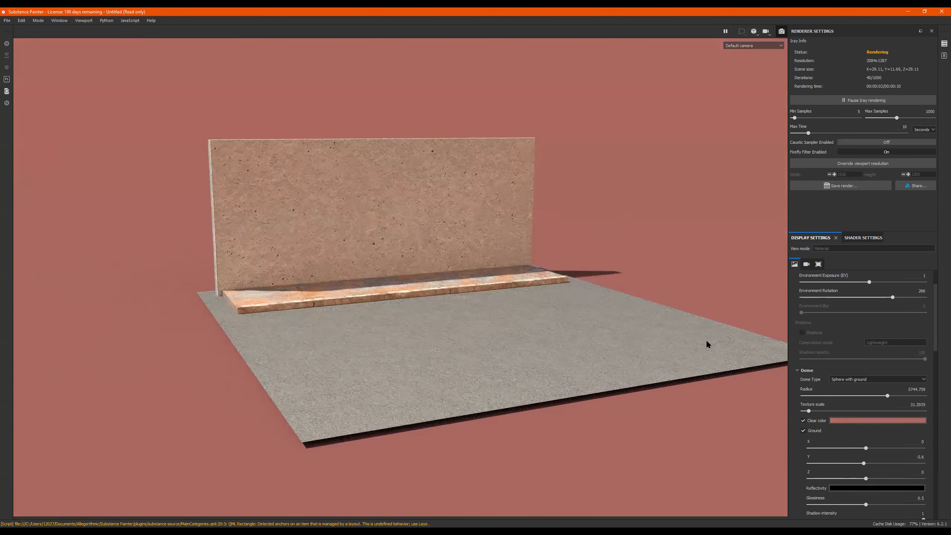
click(855, 420)
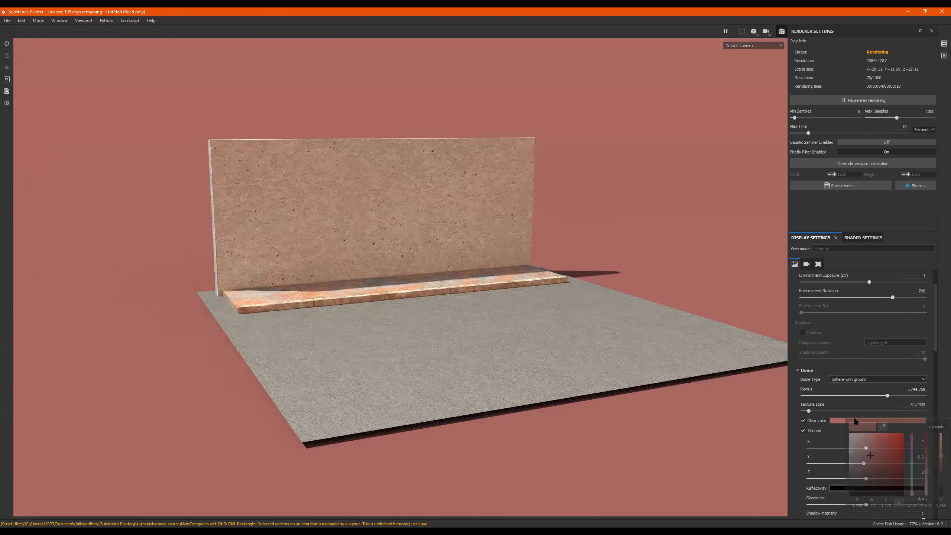
drag(913, 494, 914, 475)
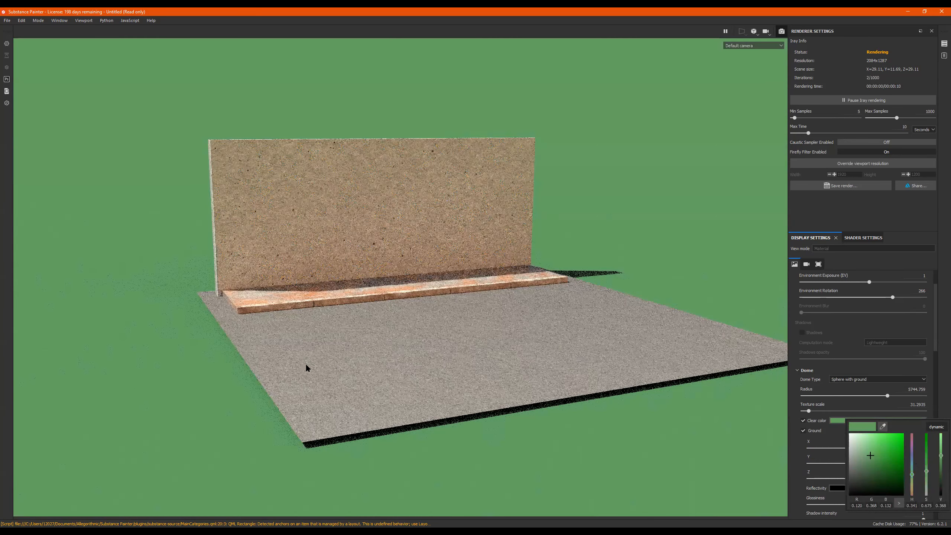